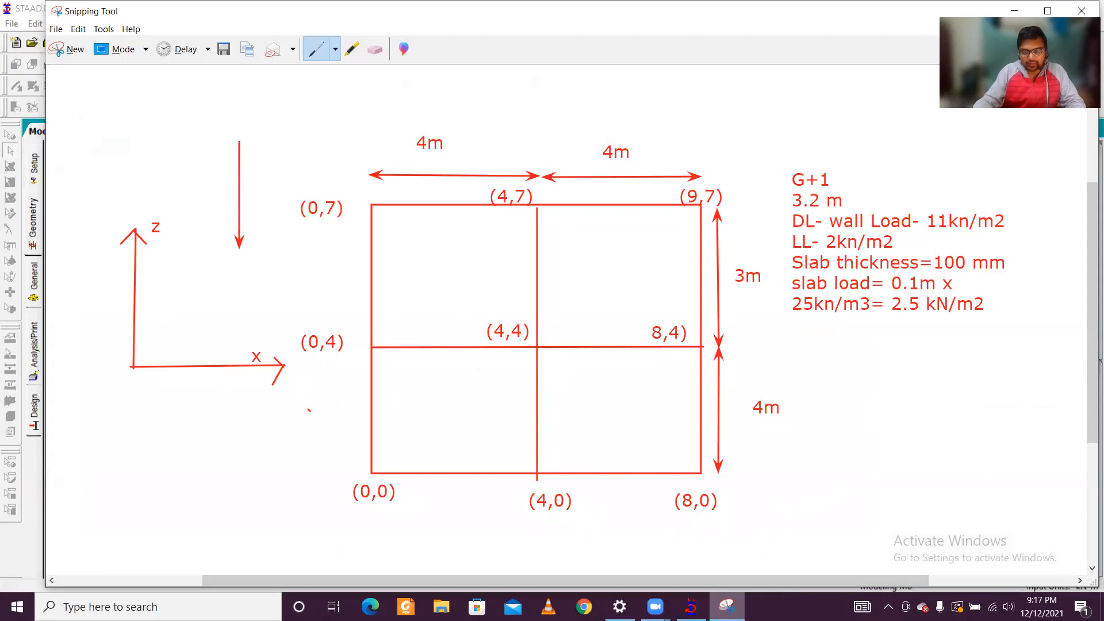
Step: Switch to STAAD.Pro and set the structure view to View From -Y
click(727, 607)
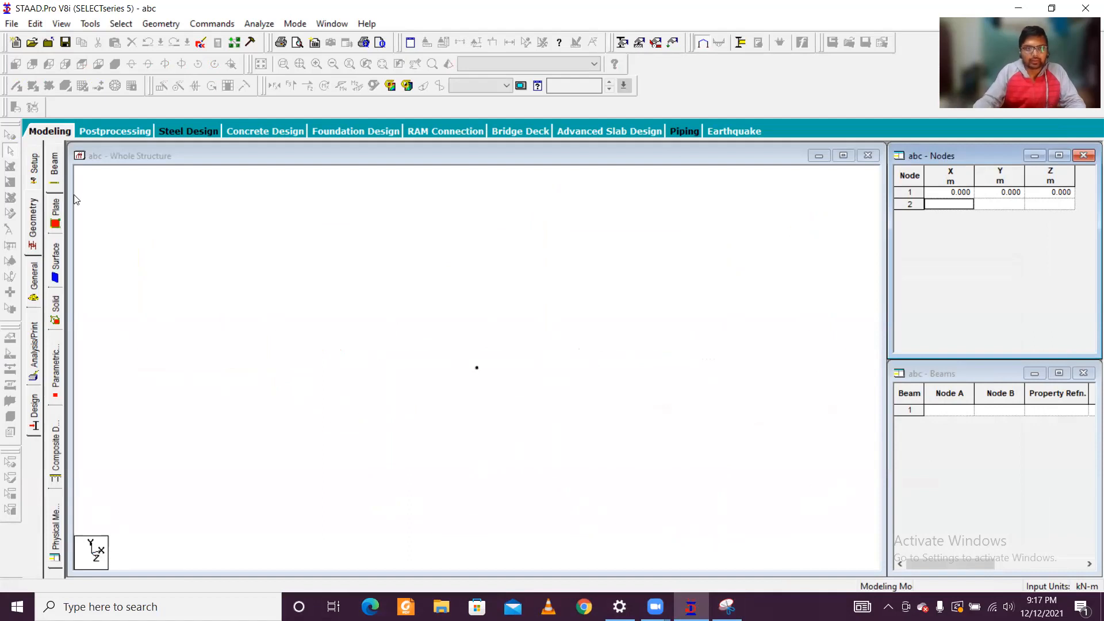
click(150, 214)
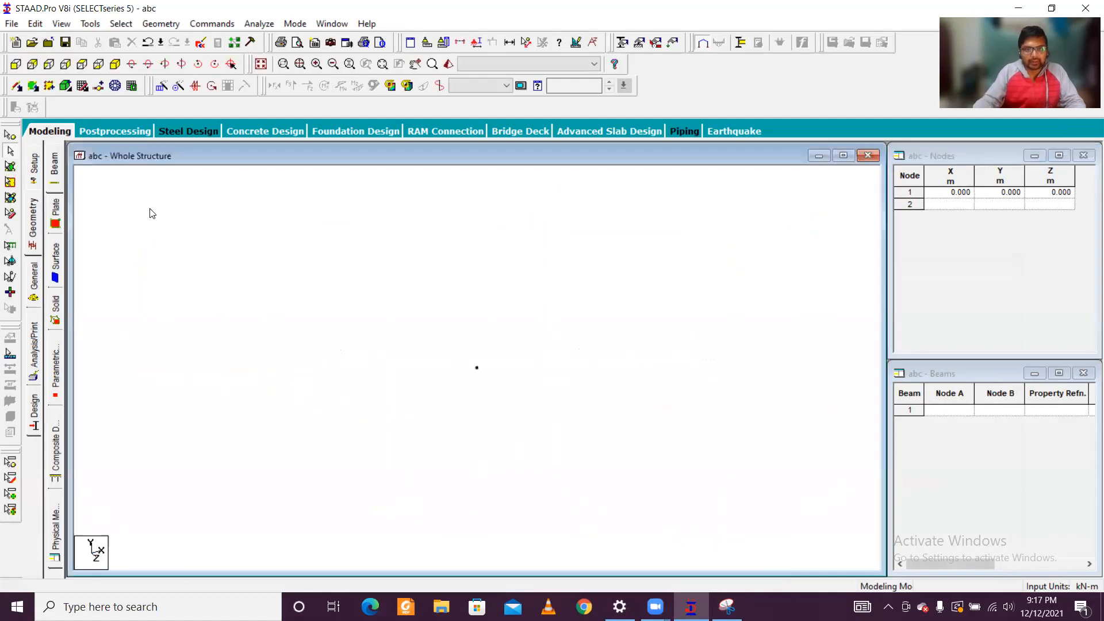
click(99, 65)
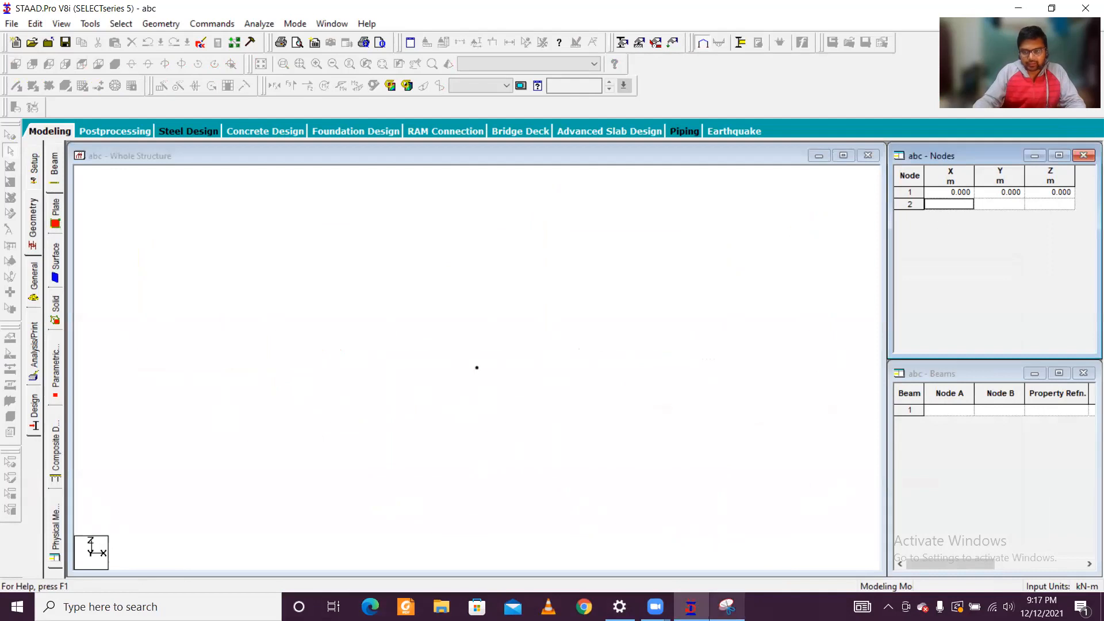
Step: Add node 2 at X 4, Y 0, Z 0 m, following the coordinates in the plan sketch
click(727, 607)
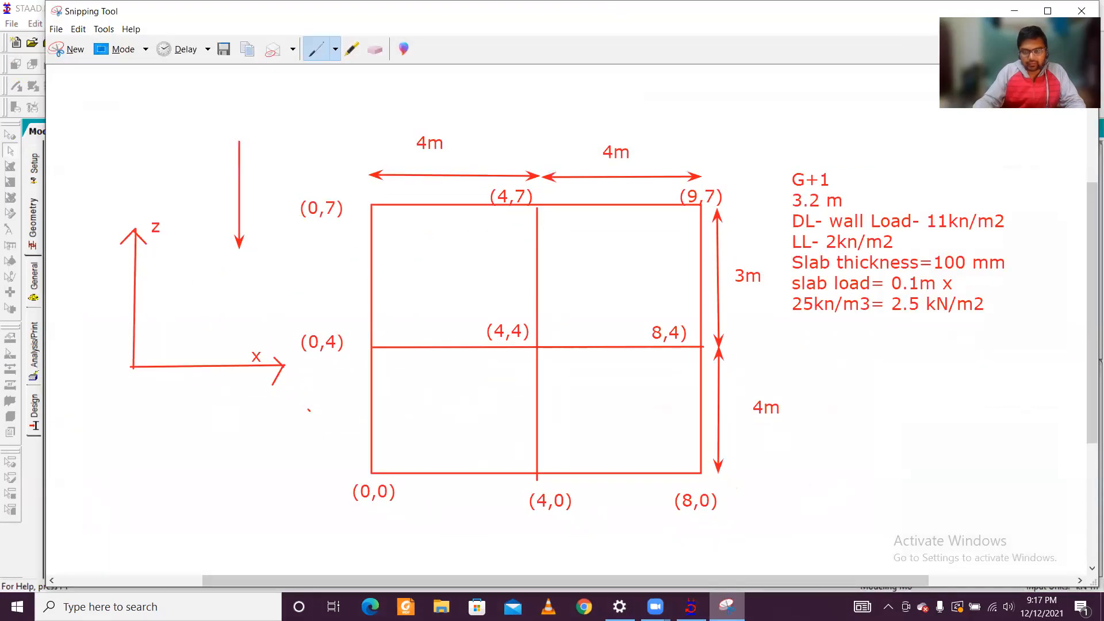
key(alt+Tab)
text(4)
key(Tab)
key(Tab)
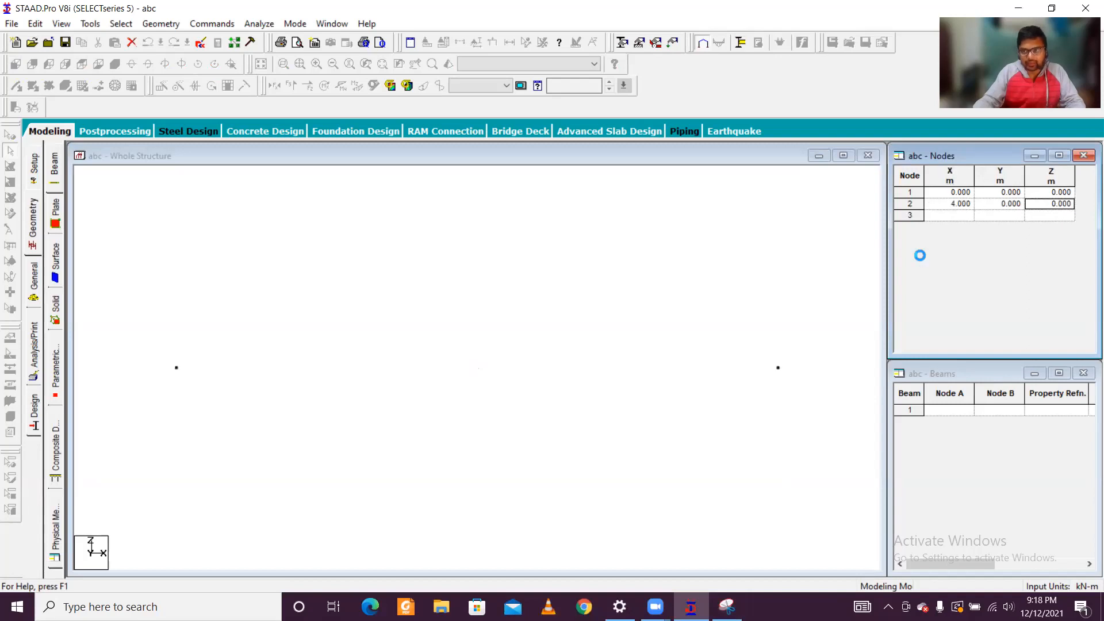
Step: Add node 3 at X 8, Y 0, Z 0 m, checking the plan sketch first
click(728, 607)
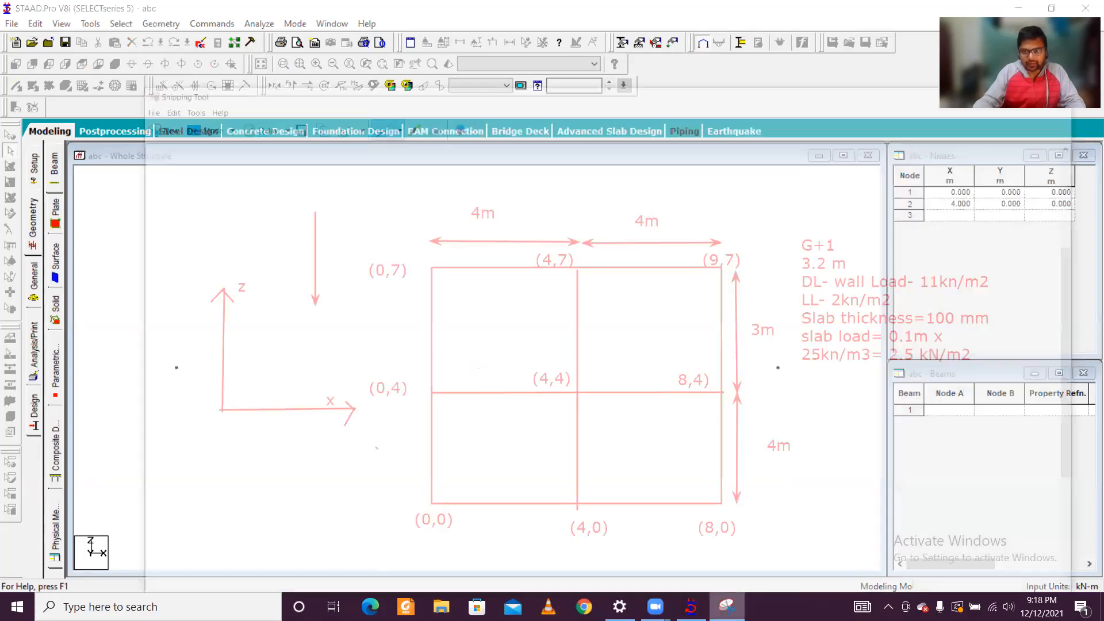
click(727, 607)
key(Tab)
text(8)
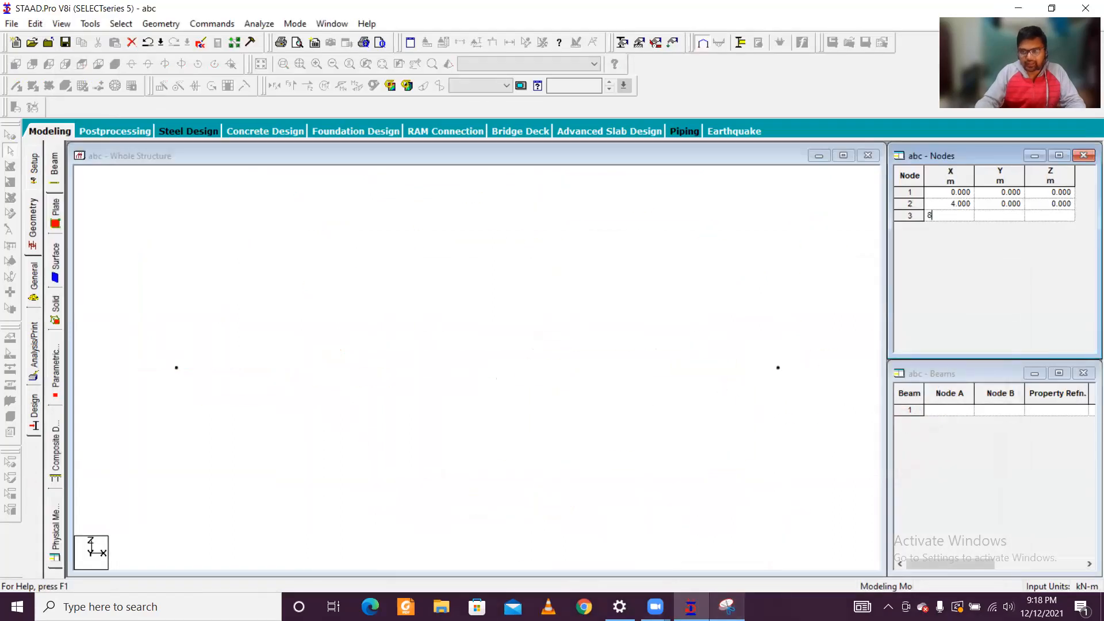
key(Tab)
key(Tab)
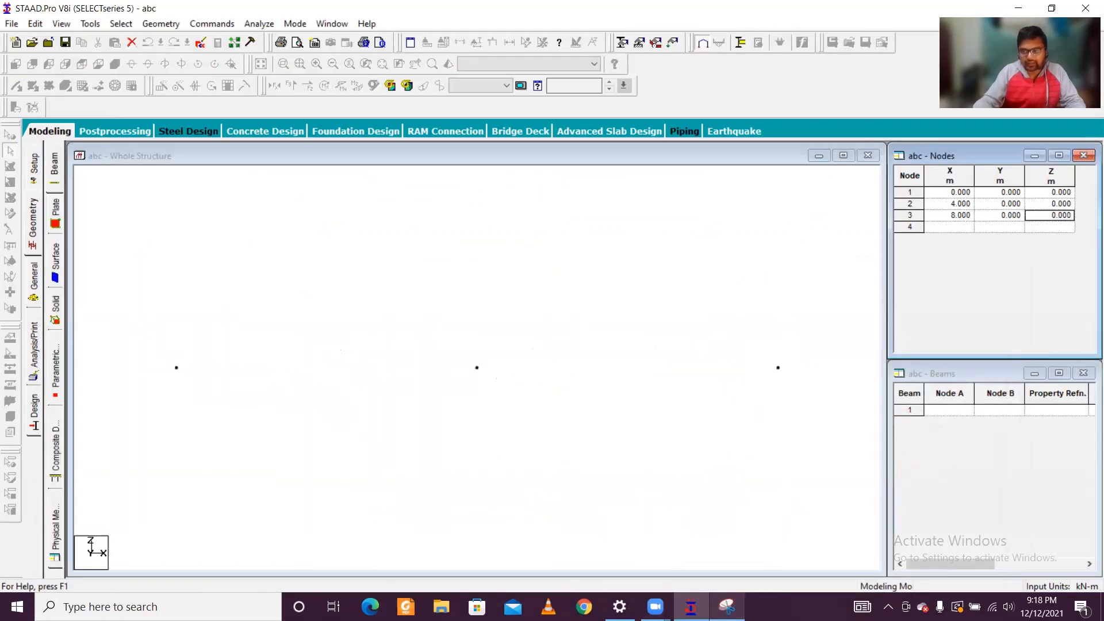
Step: Check the plan sketch and add node 4 at X 0, Y 0, Z 4 m
click(727, 607)
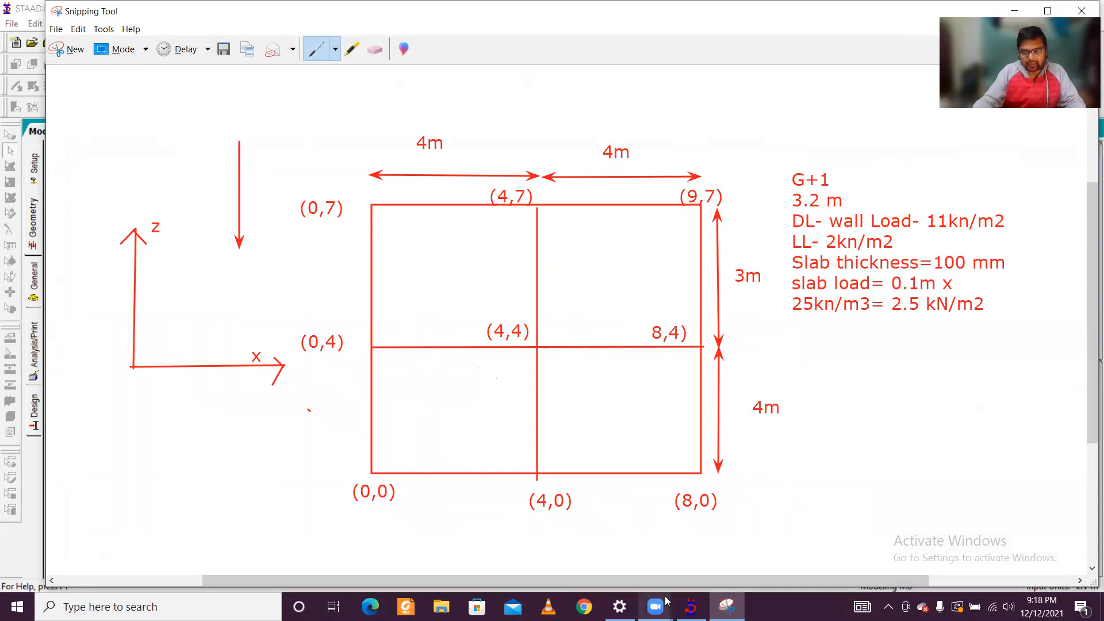
mouse_move(727, 607)
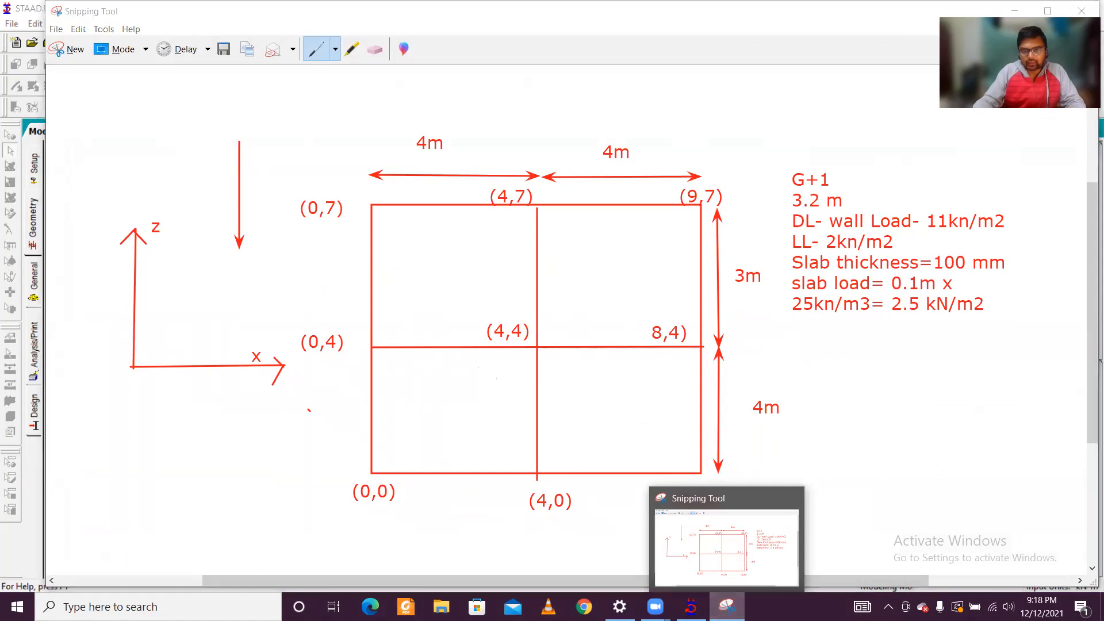
click(727, 607)
key(Tab)
key(Tab)
text(4)
key(Tab)
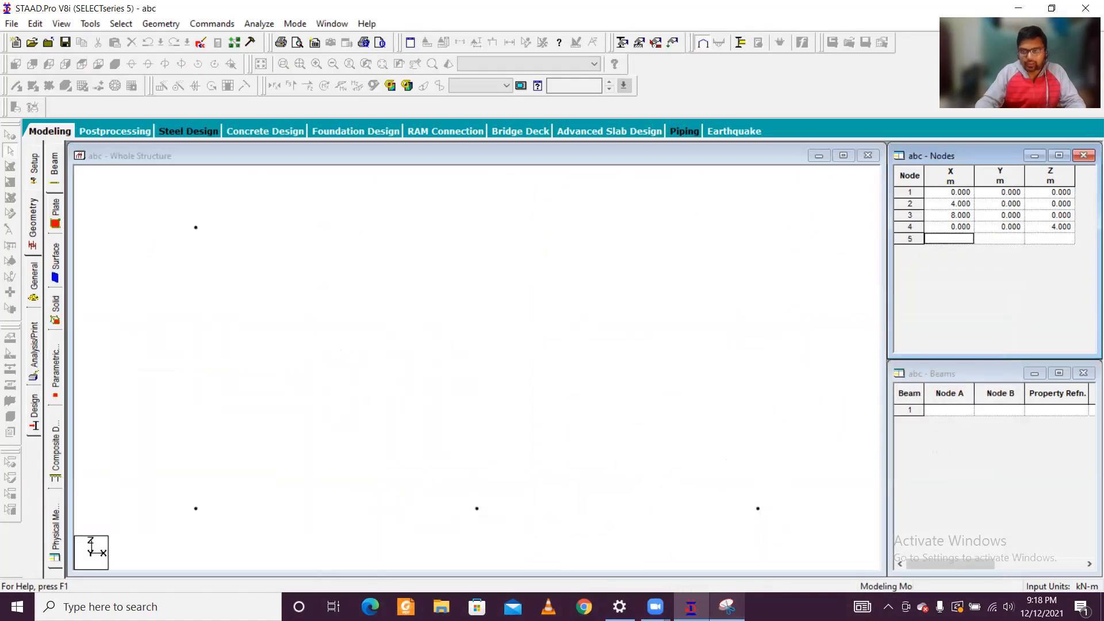
Step: Add node 5 at X 4, Y 0, Z 4 m for the plan's central intersection
text(4)
key(Tab)
key(Tab)
text(4)
key(Tab)
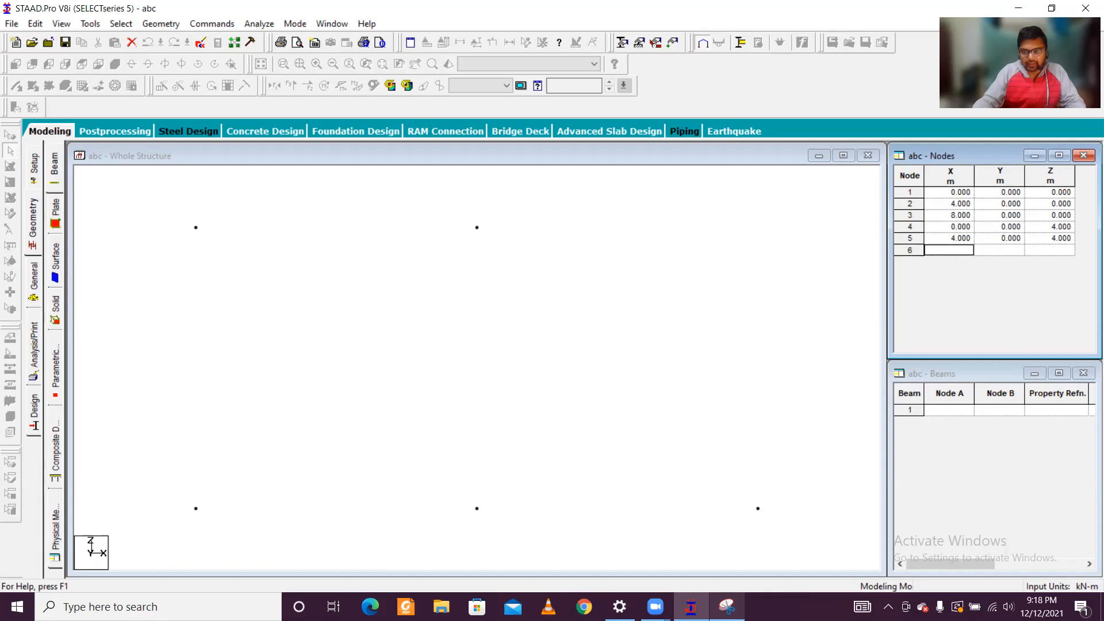
Step: Check the plan sketch and add node 6 at X 8, Y 0, Z 4 m
click(727, 607)
key(alt+Tab)
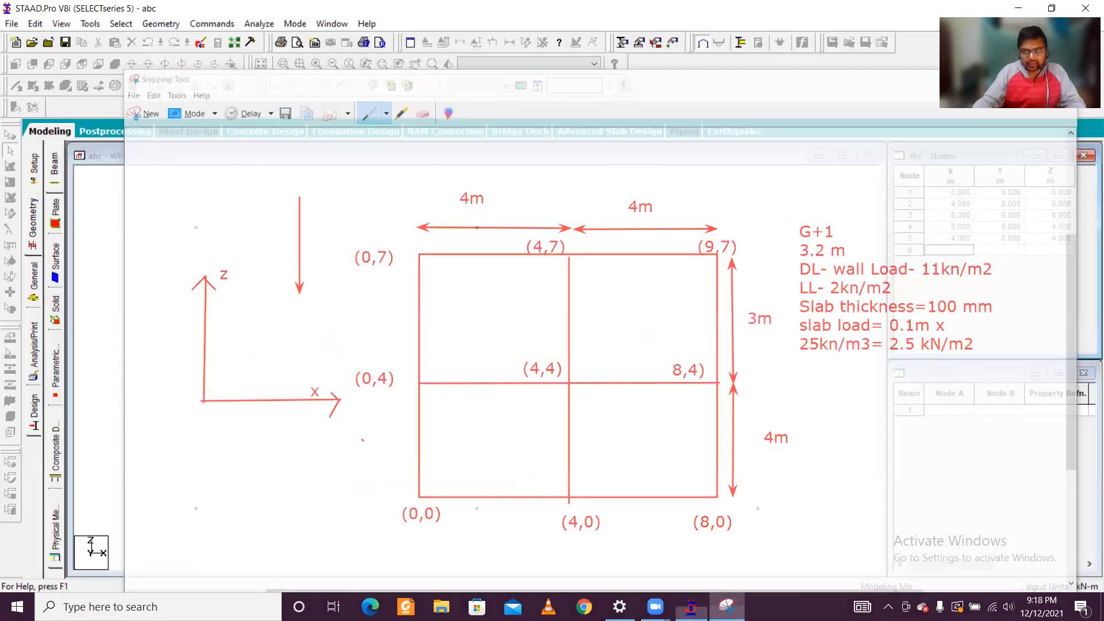
text(8)
key(Tab)
key(Tab)
text(4)
key(Tab)
Step: Check the plan sketch and add node 7 at X 0, Y 0, Z 7 m
key(alt+Tab)
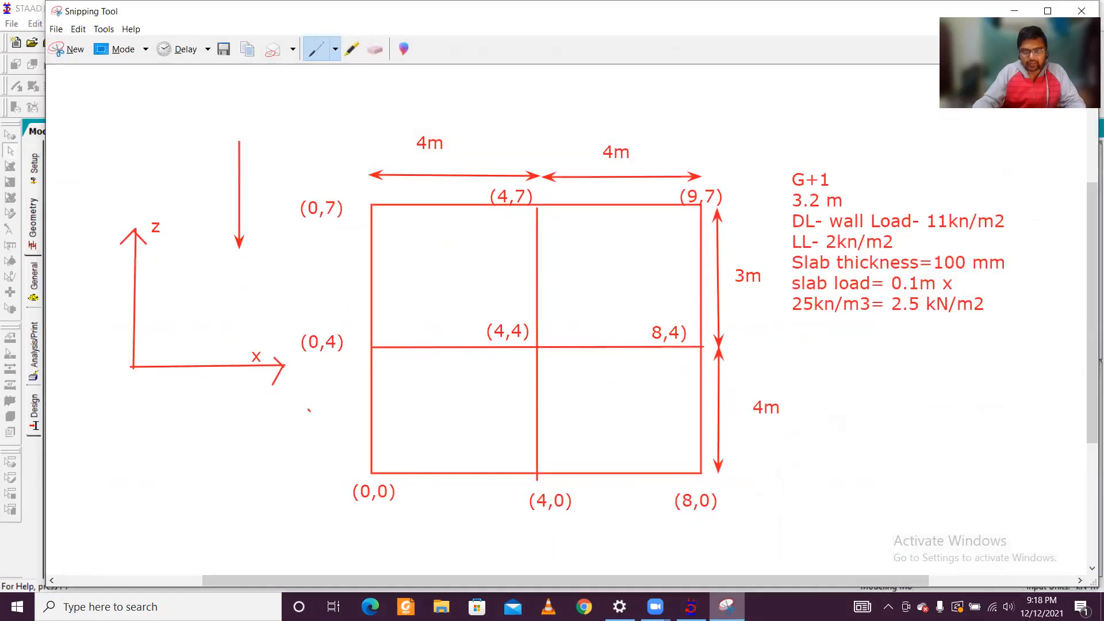
key(alt+Tab)
text(0)
key(Tab)
key(Tab)
text(7)
key(Tab)
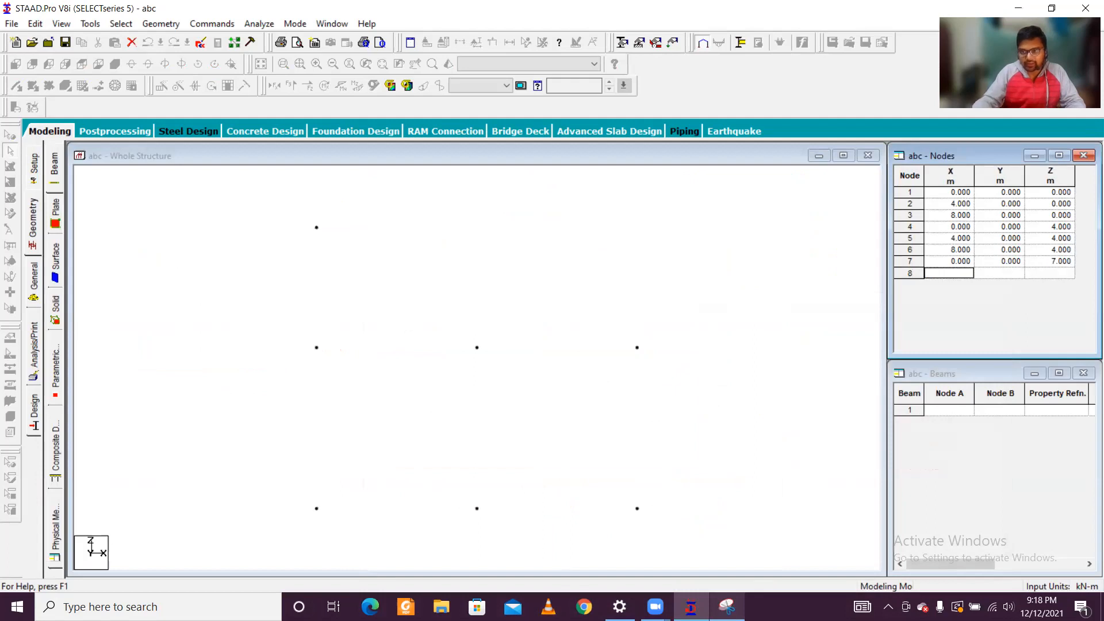
Step: Check the plan sketch and add node 8 at X 4, Y 0, Z 7 m
click(727, 607)
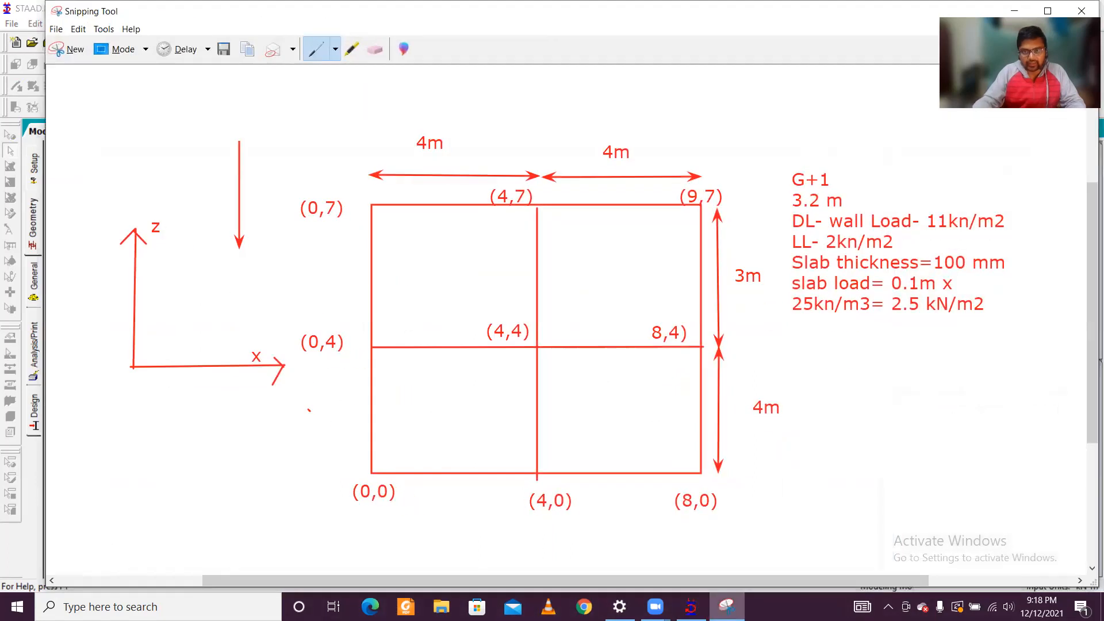
click(727, 607)
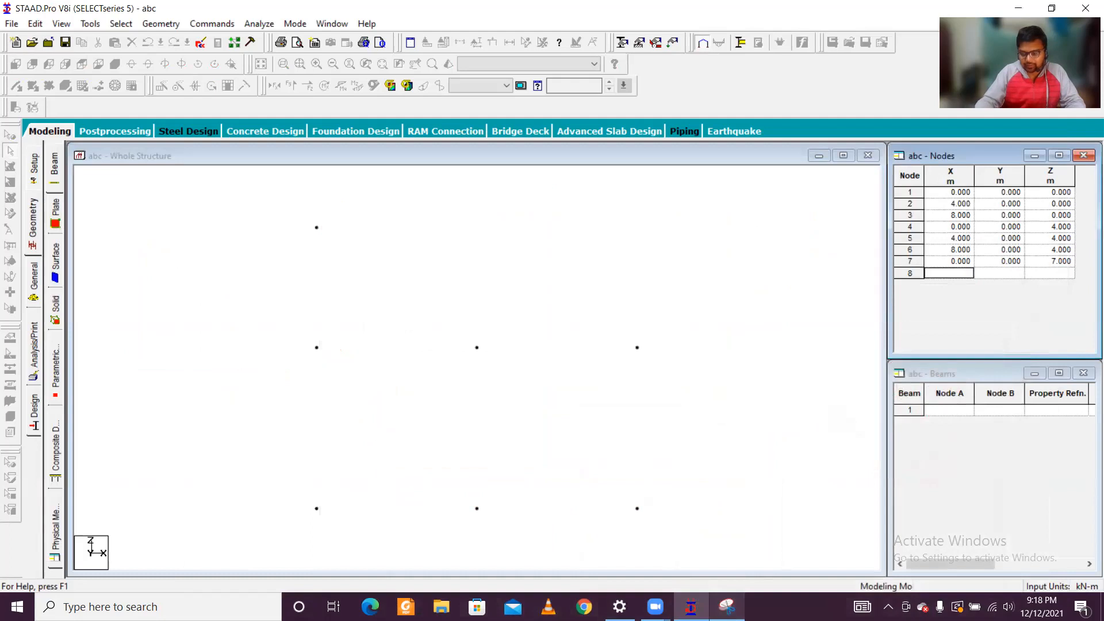
text(4)
key(Tab)
key(Tab)
text(7)
Step: Add node 9 at X 9, Y 0, Z 7 m, re-entering its Z coordinate where needed
key(Tab)
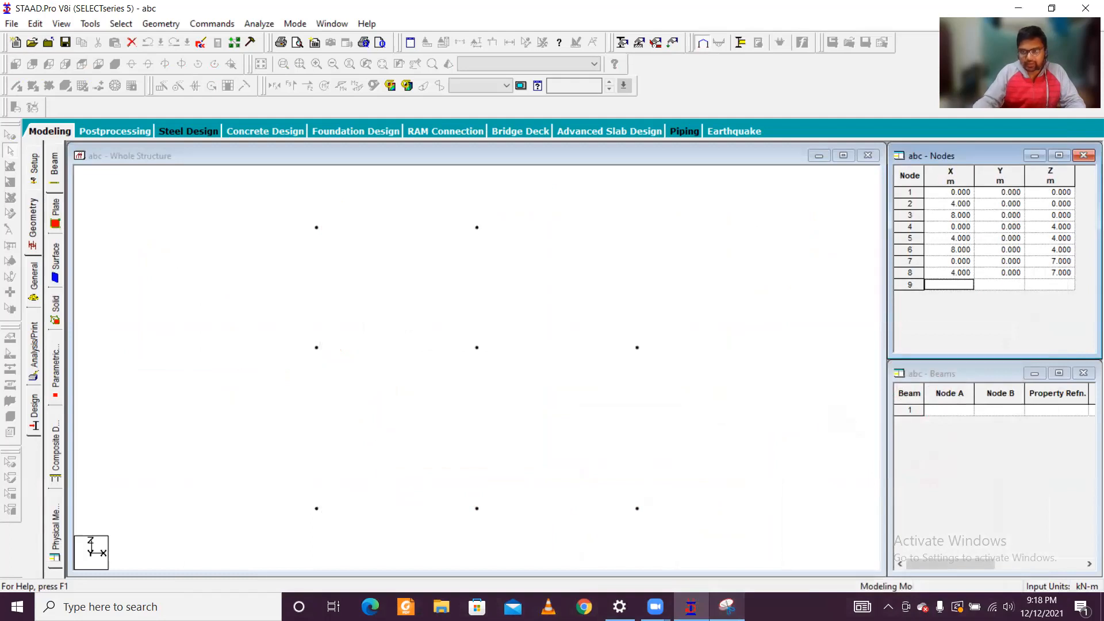
text(9)
key(Tab)
key(Tab)
text(7)
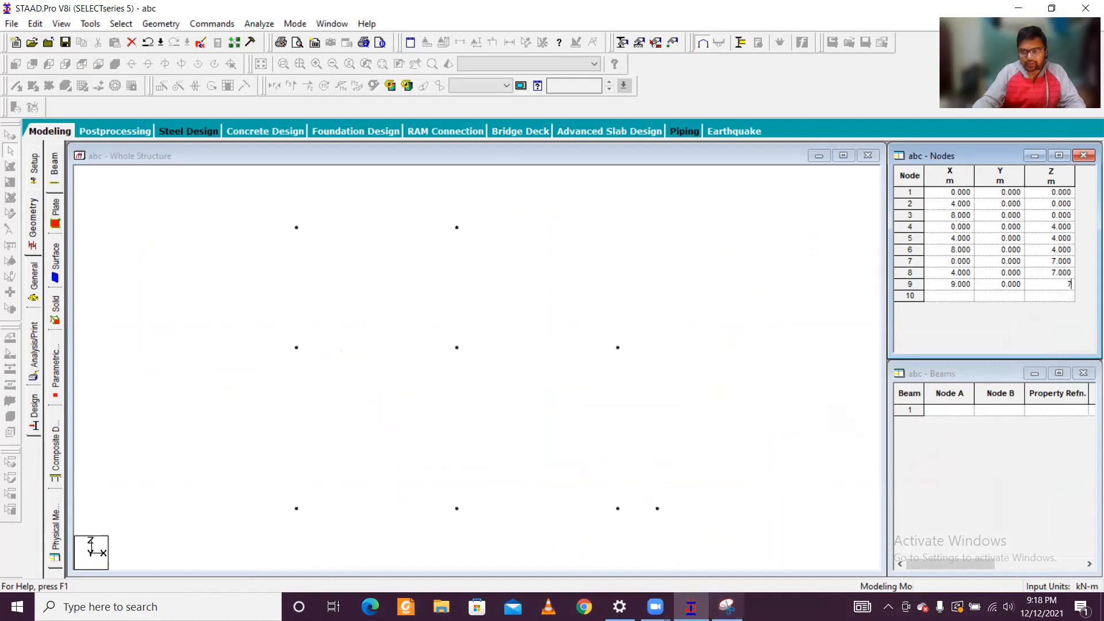
click(751, 321)
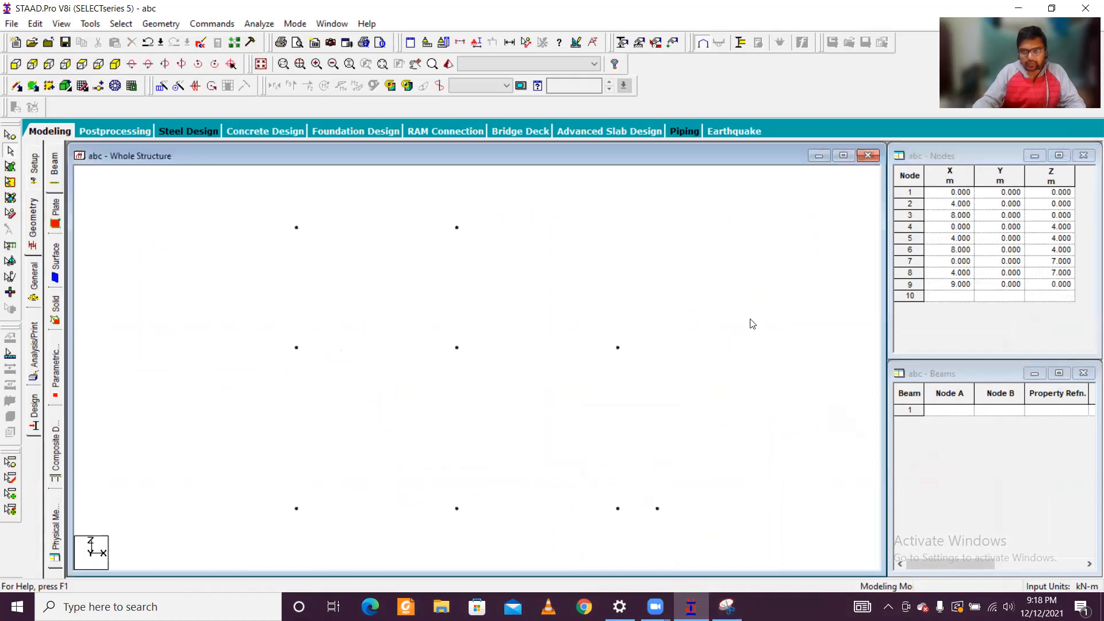
click(961, 286)
text(9)
double_click(1061, 282)
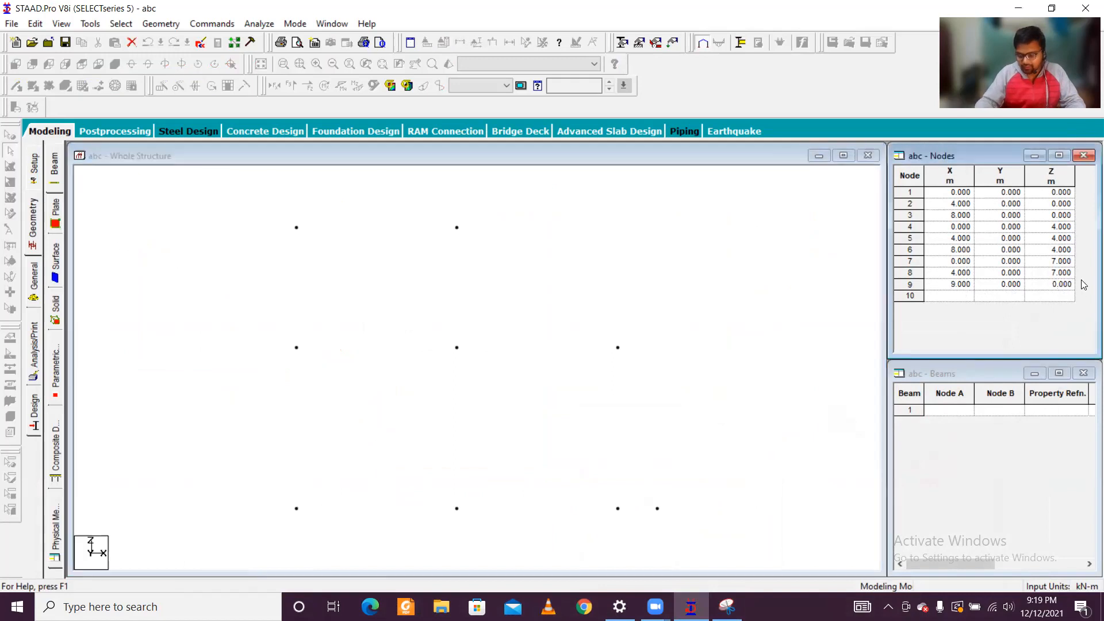
key(BackSpace)
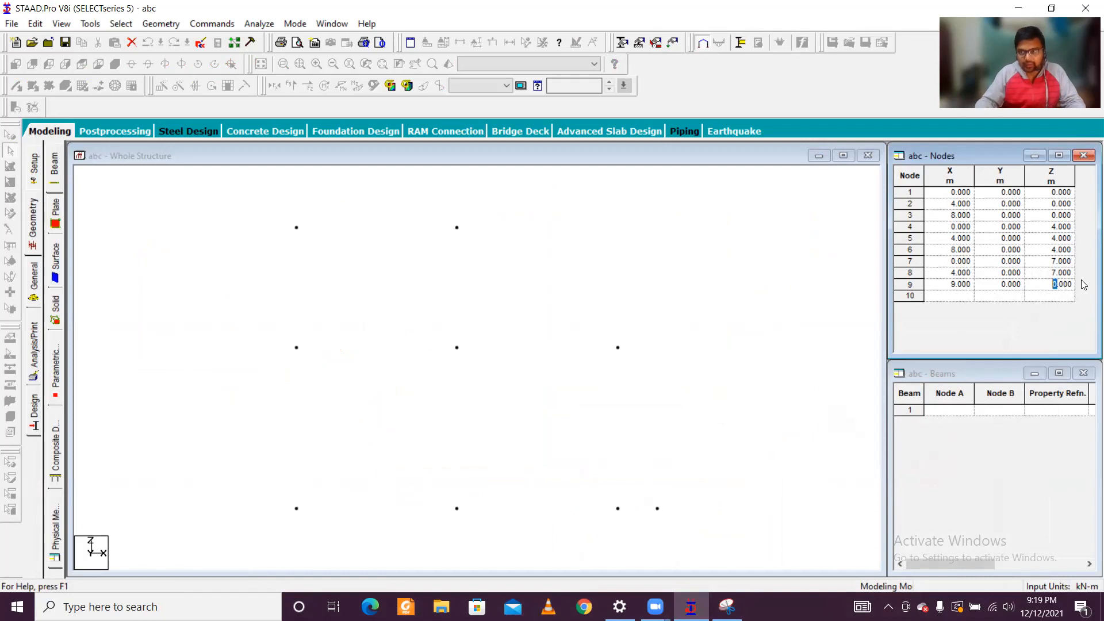
text(7)
key(Return)
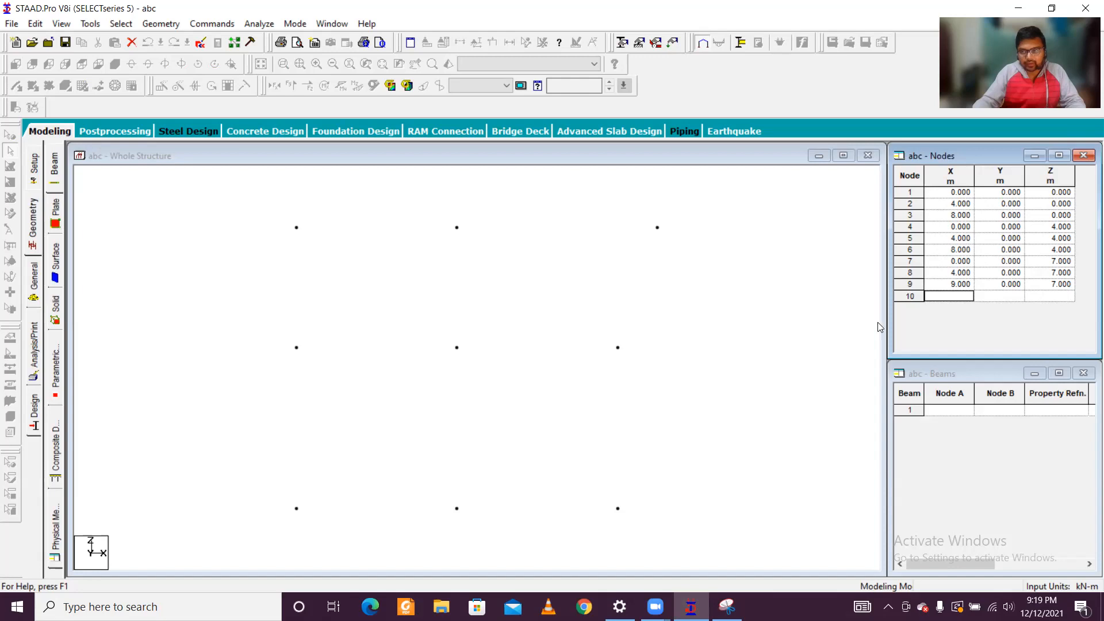
Step: Compare the node layout with the plan sketch, checking the far corner's coordinates against the 4 m bay dimensions
click(613, 248)
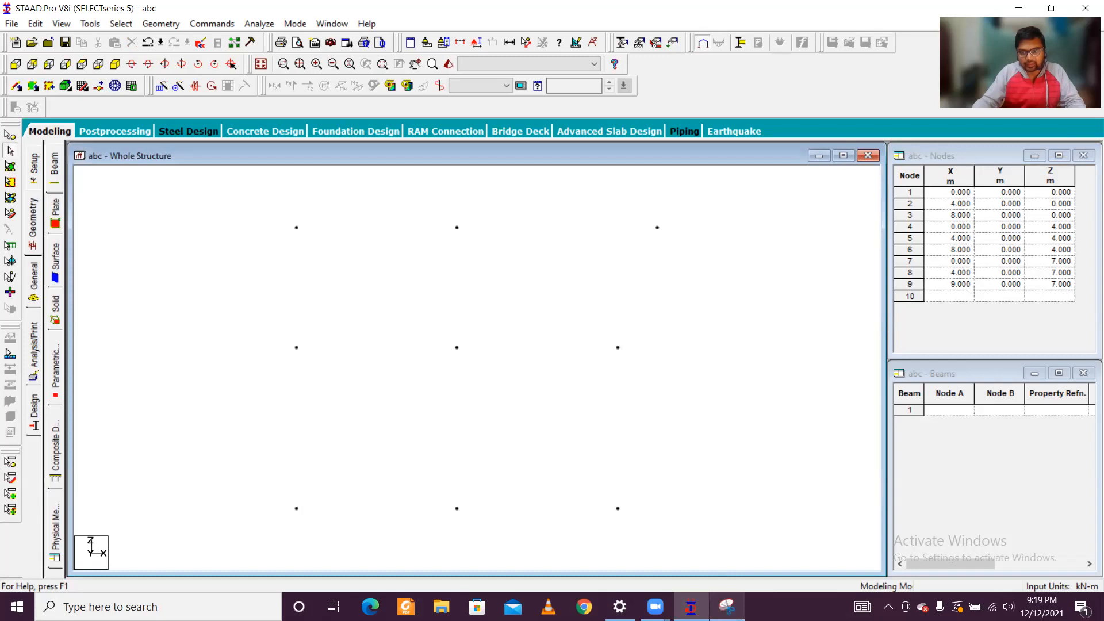
click(727, 607)
click(727, 607)
click(727, 607)
click(727, 606)
click(727, 607)
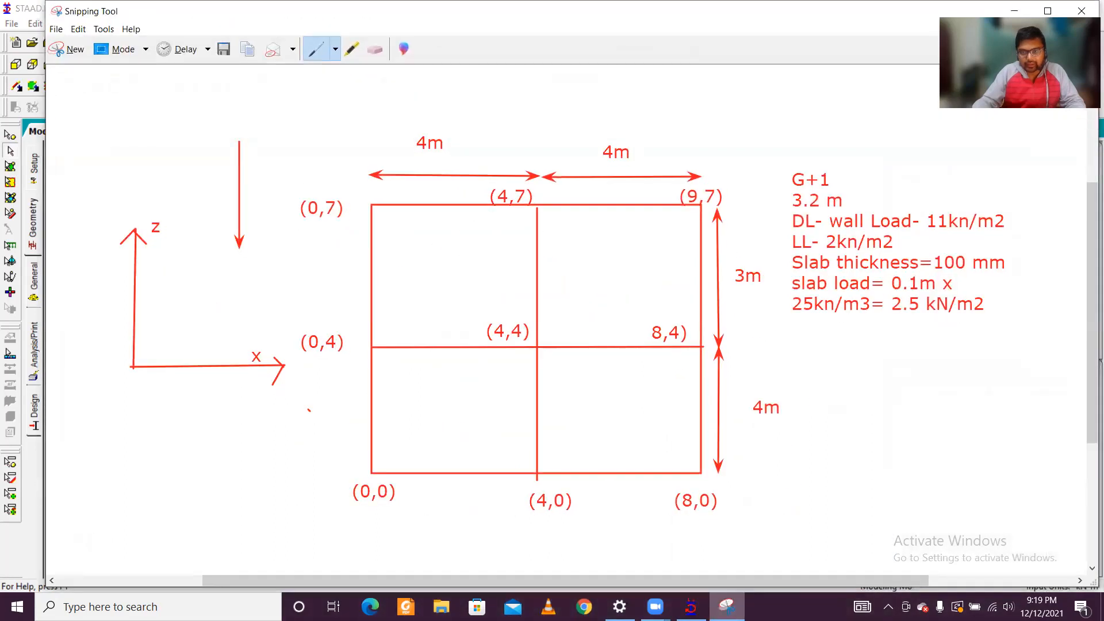
click(727, 607)
click(727, 607)
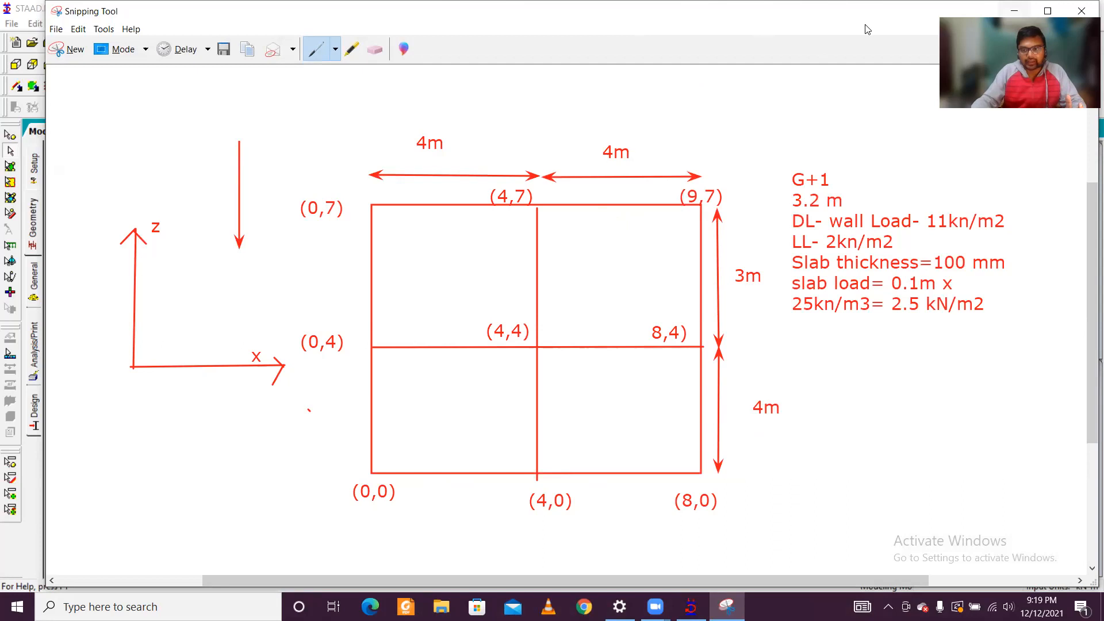
click(727, 606)
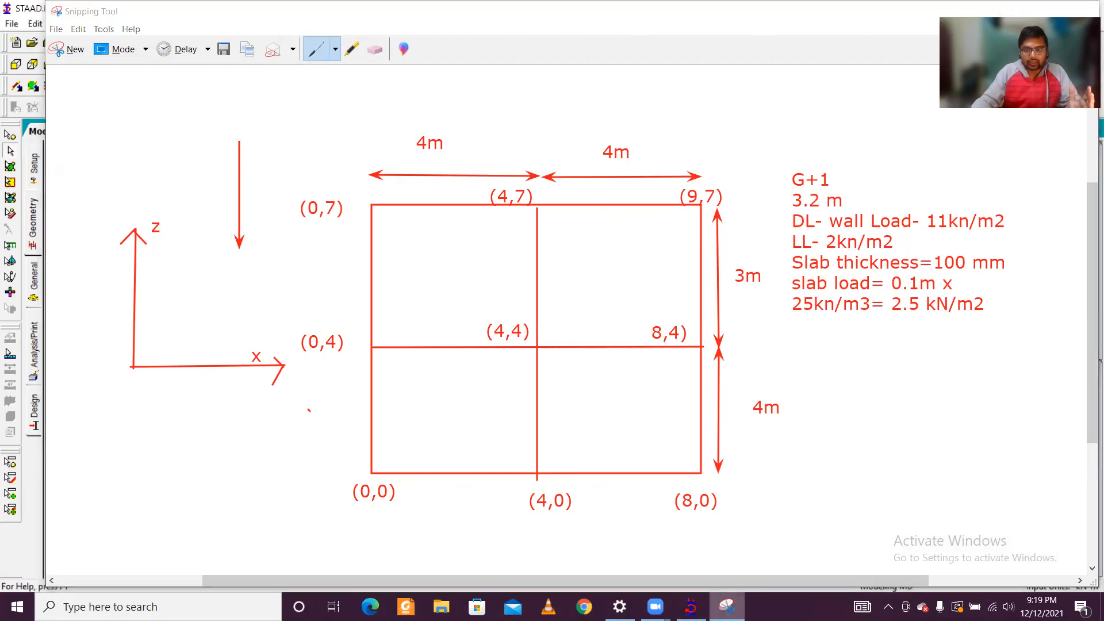
Step: Try to change node 9's X coordinate to 8 m
click(967, 286)
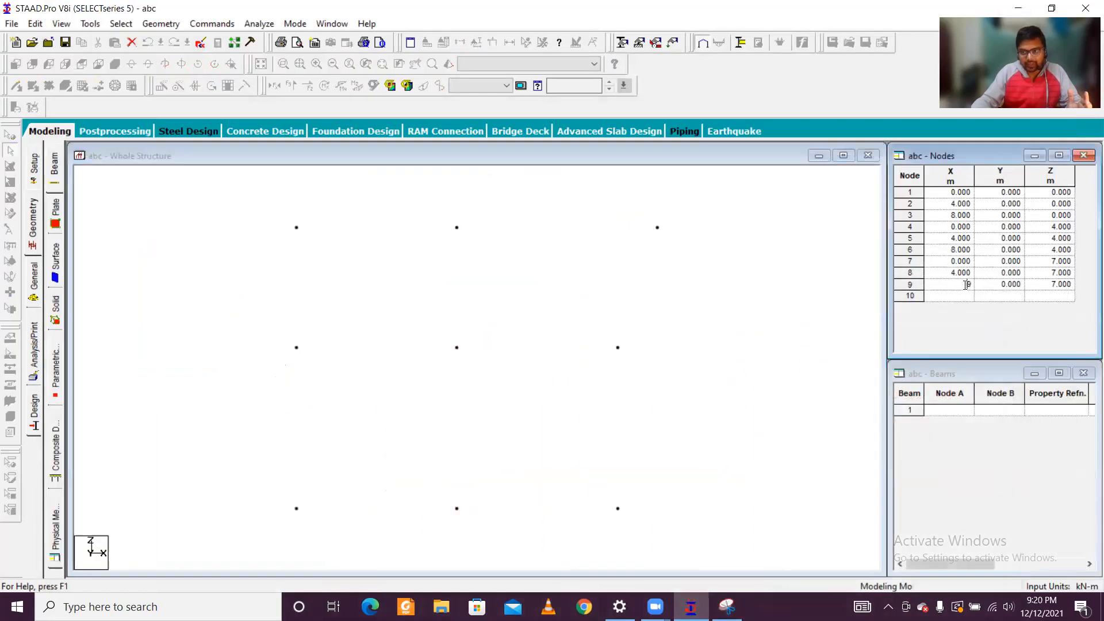
key(BackSpace)
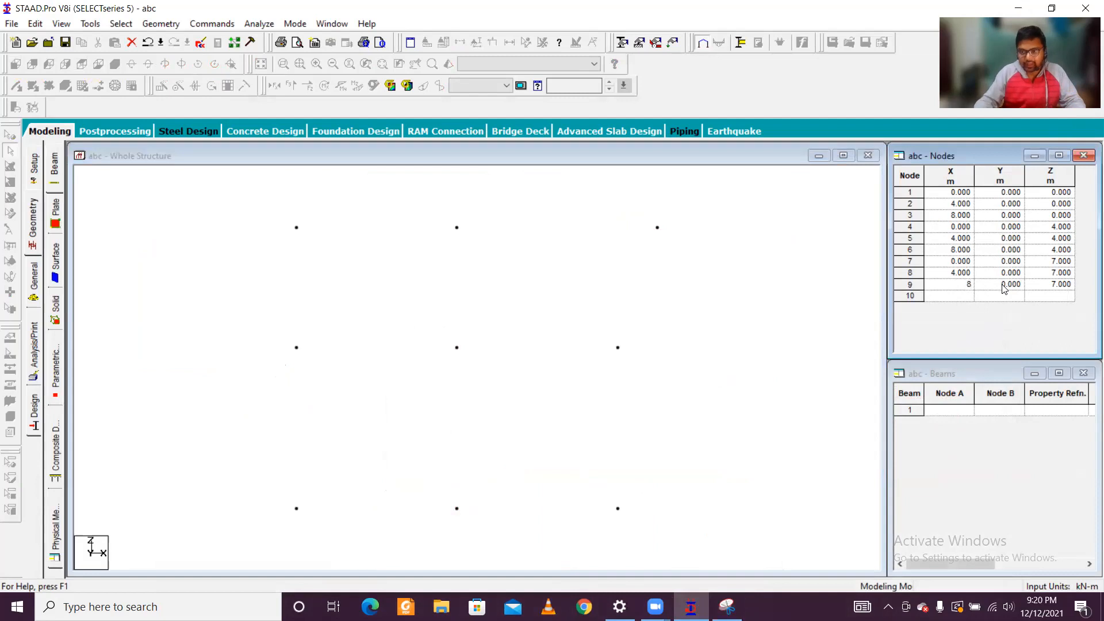
click(796, 341)
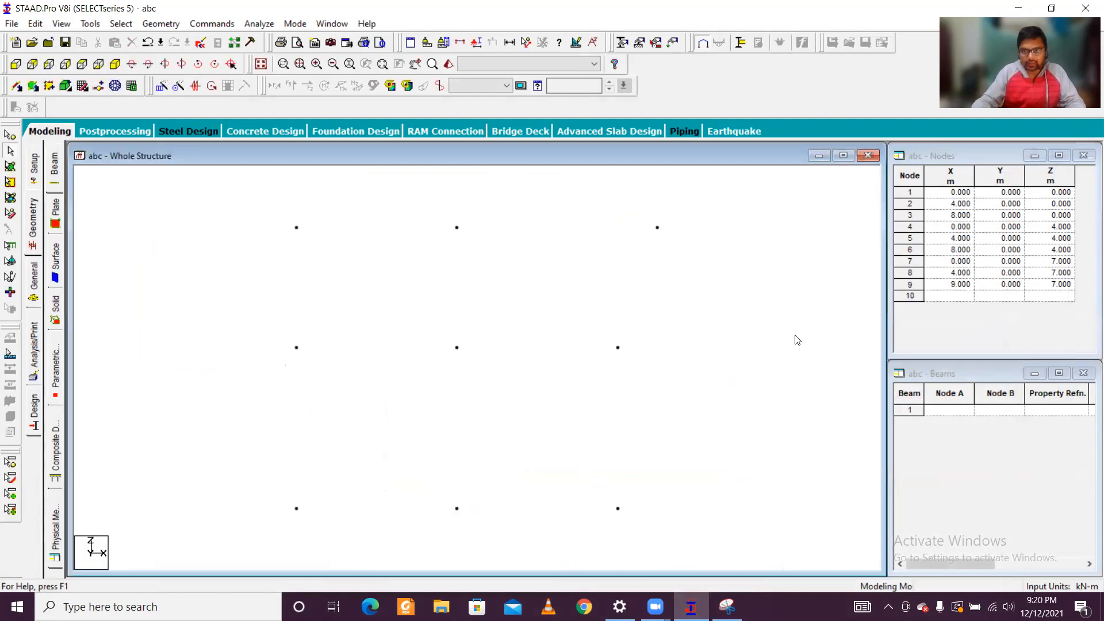
Step: Set node 9's X coordinate to 8 m, then return to the plan sketch in Snipping Tool
click(987, 288)
click(967, 285)
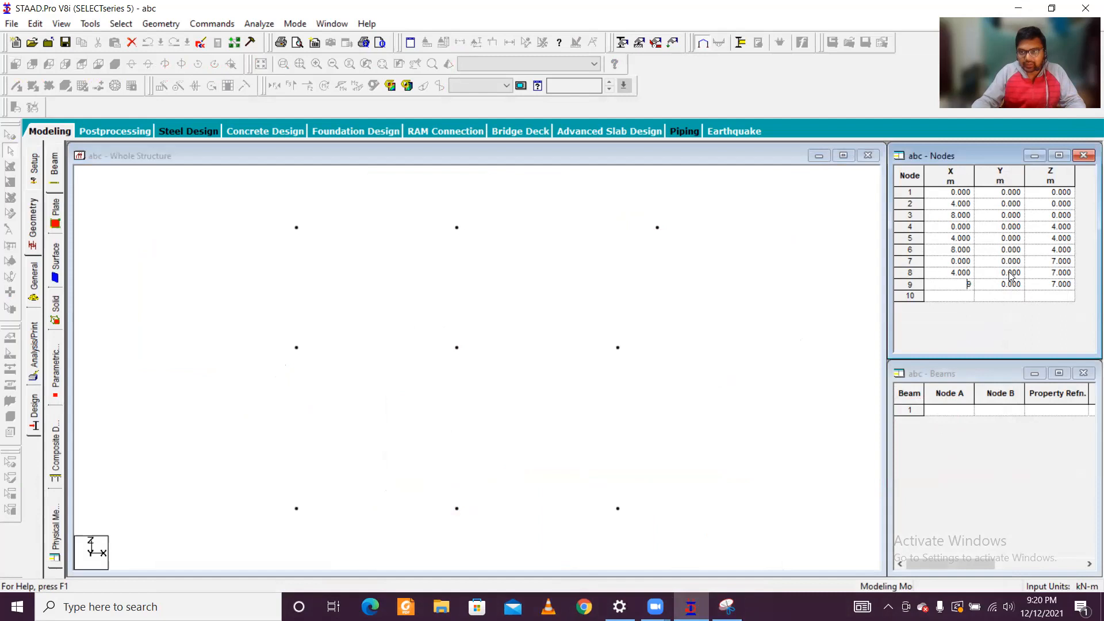
key(BackSpace)
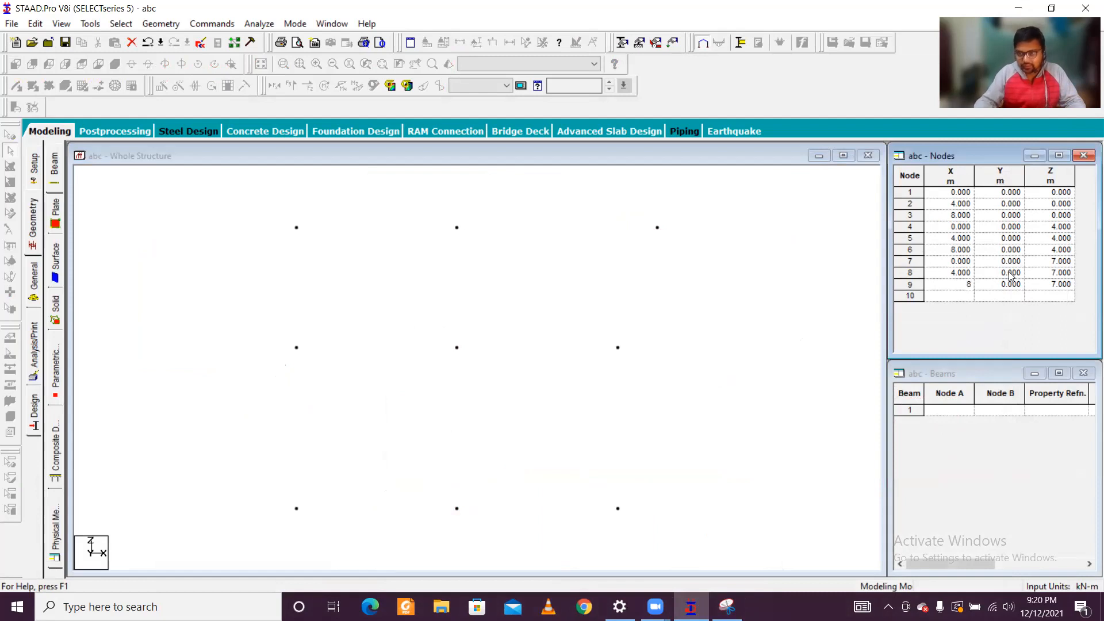
key(Tab)
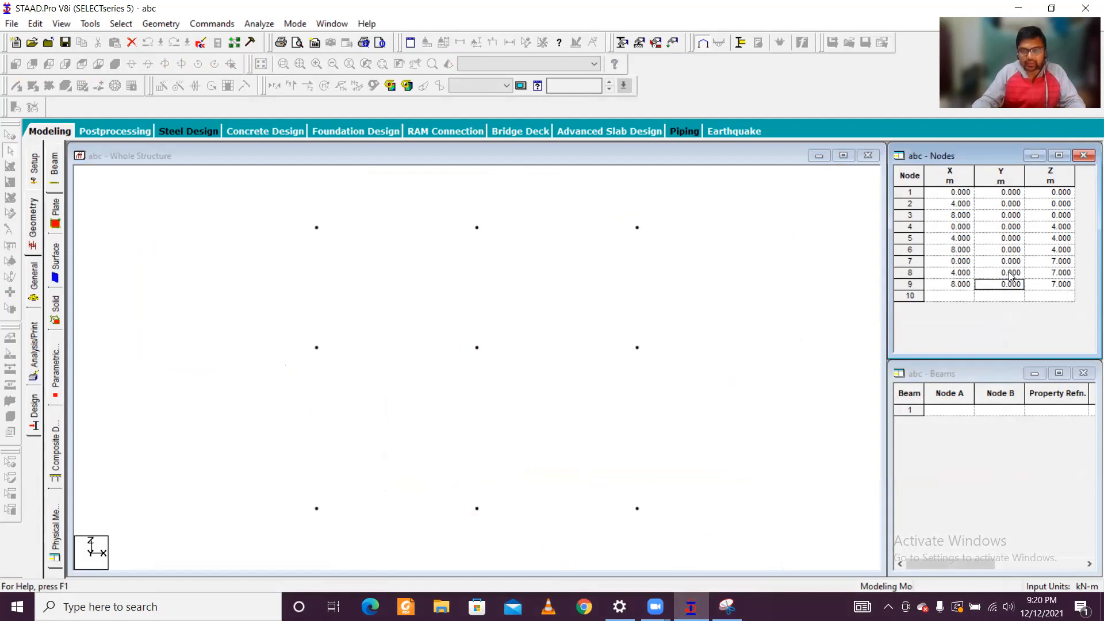
click(741, 293)
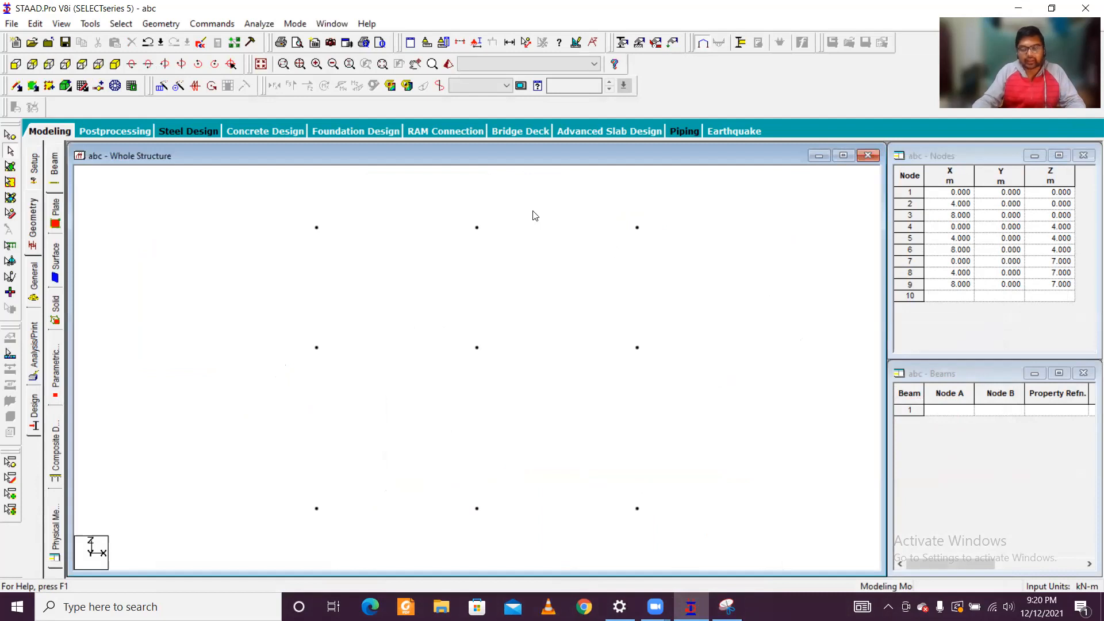
click(727, 607)
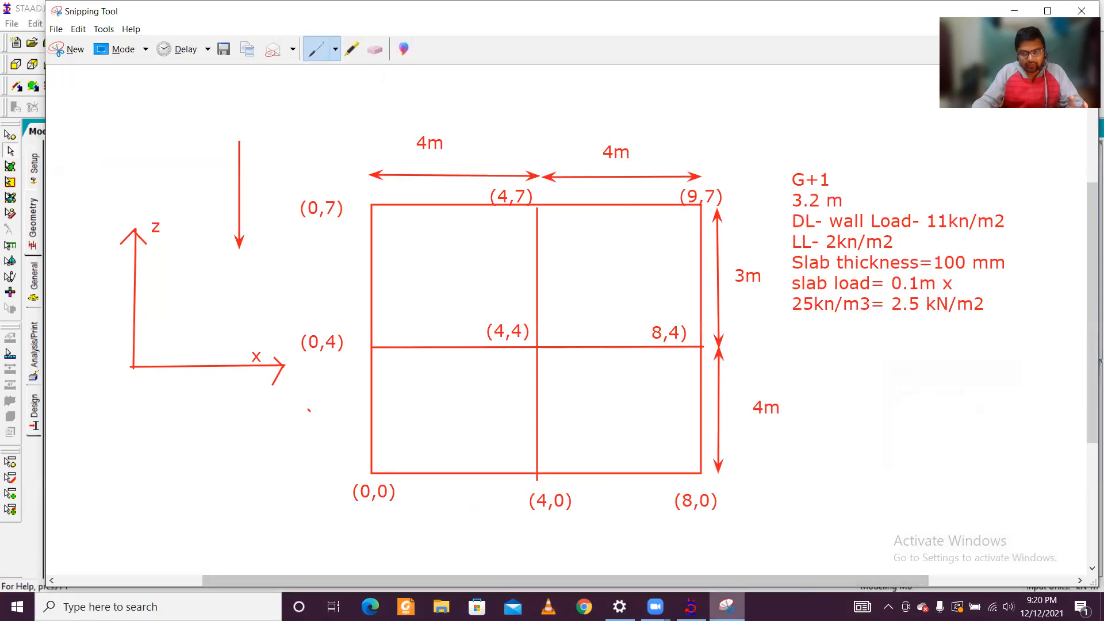
Step: Switch back to STAAD.Pro and add beams along the Z 0 and Z 4 m rows, plus the cross beams 1–4, 2–5 and 3–6
click(727, 607)
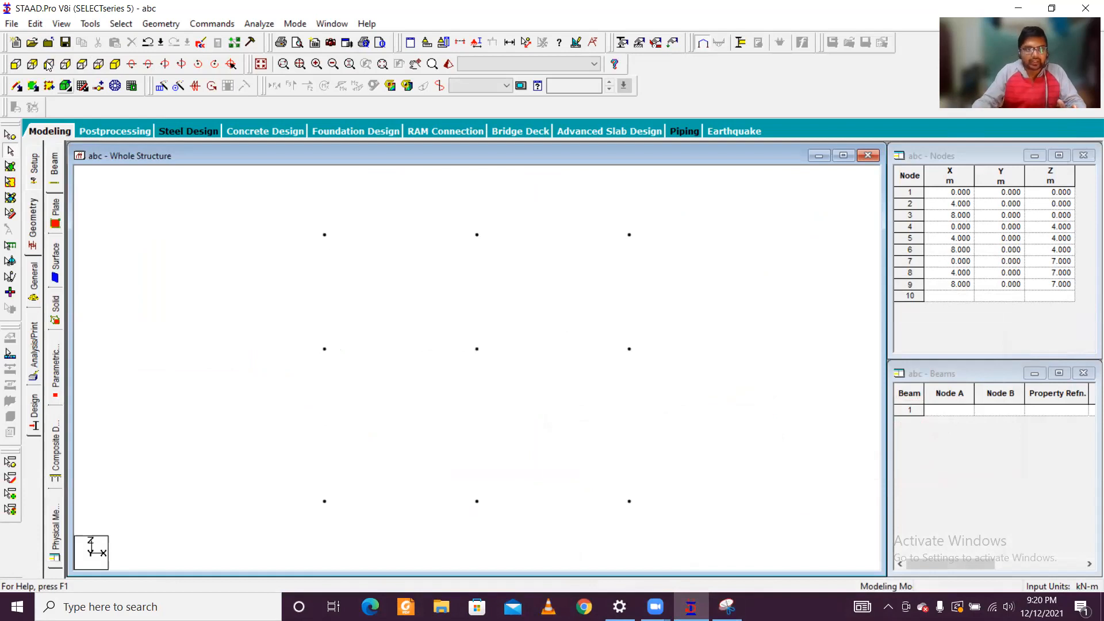
click(16, 87)
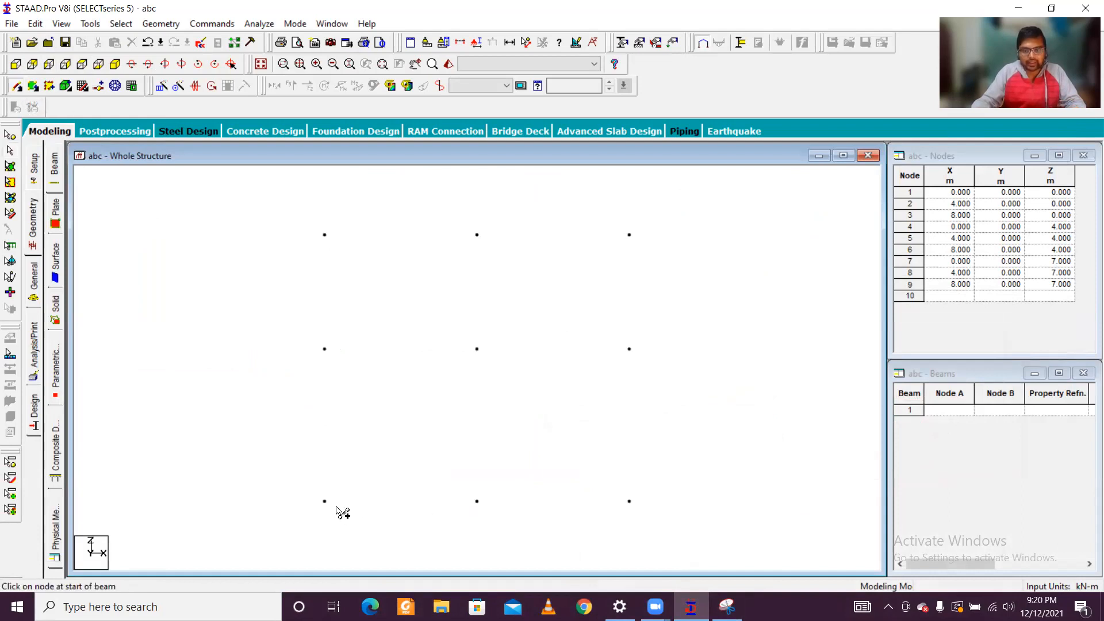
drag(326, 503, 635, 506)
mouse_move(326, 504)
mouse_down()
mouse_move(336, 477)
mouse_move(325, 350)
mouse_up()
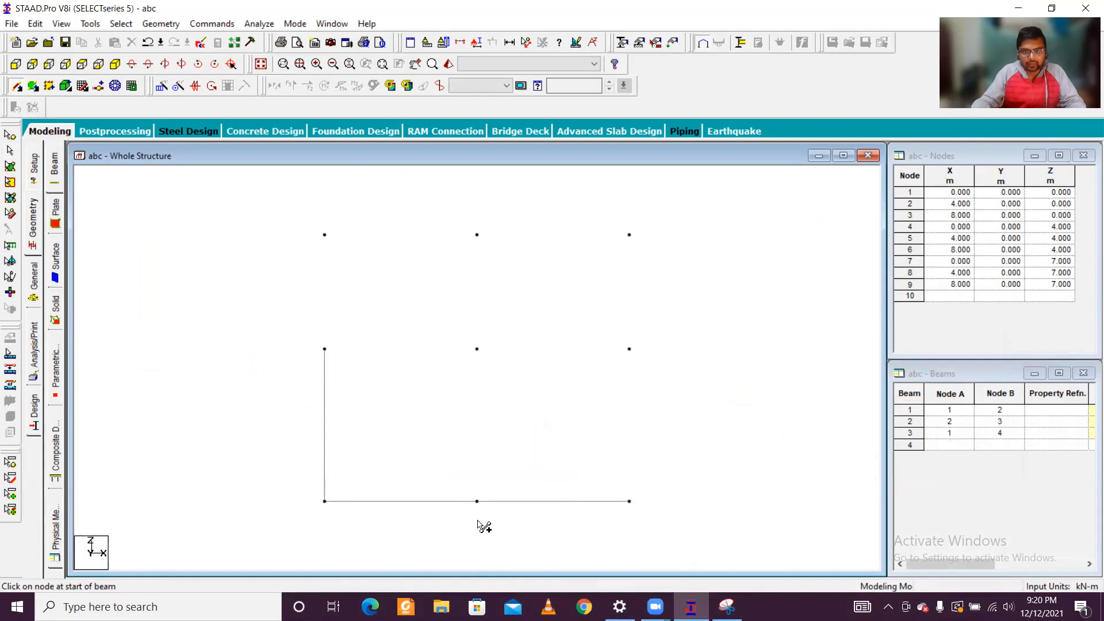
mouse_move(478, 502)
mouse_down()
mouse_move(500, 385)
mouse_move(478, 350)
mouse_up()
mouse_move(633, 502)
mouse_down()
mouse_move(668, 347)
mouse_move(630, 350)
mouse_up()
drag(326, 350, 630, 350)
Step: Add beams between nodes 4–7, 5–8 and 6–9, and along the Z 7 m row from node 7 to node 9
drag(325, 349, 325, 235)
drag(476, 350, 477, 234)
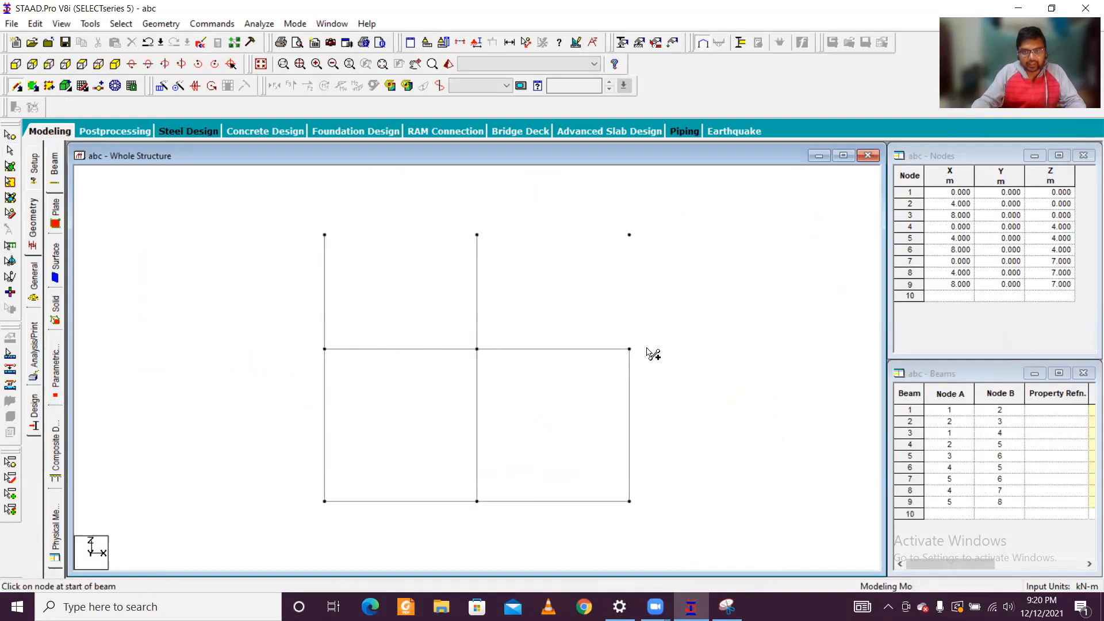
drag(652, 318, 629, 235)
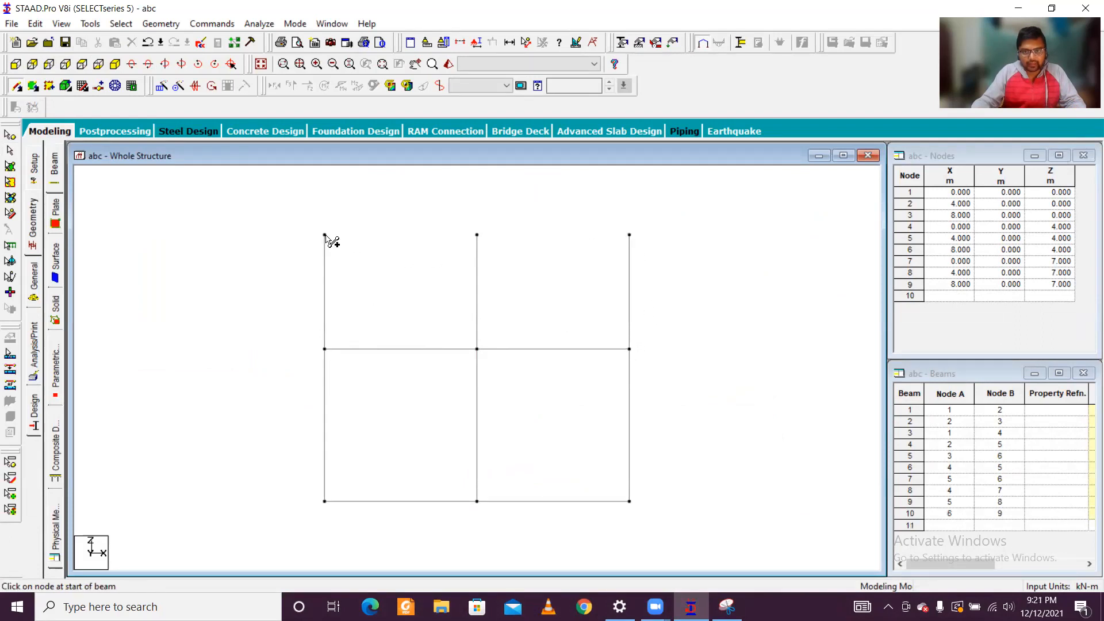
drag(325, 235, 630, 236)
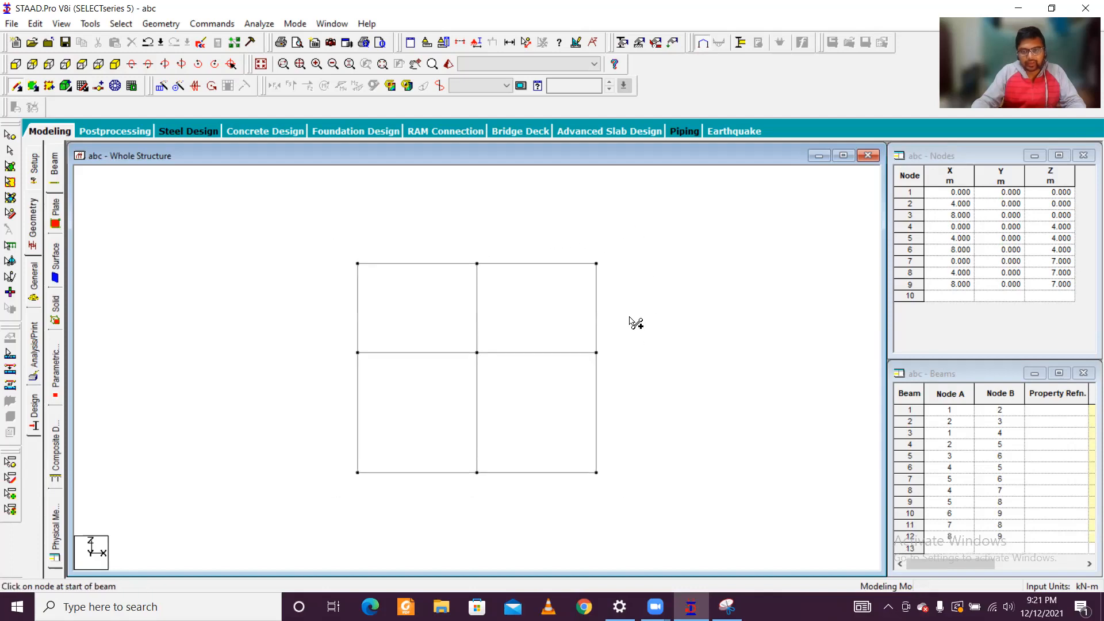
Step: Display the node-to-node distance between nodes 7 and 8 on the Z 7 m edge
click(476, 43)
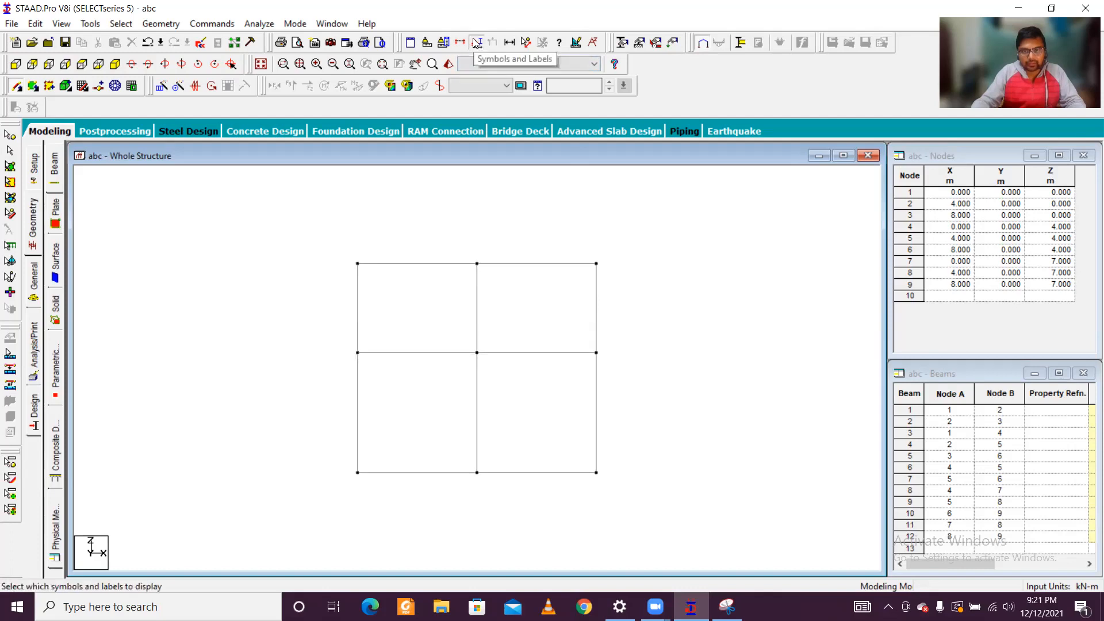
click(705, 77)
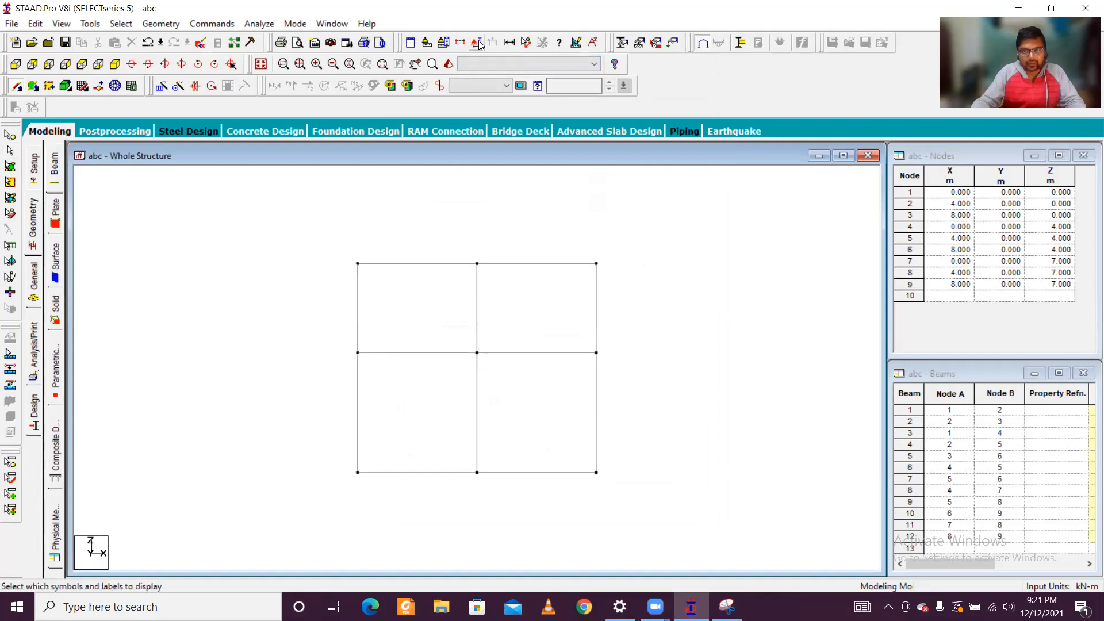
click(527, 43)
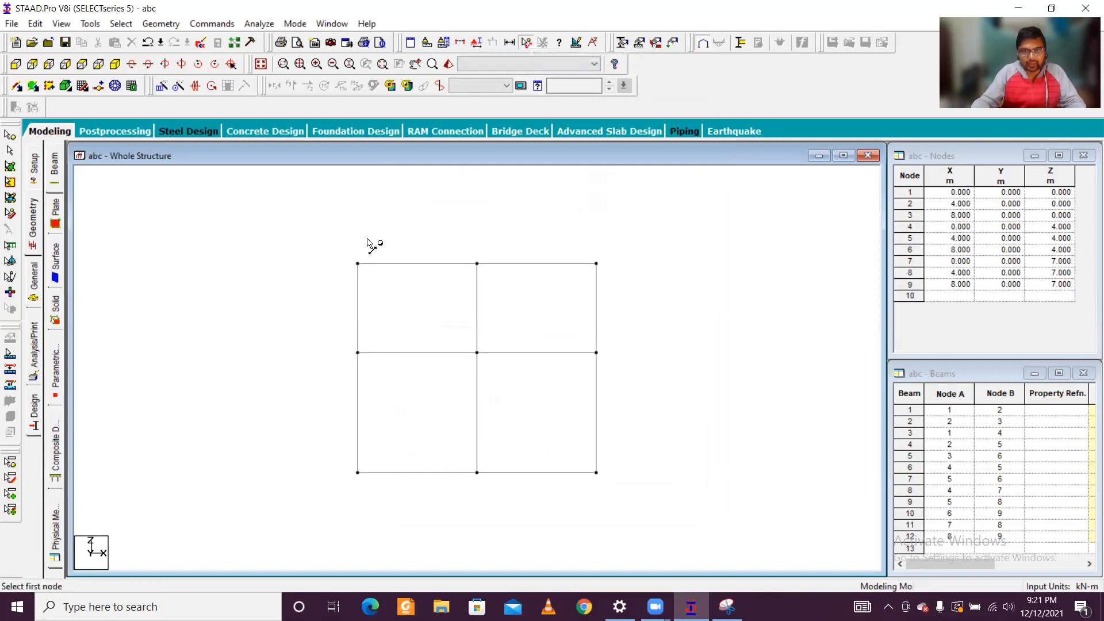
click(358, 263)
click(477, 263)
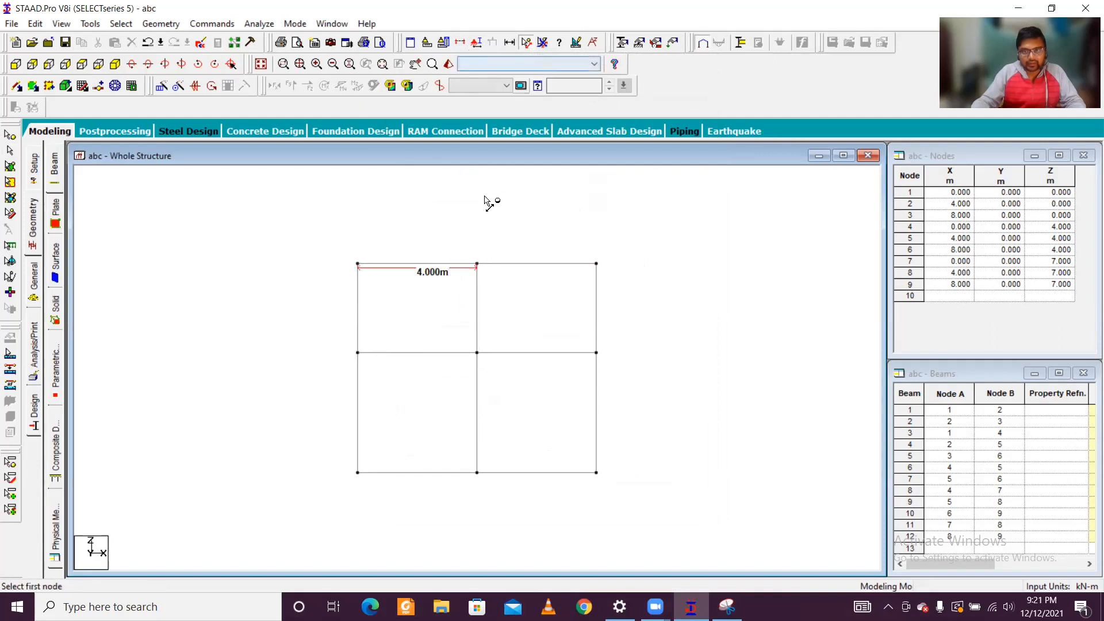
scroll(492, 286, down, 2)
scroll(491, 286, up, 2)
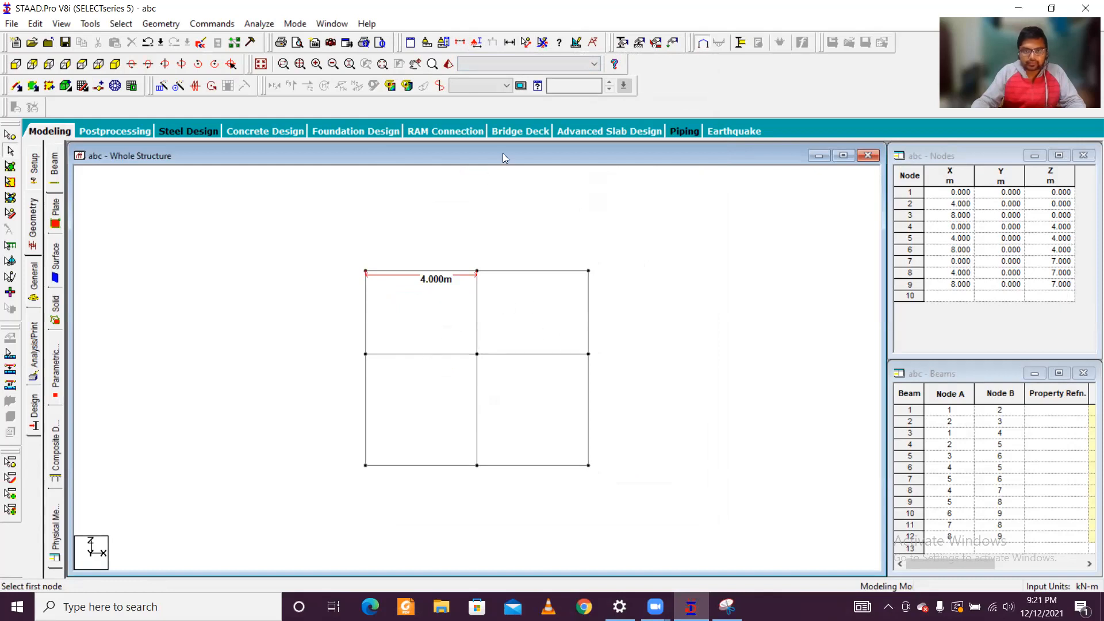
Step: Display the distances between nodes 4 and 1 and between nodes 9 and 6, and show the grid in isometric view
click(526, 44)
click(365, 354)
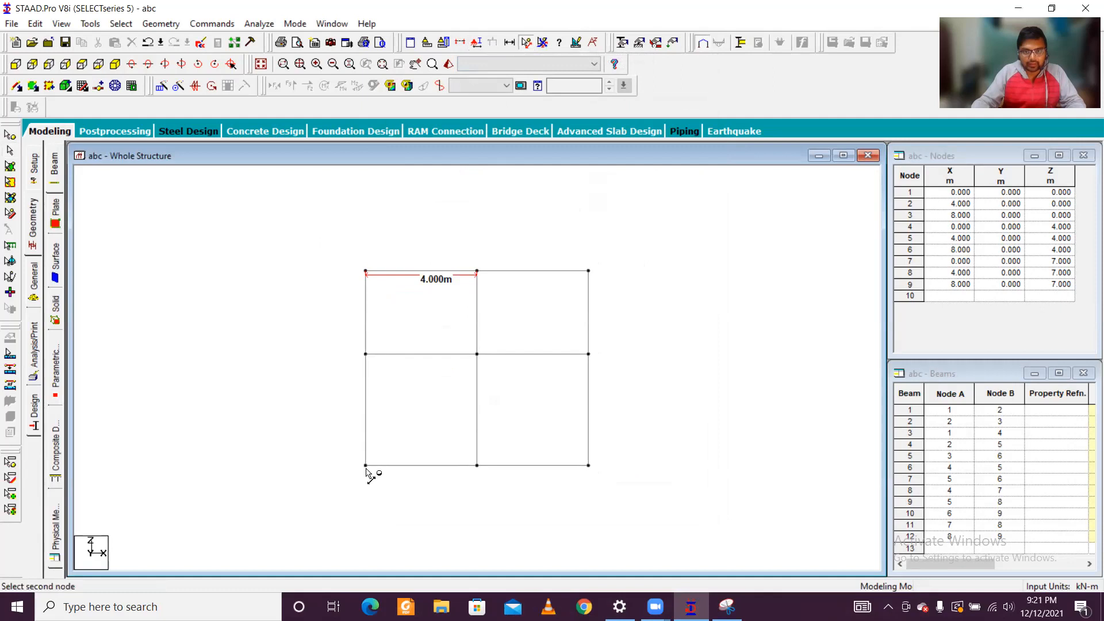
click(364, 468)
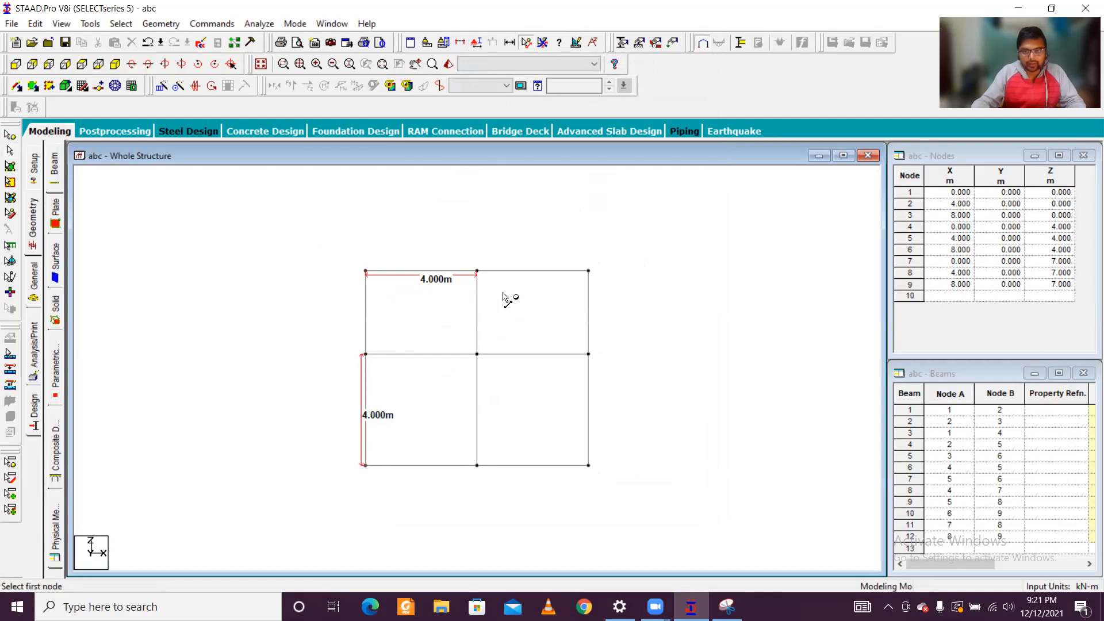
click(588, 270)
click(588, 354)
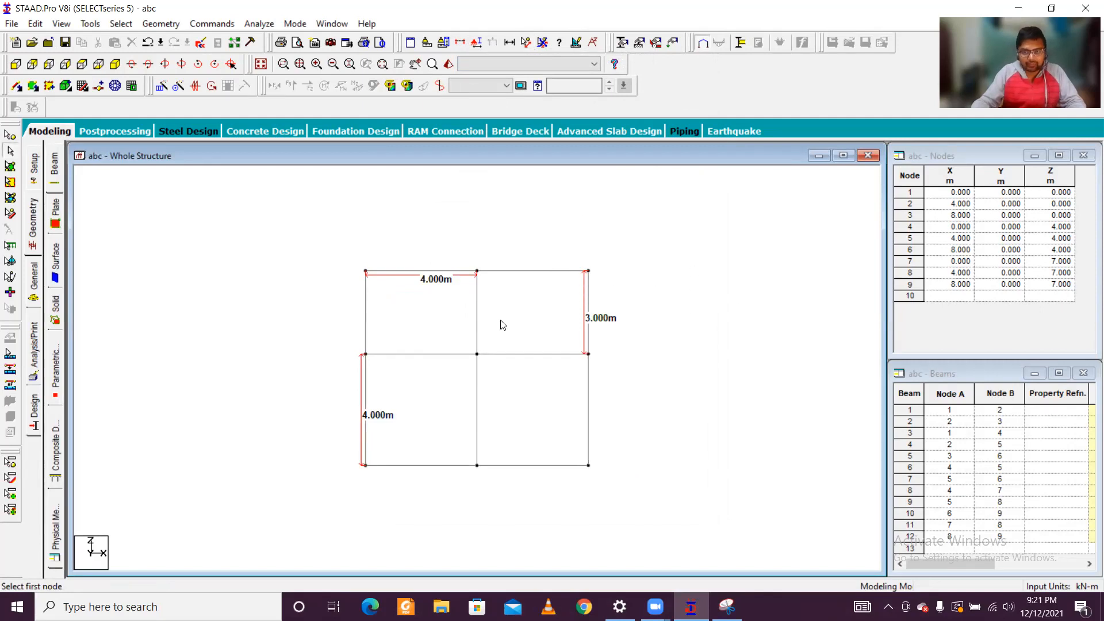
click(115, 64)
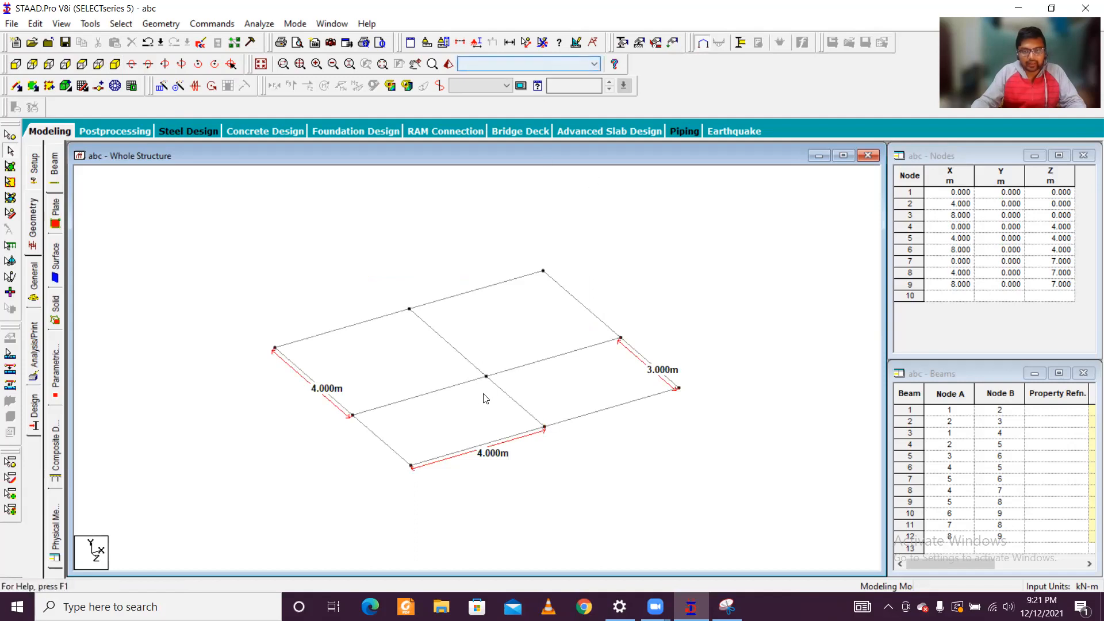
scroll(476, 390, up, 3)
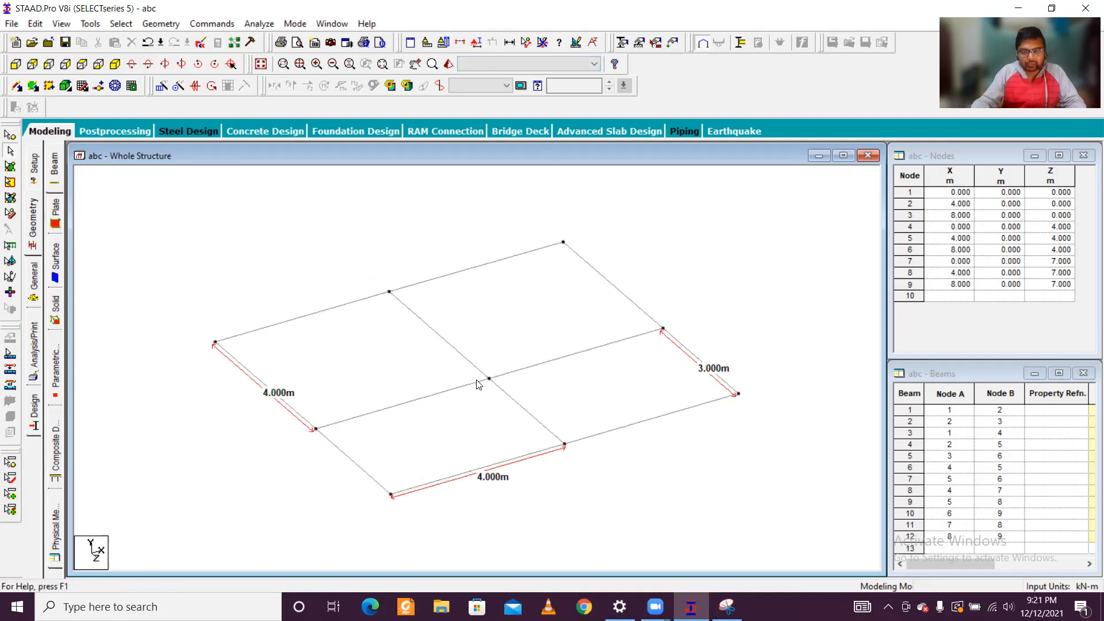
scroll(519, 397, down, 3)
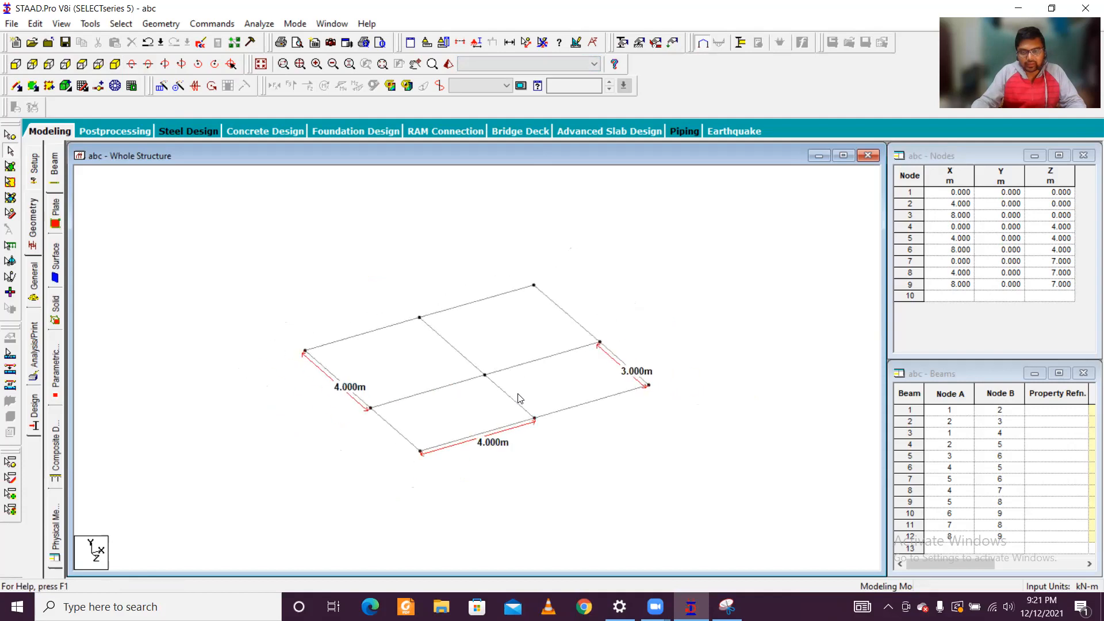
Step: Copy all beams one step in the global Y direction with Translational Repeat at 3.2 m spacing, consulting the plan sketch for the storey height
key(ctrl+a)
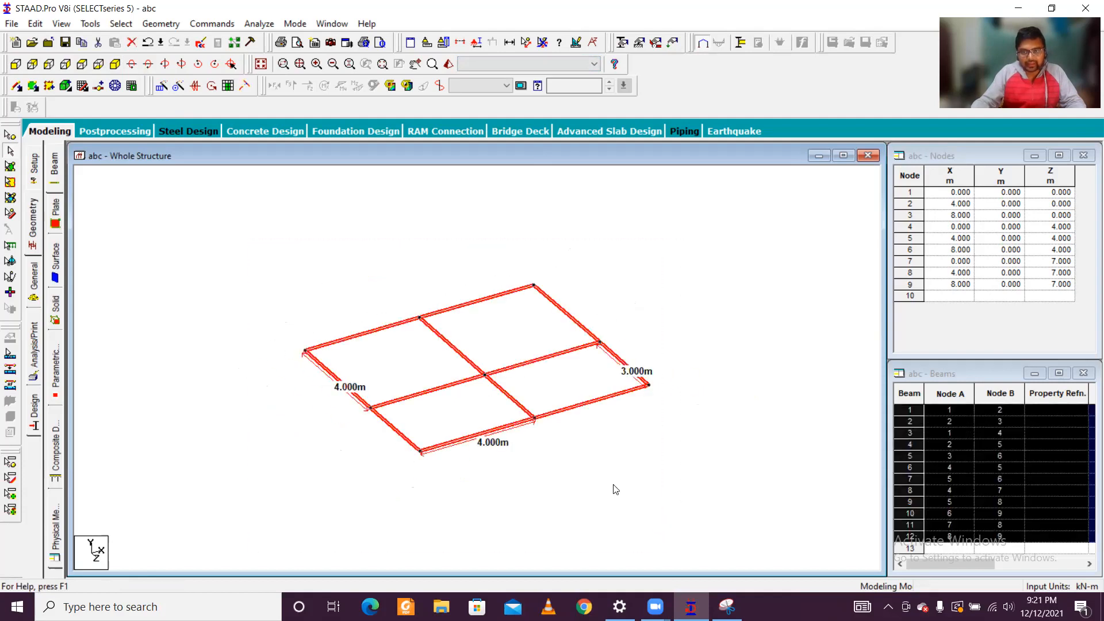
scroll(616, 489, down, 1)
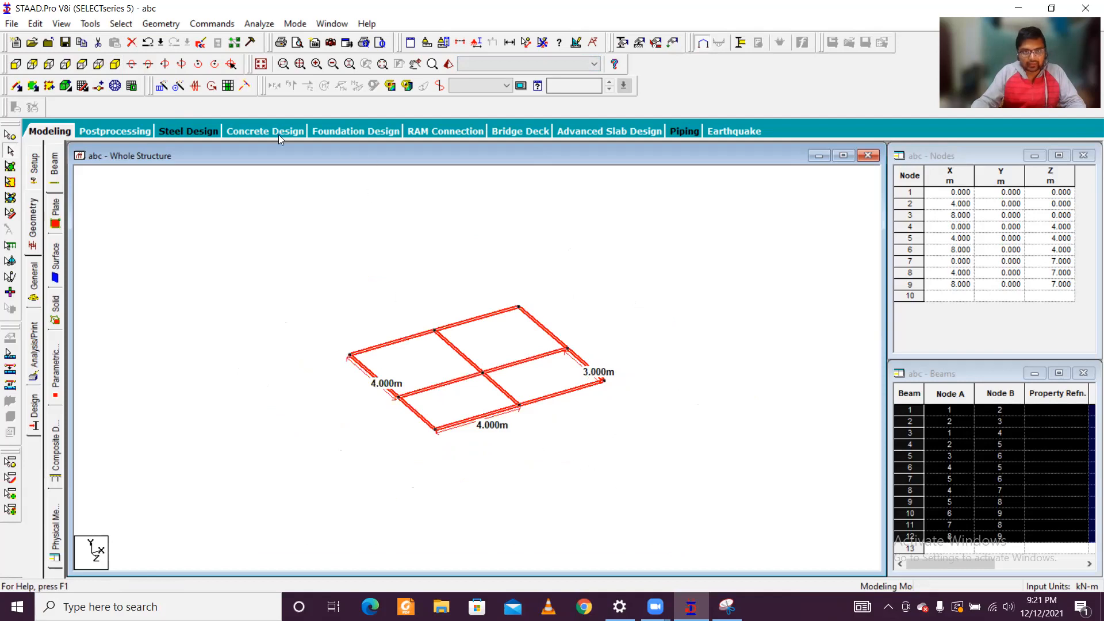
click(160, 90)
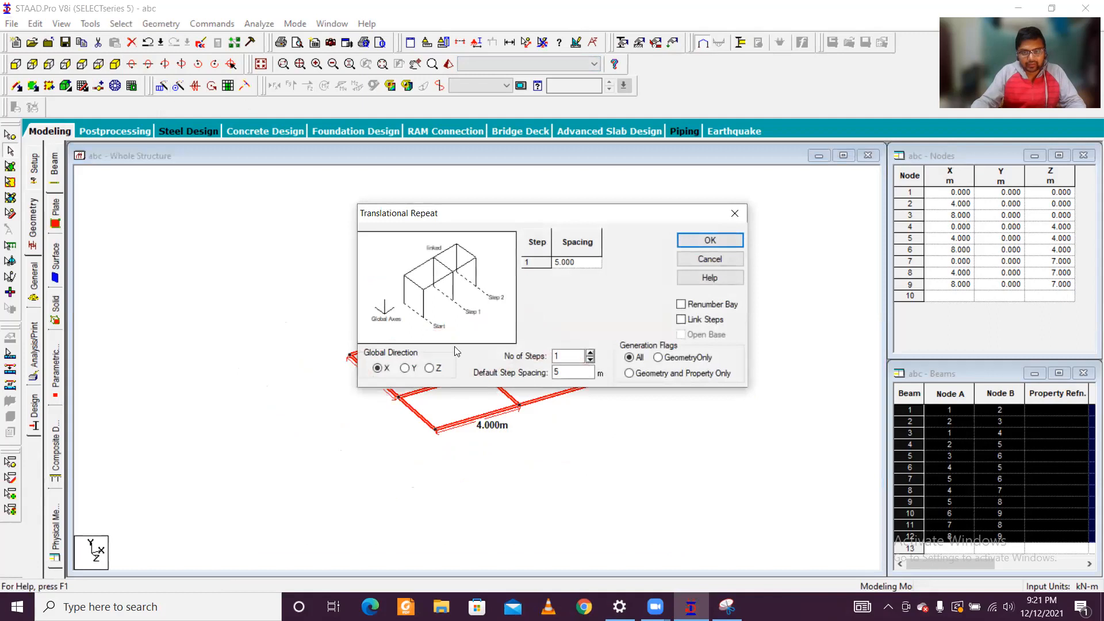
click(406, 368)
click(727, 607)
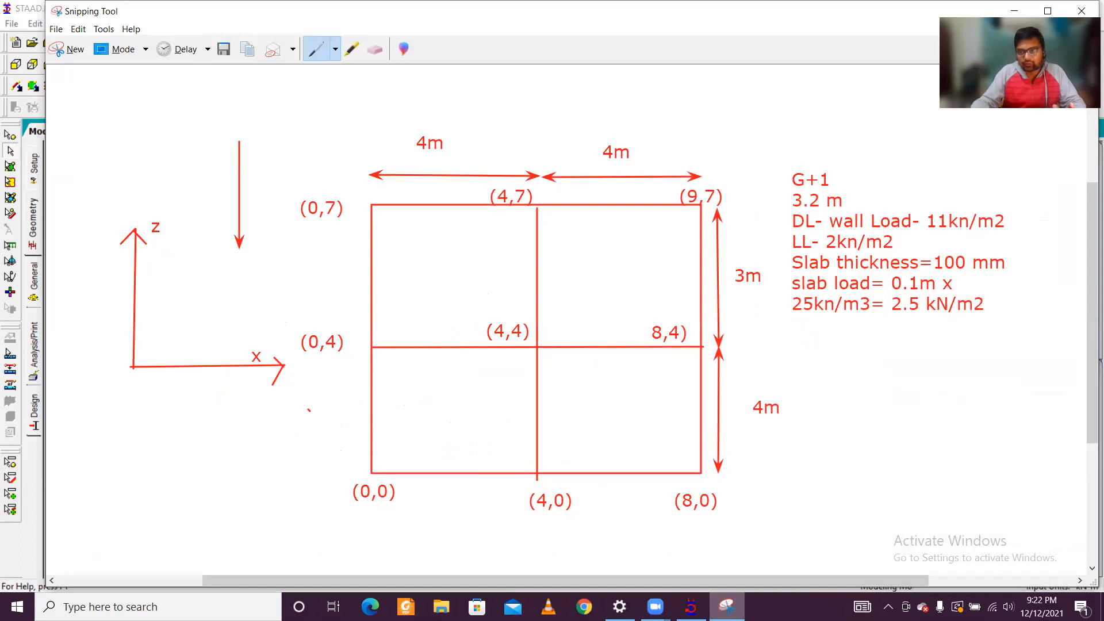
click(727, 607)
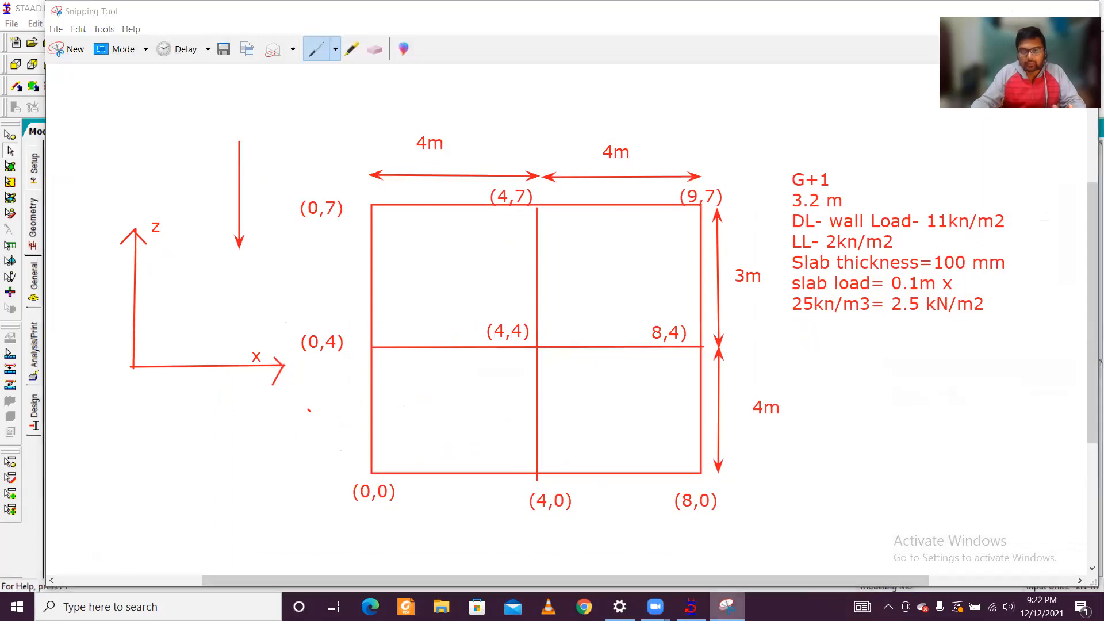
double_click(564, 370)
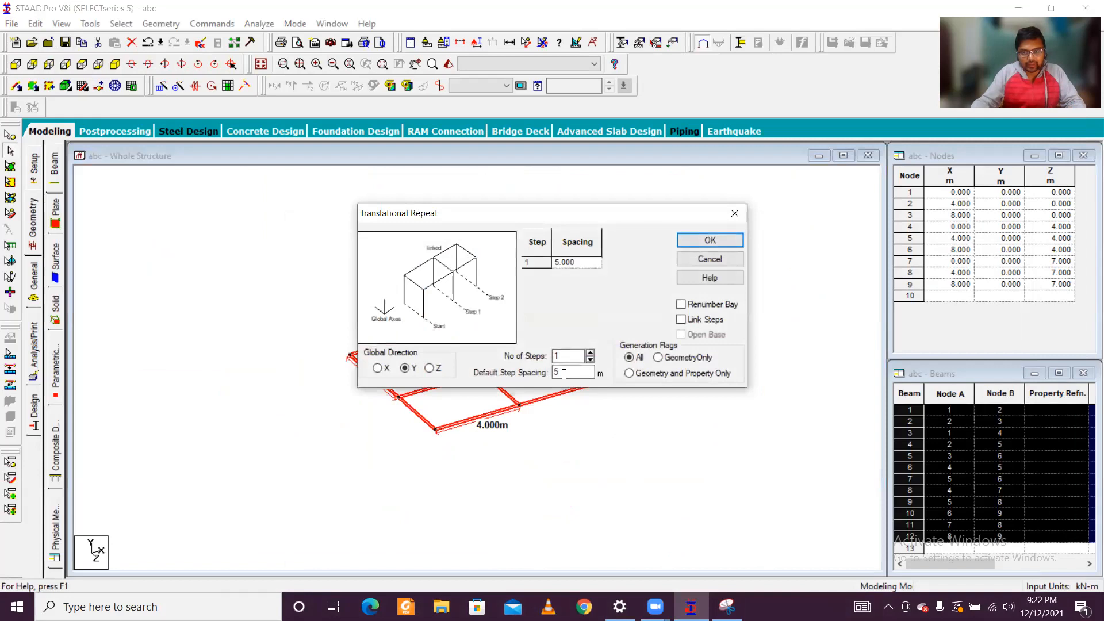
text(3)
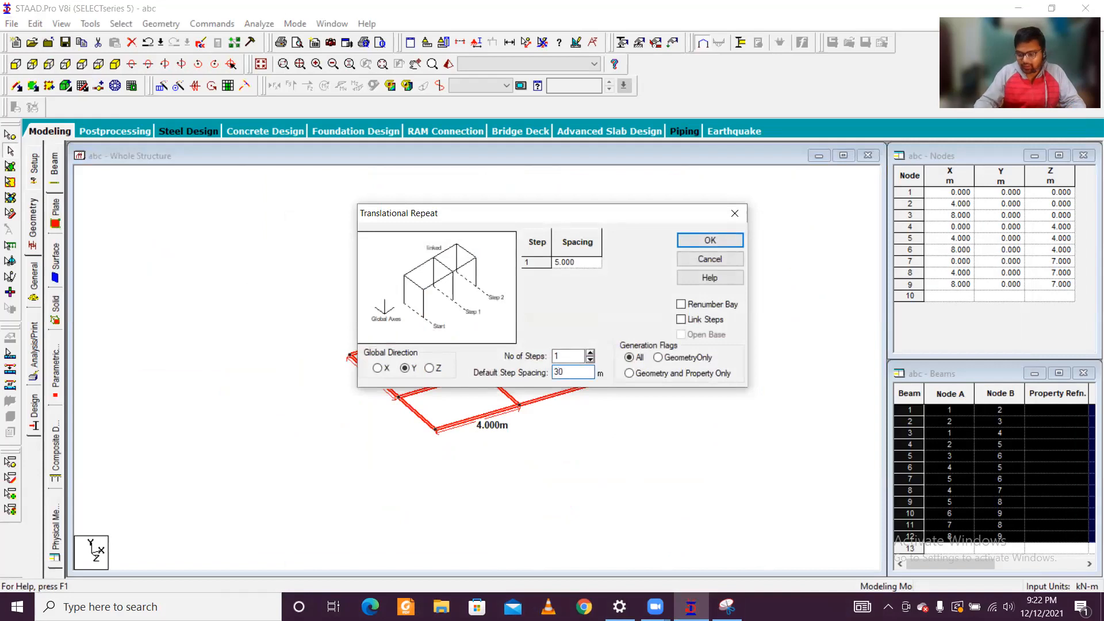
text(.2)
key(Tab)
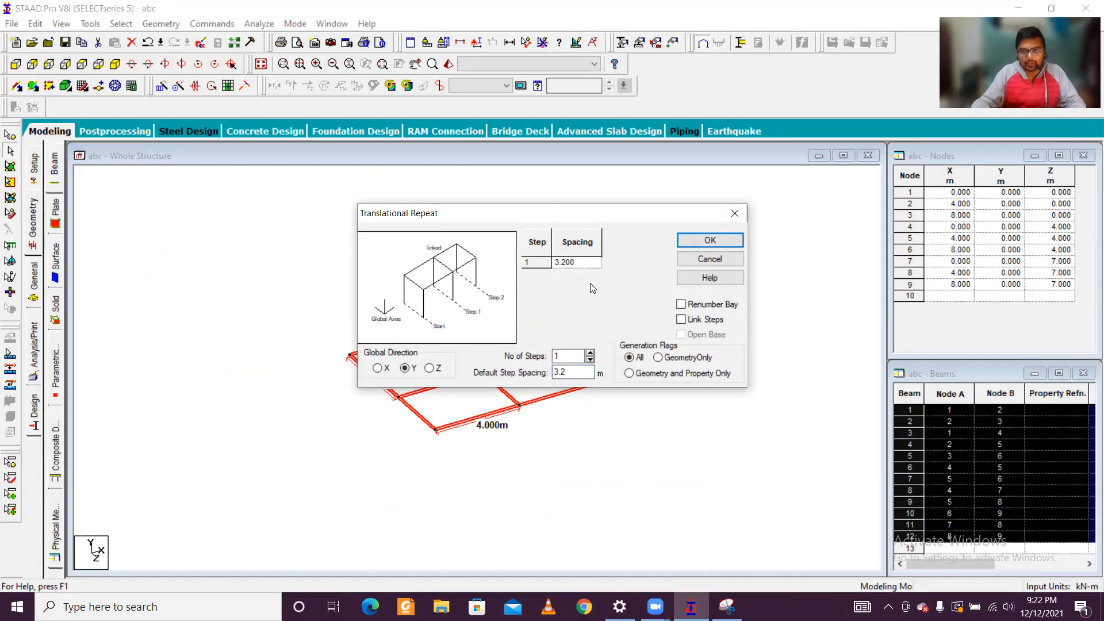
click(733, 242)
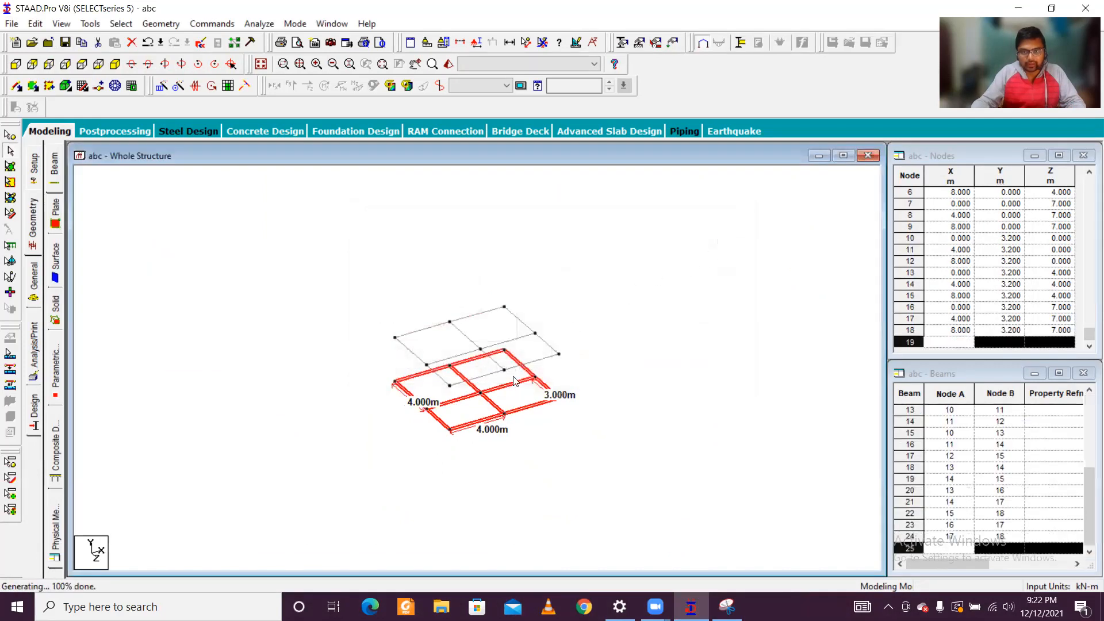
scroll(517, 388, up, 2)
click(534, 422)
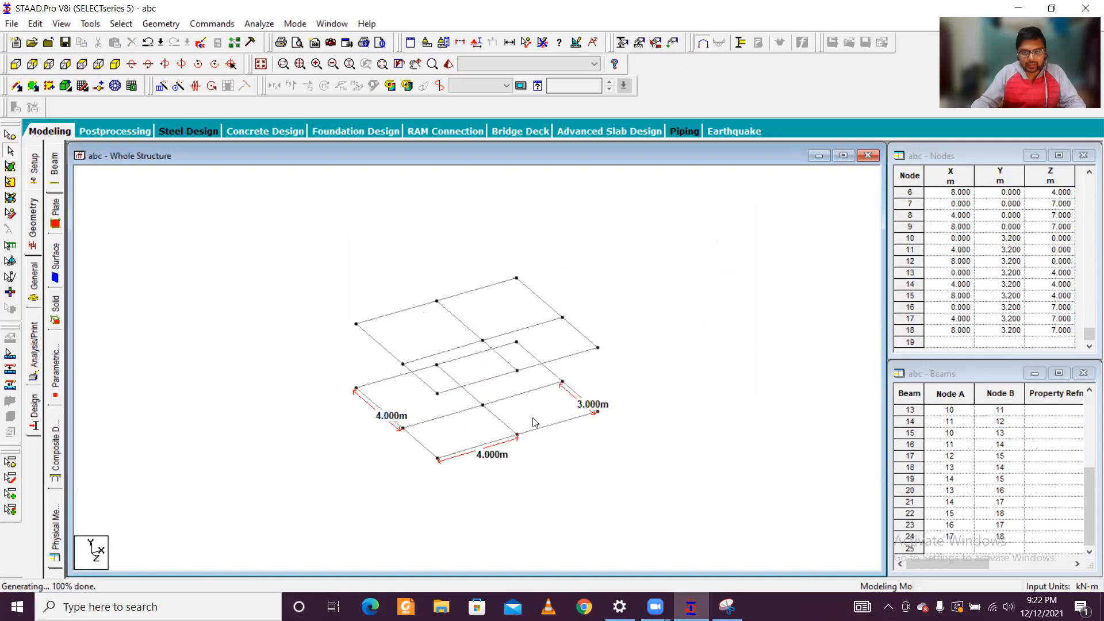
scroll(460, 429, up, 3)
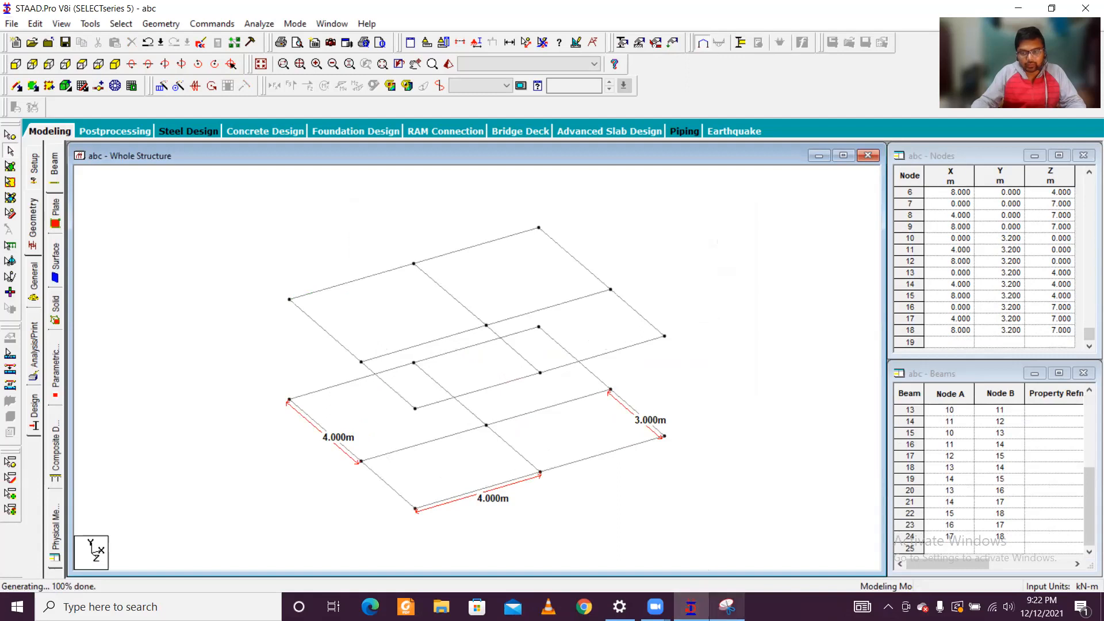
Step: Decline the auto-save and add columns along X 0 from base nodes 7, 4 and 1 up to the 3.2 m level
click(727, 607)
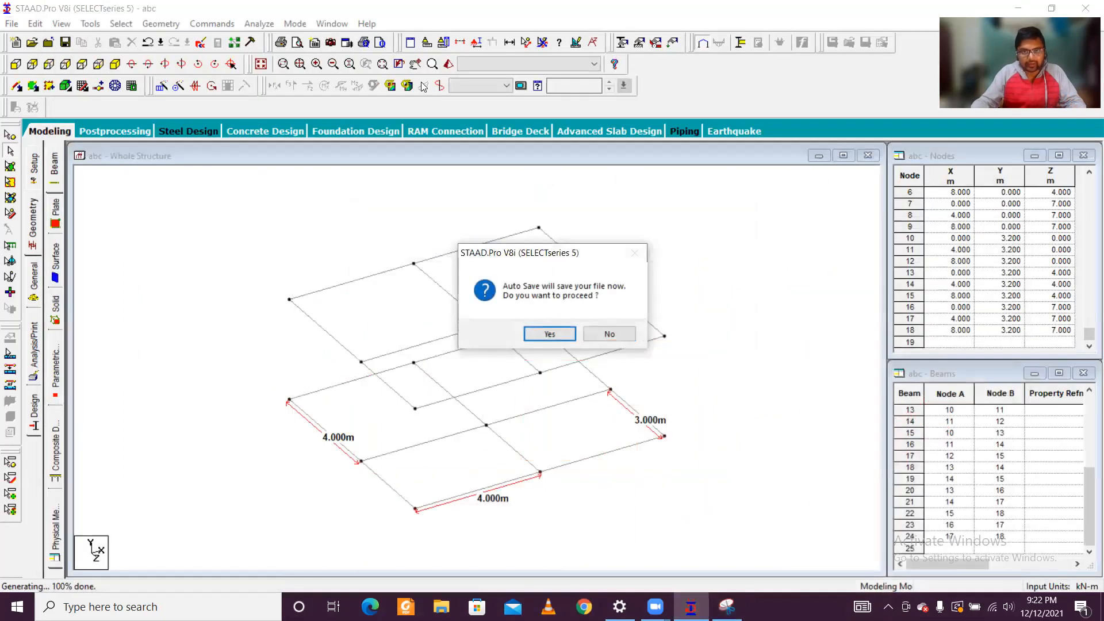
click(608, 333)
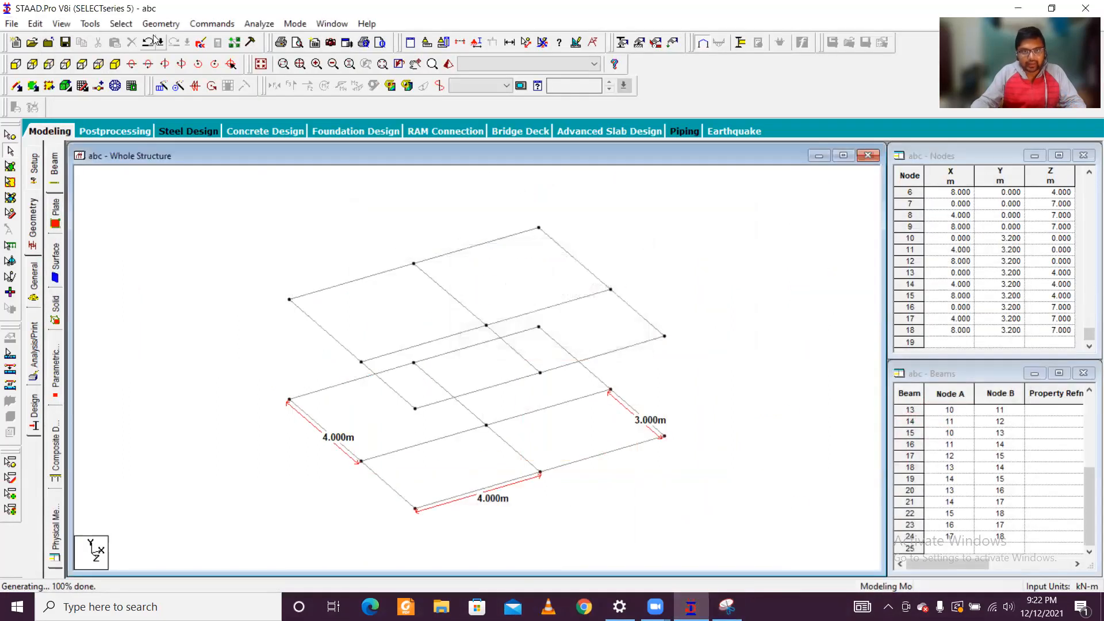
click(17, 86)
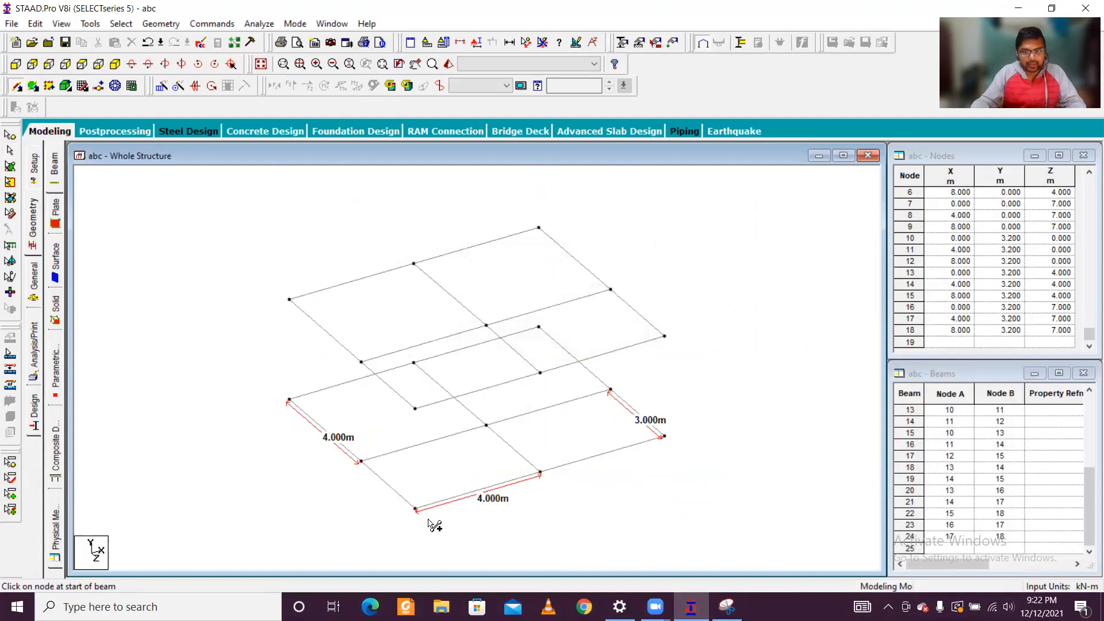
drag(414, 509, 416, 408)
drag(360, 461, 361, 362)
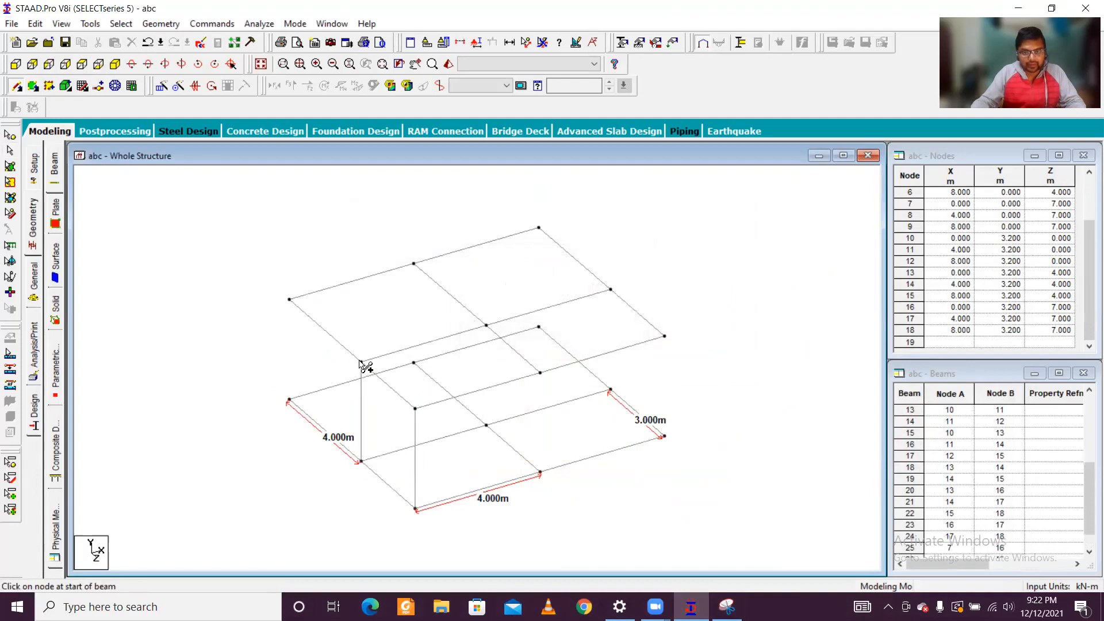
drag(290, 400, 289, 299)
Step: Add the remaining perimeter columns from base nodes 8, 9, 6, 3 and 2 up to the 3.2 m level
drag(541, 474, 540, 373)
drag(665, 436, 665, 337)
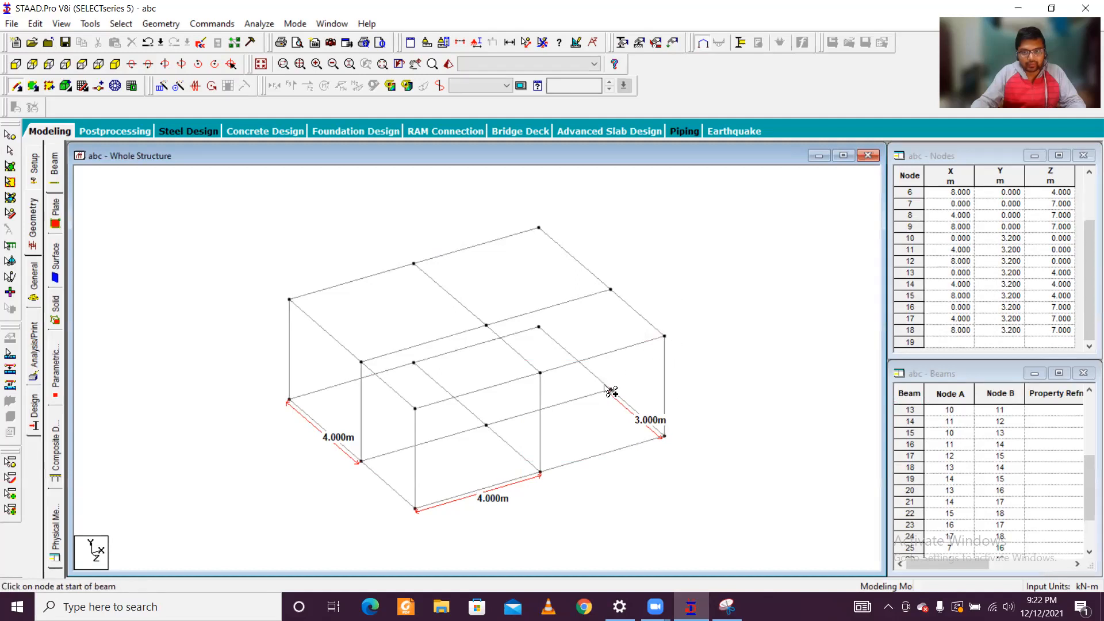
drag(611, 392, 611, 291)
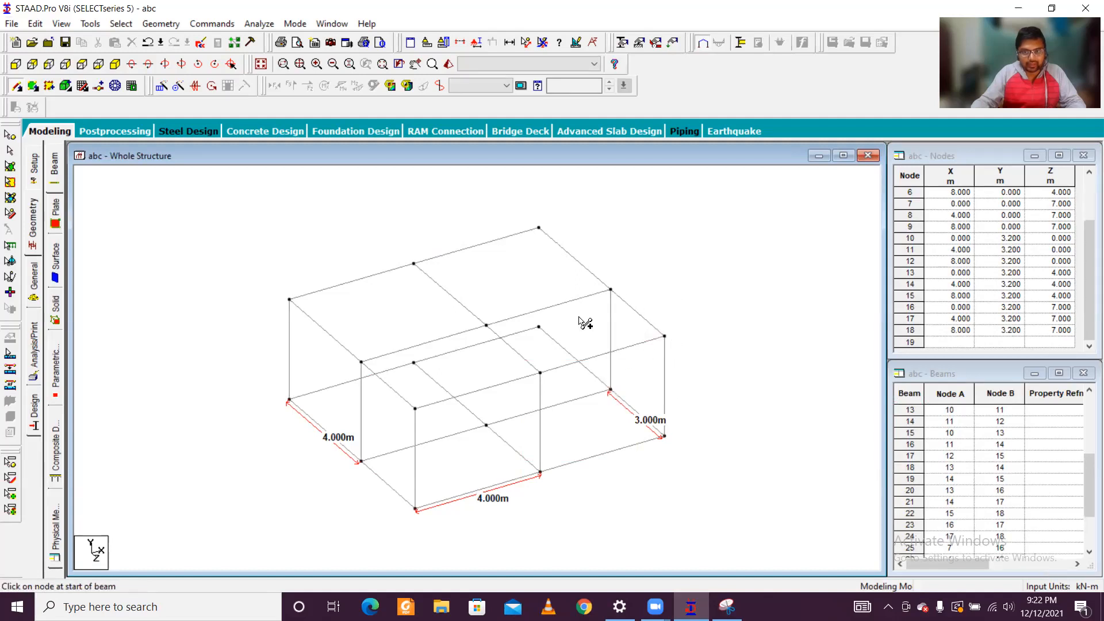
drag(539, 326, 539, 227)
drag(414, 363, 416, 264)
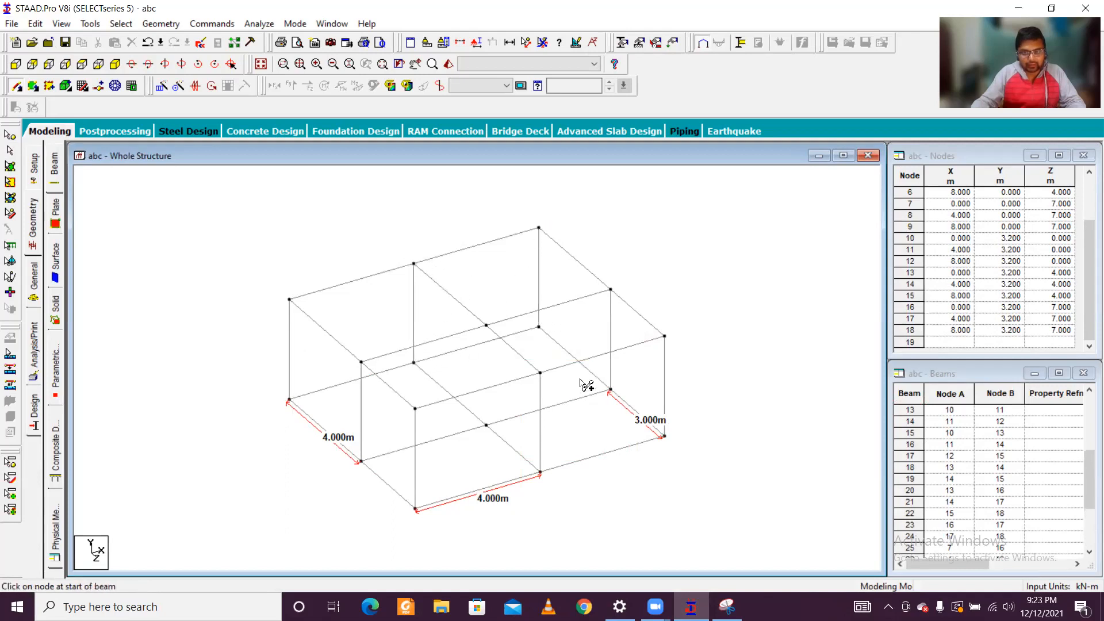
Step: Copy the first-storey columns and 3.2 m level beams one step in the global Y direction with Translational Repeat at 3.2 m spacing
click(14, 65)
scroll(230, 304, down, 1)
key(Escape)
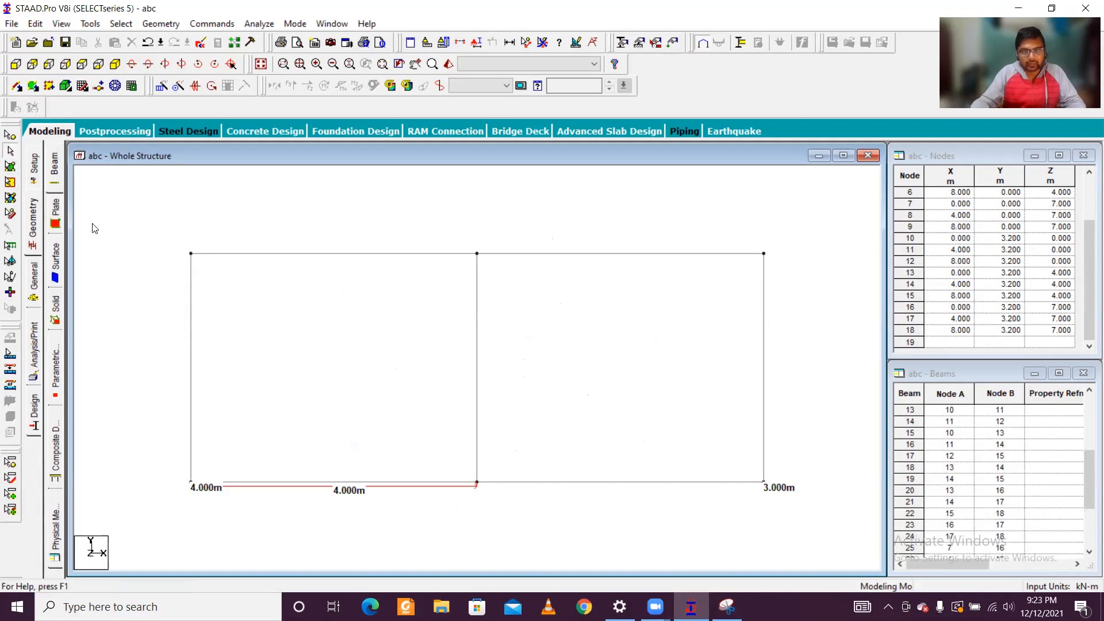
click(11, 150)
mouse_move(159, 223)
mouse_down()
mouse_move(546, 372)
mouse_move(804, 387)
mouse_move(831, 416)
mouse_up()
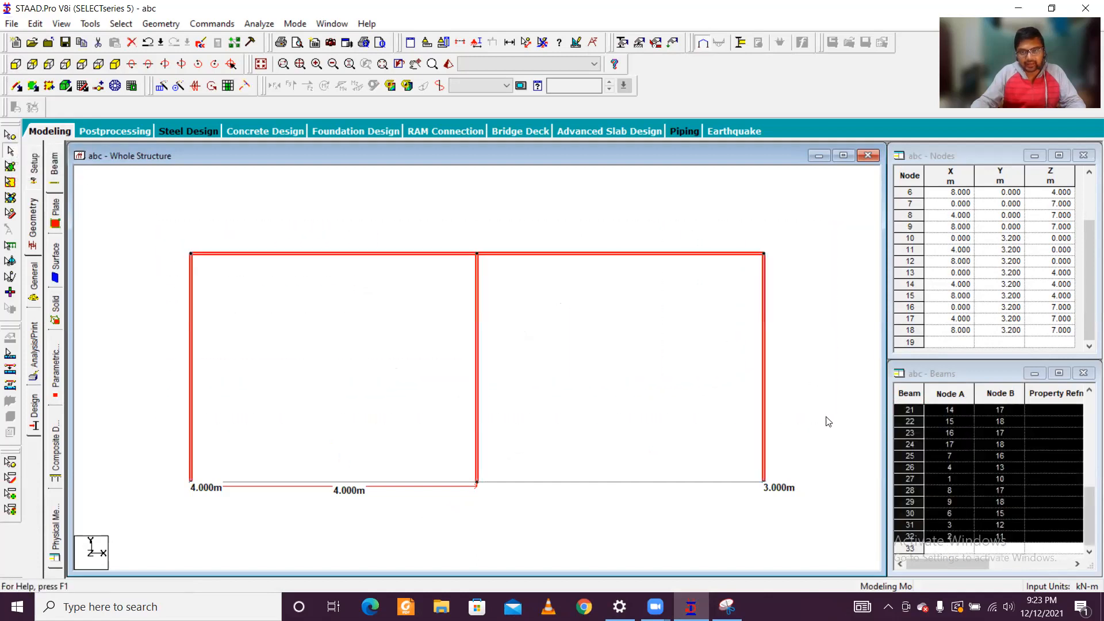
click(162, 86)
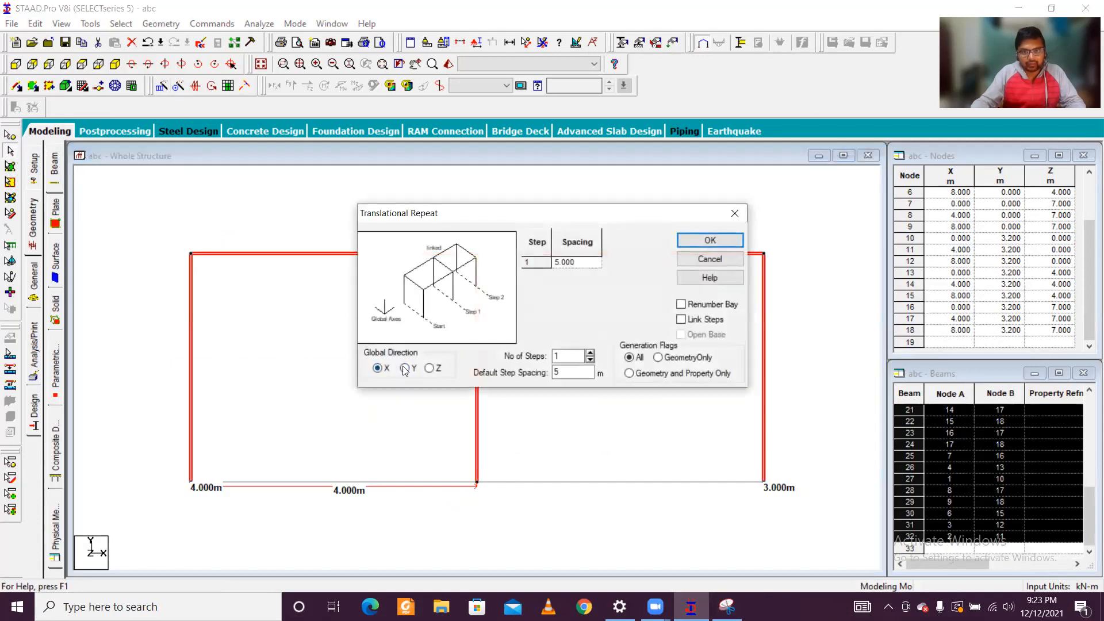
double_click(559, 374)
text(3.2)
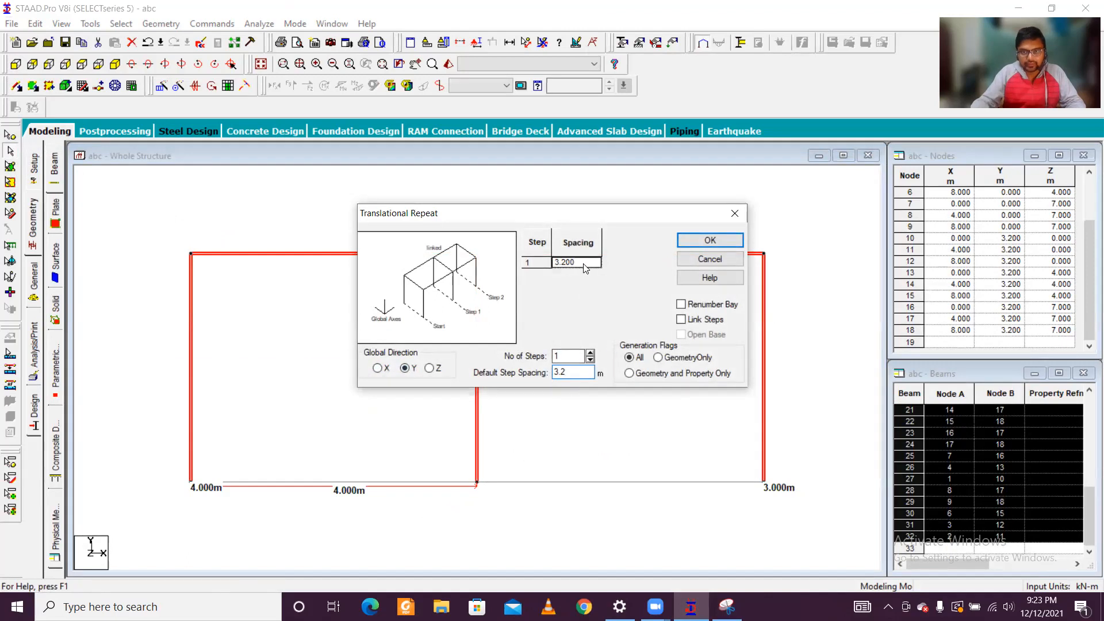
click(721, 241)
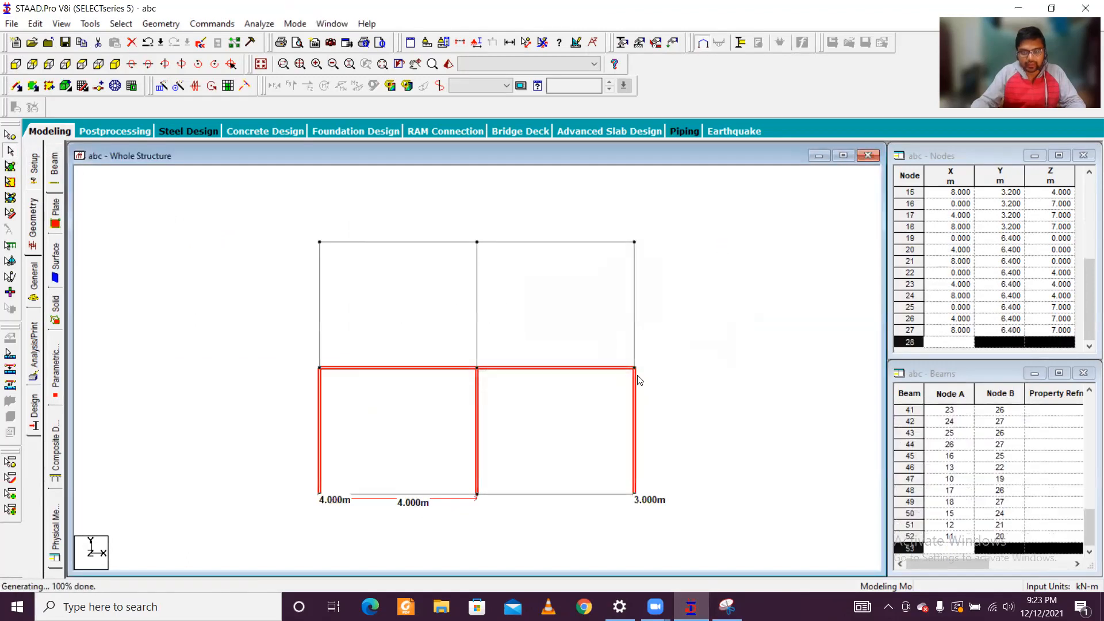
click(114, 65)
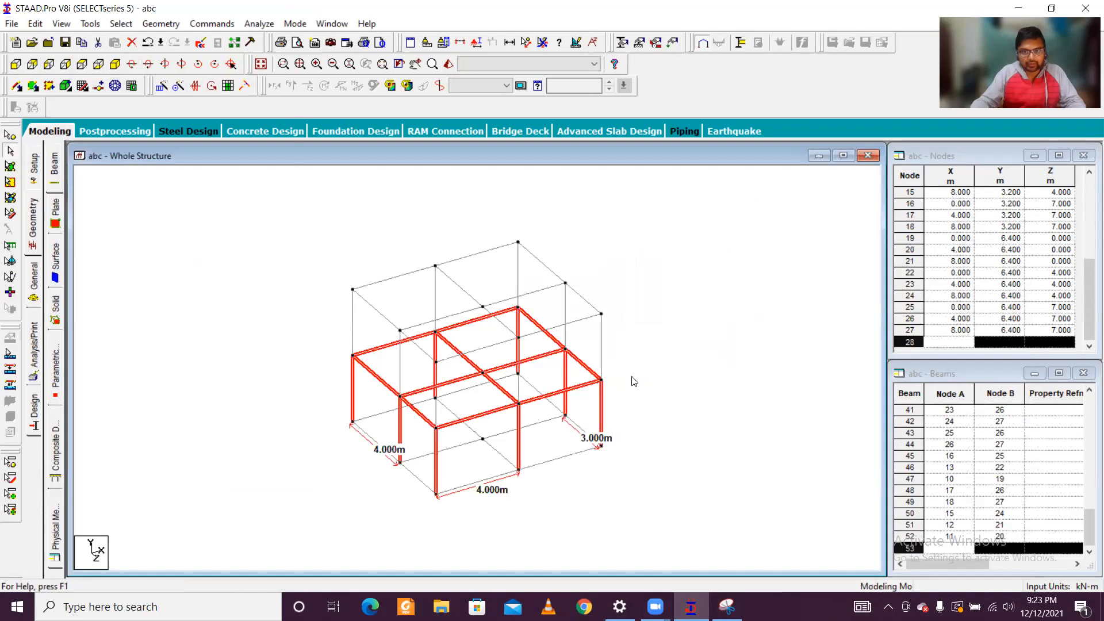
click(638, 405)
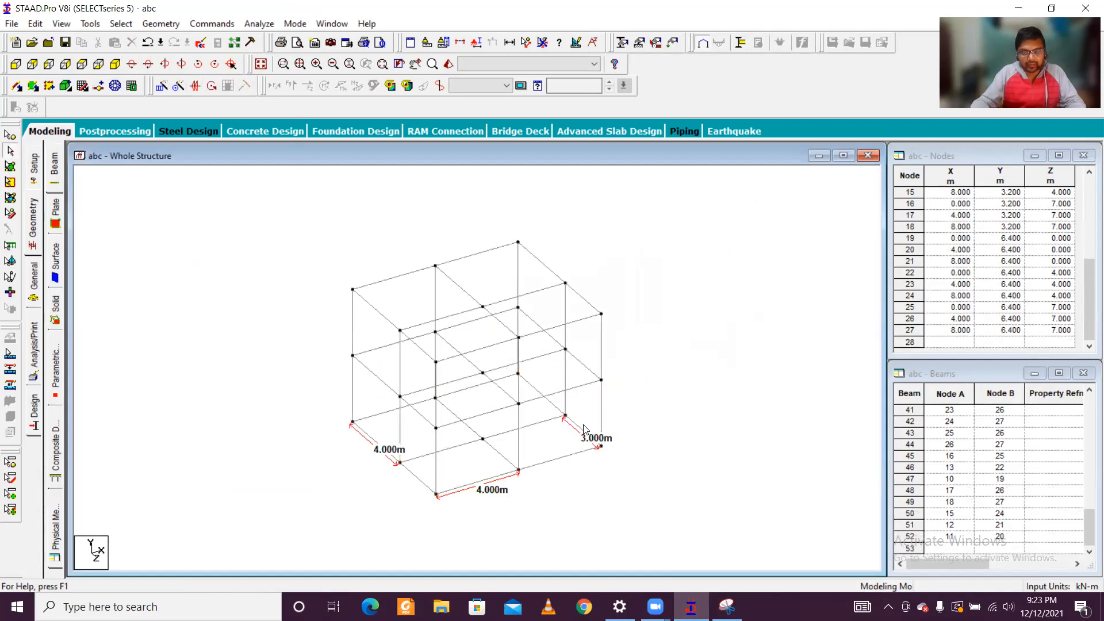
scroll(584, 428, up, 5)
scroll(593, 439, down, 3)
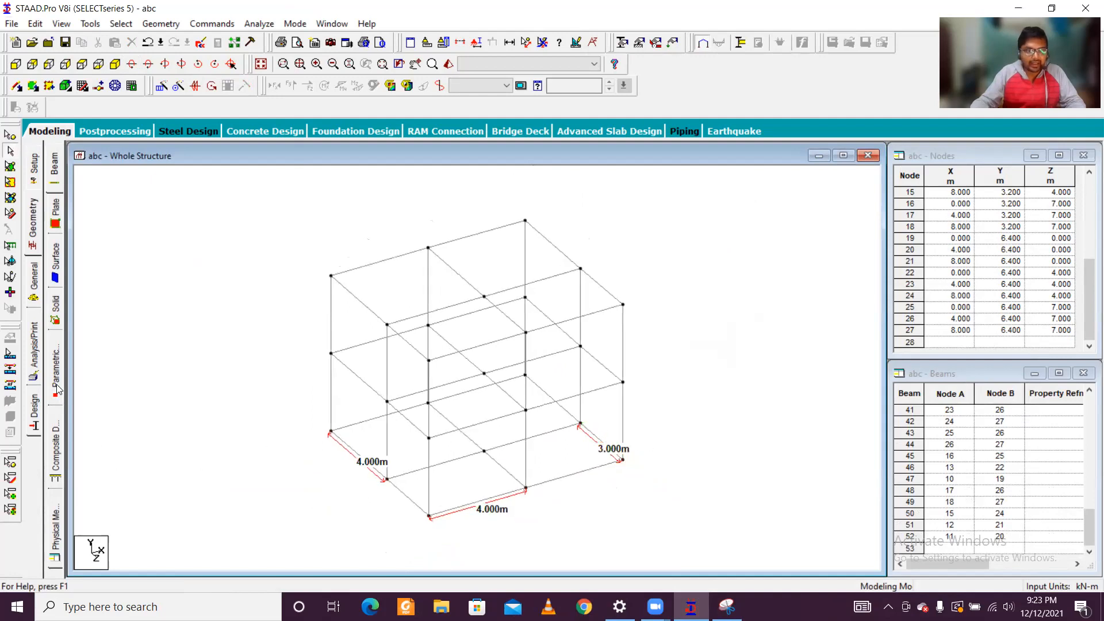
Step: Create a fixed support definition for the structure
click(35, 285)
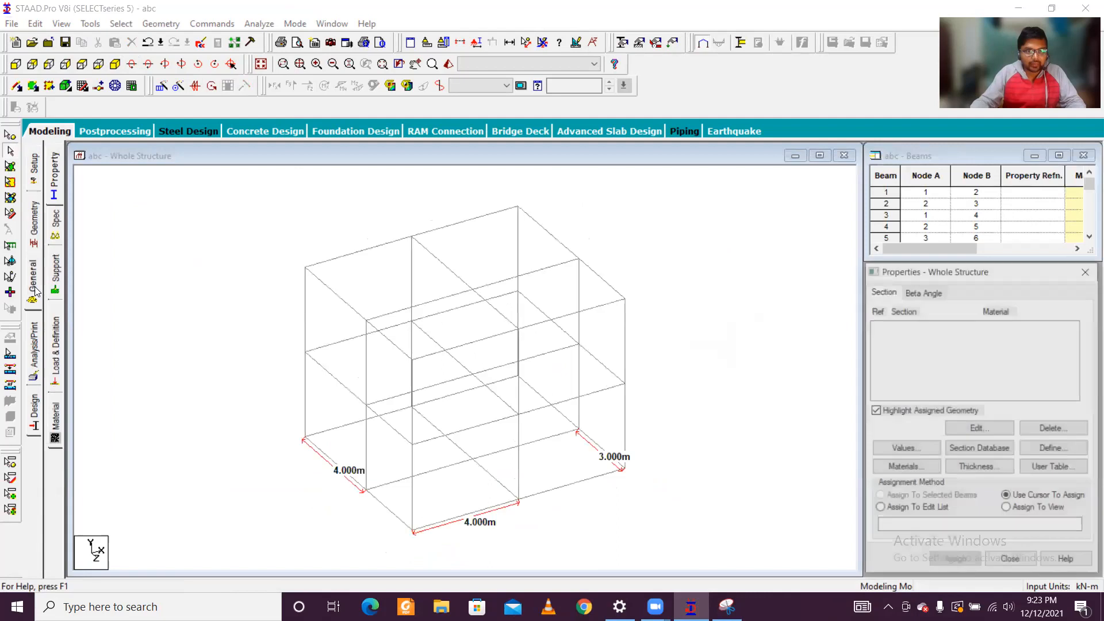
click(34, 240)
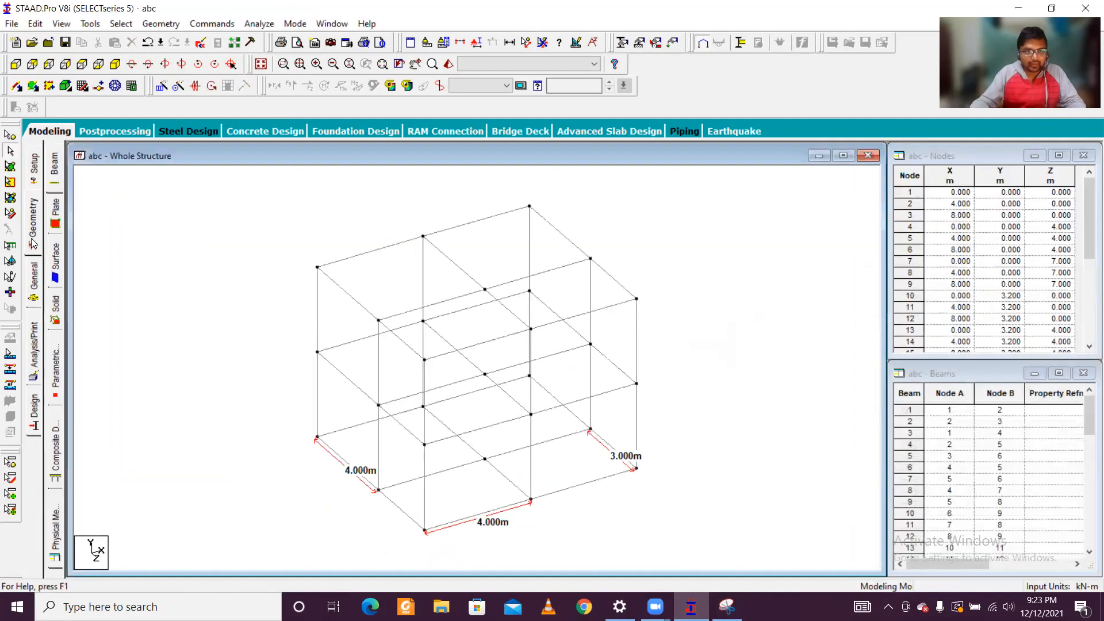
click(35, 284)
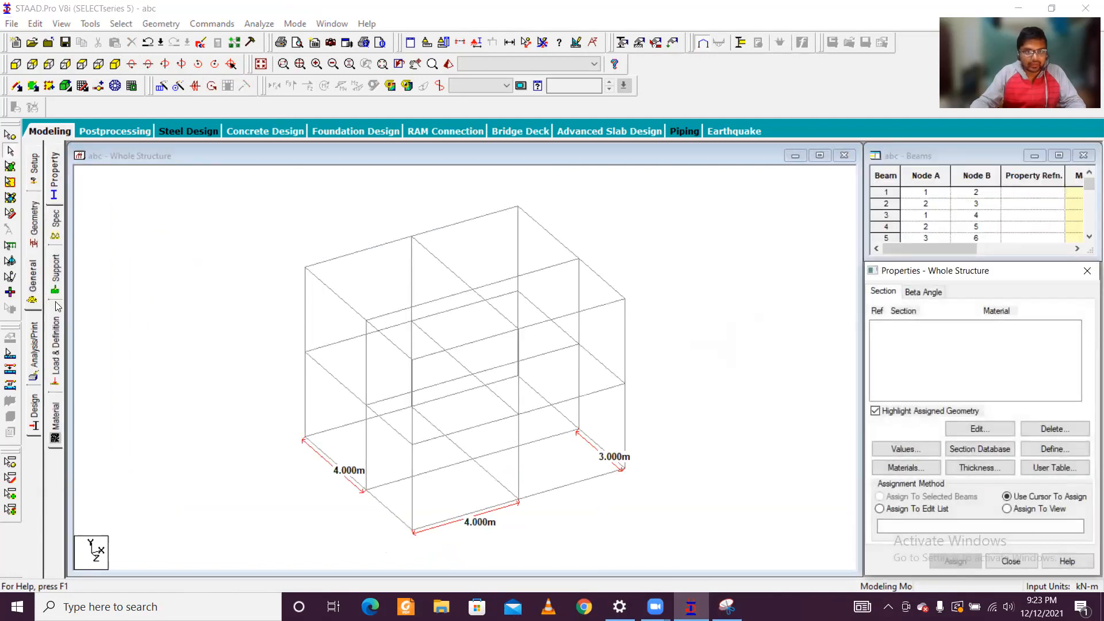
click(55, 279)
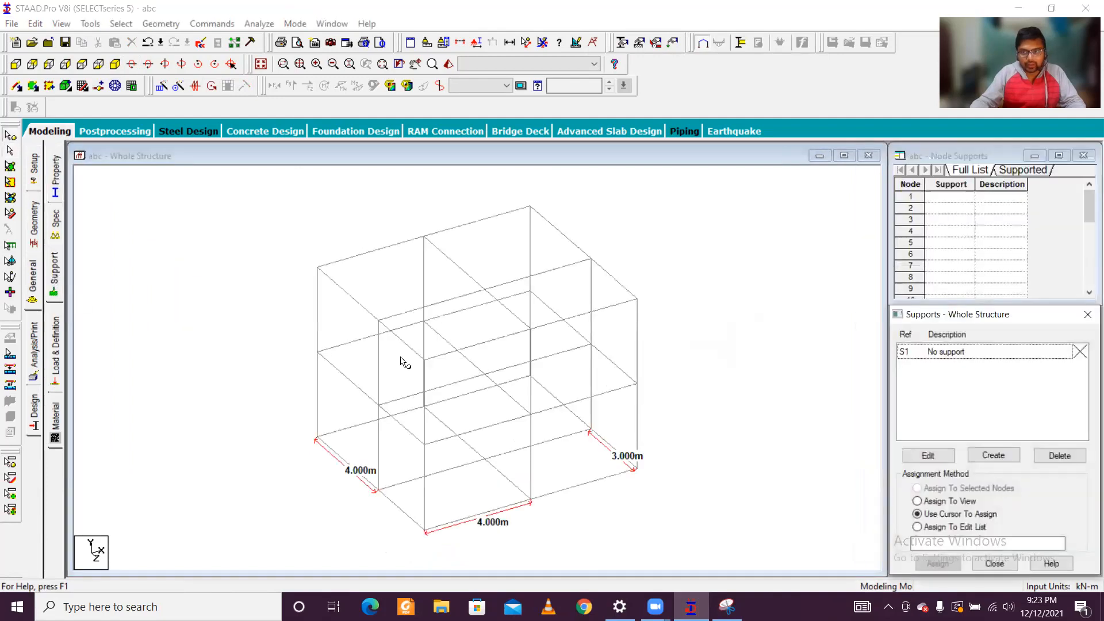
click(990, 454)
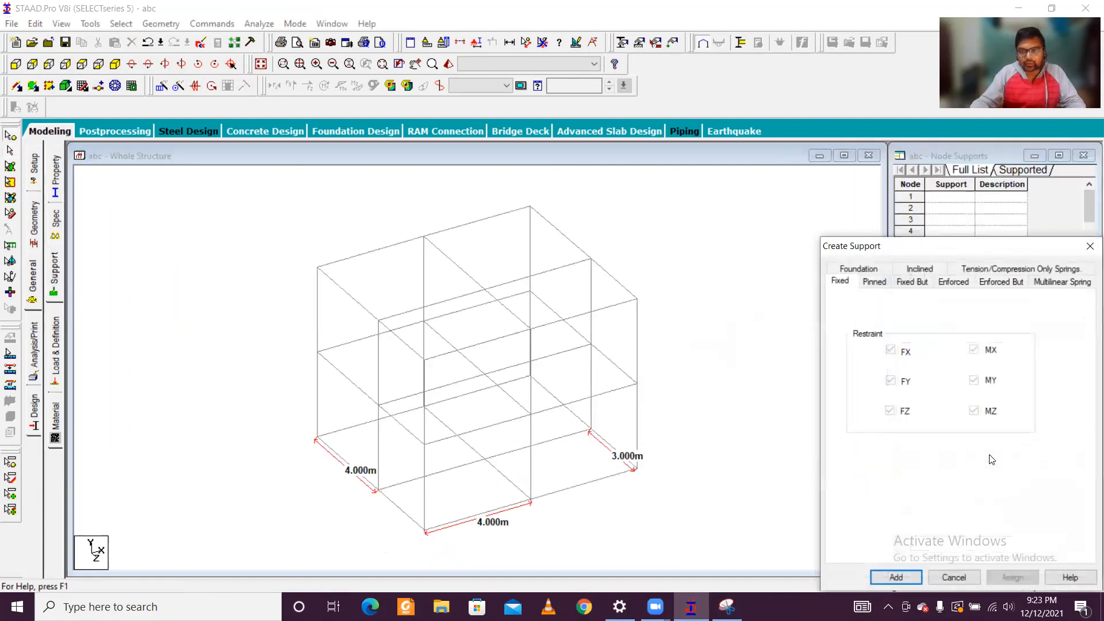
click(897, 578)
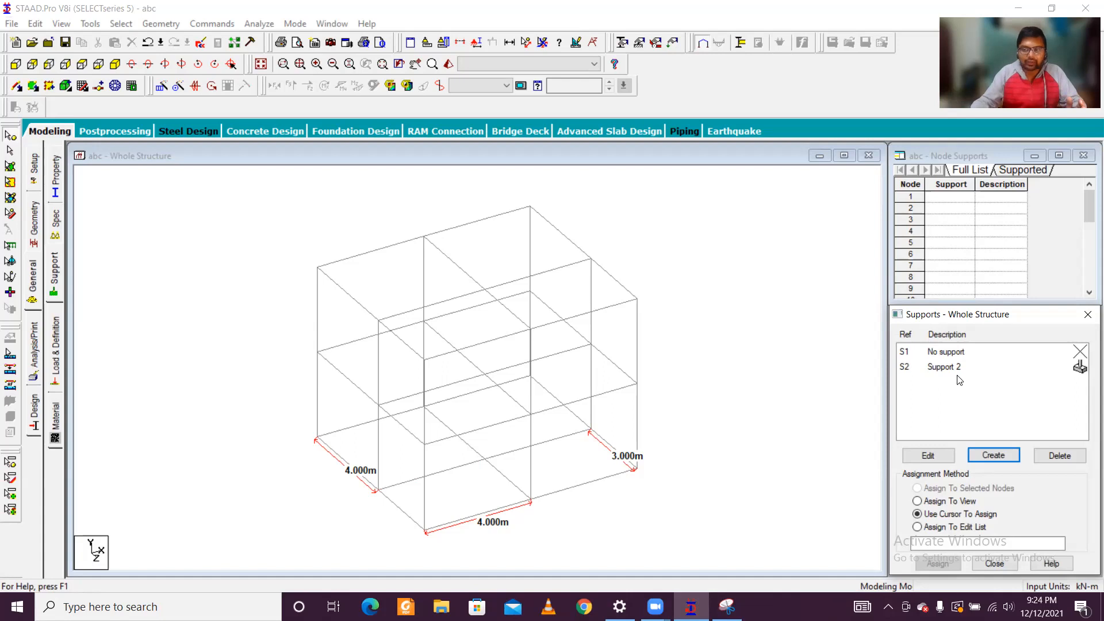
Step: Assign the fixed support to the eight perimeter base nodes, 1 to 4 and 6 to 9, leaving out centre node 5
click(960, 370)
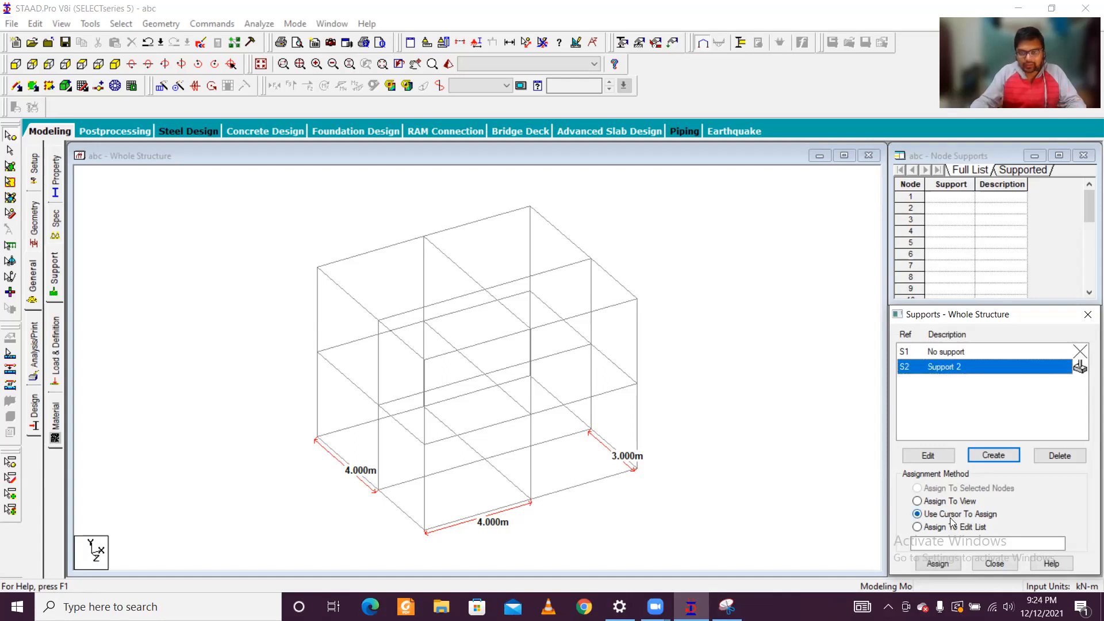
drag(296, 426, 425, 524)
ctrl+drag(453, 560, 453, 561)
ctrl+drag(518, 487, 566, 526)
ctrl+drag(627, 456, 668, 508)
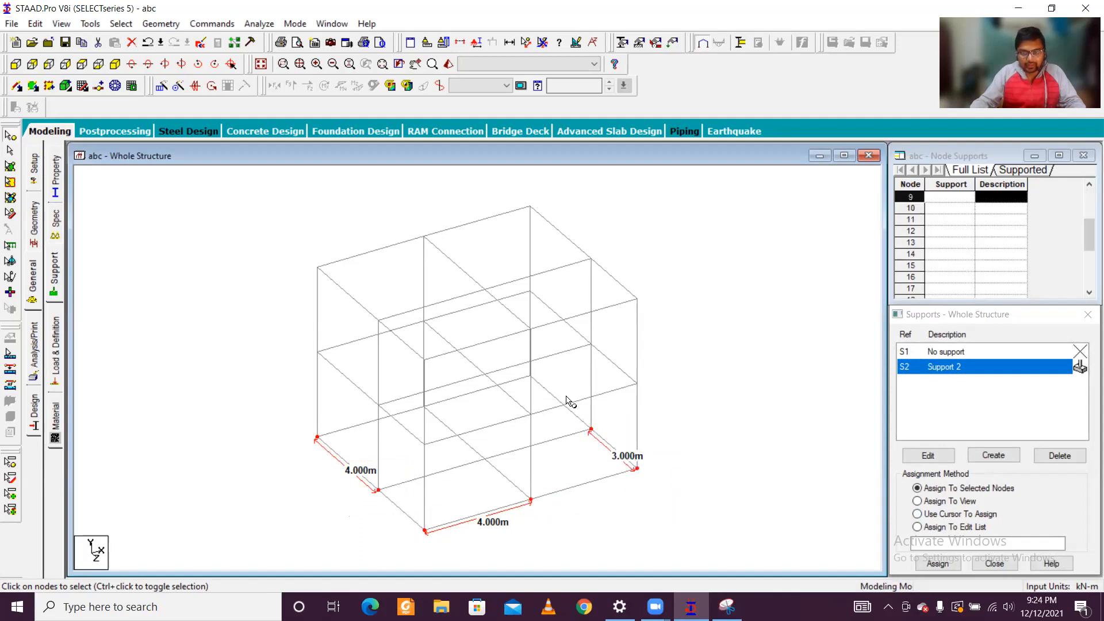
ctrl+click(486, 461)
key(Left)
key(Left)
key(Left)
key(Left)
key(Left)
key(Left)
key(Left)
key(Left)
key(Left)
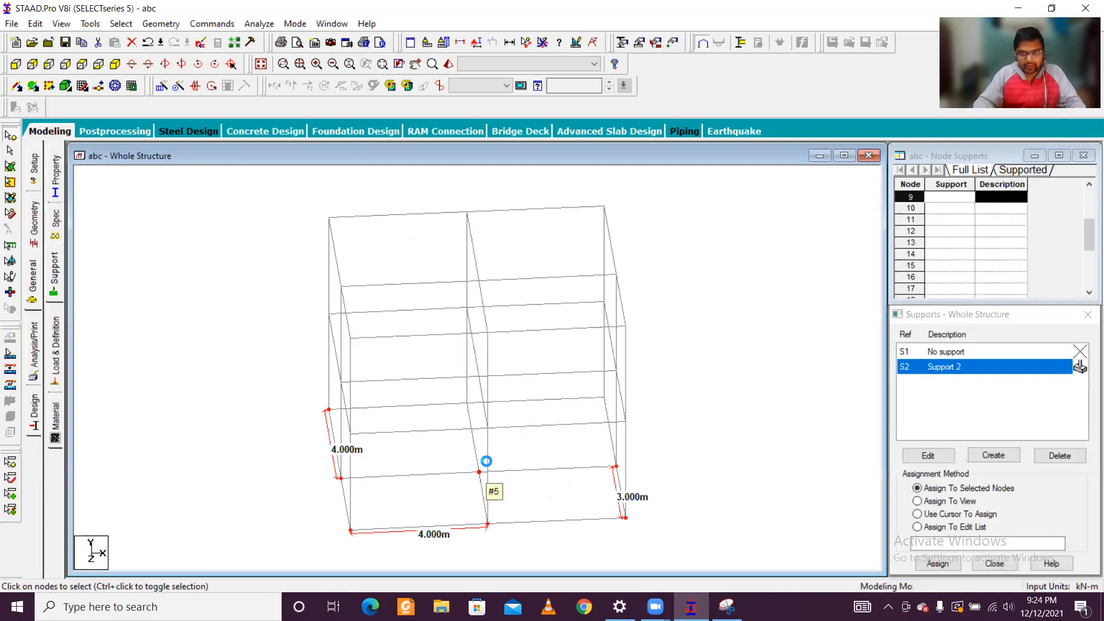
key(Left)
key(Left)
key(Left)
key(Left)
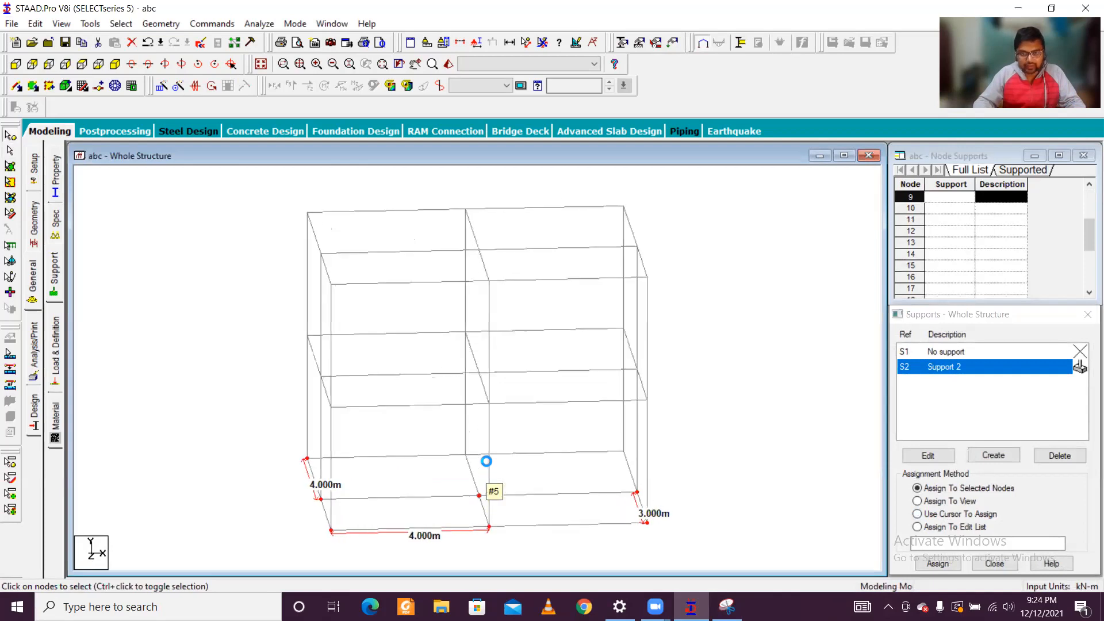
key(Left)
key(Left)
key(Left)
key(Left)
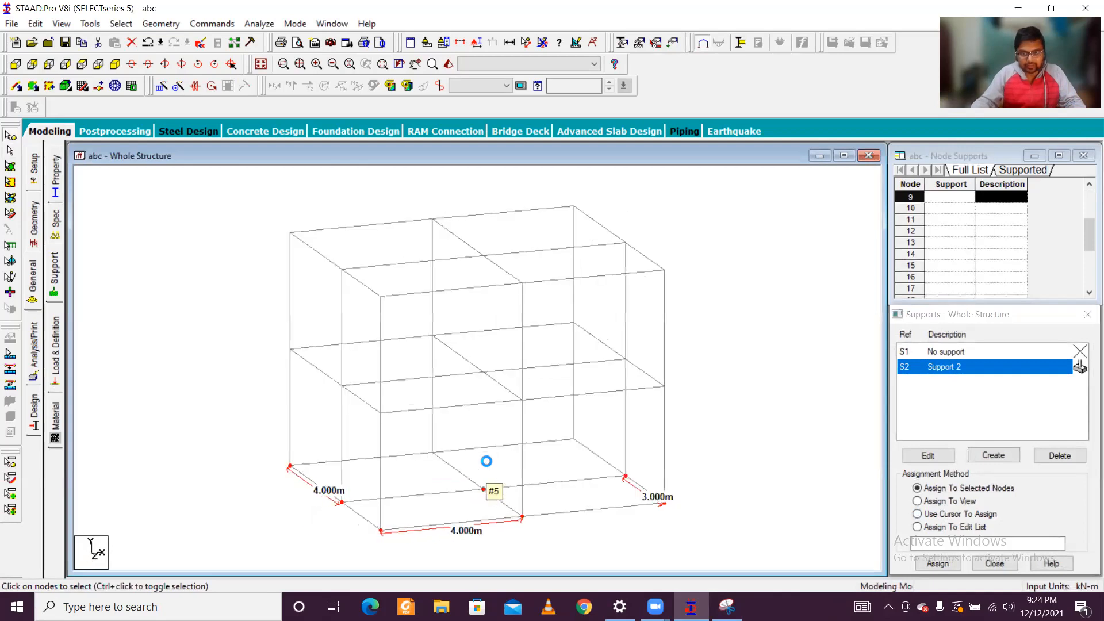
ctrl+click(433, 453)
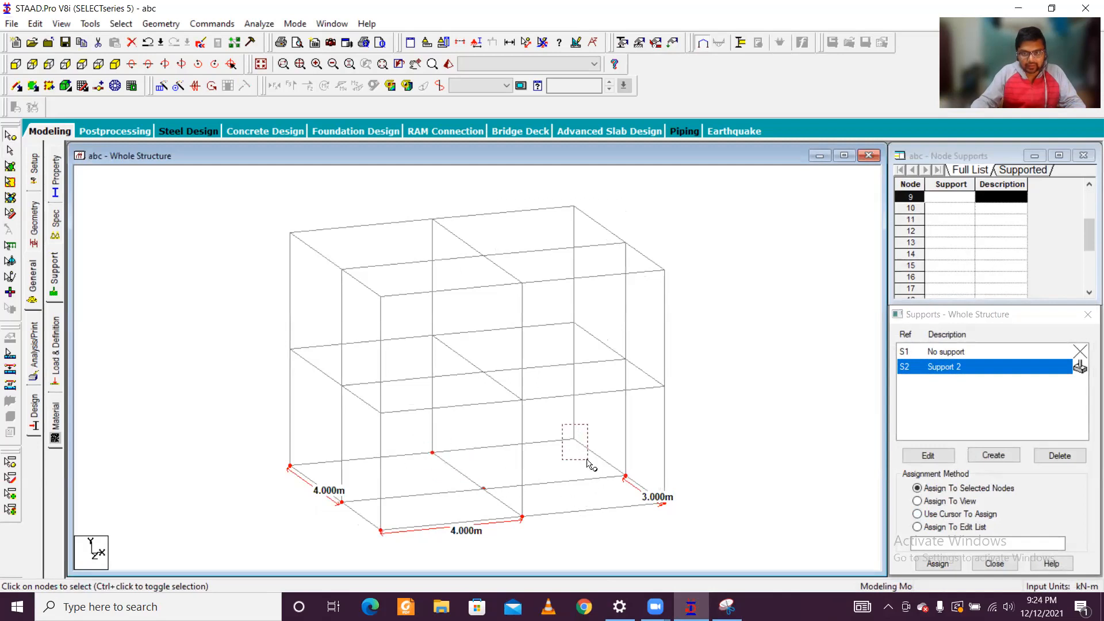
scroll(486, 499, up, 3)
scroll(458, 385, down, 3)
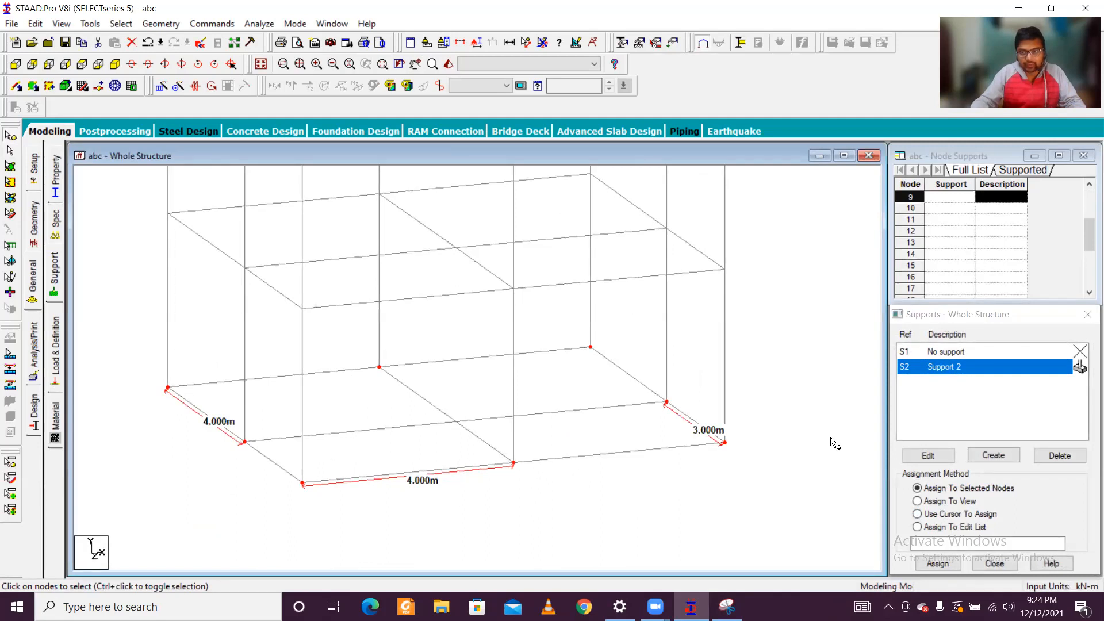
click(937, 564)
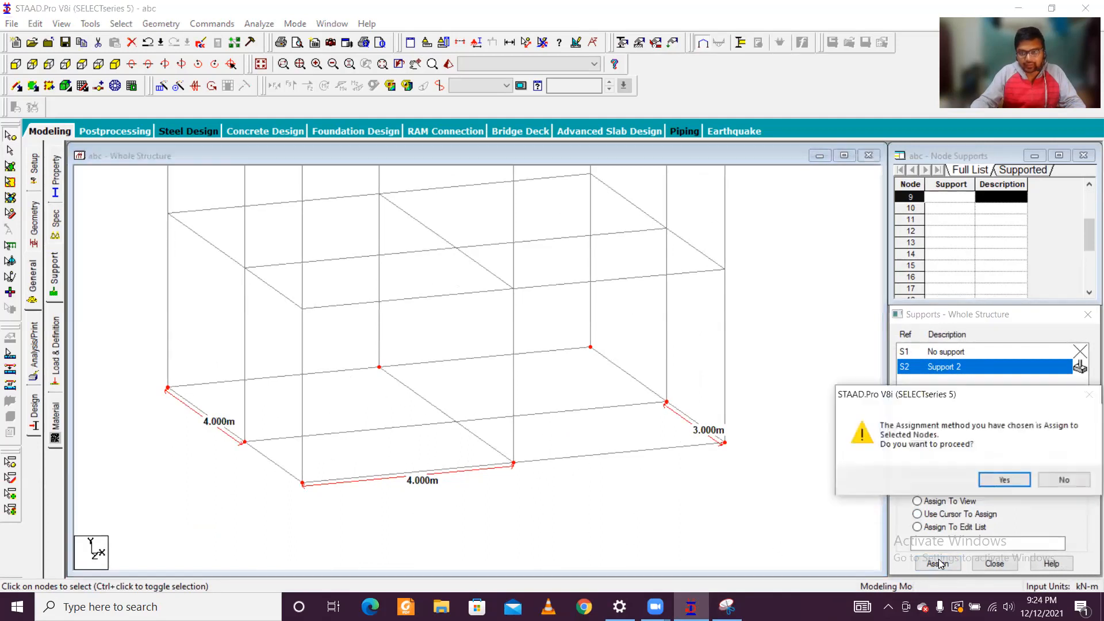
click(999, 483)
click(597, 476)
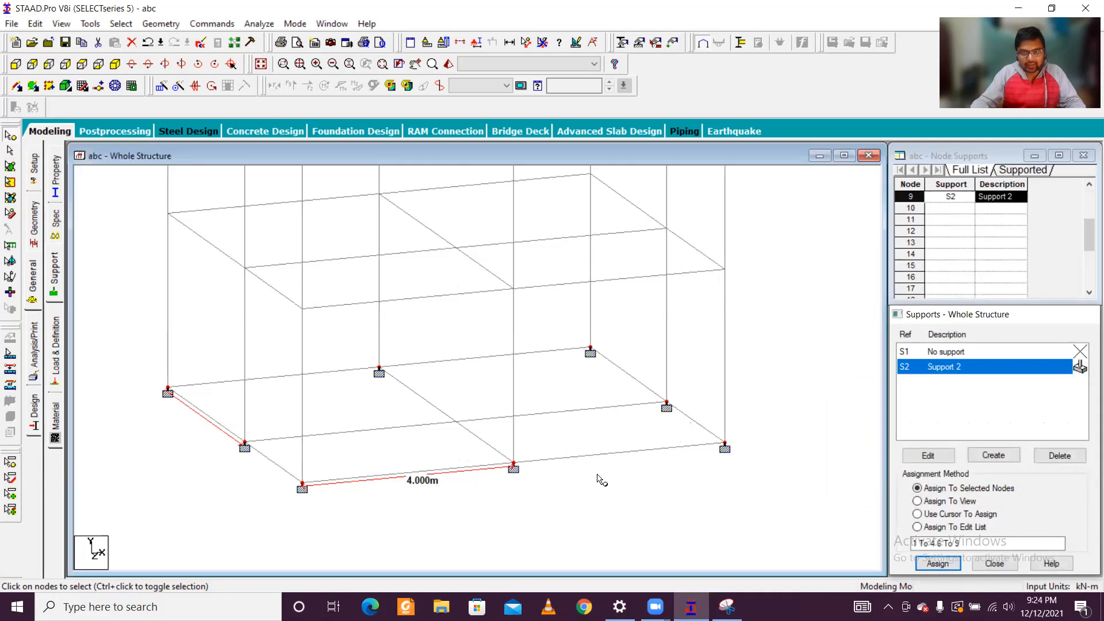
scroll(577, 444, down, 1)
scroll(587, 455, up, 4)
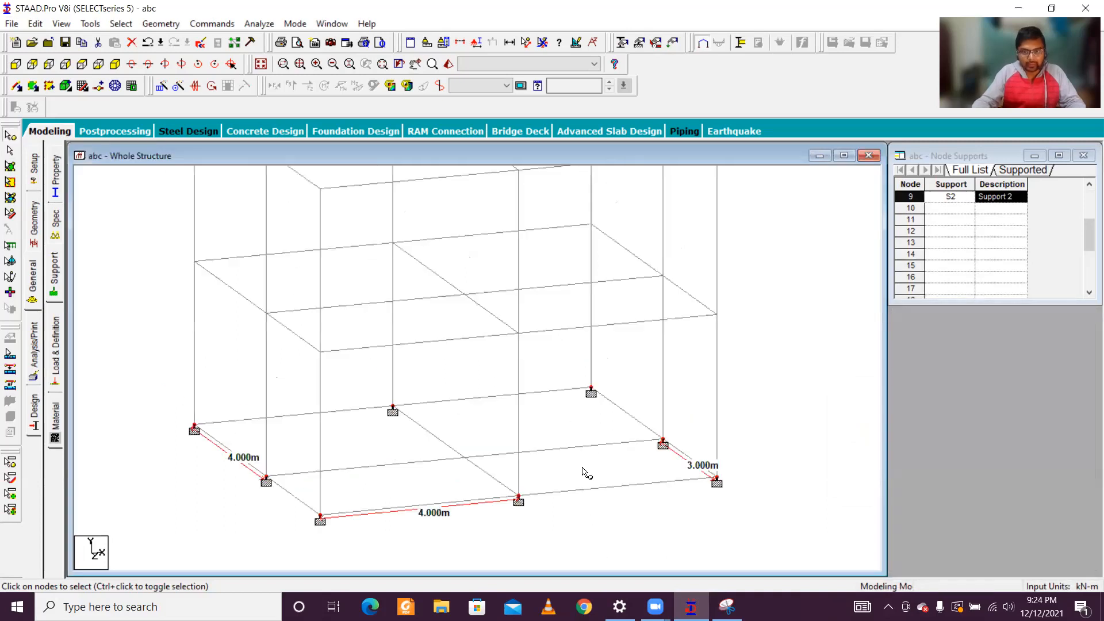
scroll(590, 459, down, 2)
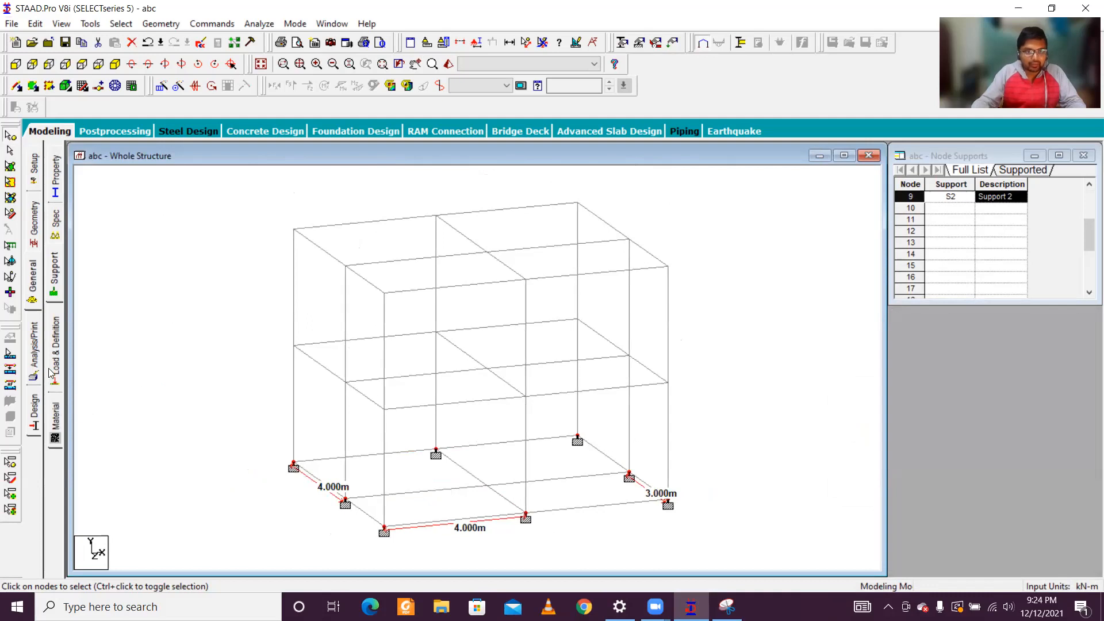
Step: Define and add a rectangular concrete section with YD 300 m and ZD 250 m
click(55, 173)
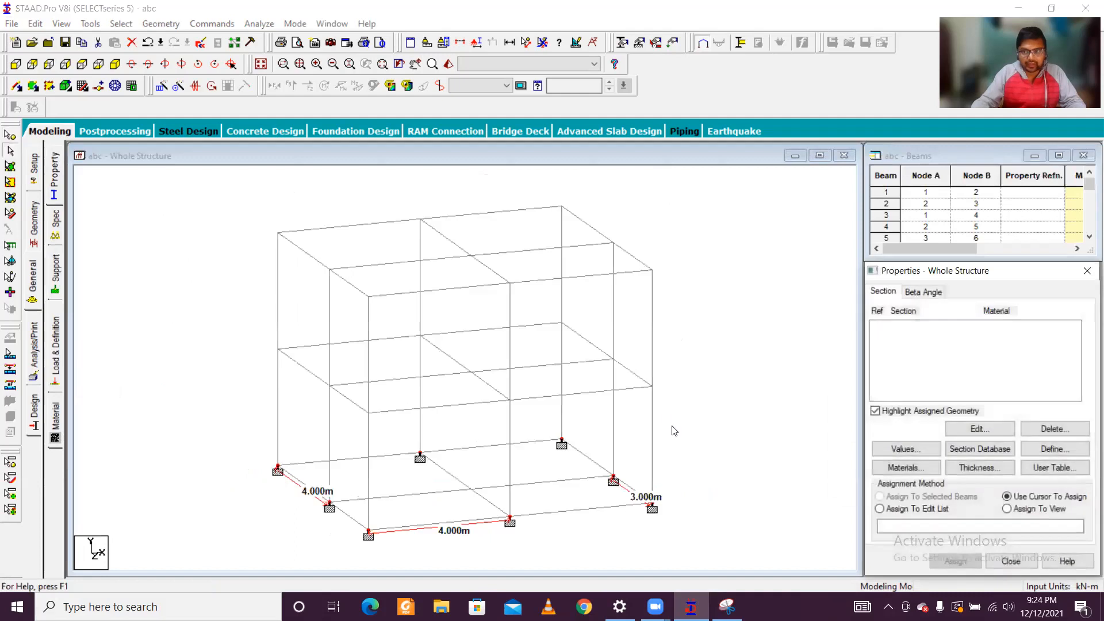
click(1054, 449)
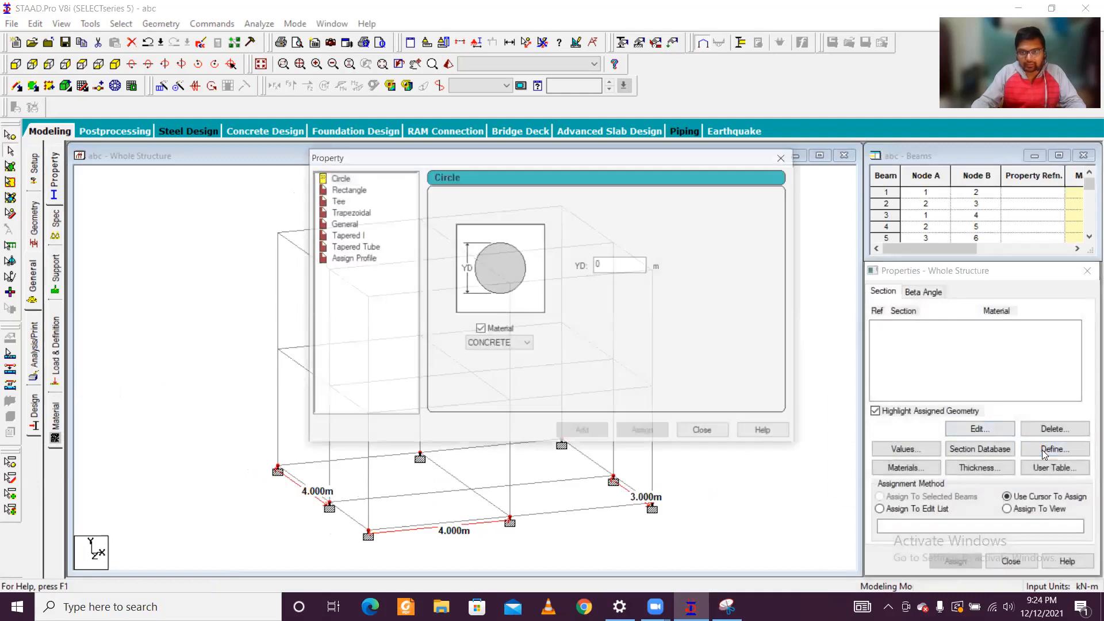
click(352, 189)
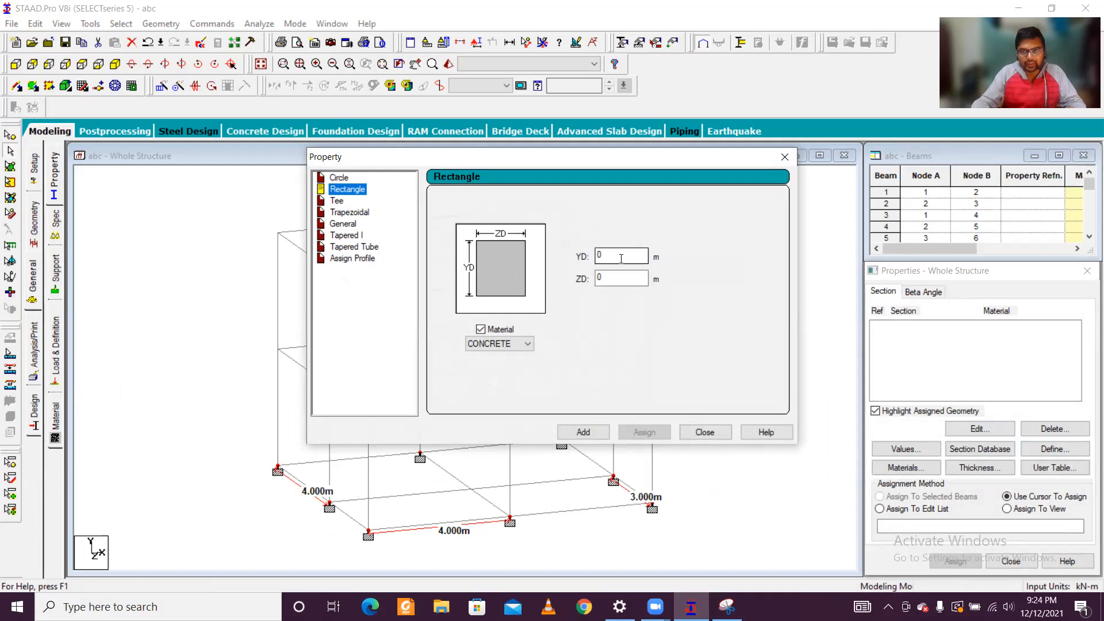
double_click(622, 278)
text(2)
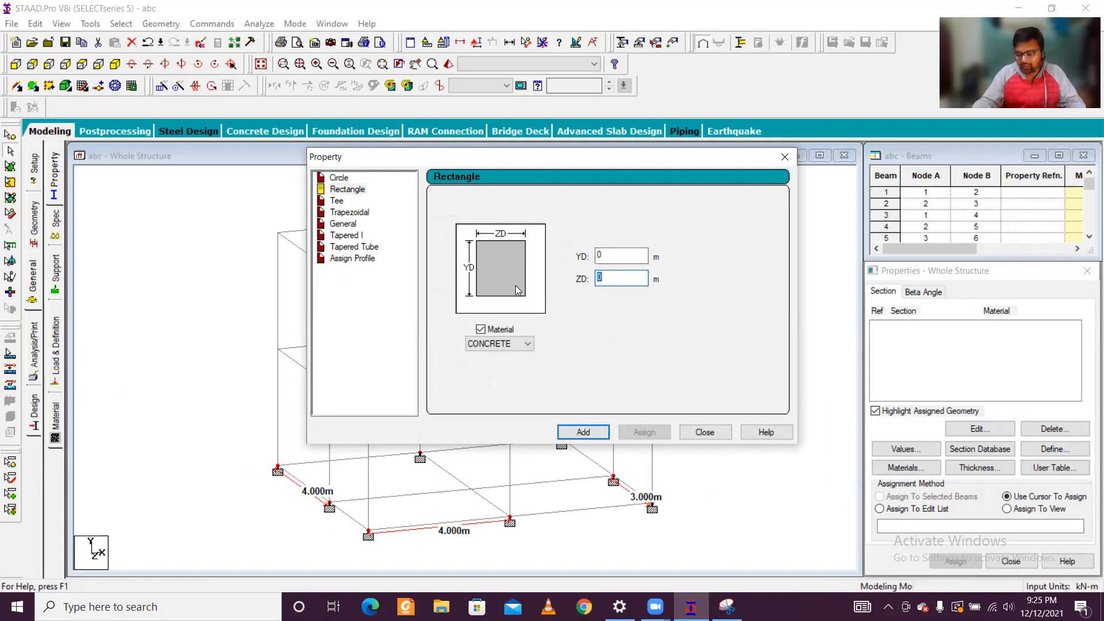
text(50)
key(shift+Tab)
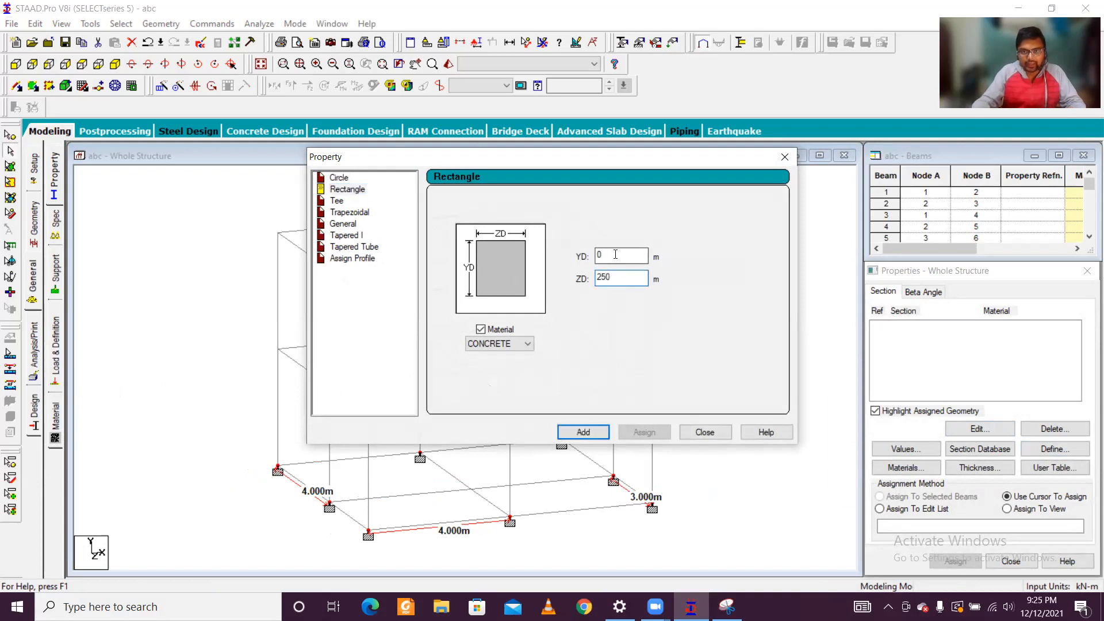
text(300)
click(585, 433)
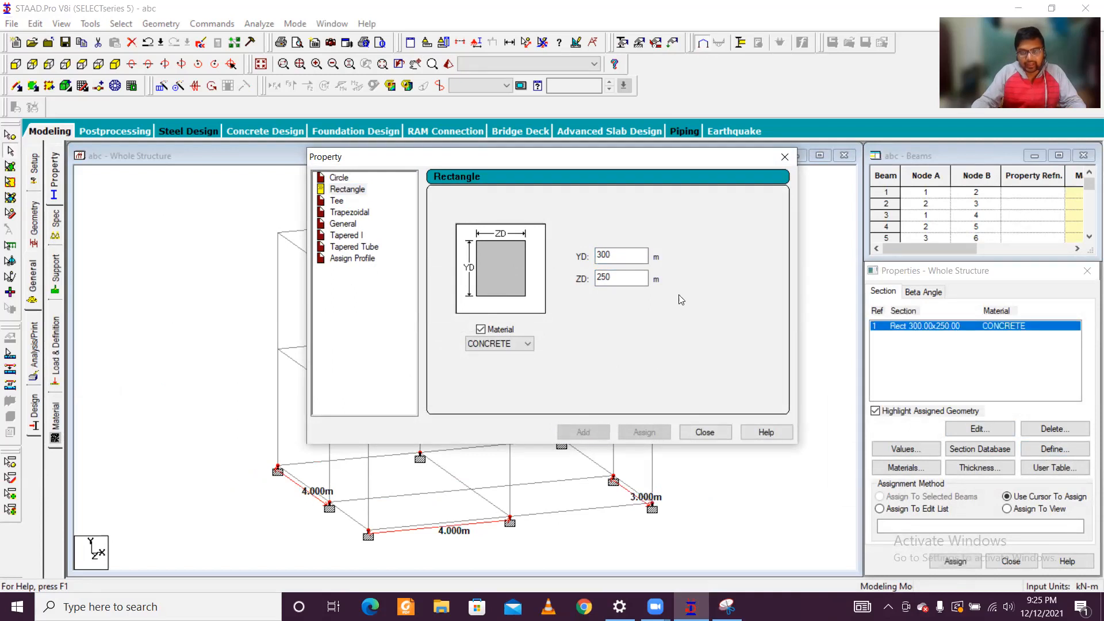
Step: Add a second rectangular concrete section with YD 0.350 m and ZD 0.250 m
double_click(622, 256)
text(350)
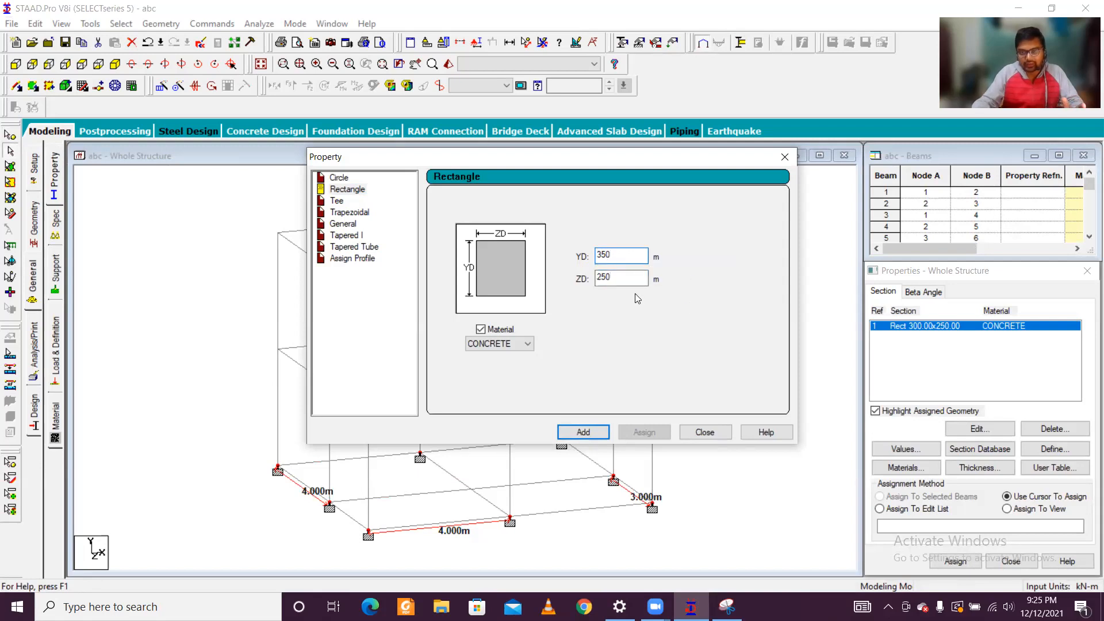
key(Tab)
click(602, 280)
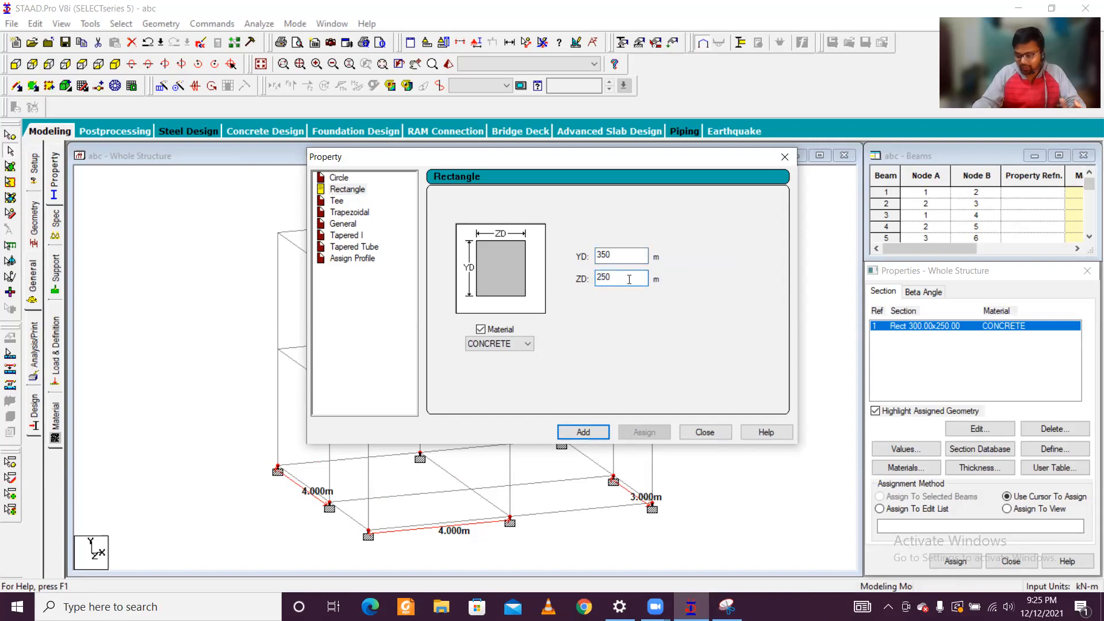
click(599, 254)
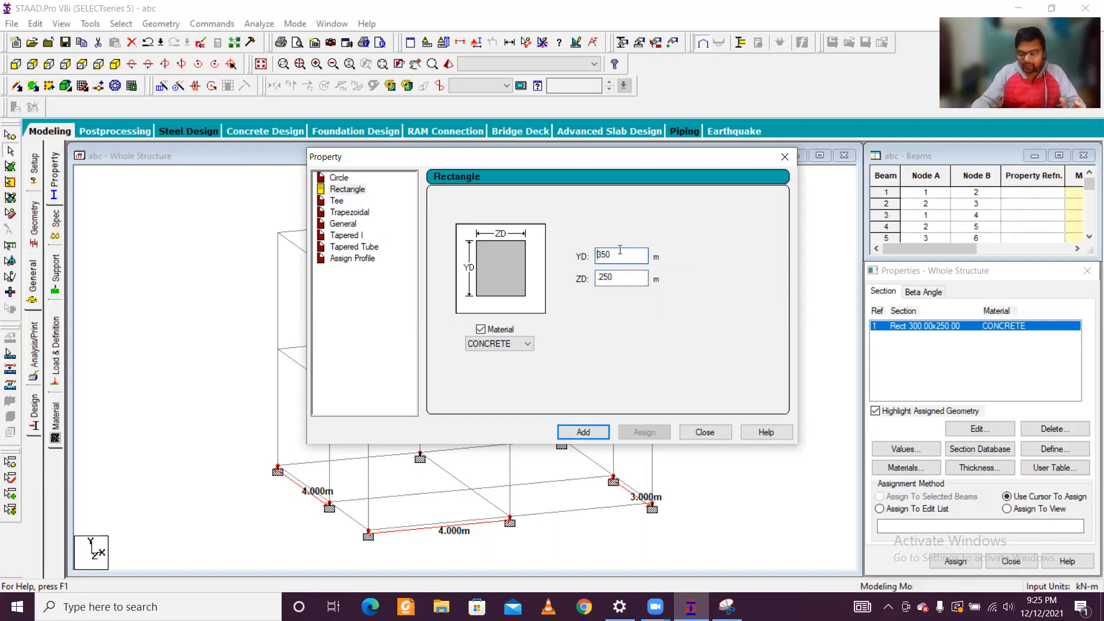
click(594, 430)
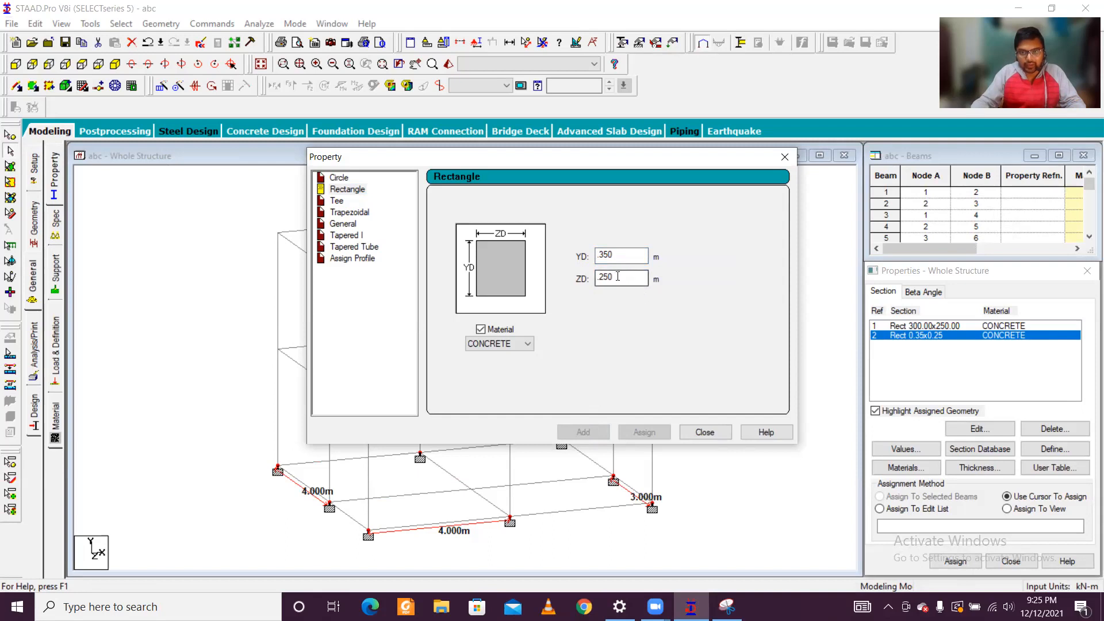
Step: Add a third rectangular concrete section with YD 0.3 m and ZD 0.3 m, and finish defining sections
click(634, 255)
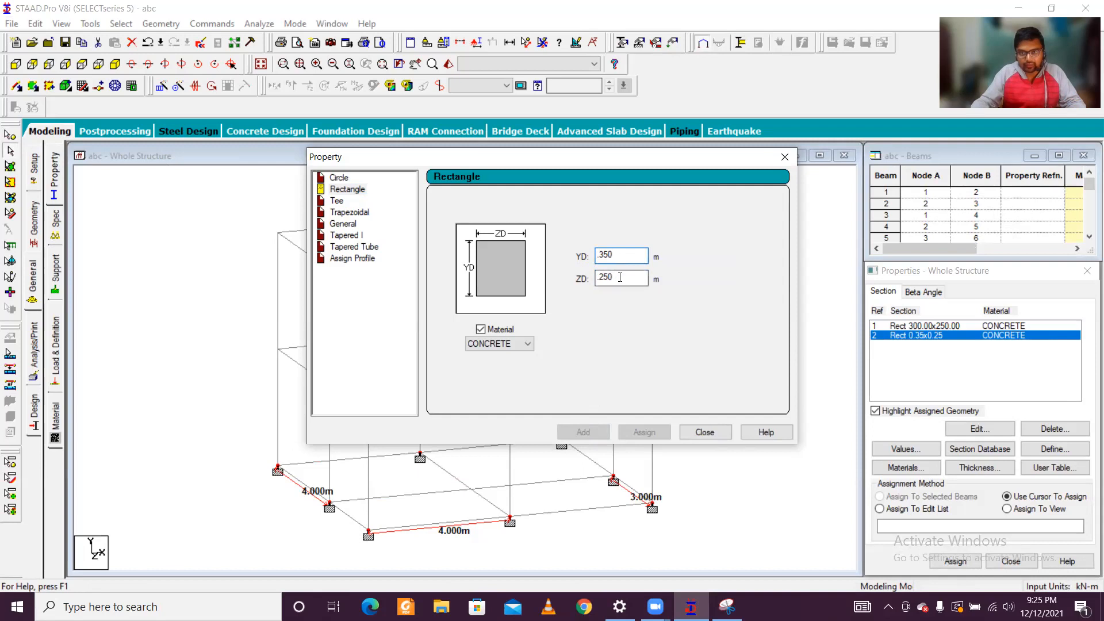
click(622, 277)
key(BackSpace)
key(BackSpace)
key(BackSpace)
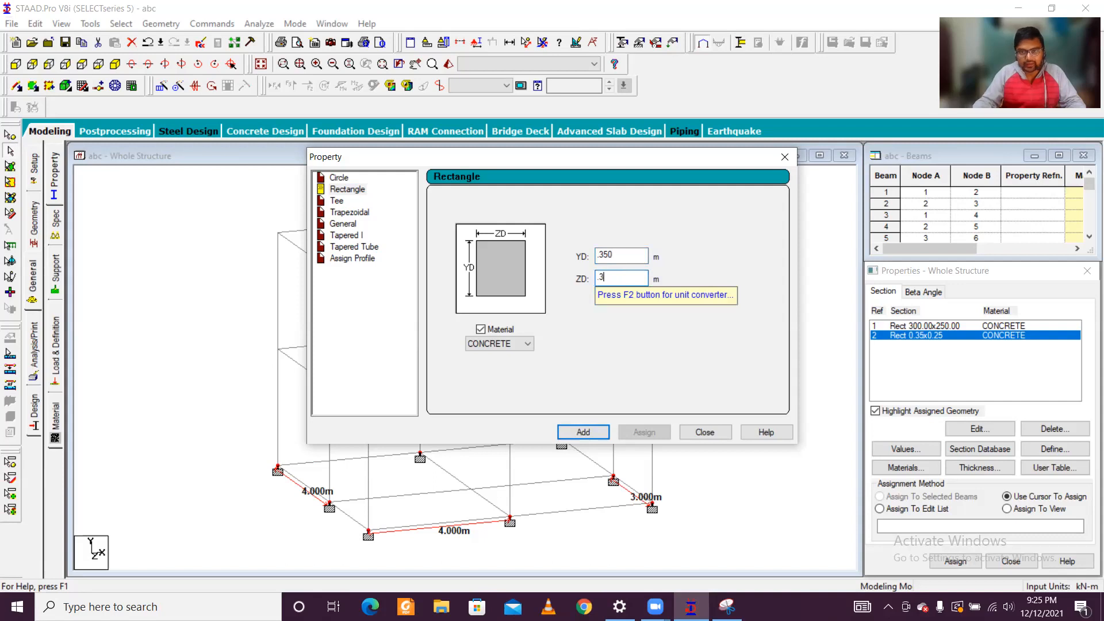
text(3)
click(621, 255)
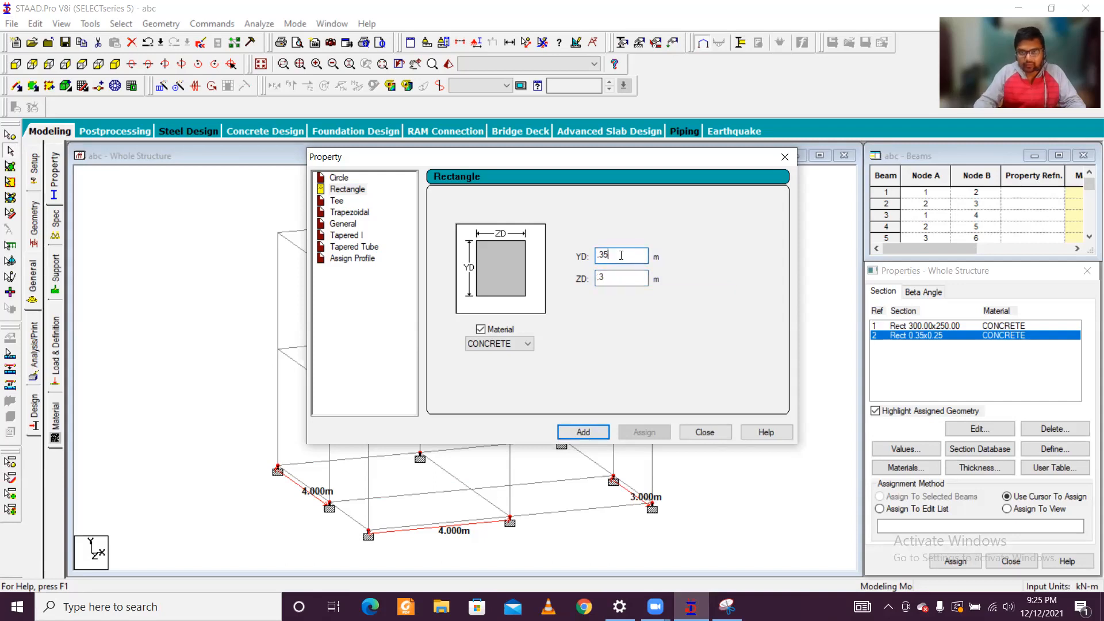
key(BackSpace)
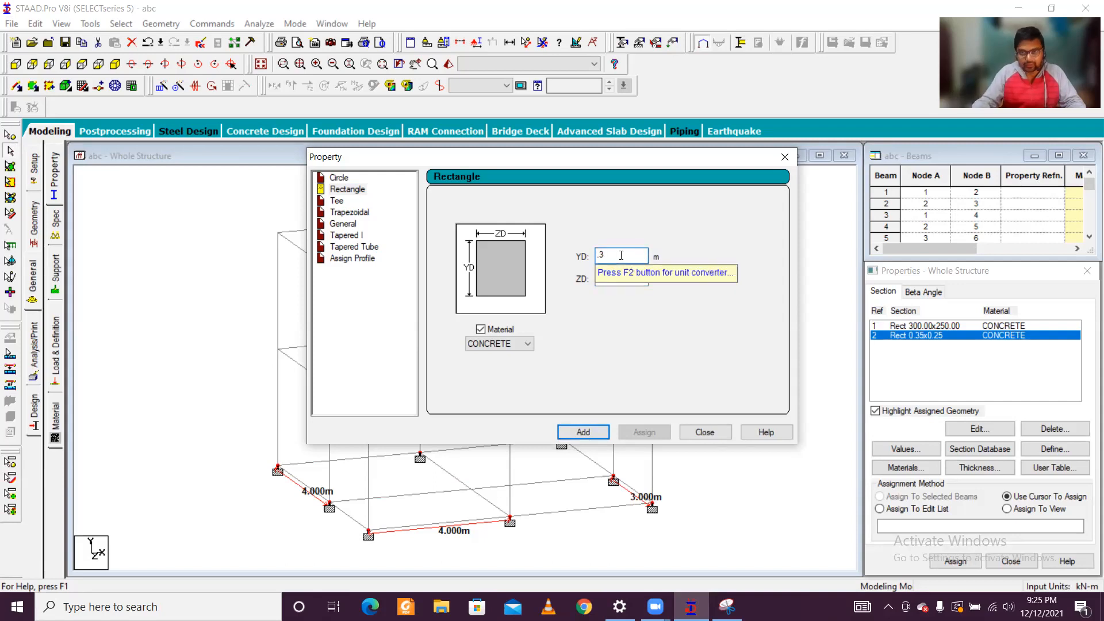
click(595, 437)
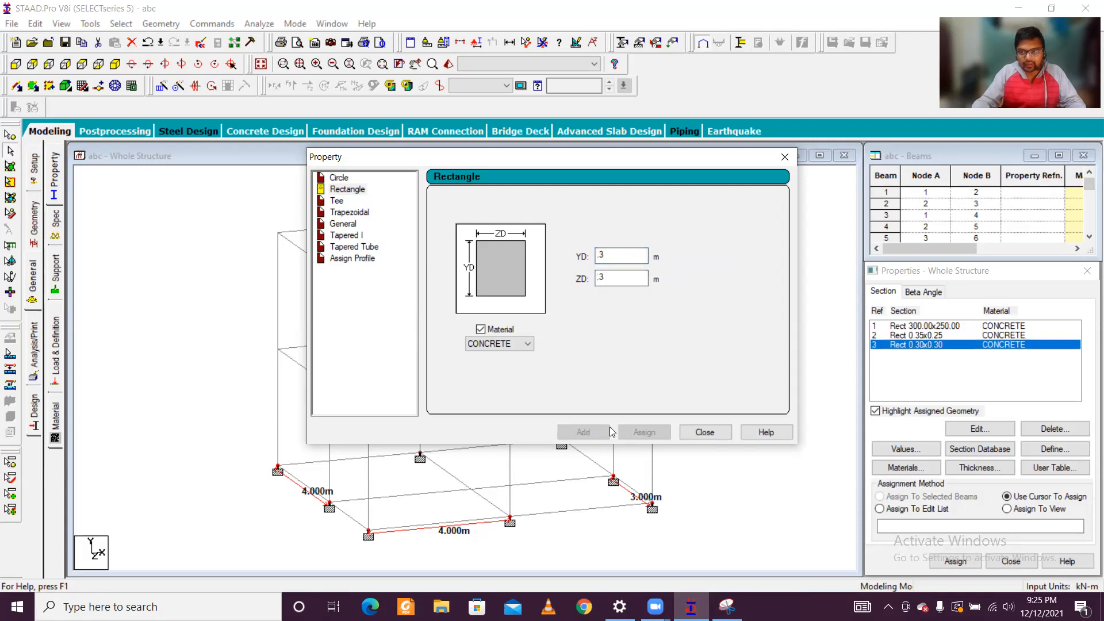
click(706, 433)
Step: Correct the first rectangular section to YD 0.300 m and ZD 0.250 m
click(941, 330)
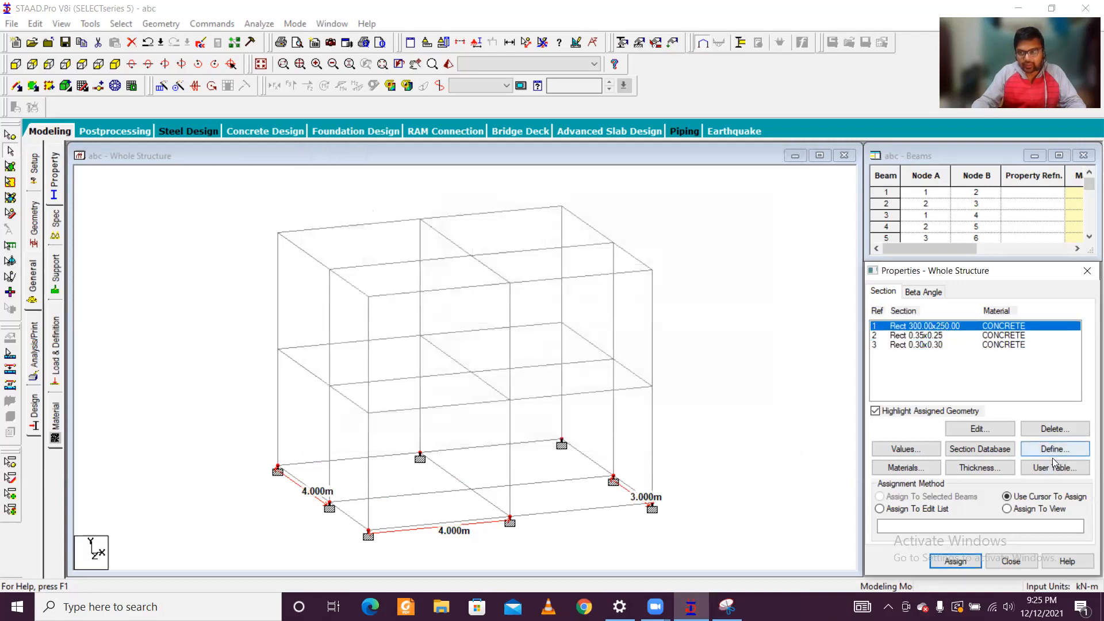
click(1003, 430)
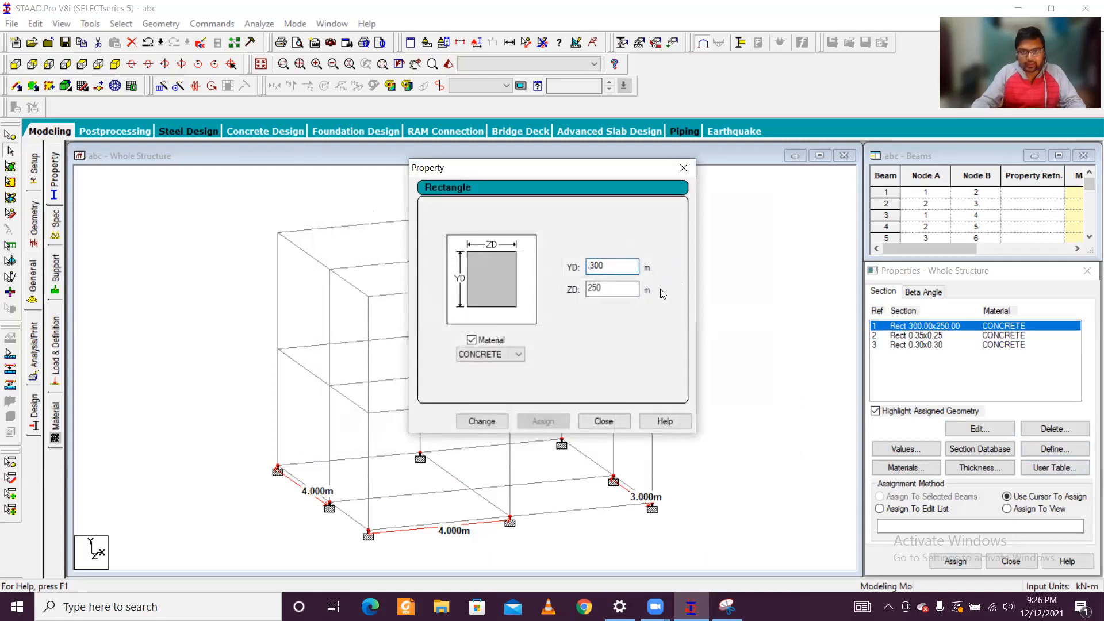
click(589, 288)
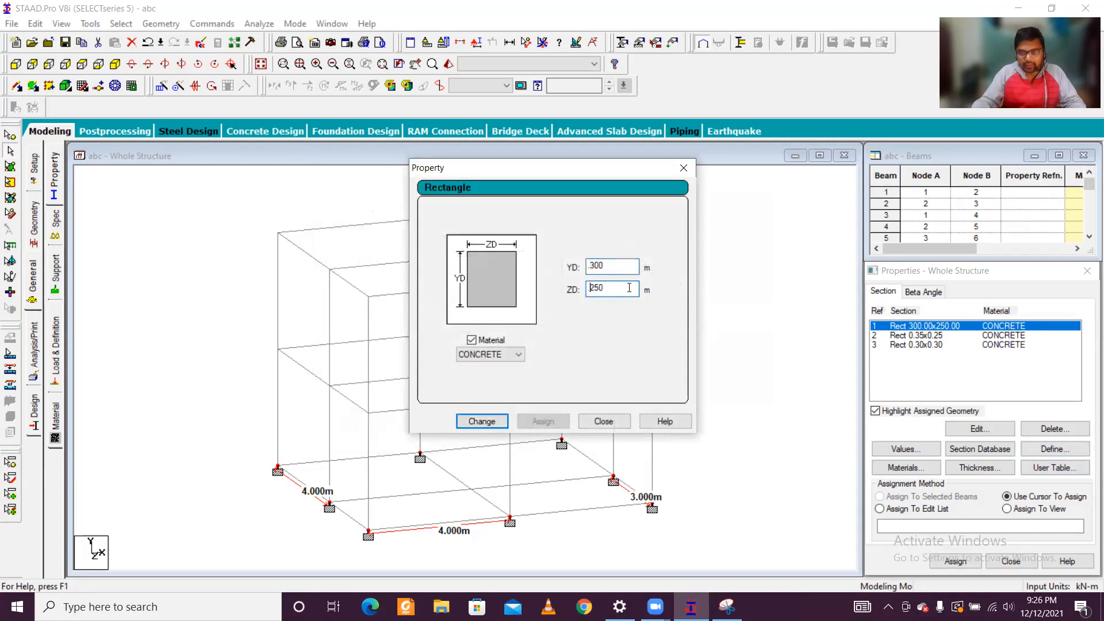
click(485, 421)
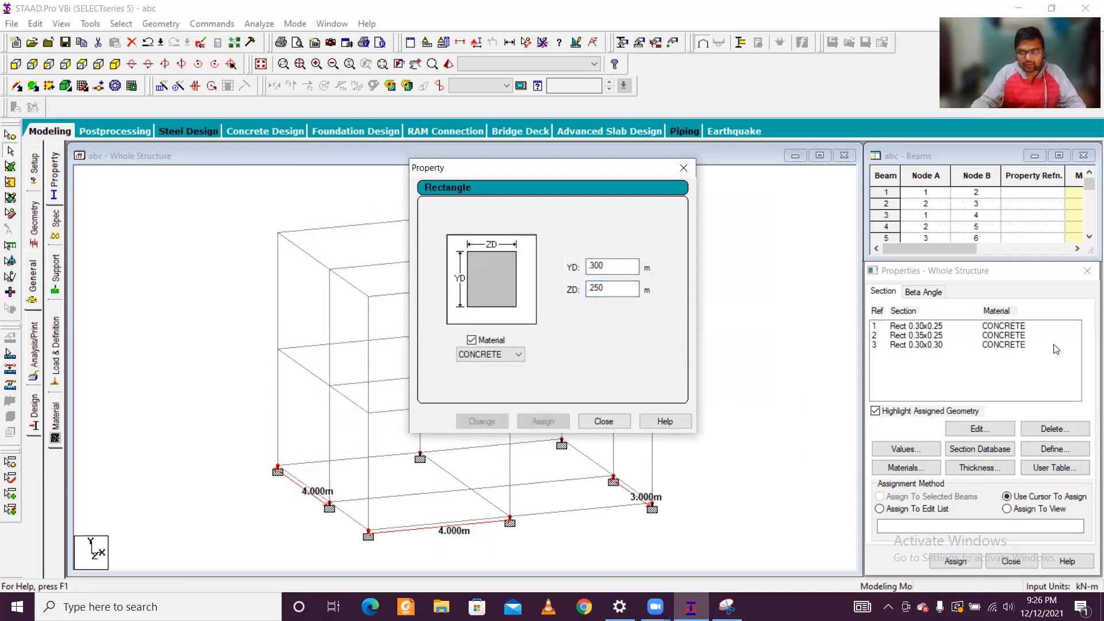
click(684, 167)
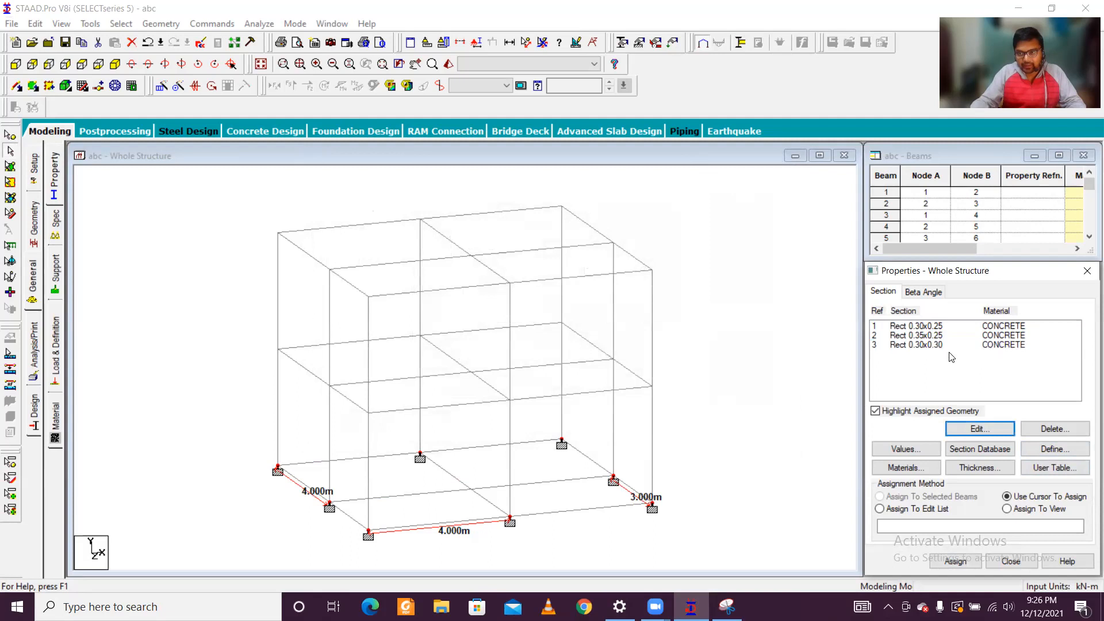
Step: Assign the 0.30x0.25 rectangular section to all base-level beams, members 1 to 12
click(951, 327)
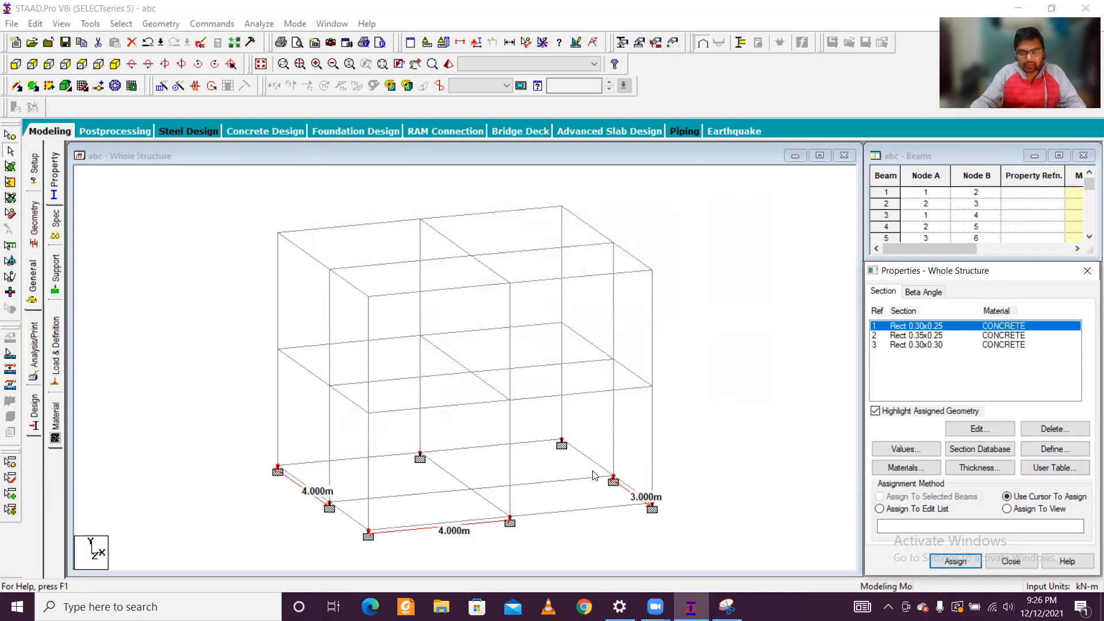
click(16, 64)
drag(231, 485, 689, 535)
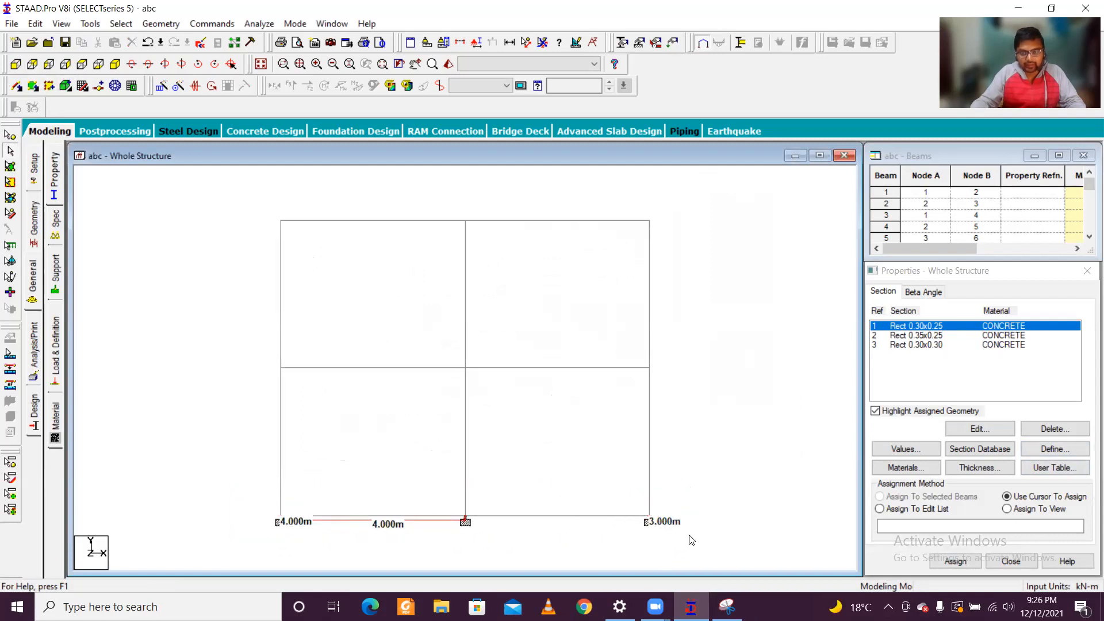
click(115, 64)
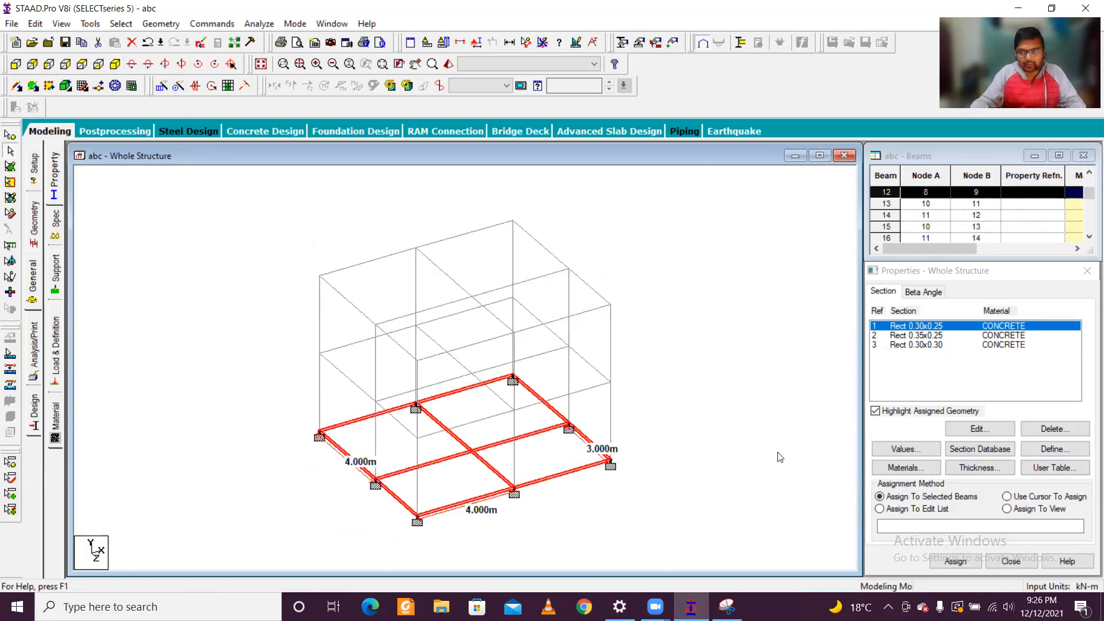
click(955, 561)
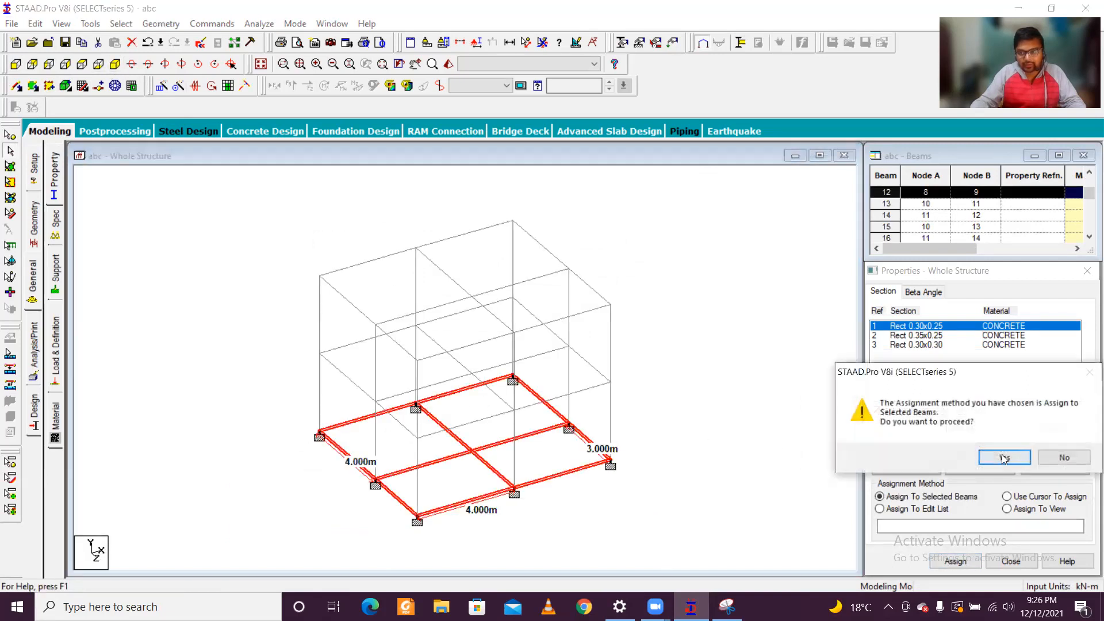
click(1004, 458)
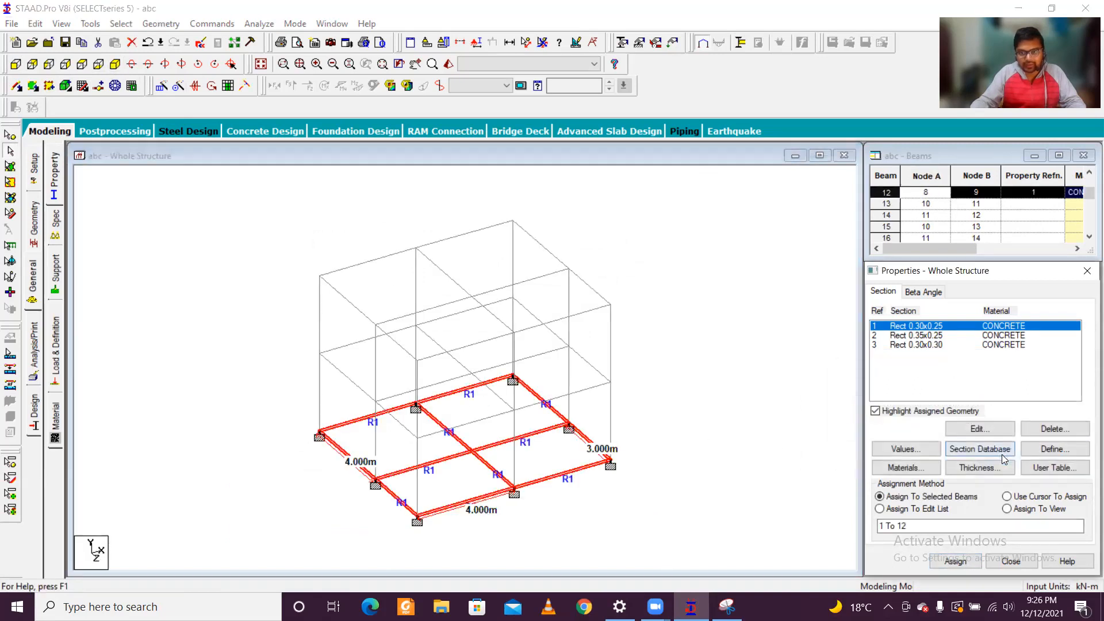
Step: Assign the 0.35x0.25 rectangular section to all beams of the two upper levels, members 13 to 24 and 33 to 44
click(14, 63)
click(695, 305)
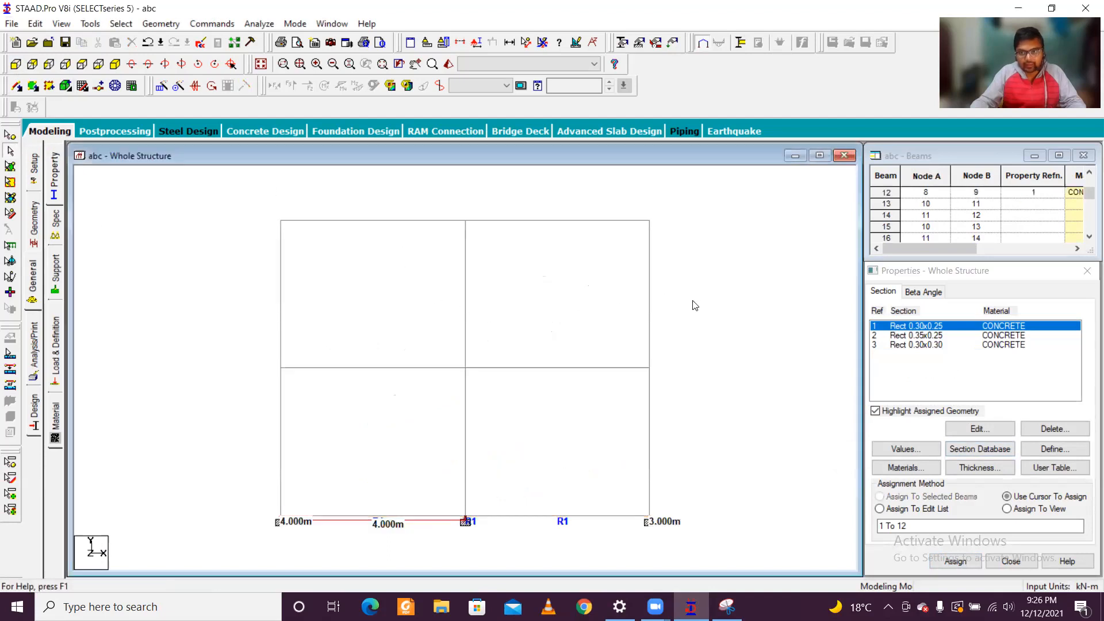
click(920, 335)
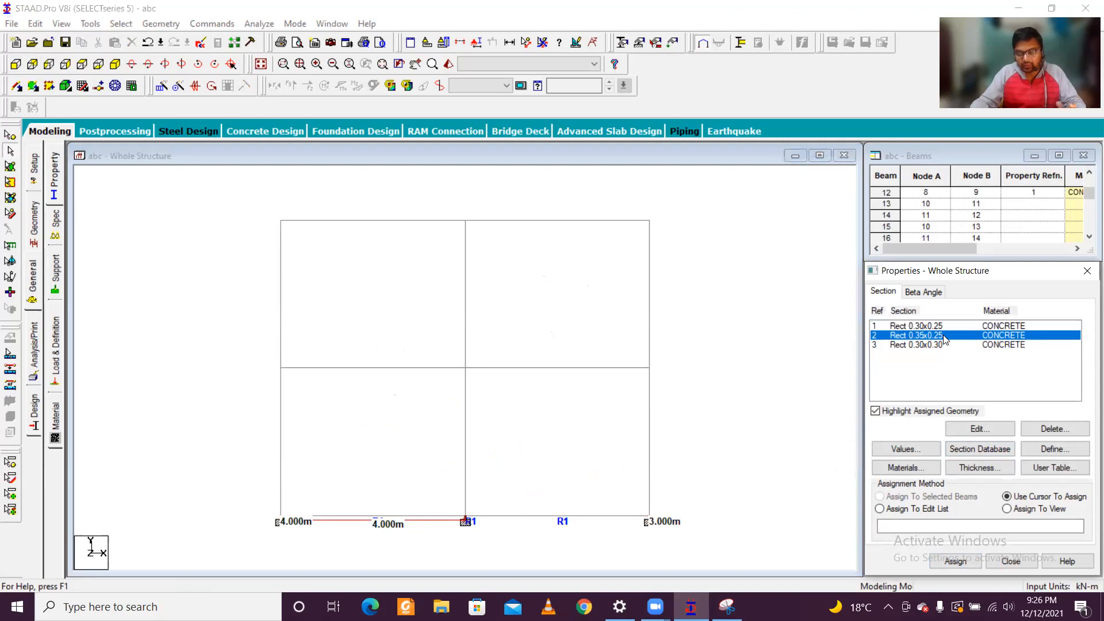
drag(254, 346, 731, 392)
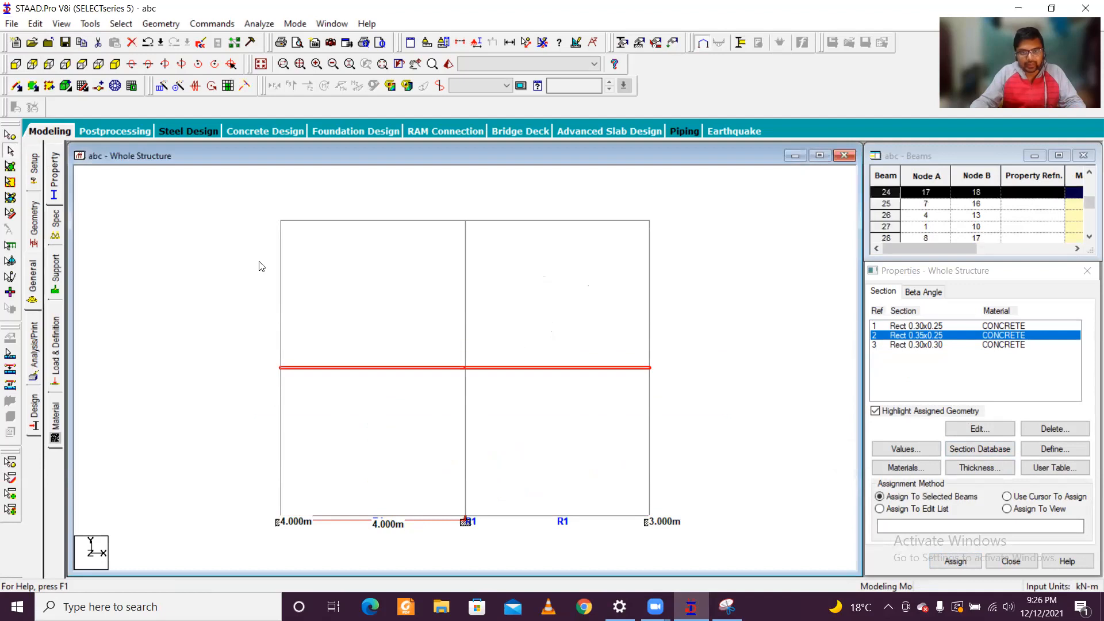
drag(252, 208, 733, 241)
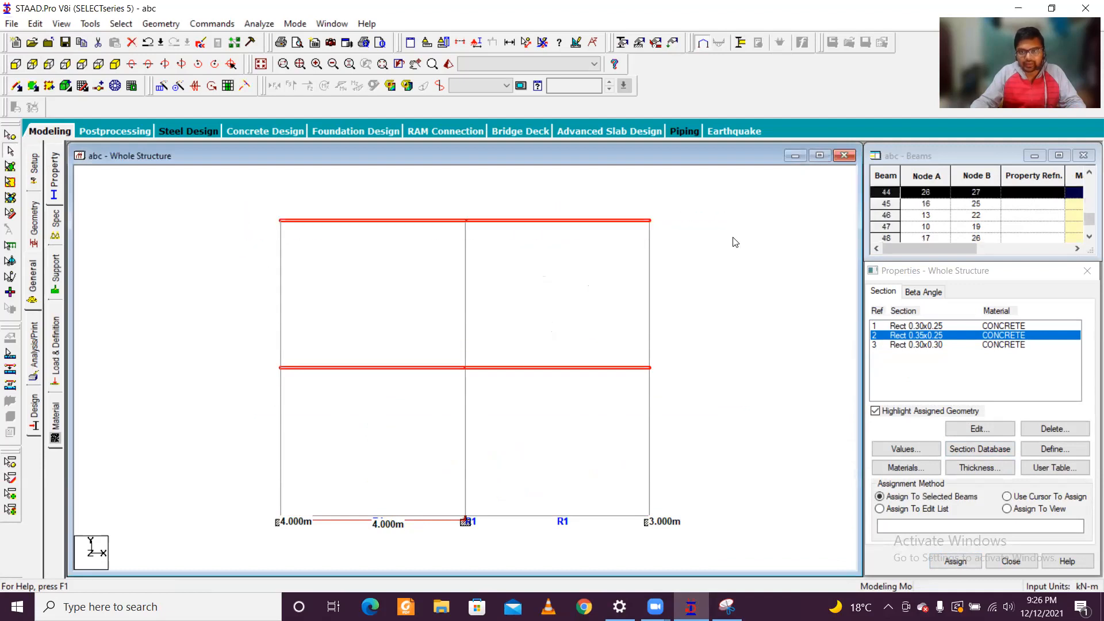
click(956, 561)
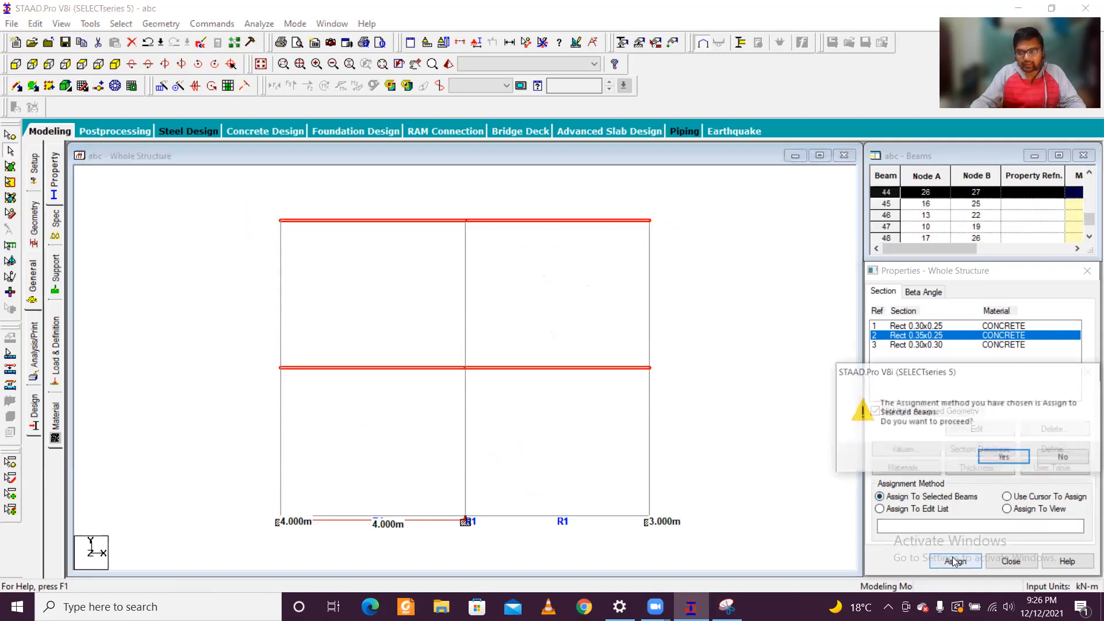
click(1013, 458)
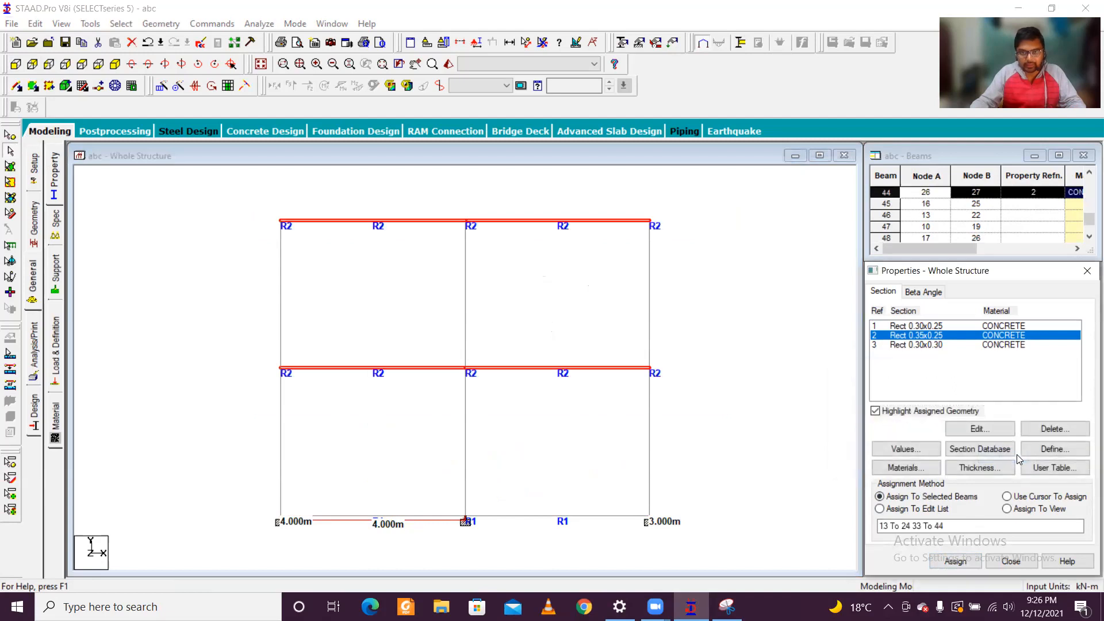
Step: Assign the 0.30x0.30 rectangular section to all columns by selecting the beams parallel to Y
click(17, 66)
click(115, 64)
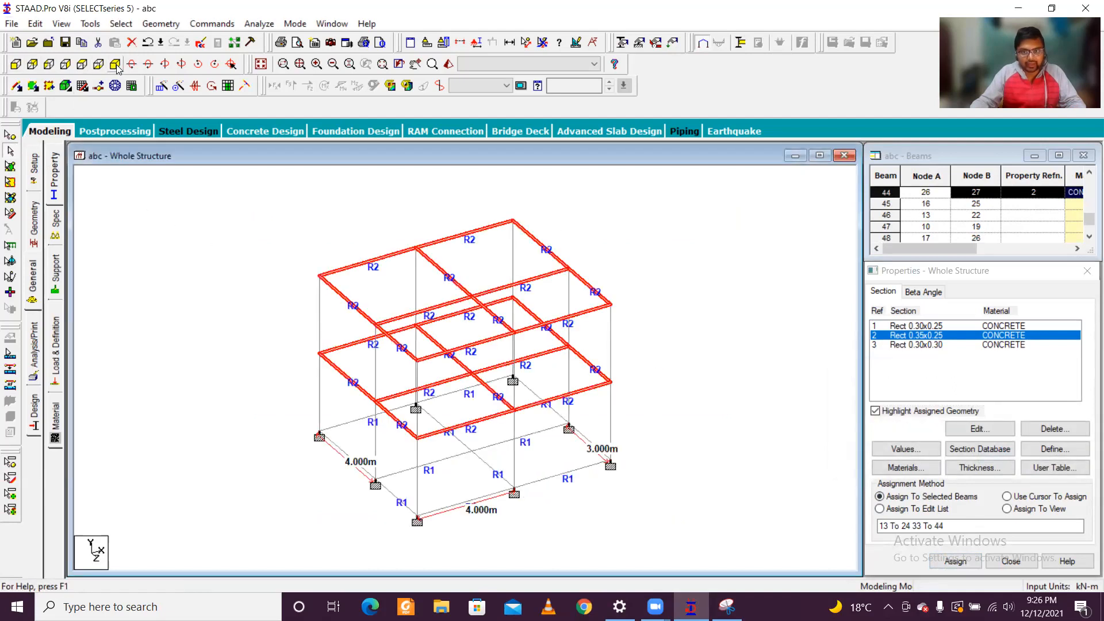
click(634, 360)
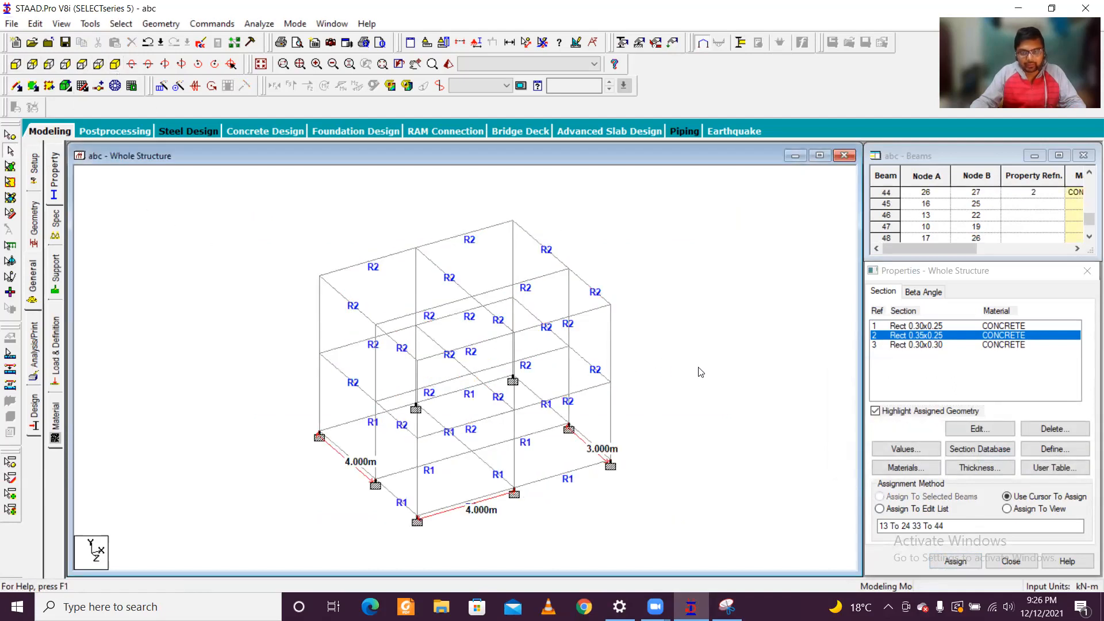
click(921, 345)
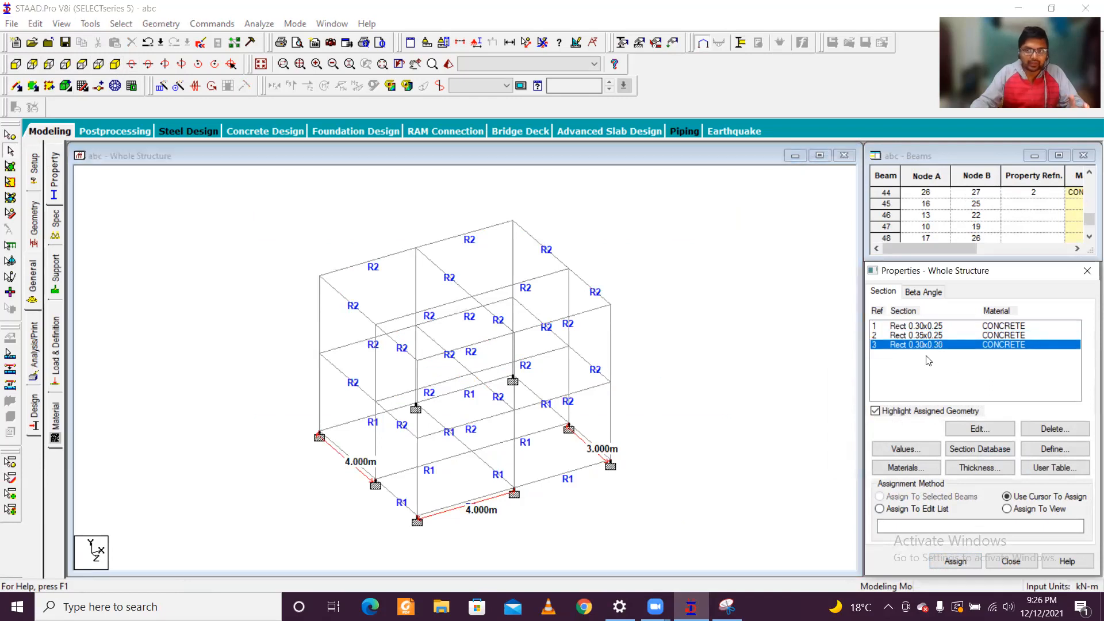
click(118, 23)
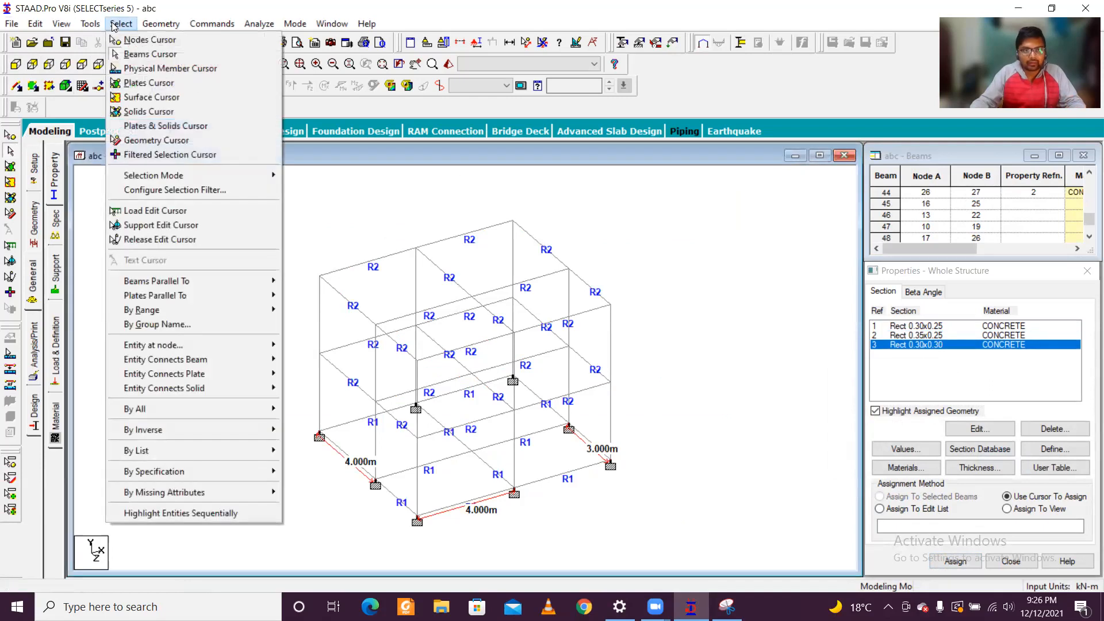
mouse_move(237, 282)
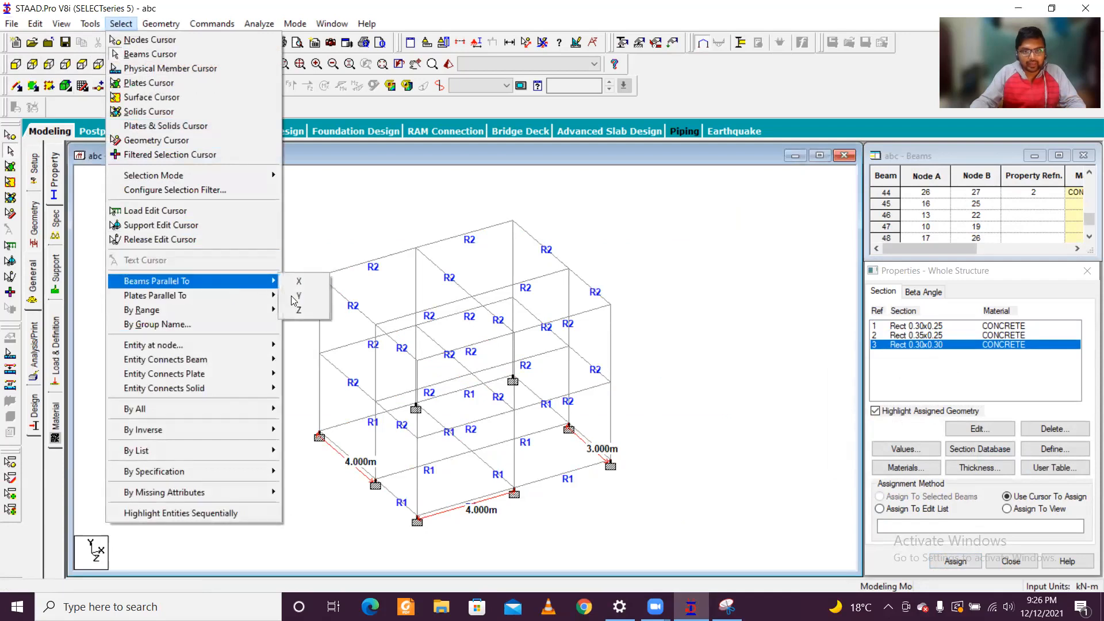
click(297, 297)
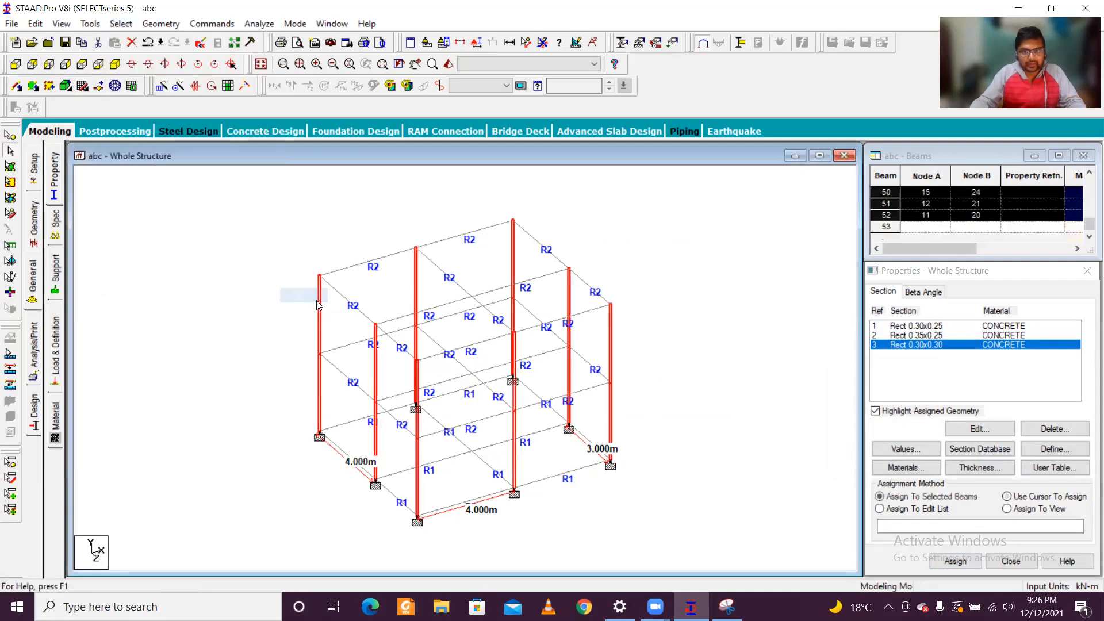
click(981, 570)
click(1009, 457)
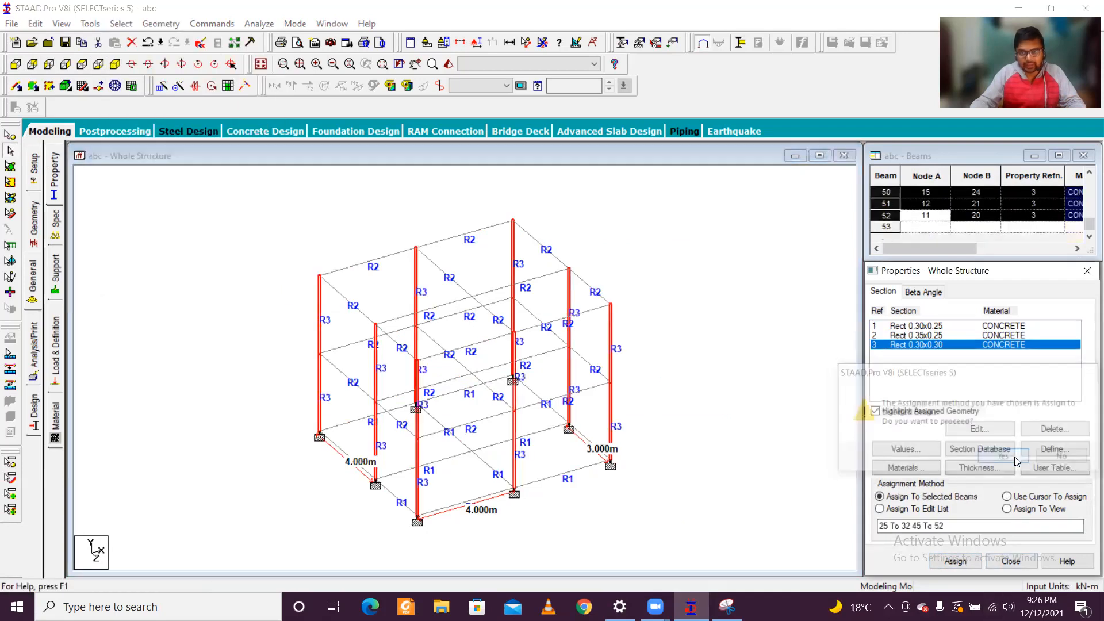
click(669, 370)
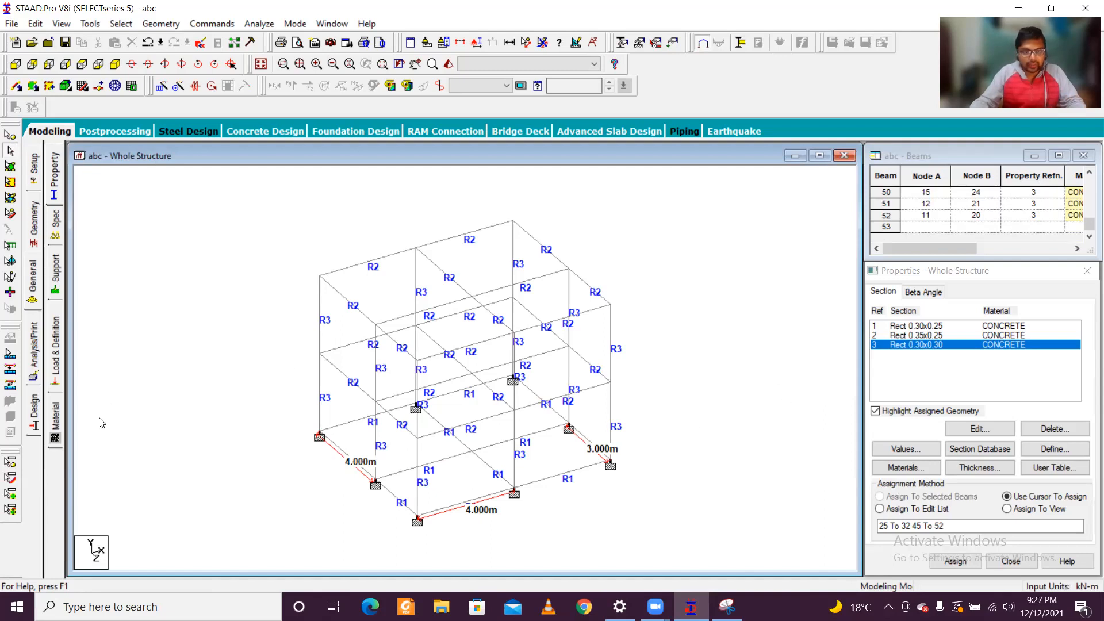
click(32, 344)
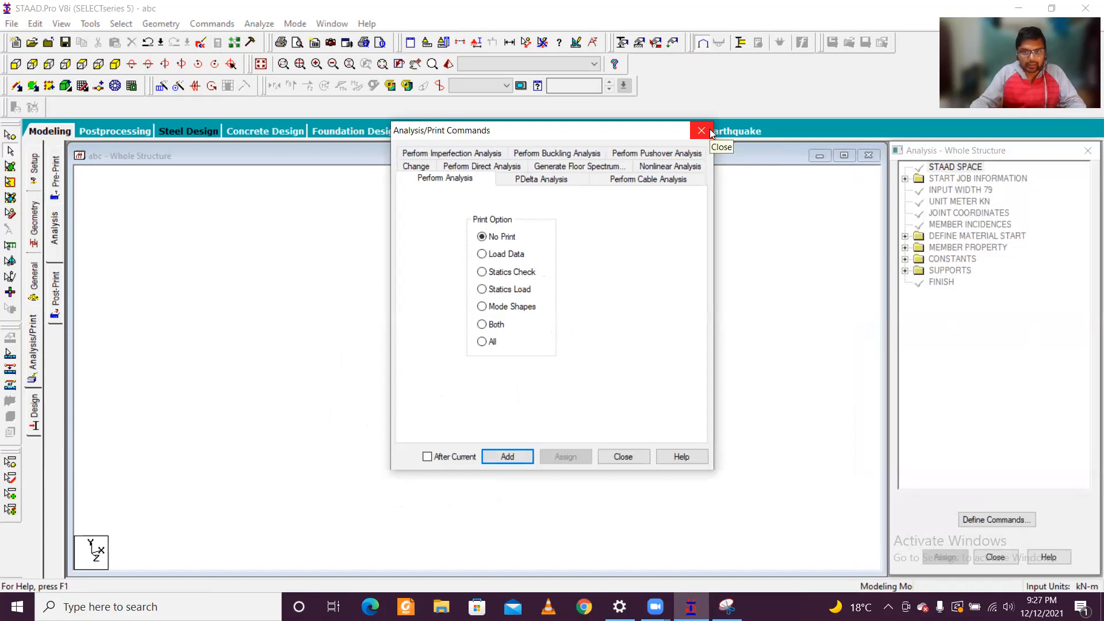
click(701, 131)
click(36, 408)
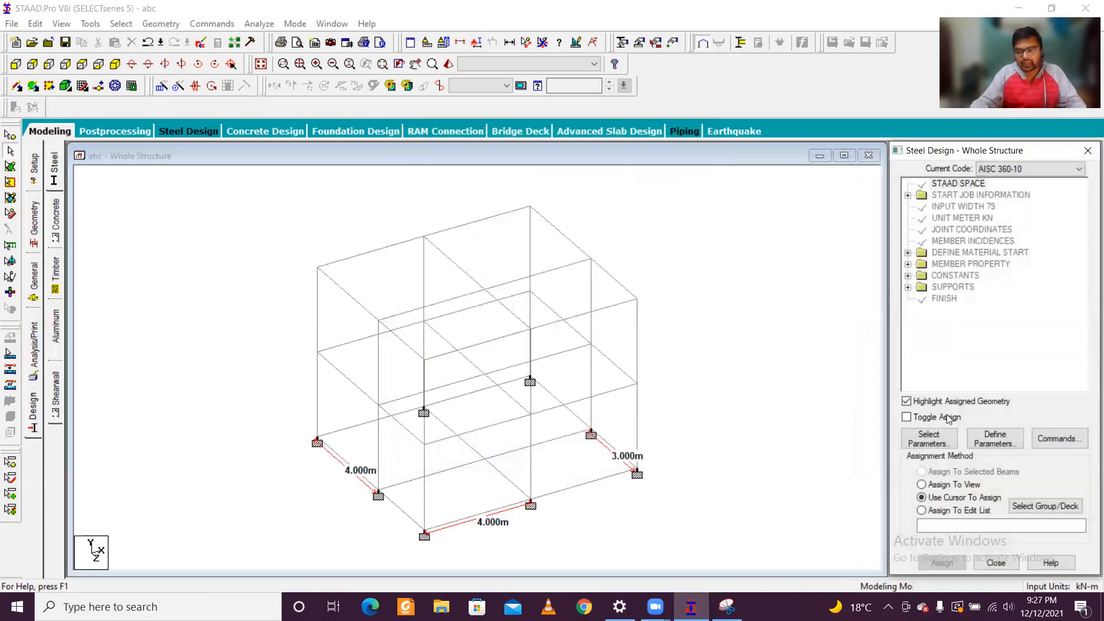
click(941, 441)
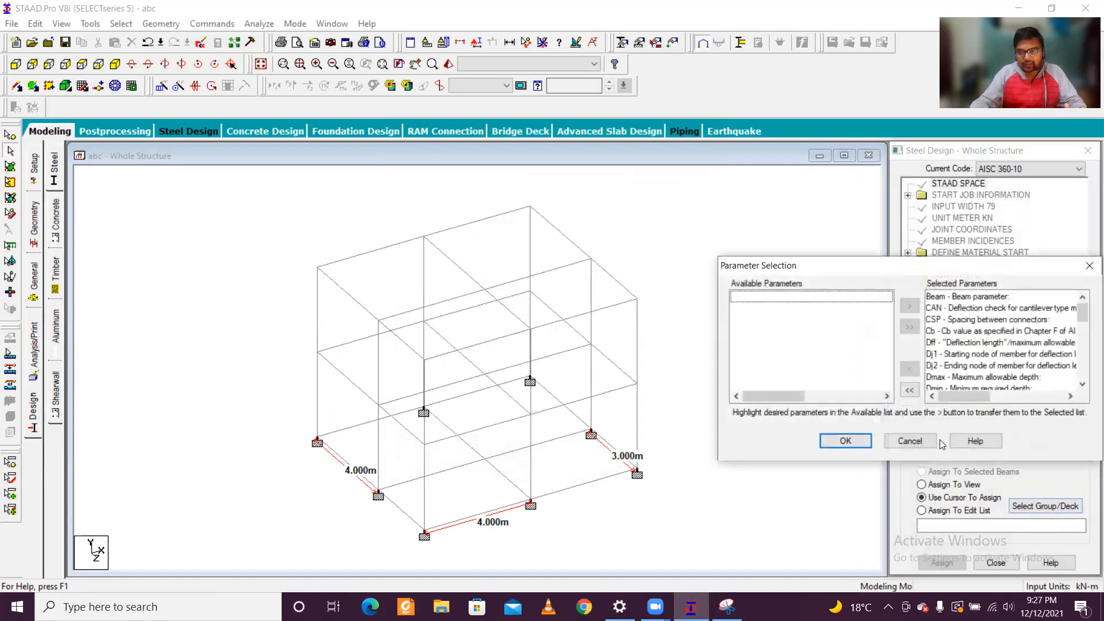
click(1089, 264)
Step: Set the current concrete design code to IS456, declining the auto save
click(55, 220)
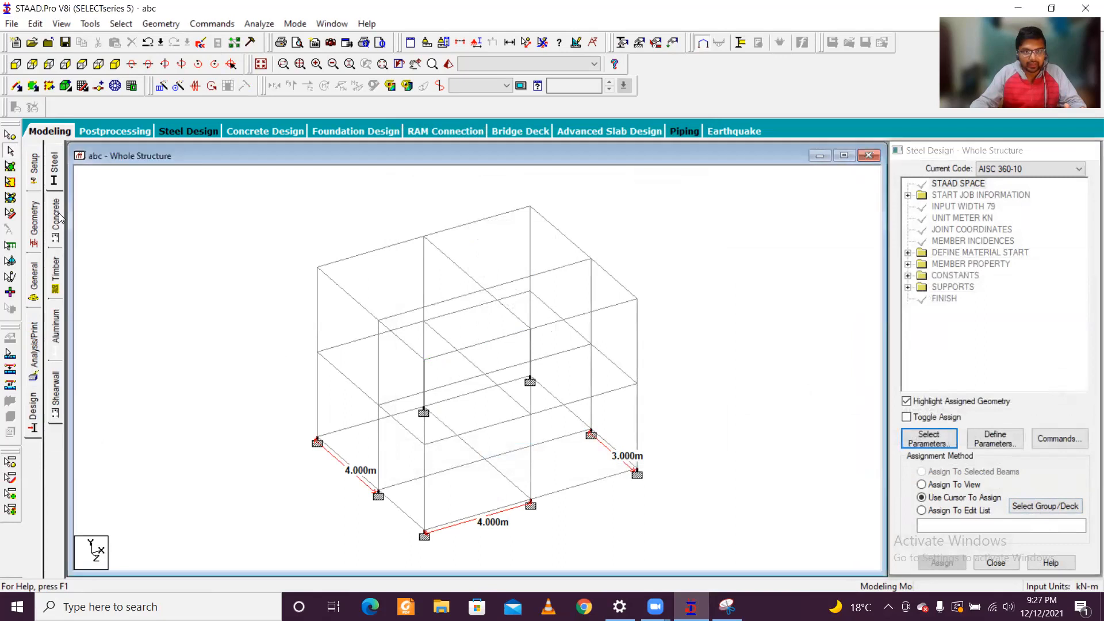
click(1035, 168)
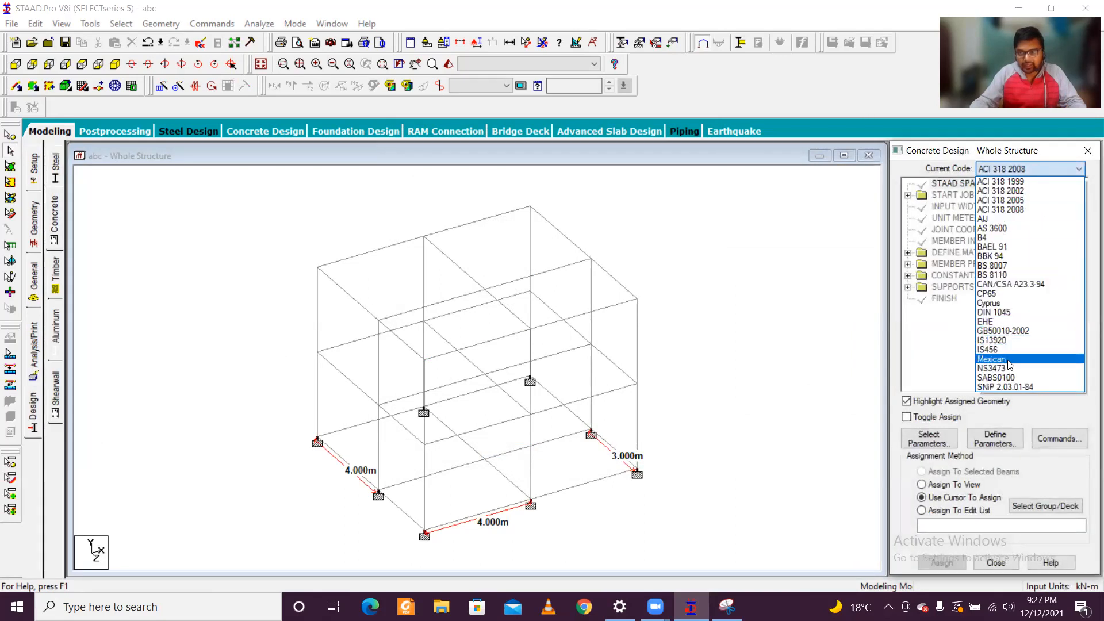
click(1009, 350)
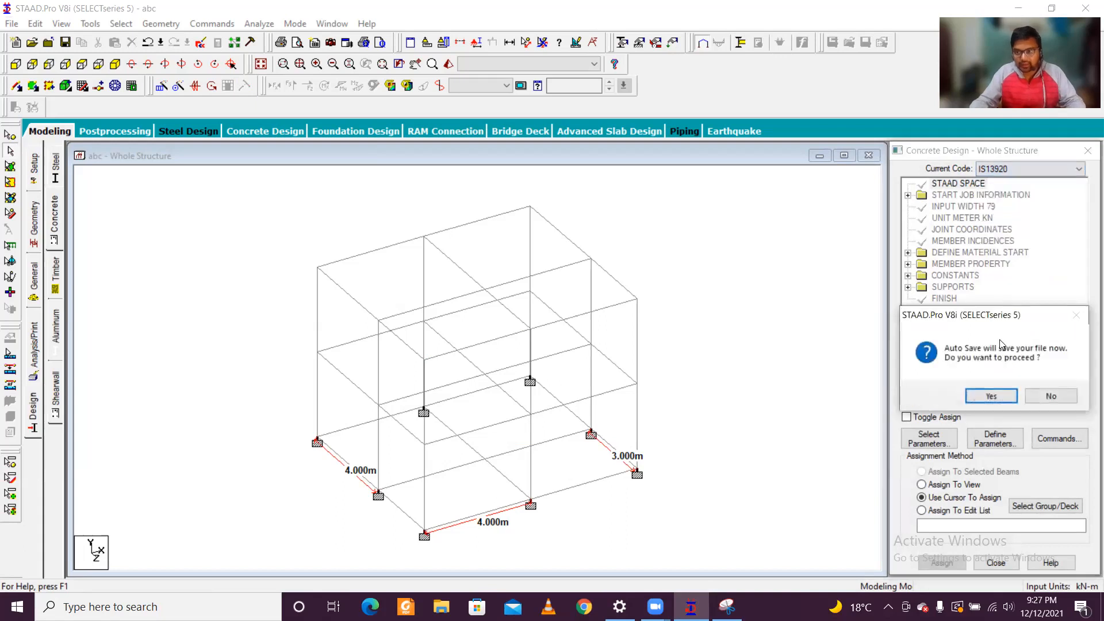
click(1051, 395)
click(1038, 170)
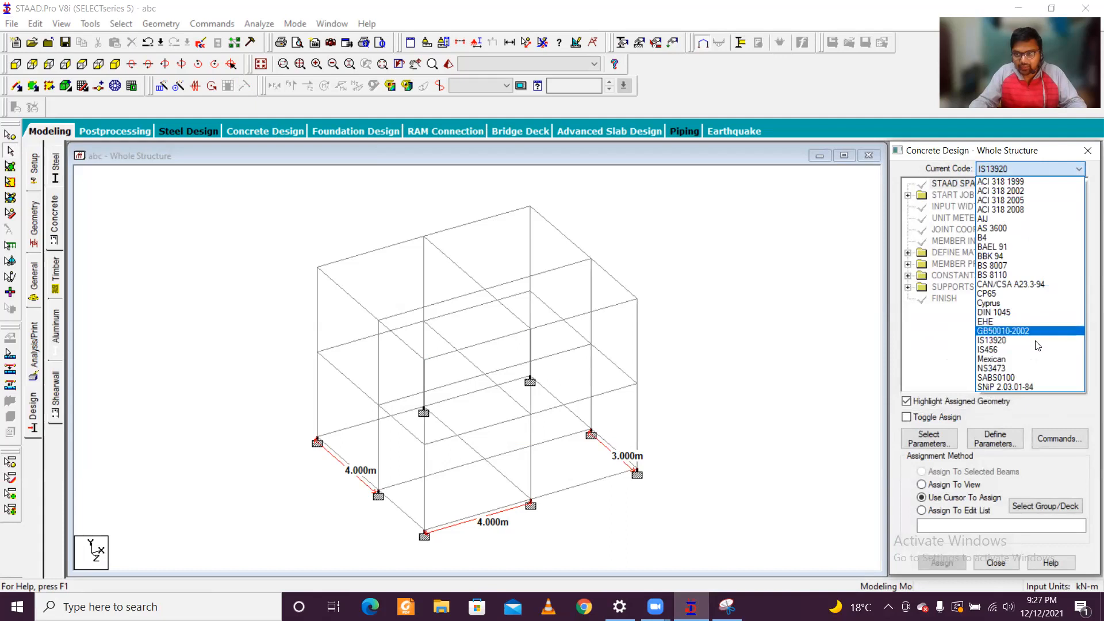
click(1037, 349)
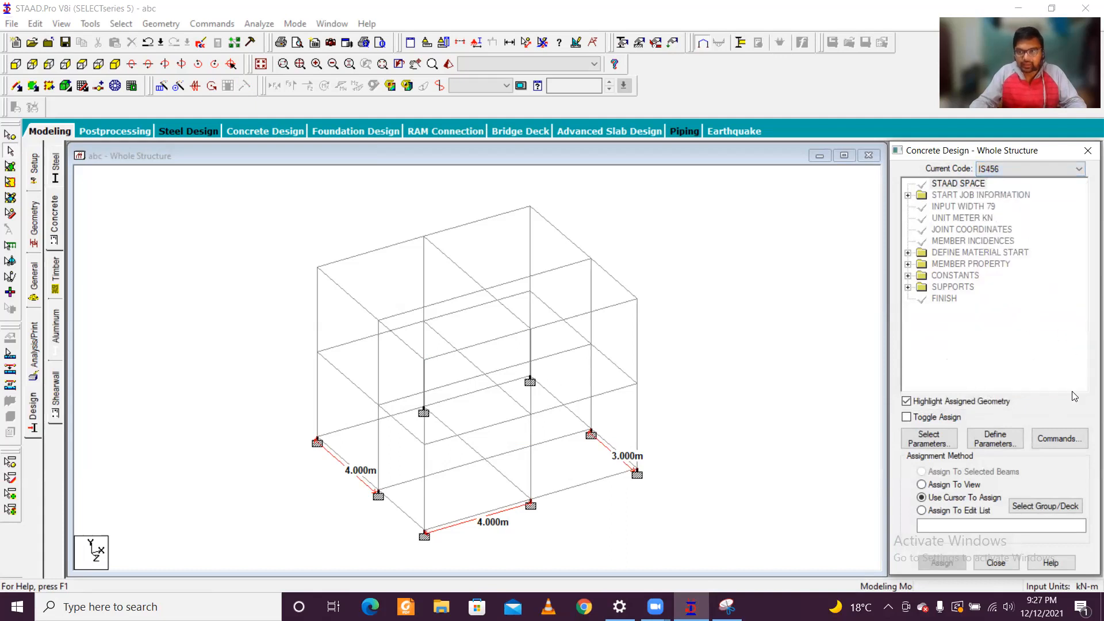
Step: Open the IS456 parameter selection and remove all parameters from the selected list
click(945, 433)
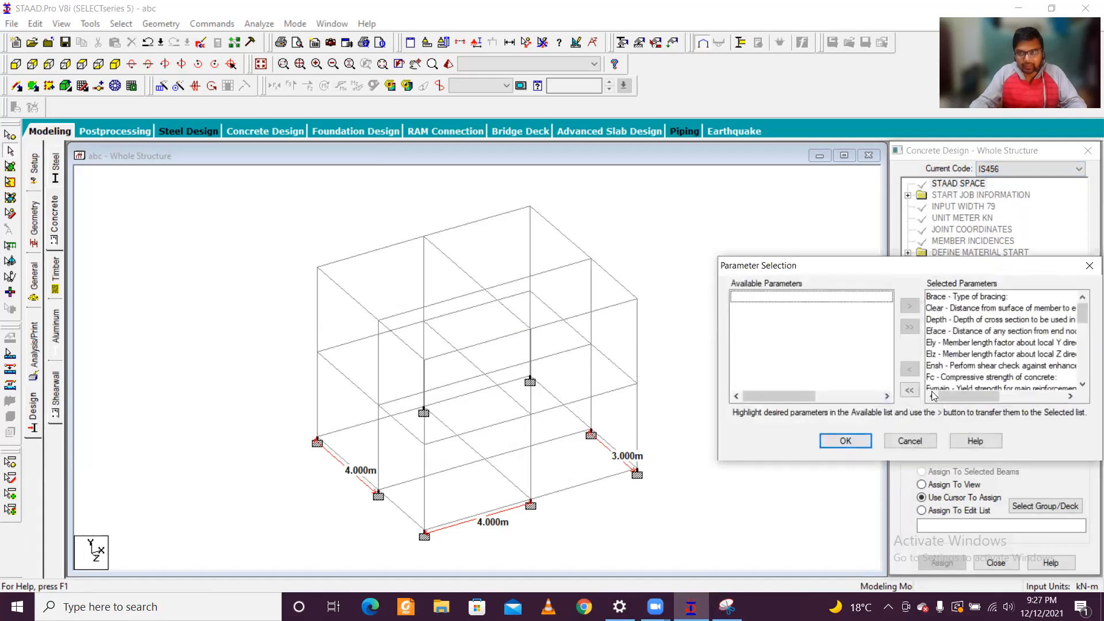
click(917, 392)
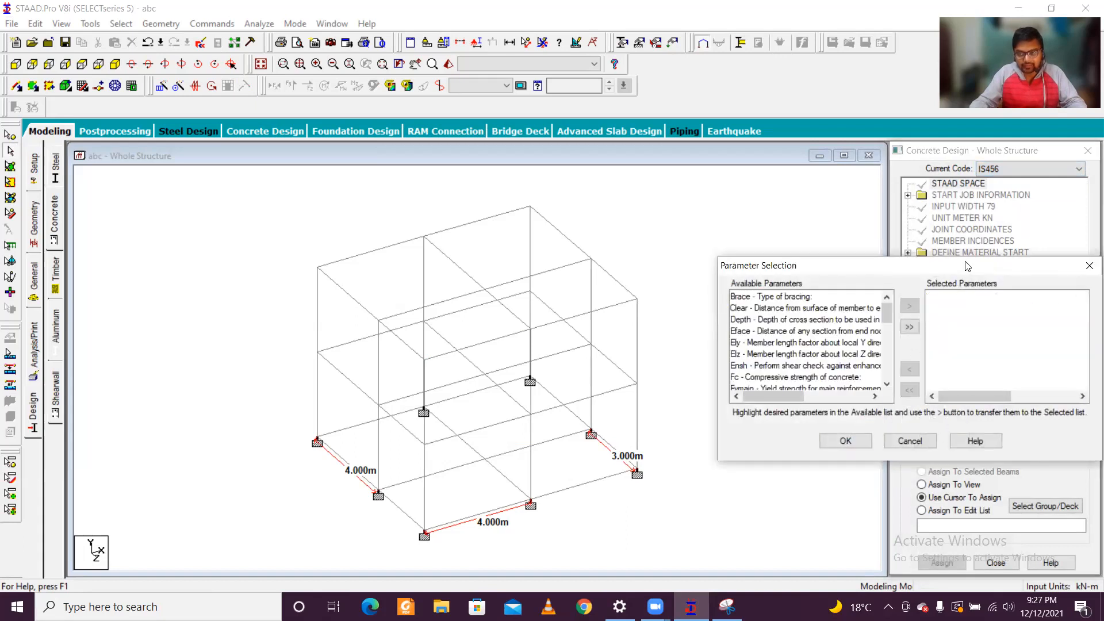
drag(968, 266, 533, 214)
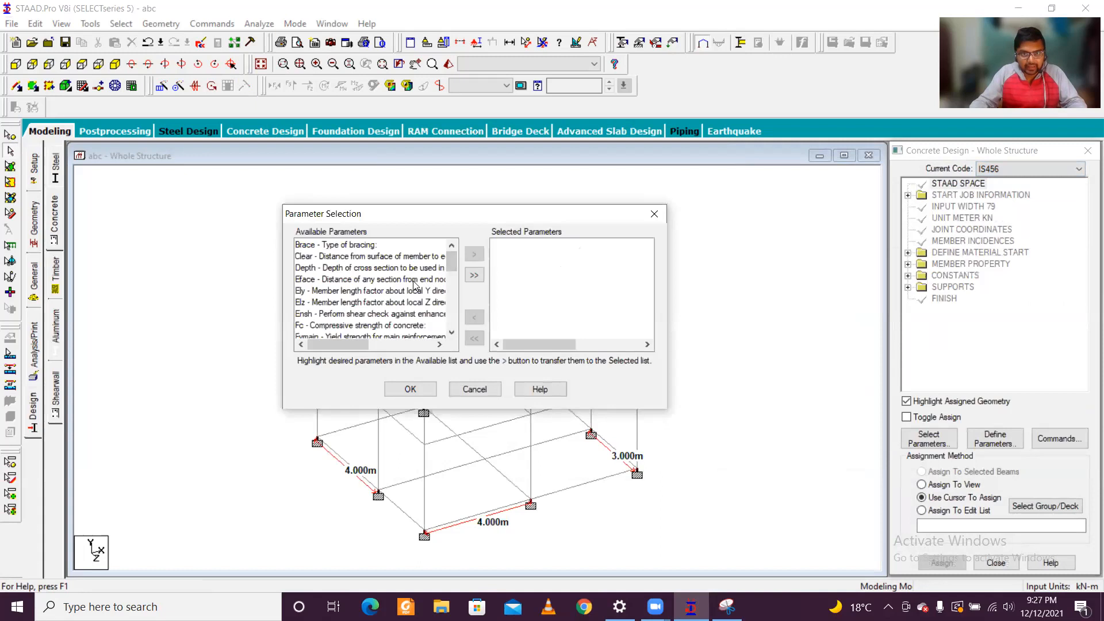
Step: Choose the Clear, Fc, Fymain, Fysec, Maxmain, Maxsec, Minmain and Minsec parameters for the concrete design and confirm the selection
click(376, 258)
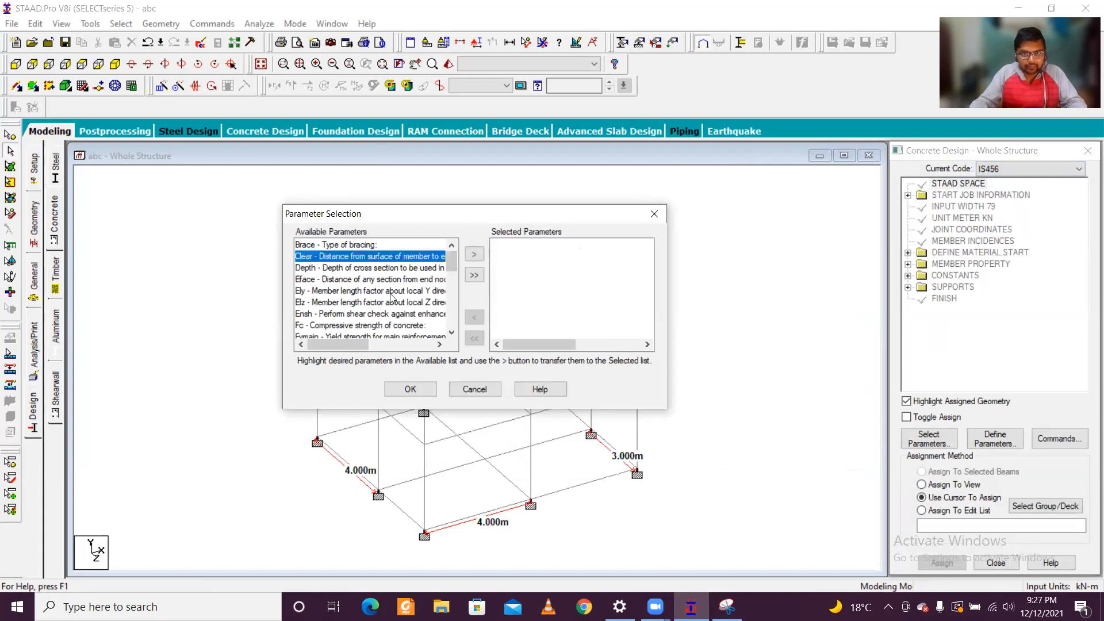
scroll(454, 264, down, 1)
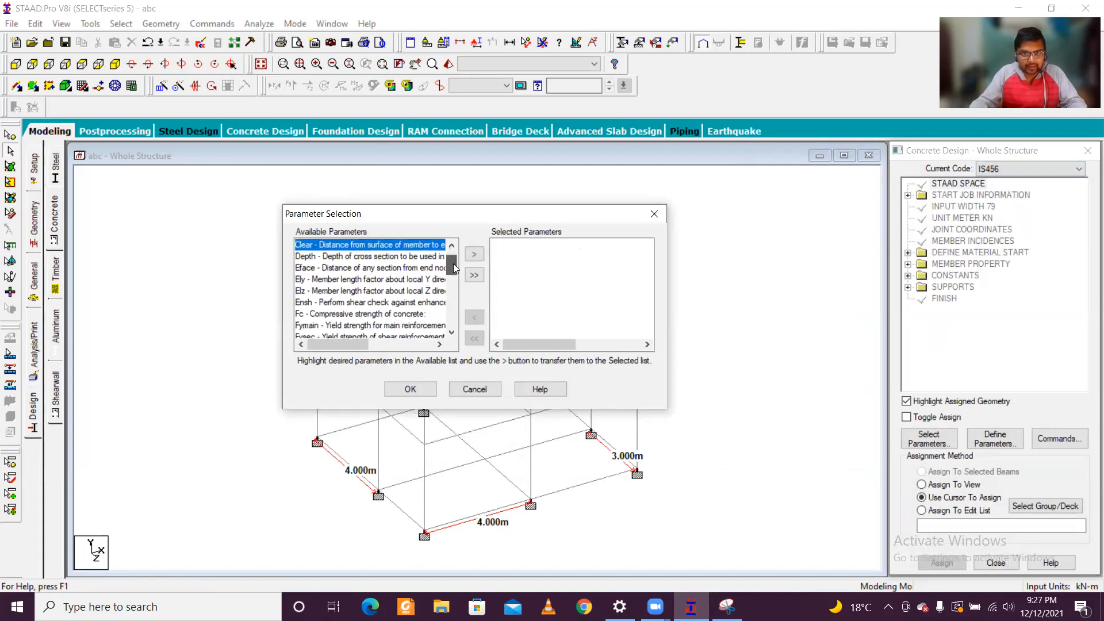
ctrl+click(399, 314)
scroll(453, 267, down, 3)
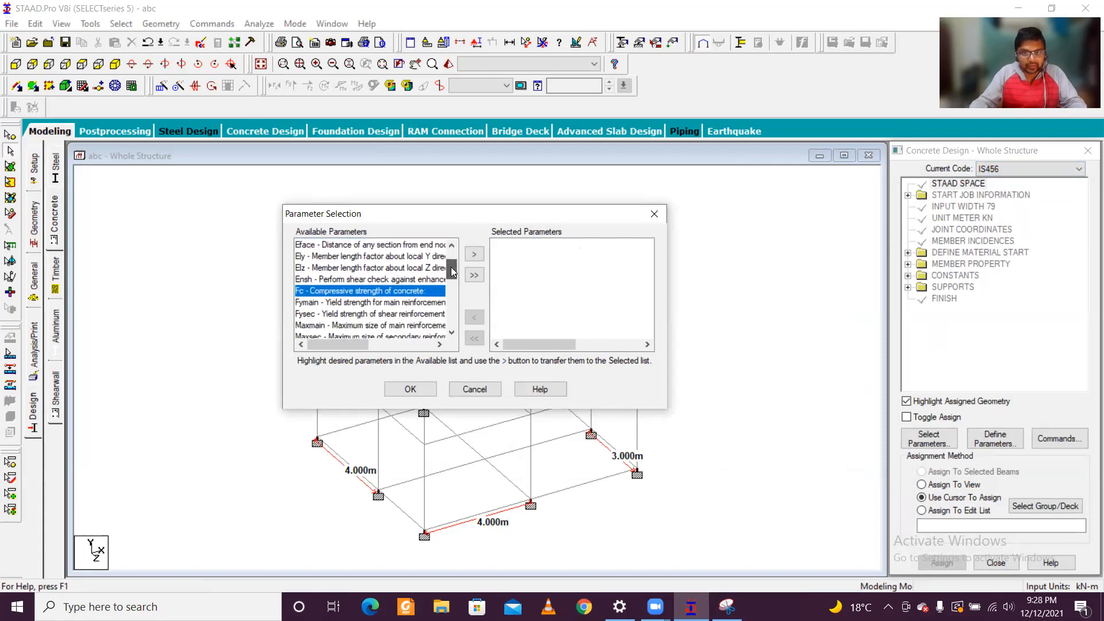
ctrl+click(404, 292)
ctrl+click(406, 303)
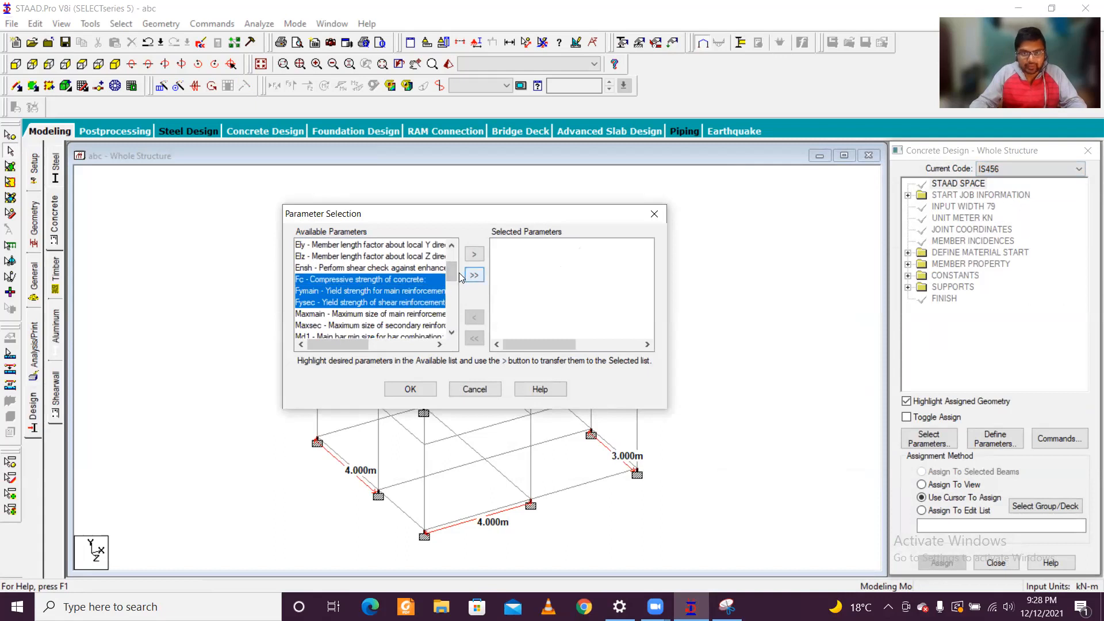
scroll(457, 279, down, 1)
scroll(455, 278, down, 1)
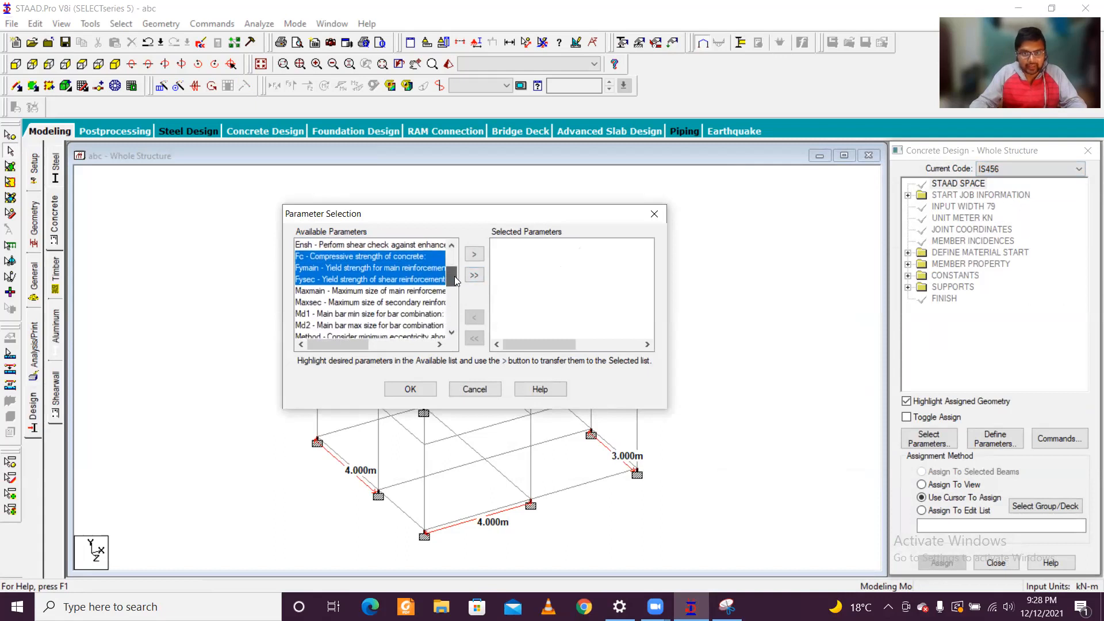
ctrl+click(395, 294)
ctrl+click(395, 308)
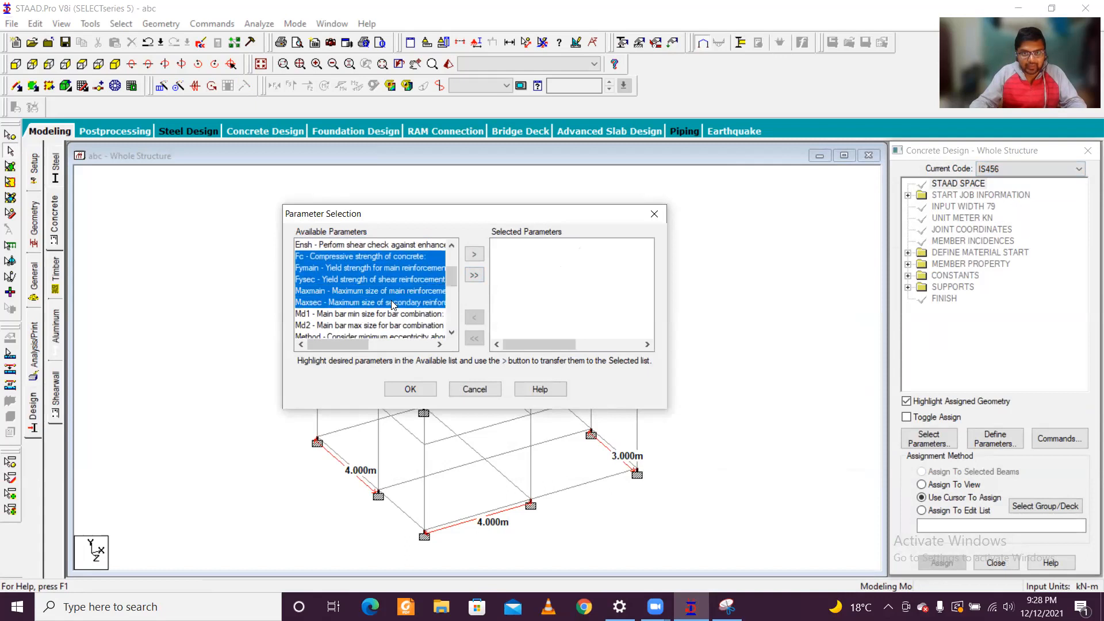
scroll(452, 281, down, 2)
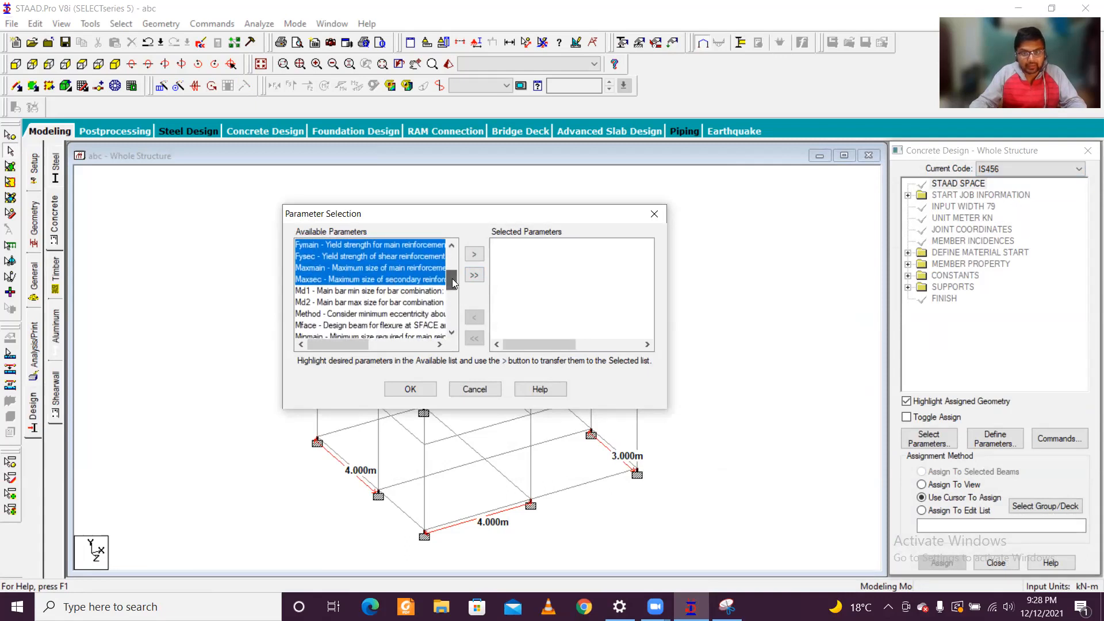
scroll(454, 285, down, 2)
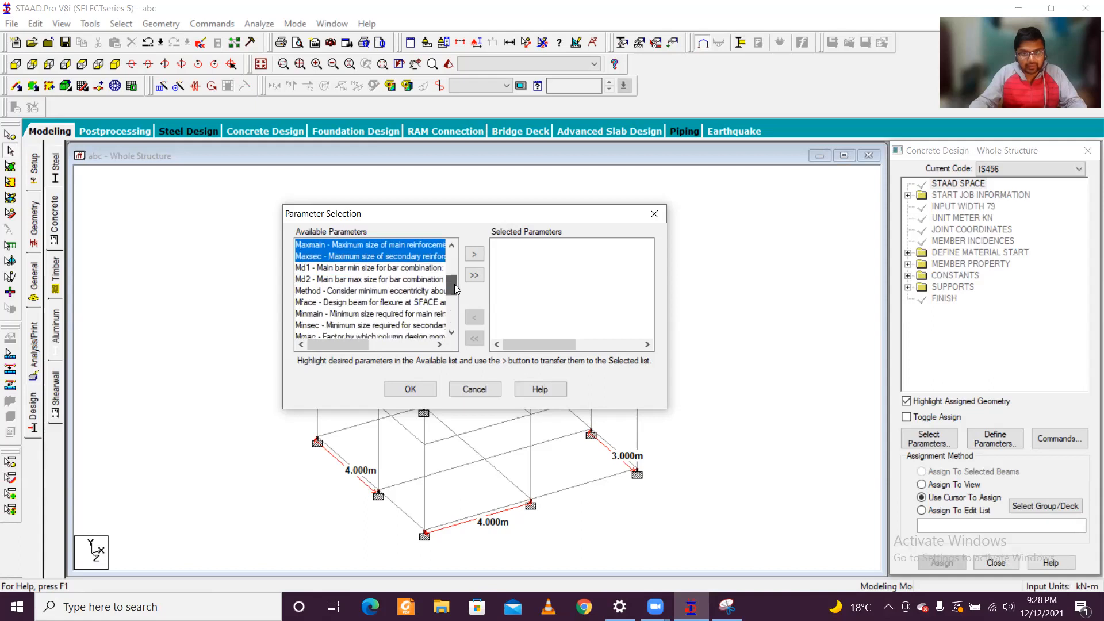
scroll(454, 288, down, 2)
scroll(454, 288, up, 1)
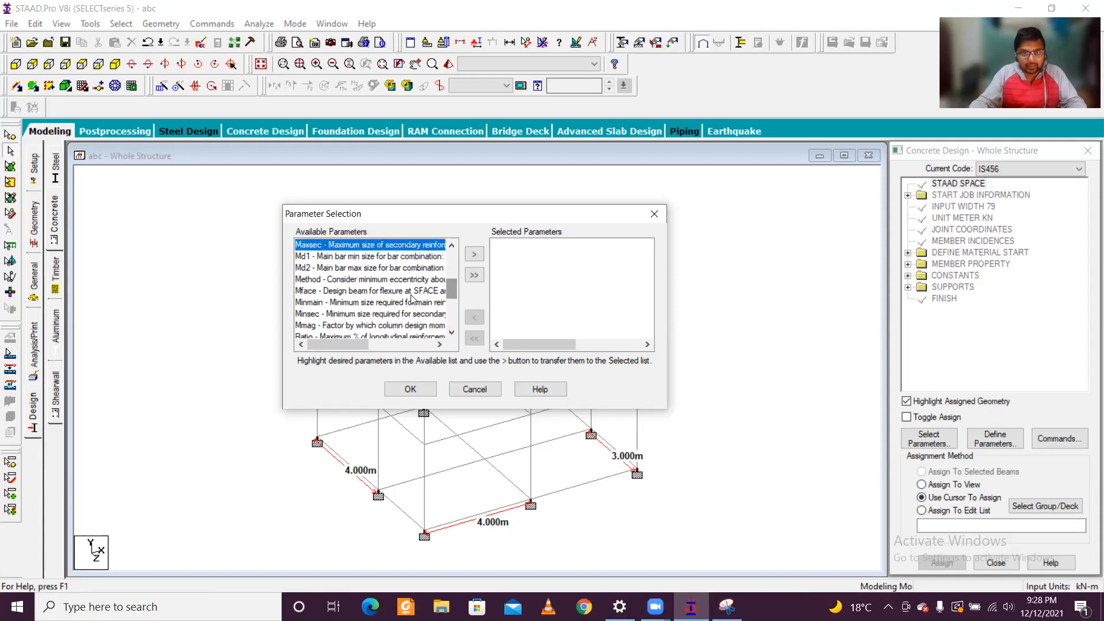
ctrl+click(385, 303)
ctrl+click(387, 314)
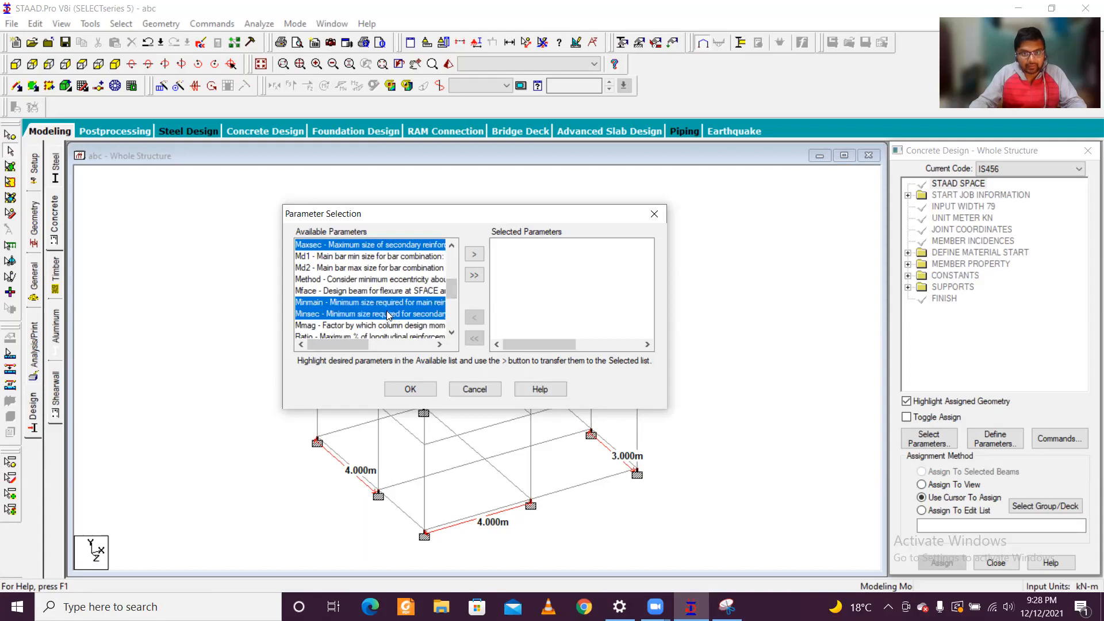
drag(455, 297, 455, 320)
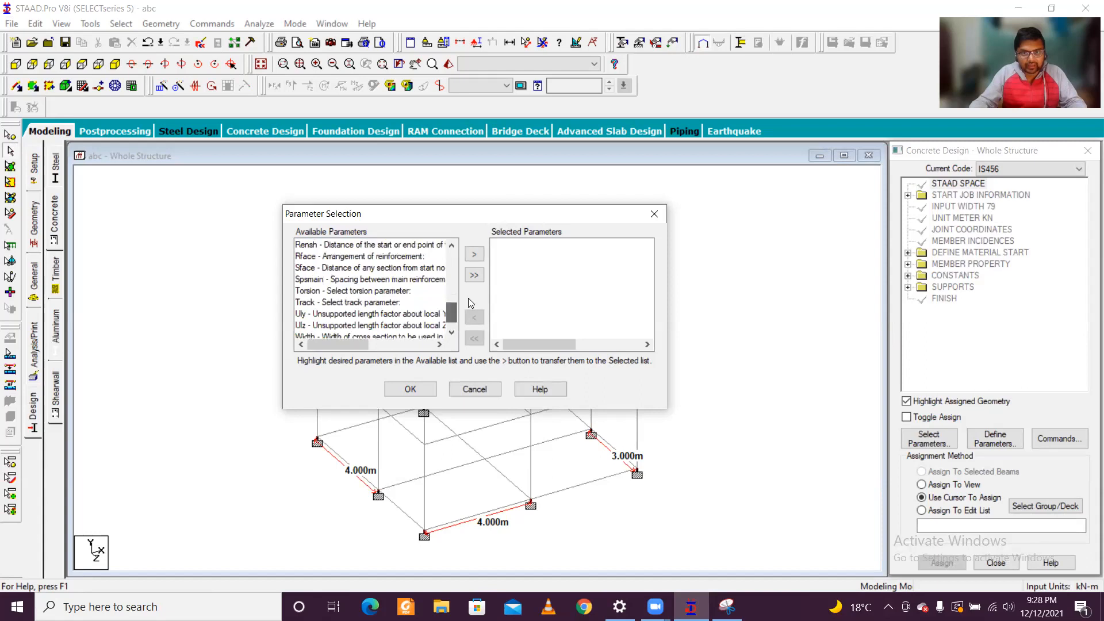
click(474, 254)
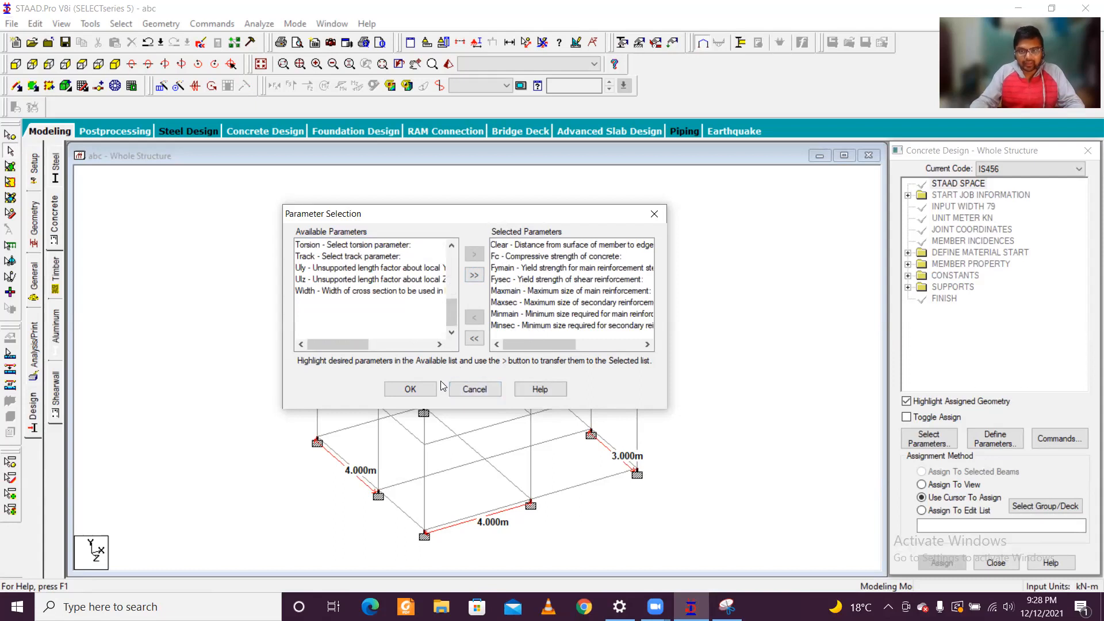
click(410, 390)
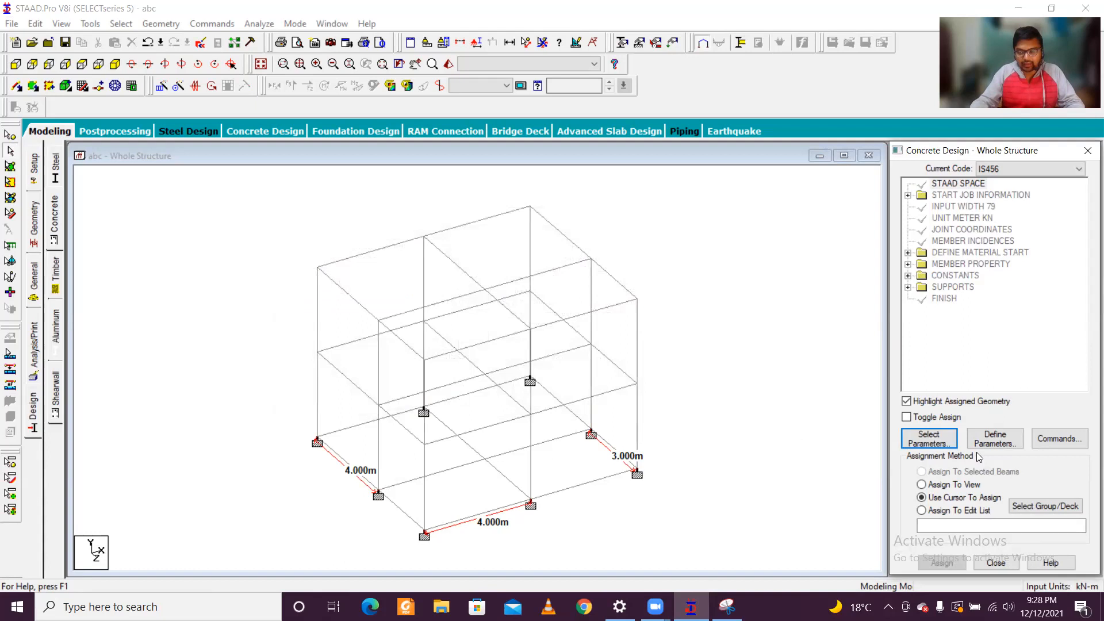
Step: Add a CLEAR design parameter with a cover distance of 0.04 m
click(994, 439)
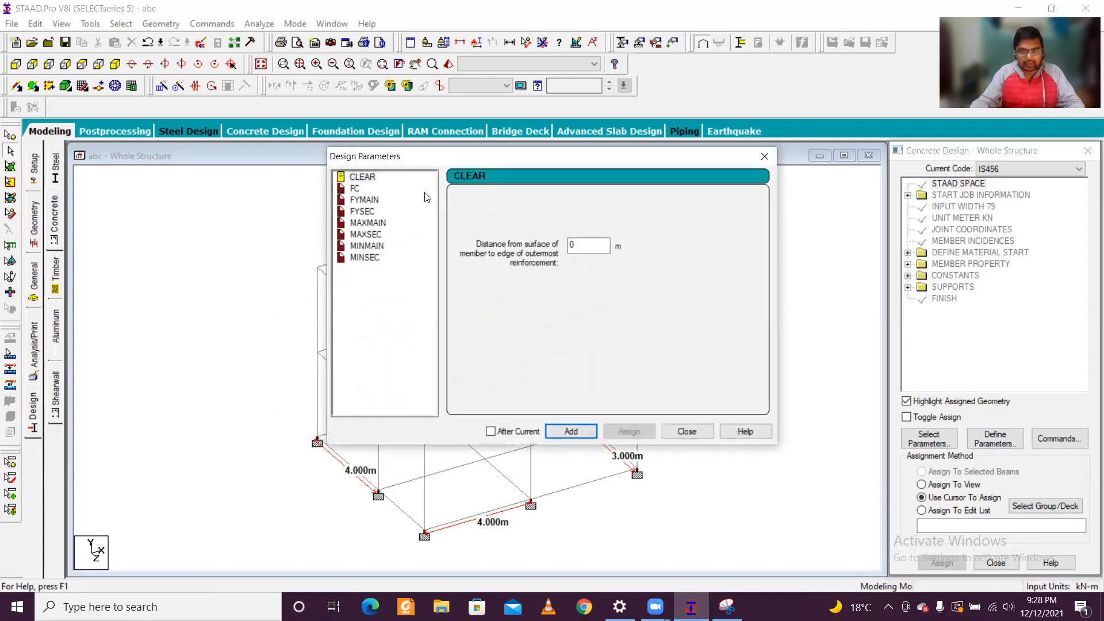
drag(592, 247, 395, 230)
text(0.40)
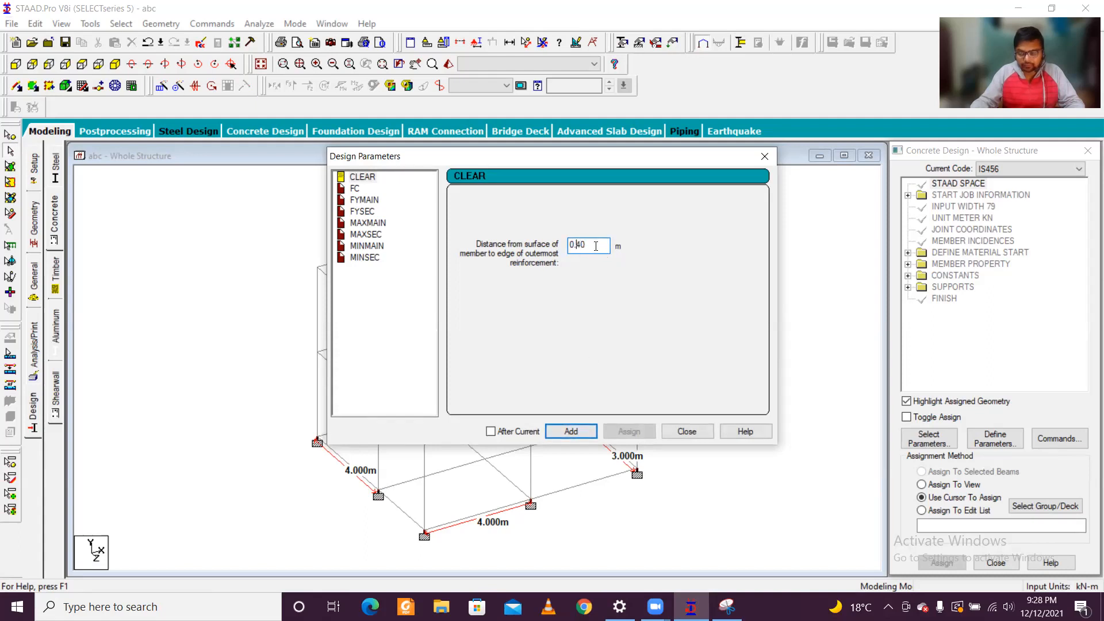
text(0)
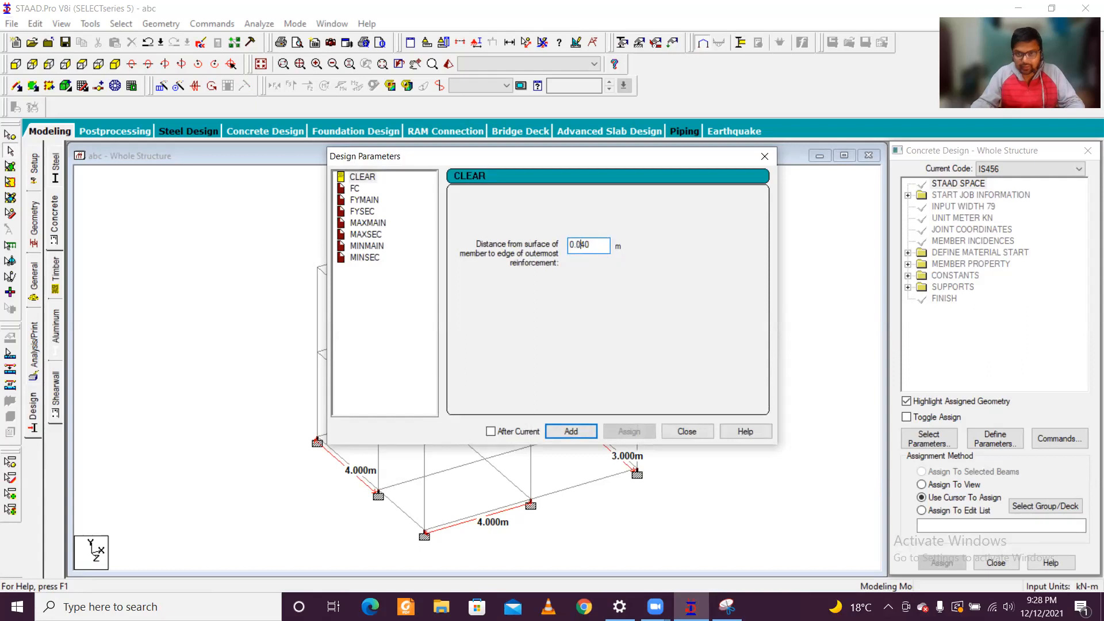
key(BackSpace)
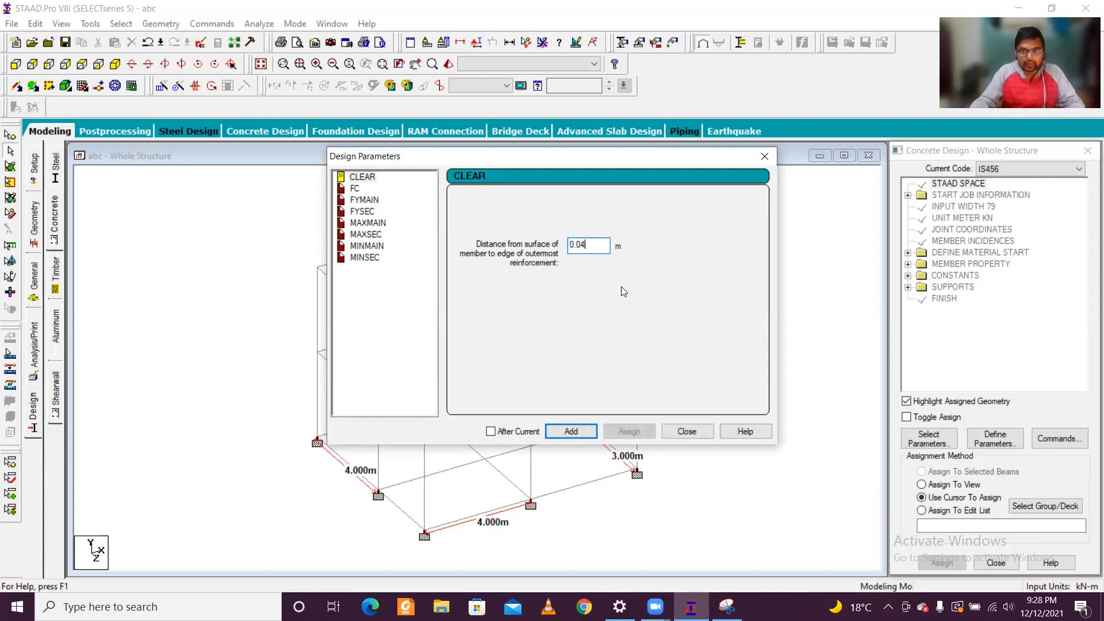
click(584, 432)
Step: Add a second CLEAR design parameter with a cover distance of 0.03 m
click(599, 247)
key(BackSpace)
text(3)
click(584, 432)
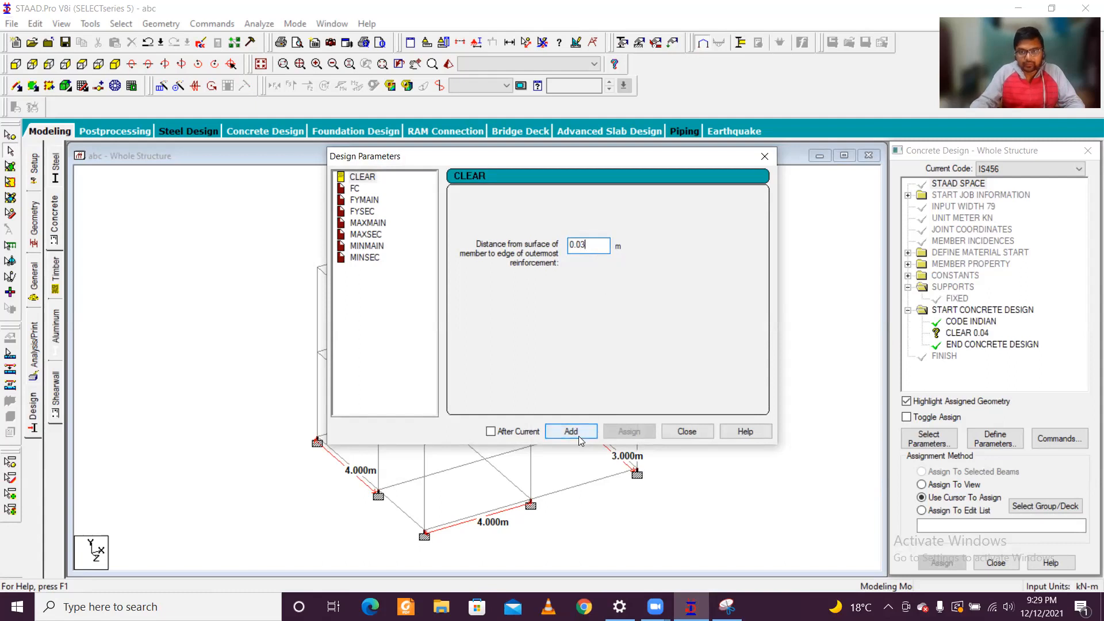
Step: Add an FC design parameter with a concrete compressive strength of 20000 kN/m2
click(355, 188)
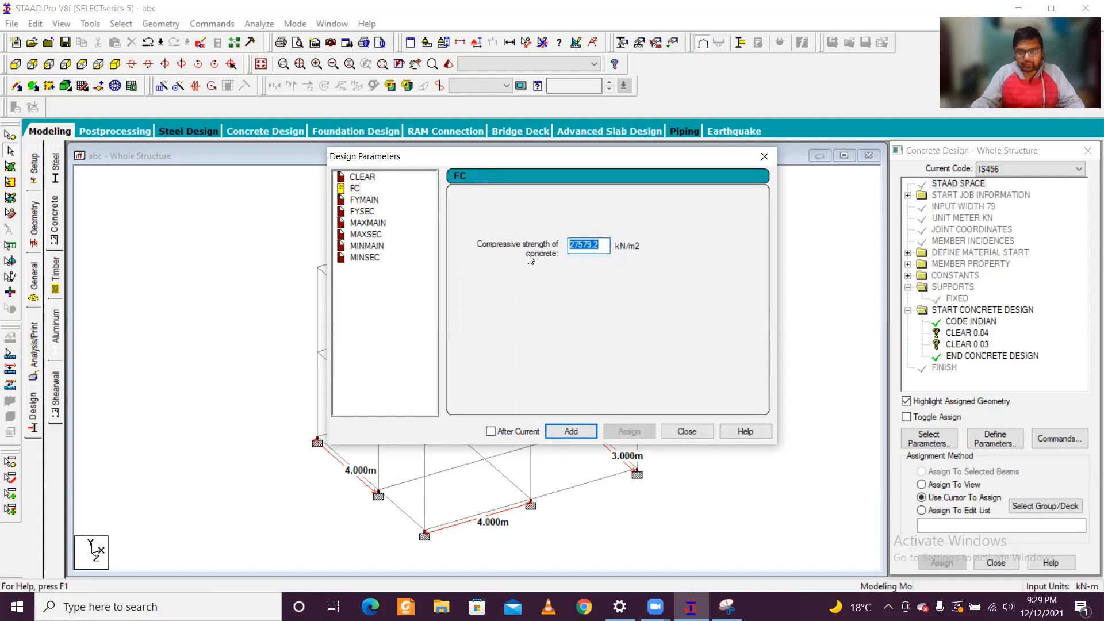
text(2)
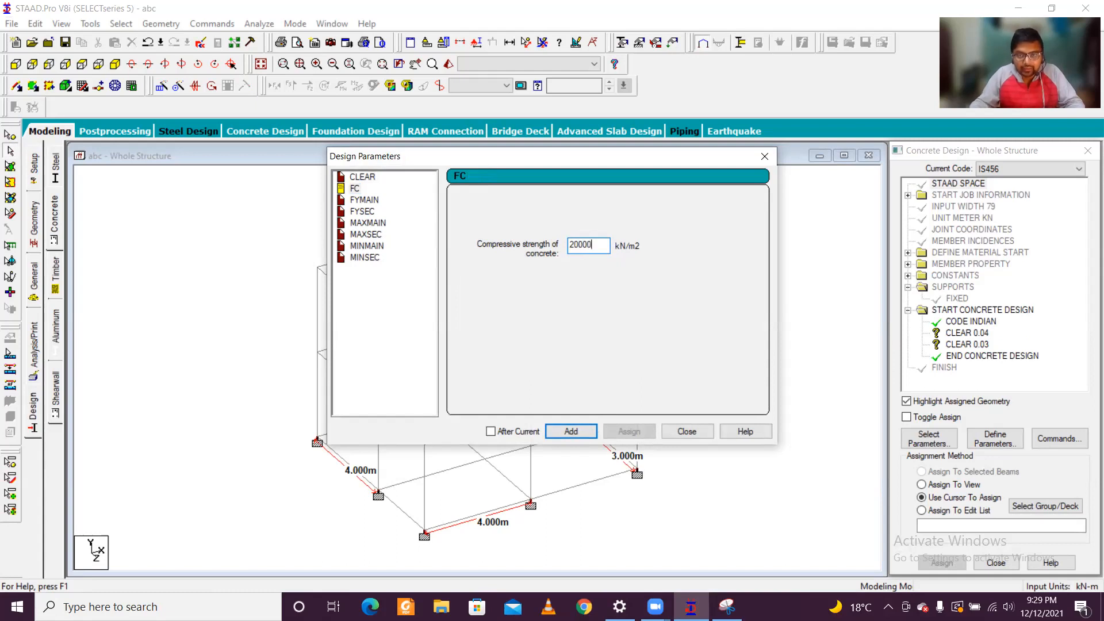
text(0000)
click(584, 436)
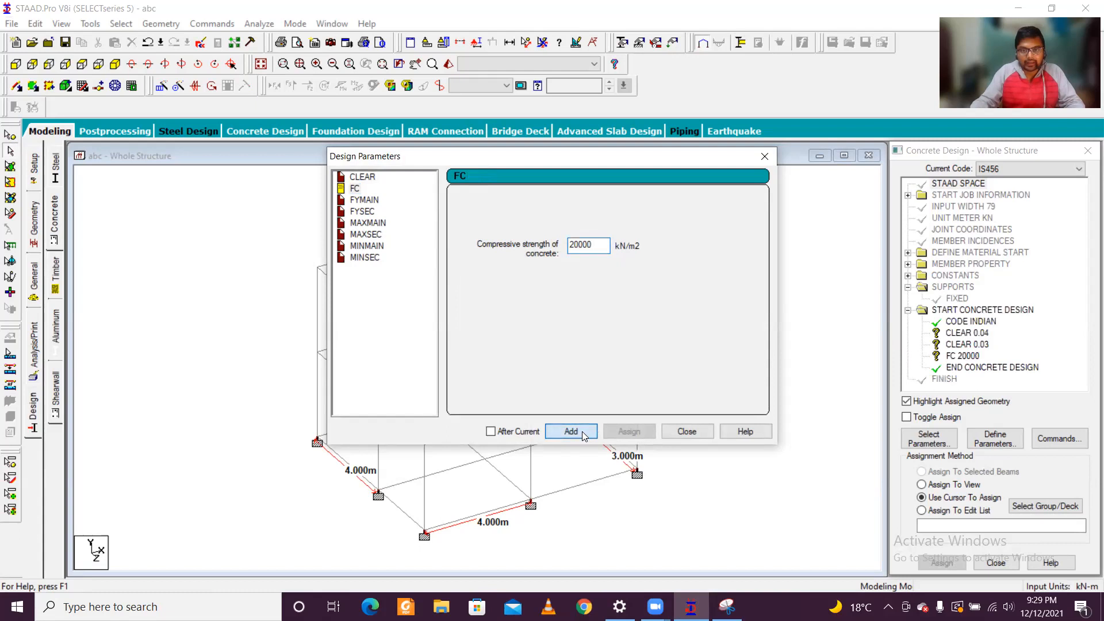
Step: Add an FYMAIN design parameter with a main reinforcement yield strength of 500000 kN/m2
click(364, 200)
click(598, 245)
drag(599, 244, 487, 239)
text(500000)
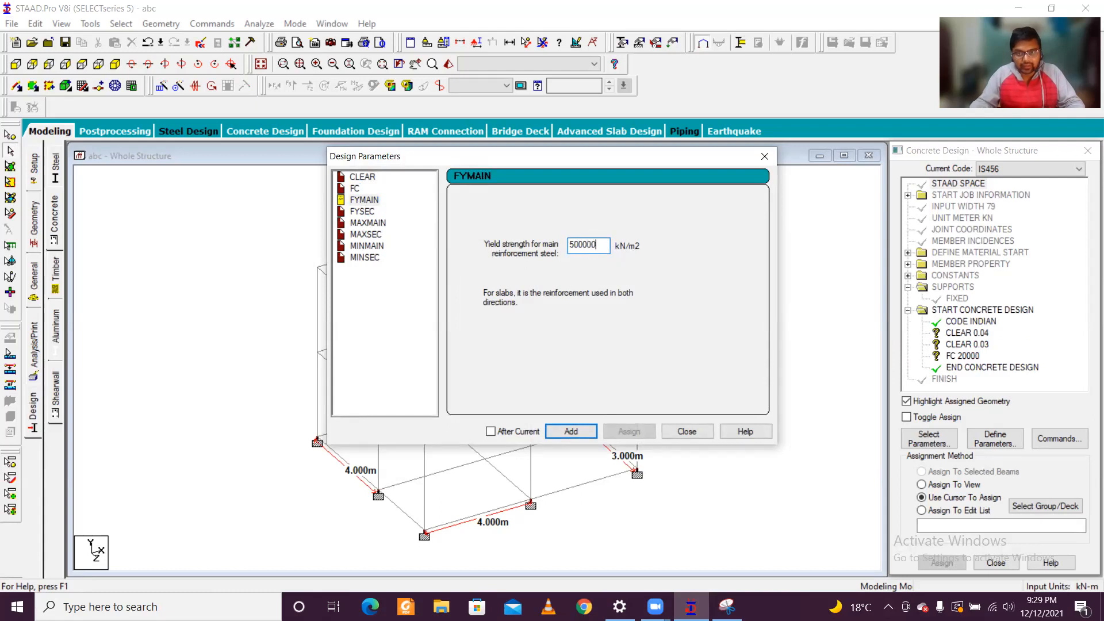
click(571, 432)
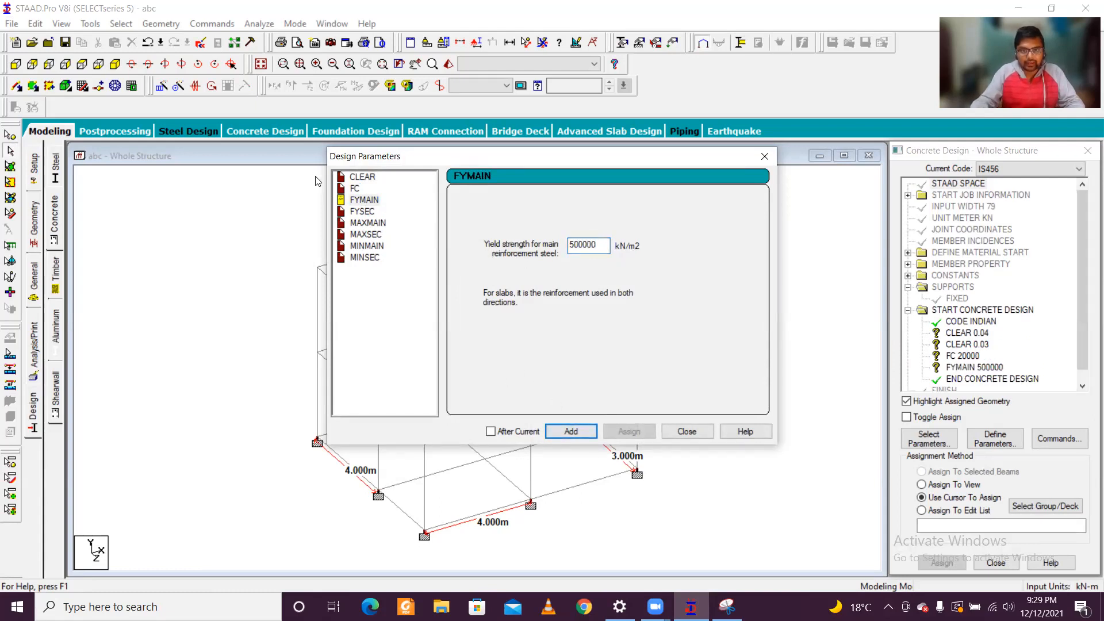
Step: Add an FYSEC design parameter with a shear reinforcement yield strength of 500000 kN/m2
click(363, 212)
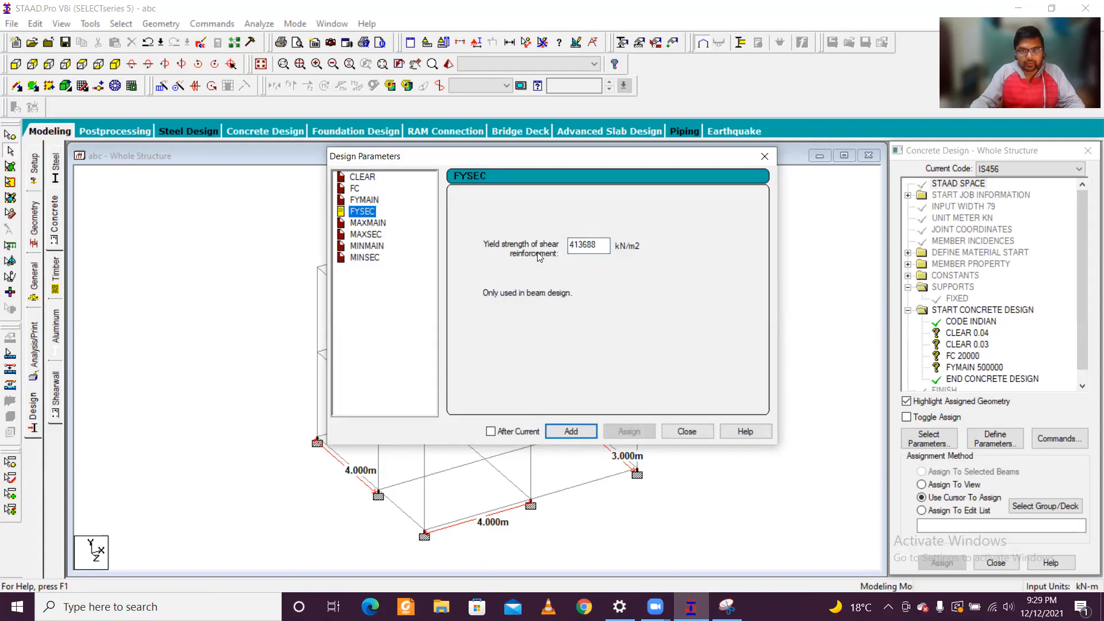
drag(606, 247, 522, 249)
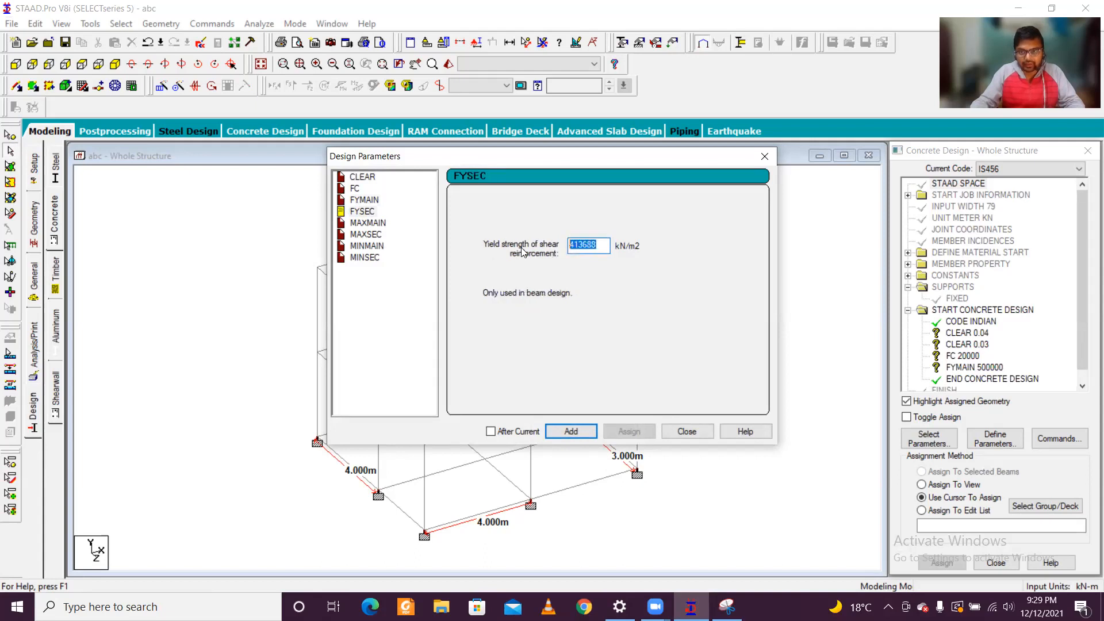
text(500)
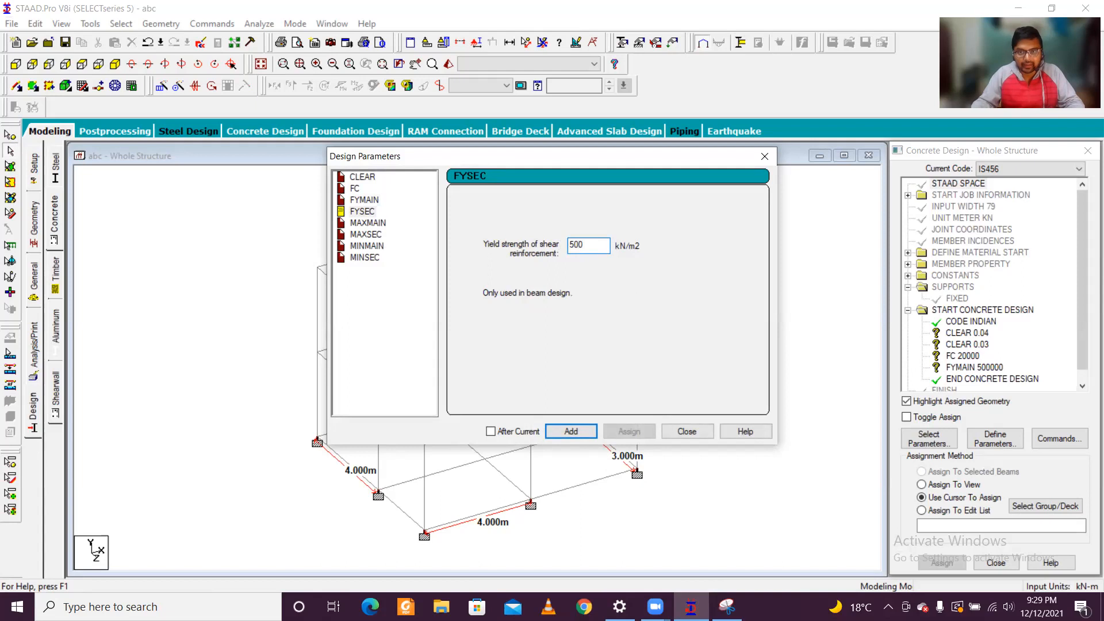
text(000)
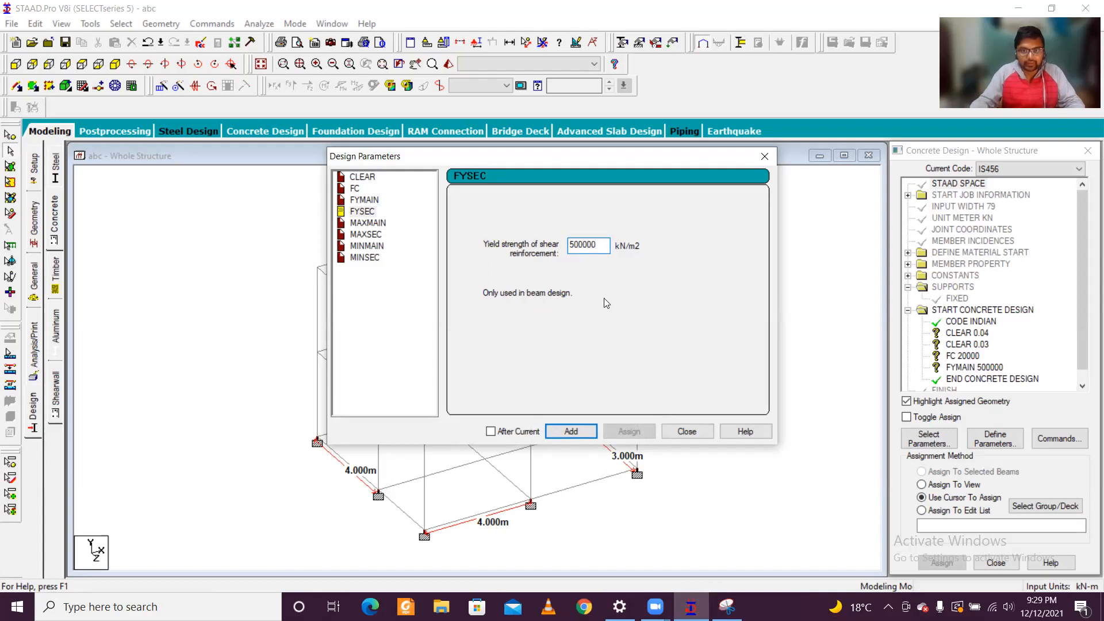
click(571, 432)
Step: Add a MAXMAIN parameter of 16 mm and a MAXSEC parameter of 10 mm for the maximum reinforcement sizes
click(363, 223)
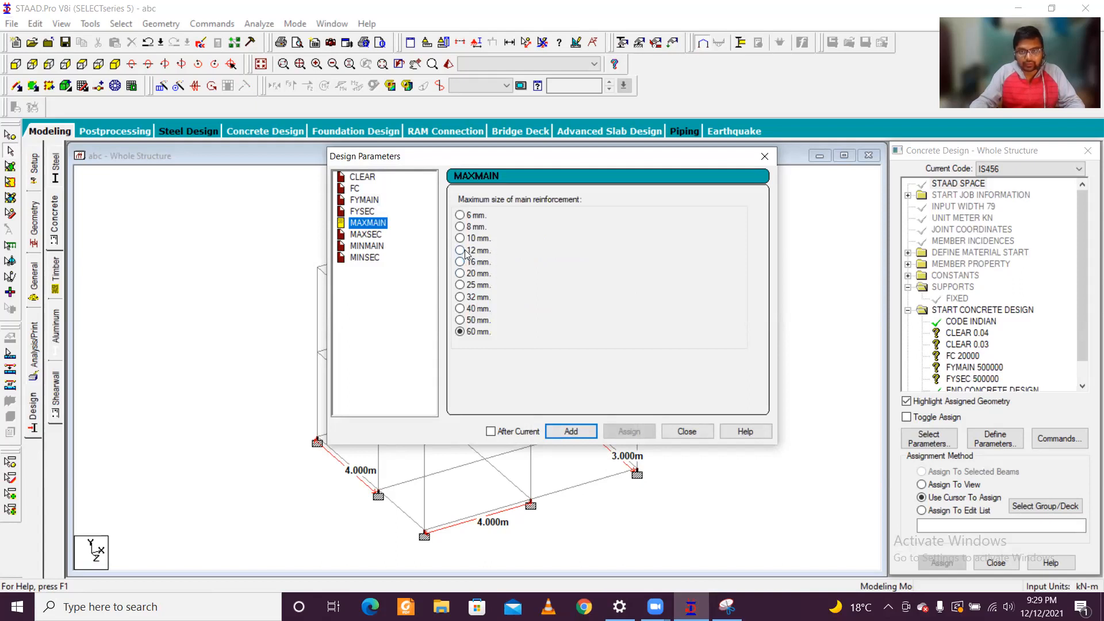
click(465, 264)
click(571, 432)
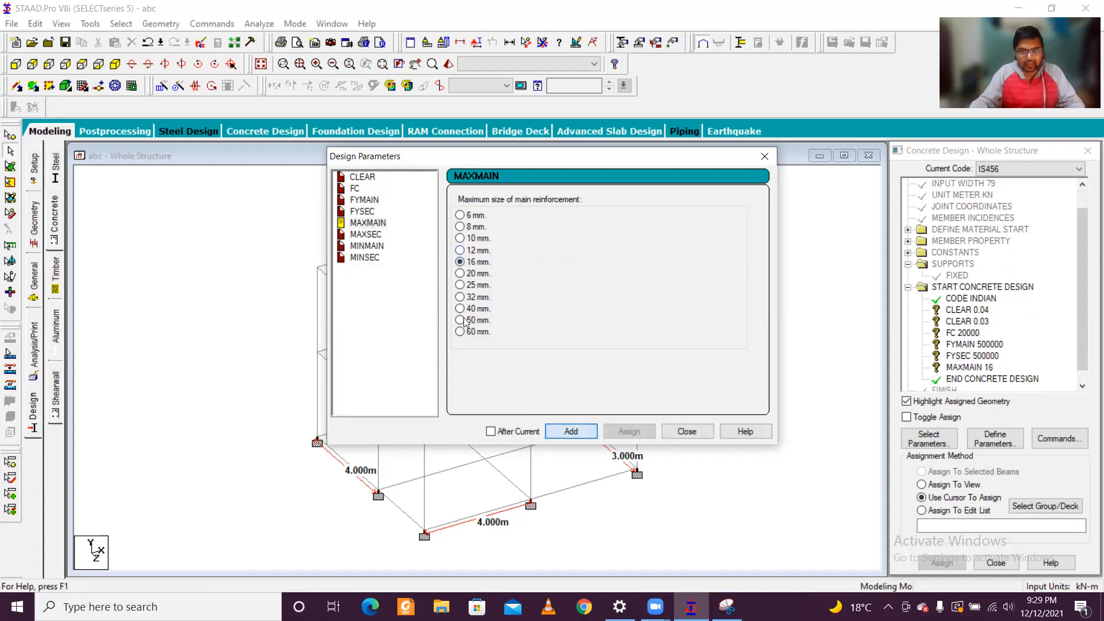
click(374, 235)
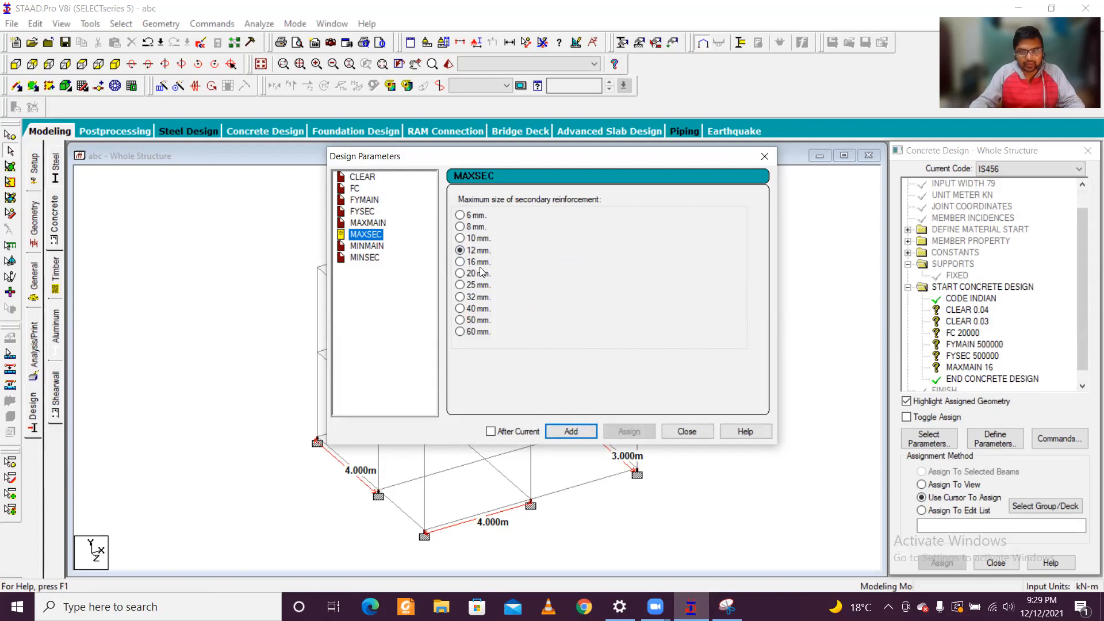
click(467, 240)
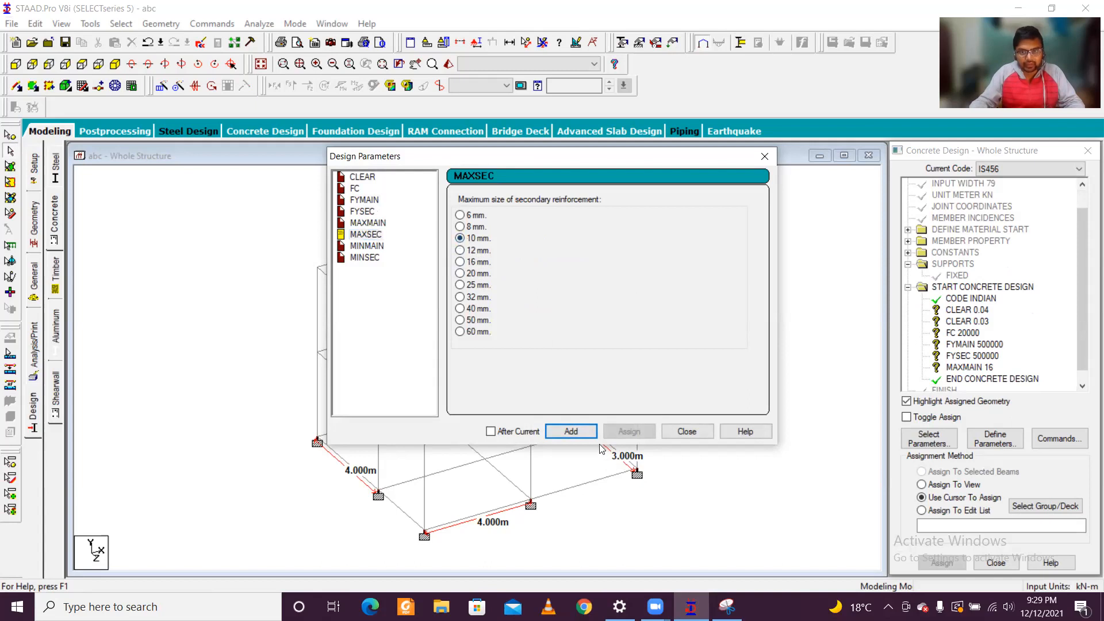
click(572, 431)
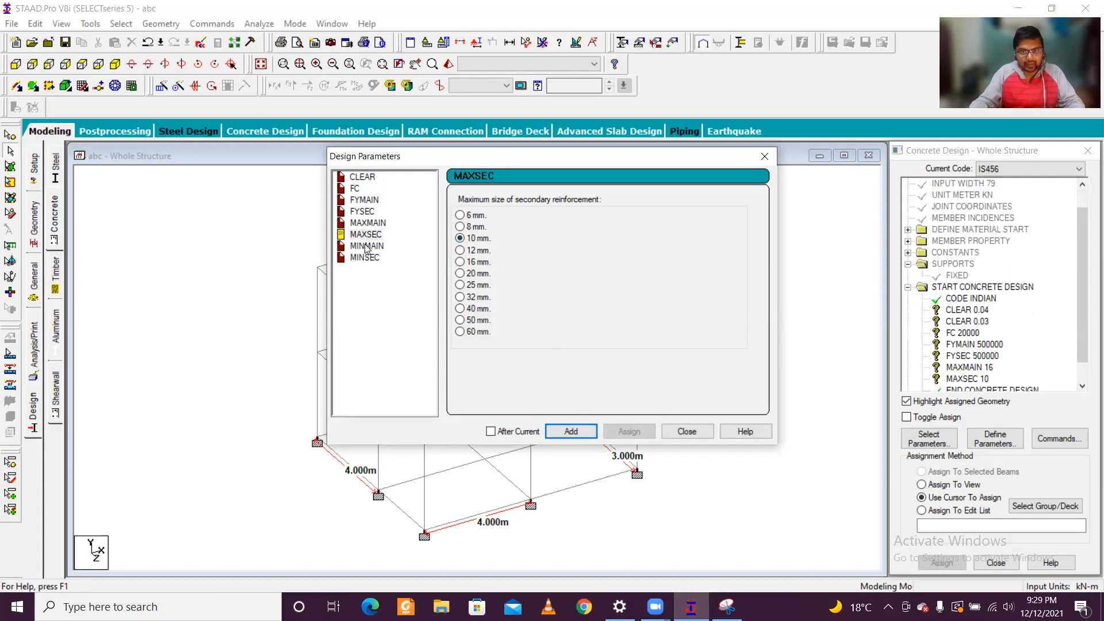
Step: Add a MINMAIN parameter of 12 mm and a MINSEC parameter of 8 mm, and finish defining design parameters
click(368, 247)
click(461, 251)
click(571, 432)
click(368, 258)
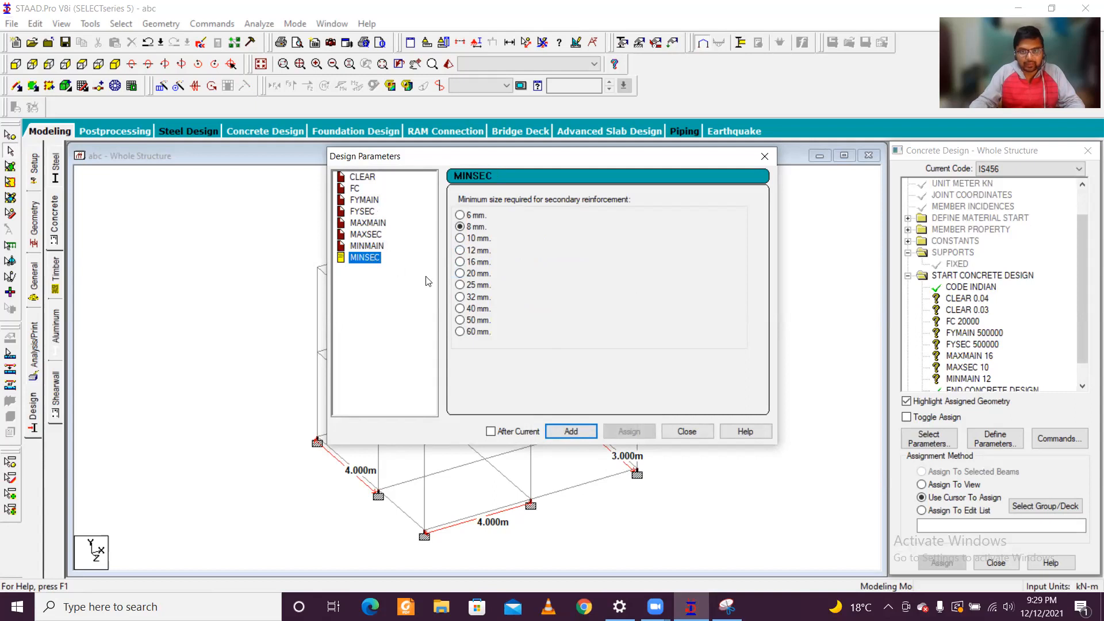
click(572, 432)
click(687, 431)
Step: Assign the CLEAR 0.04 parameter to all columns by selecting the members parallel to Y
scroll(1001, 363, down, 1)
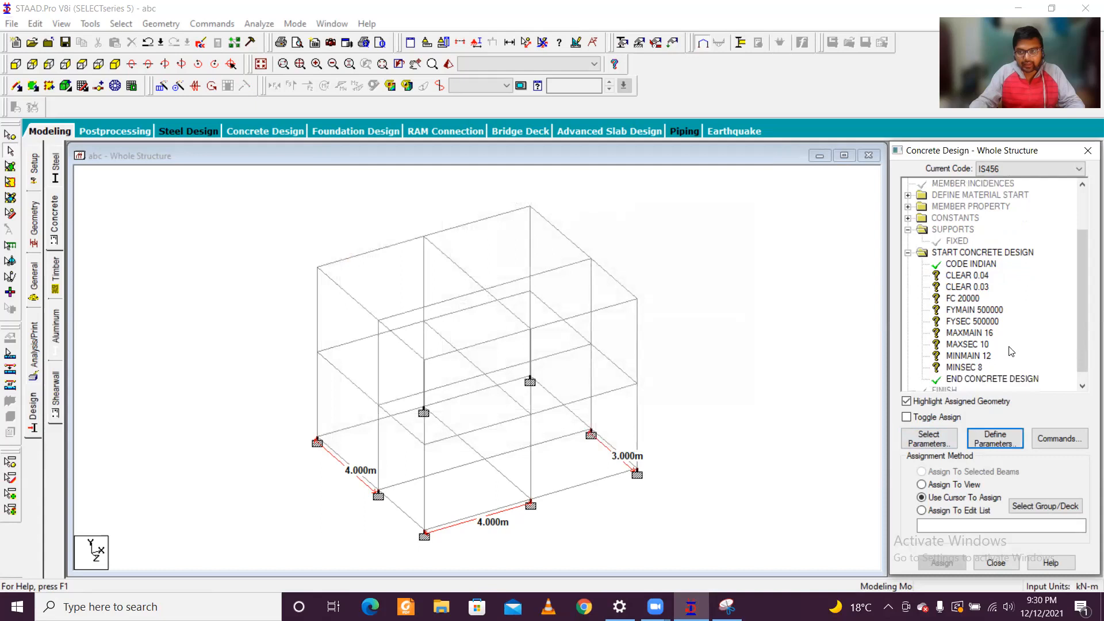
click(985, 276)
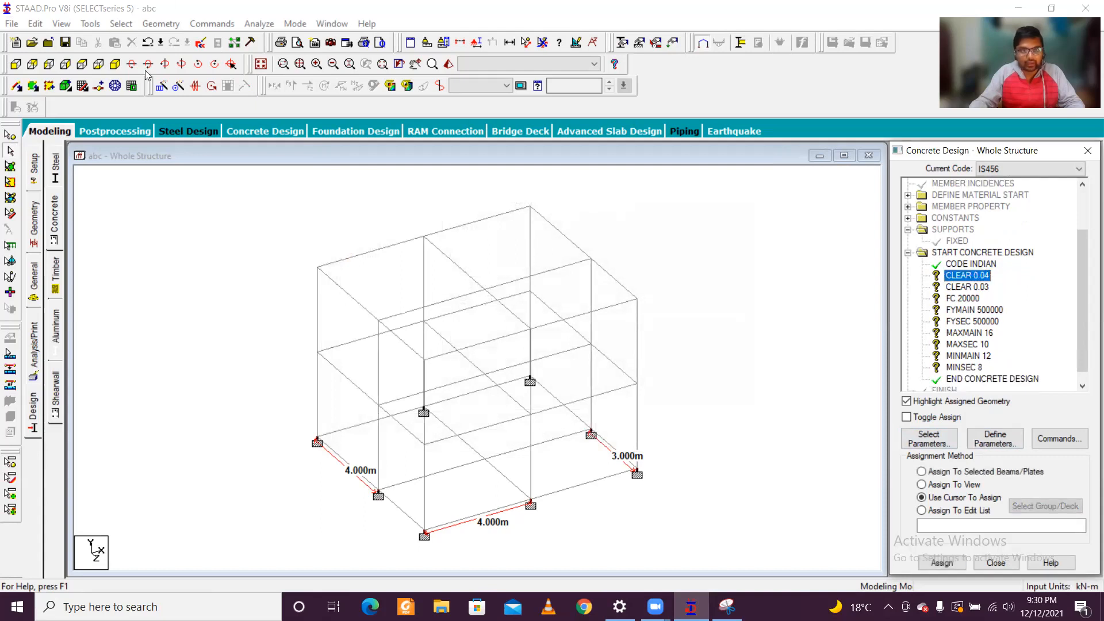
click(121, 23)
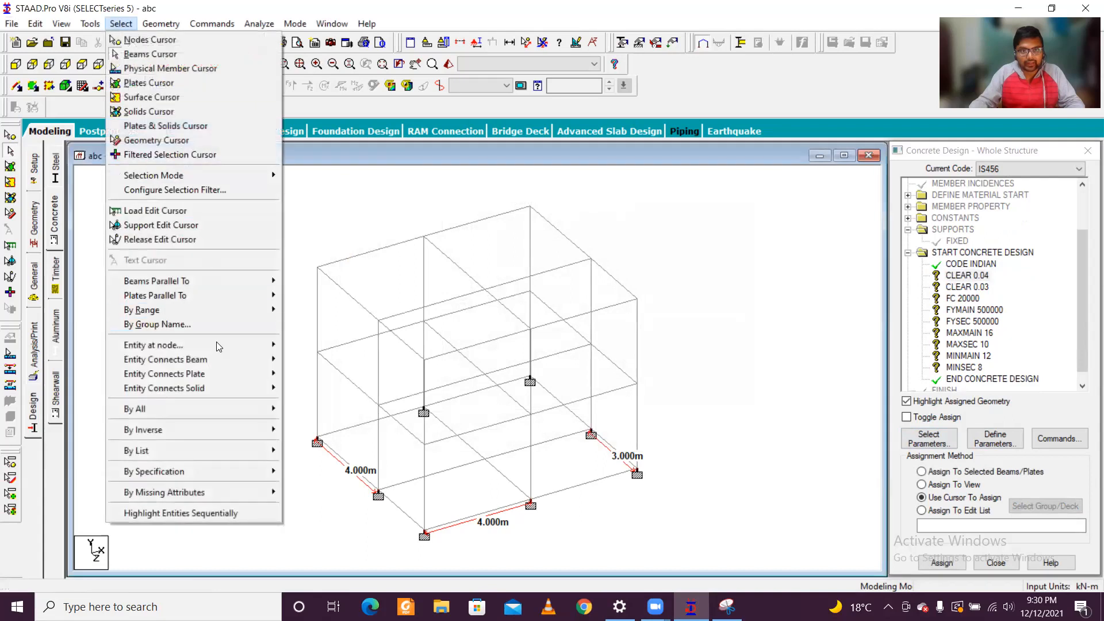
mouse_move(264, 280)
click(310, 307)
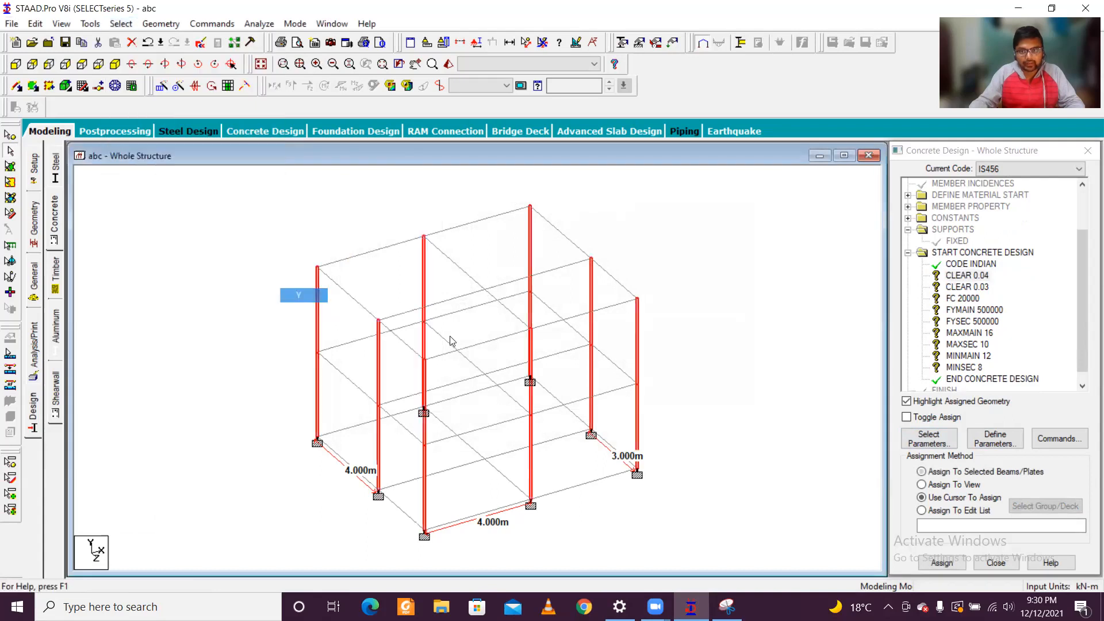
click(946, 565)
click(1013, 396)
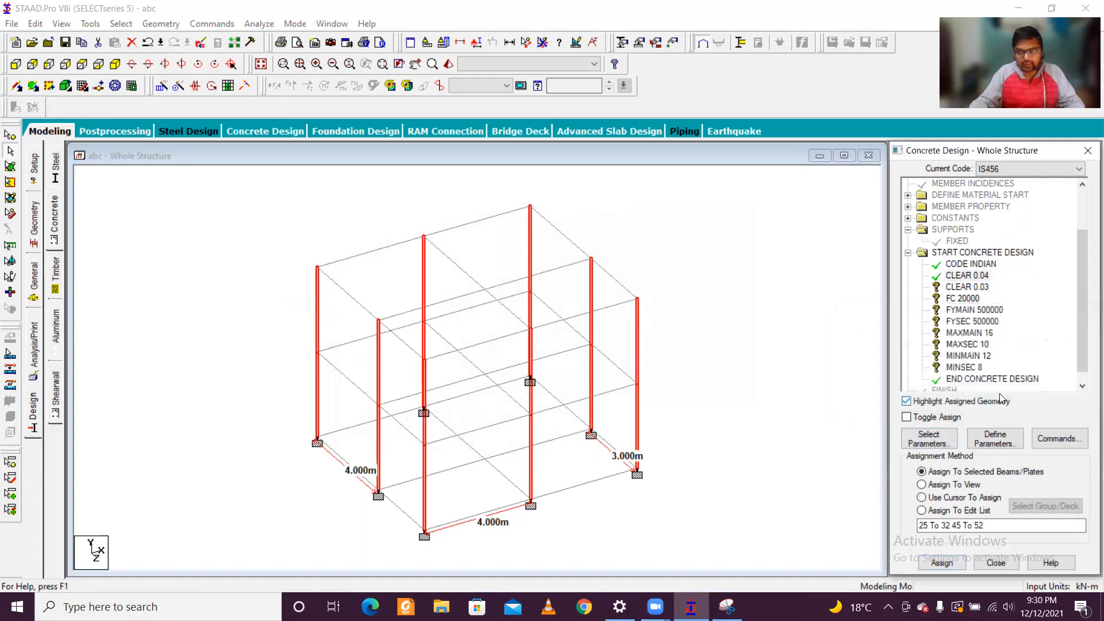
Step: Assign the CLEAR 0.03 parameter to all horizontal beams by selecting the members parallel to X and Z
click(971, 287)
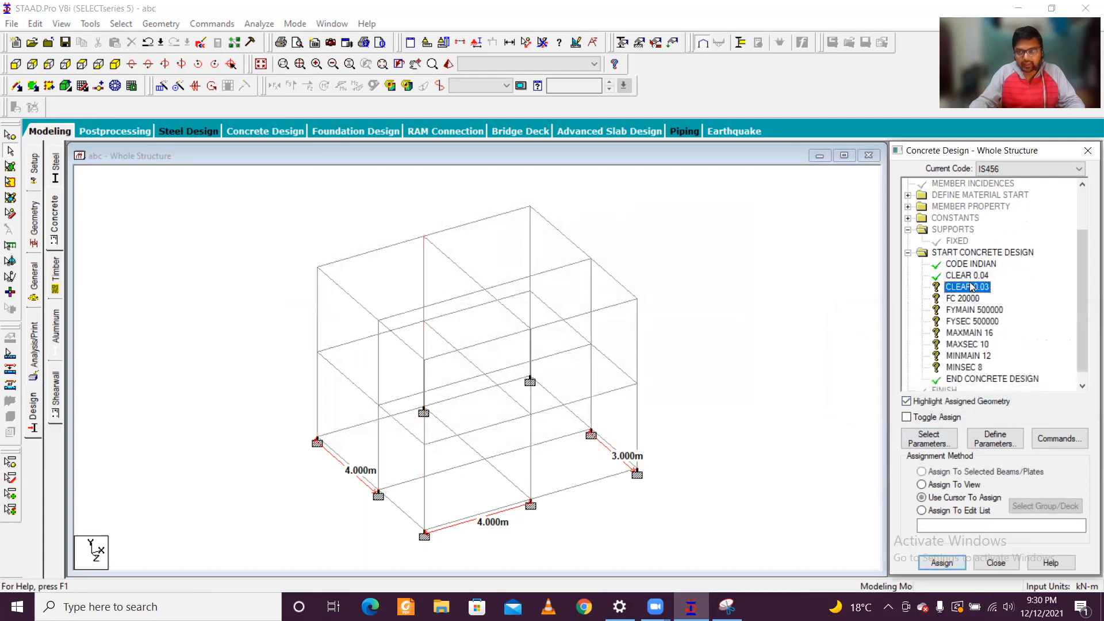
click(121, 24)
mouse_move(225, 283)
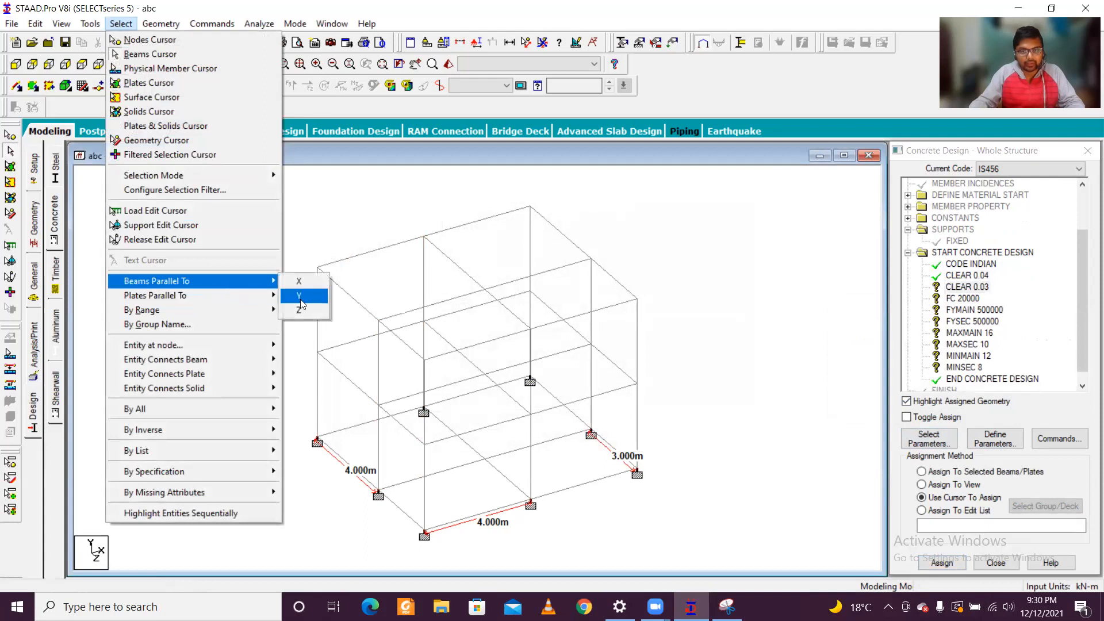
click(299, 281)
click(121, 24)
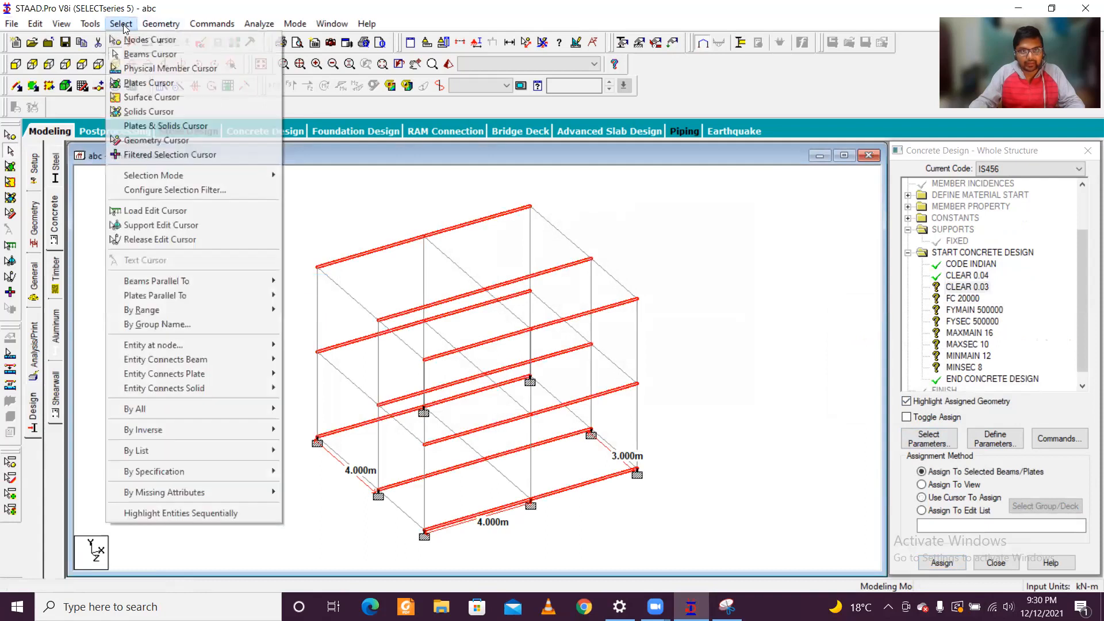
mouse_move(267, 280)
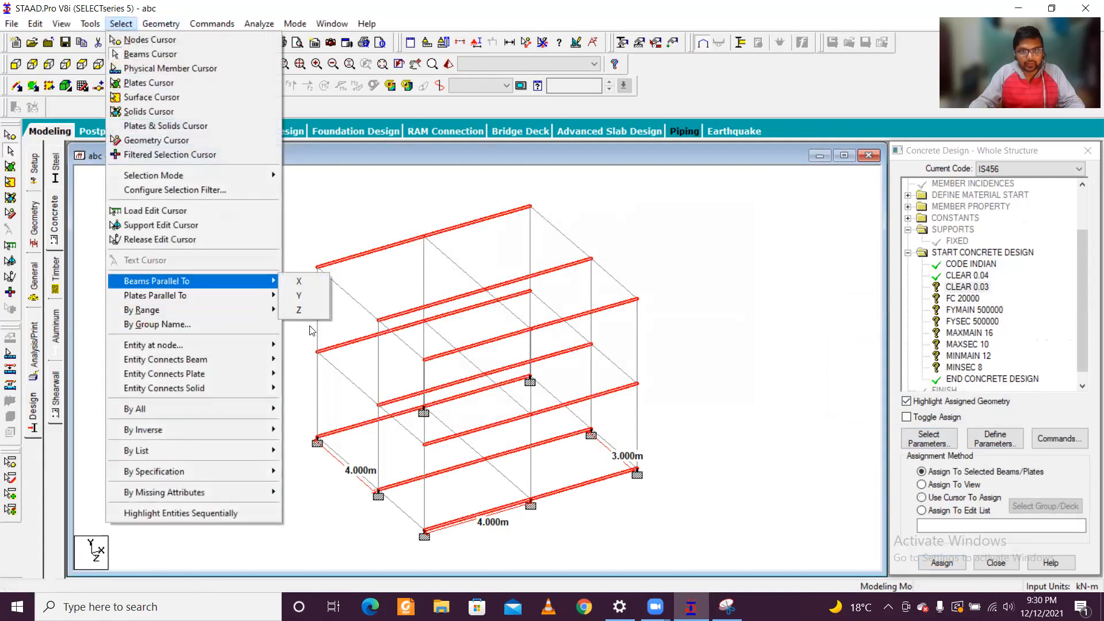
click(305, 311)
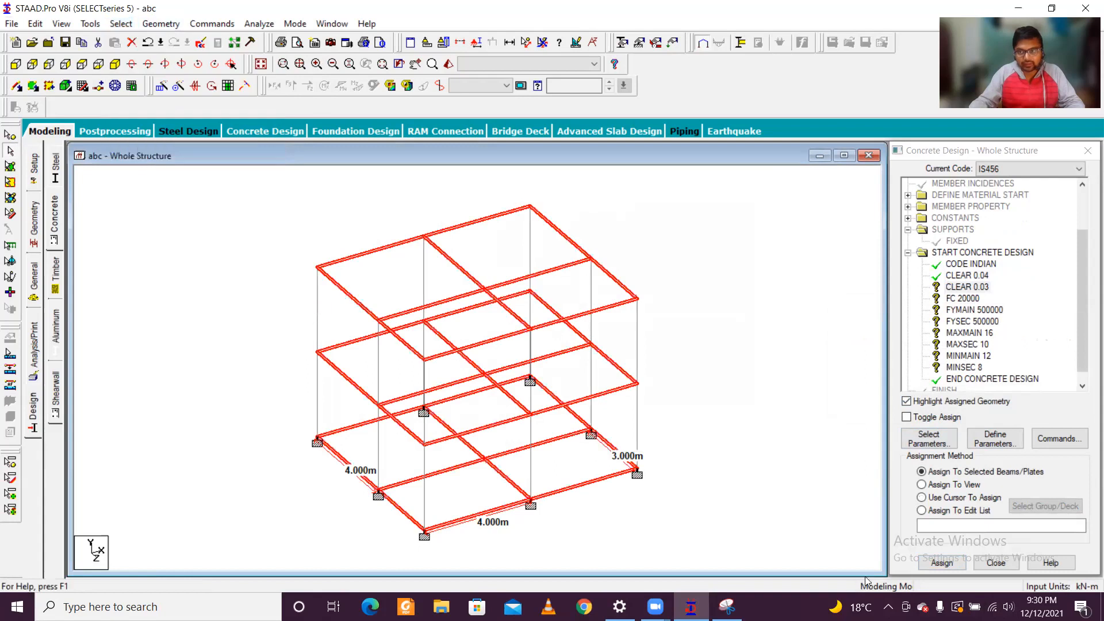
click(937, 567)
click(1013, 394)
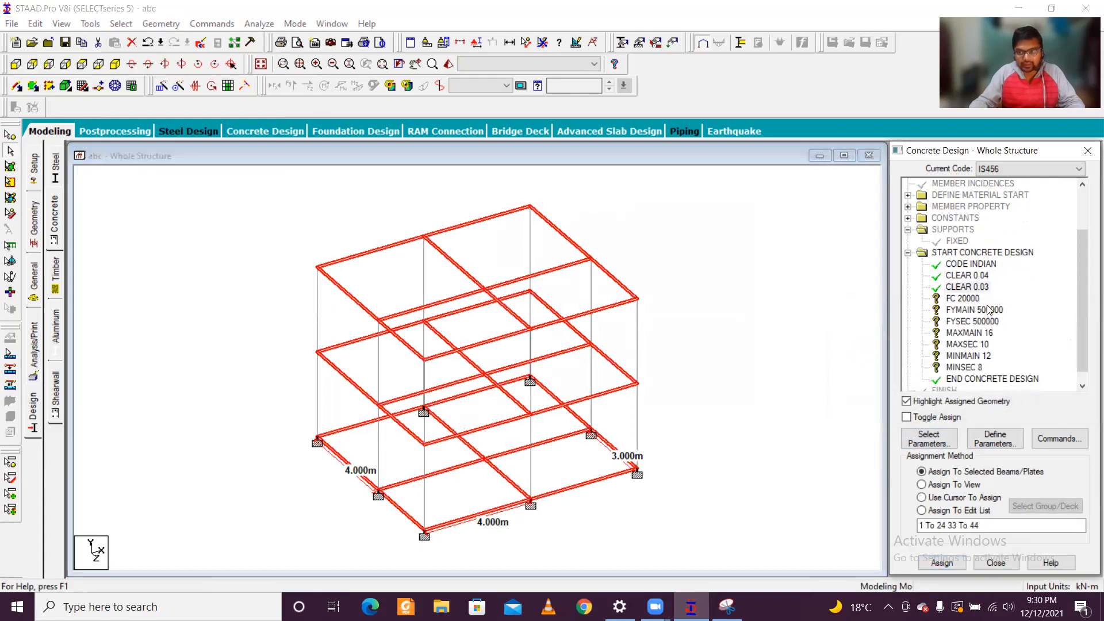
Step: Assign the FC 20000 parameter to every member in the view
click(971, 298)
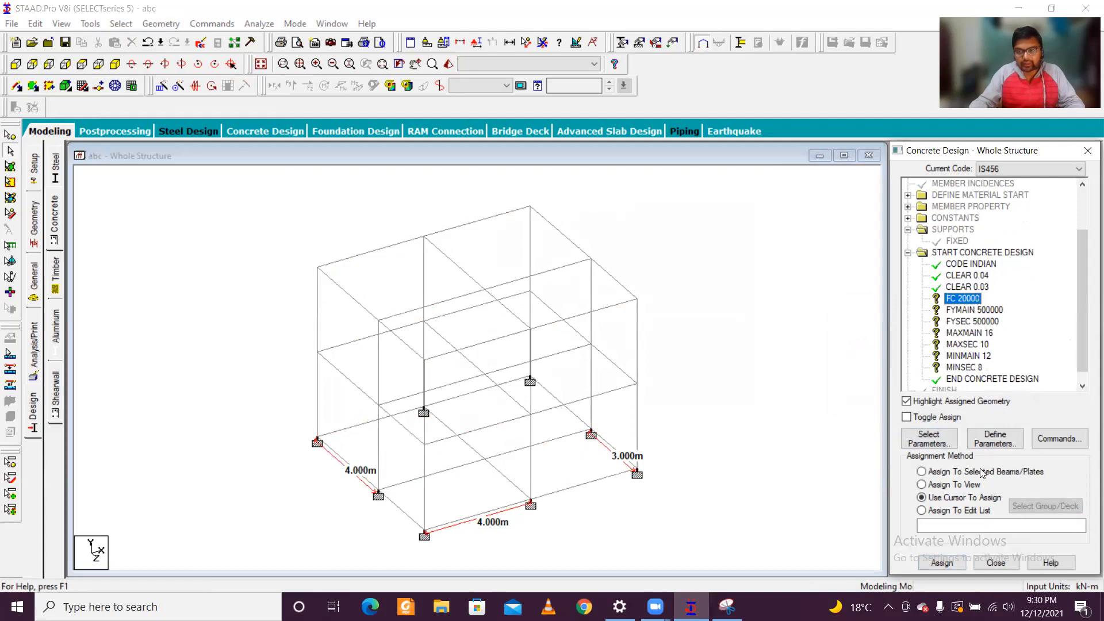
click(949, 488)
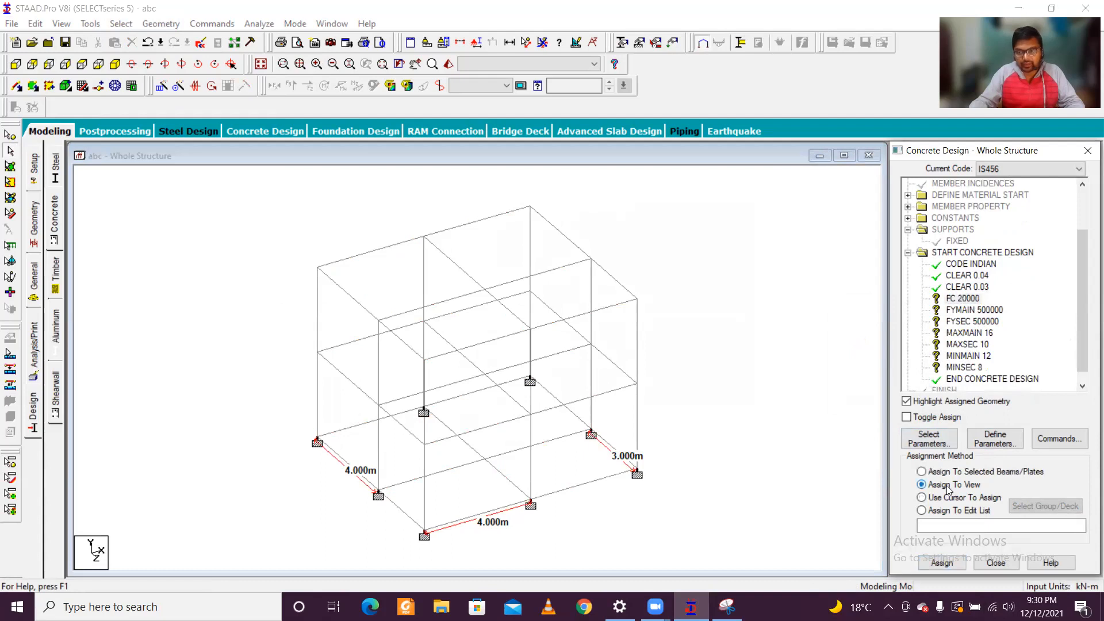
click(942, 564)
click(1012, 395)
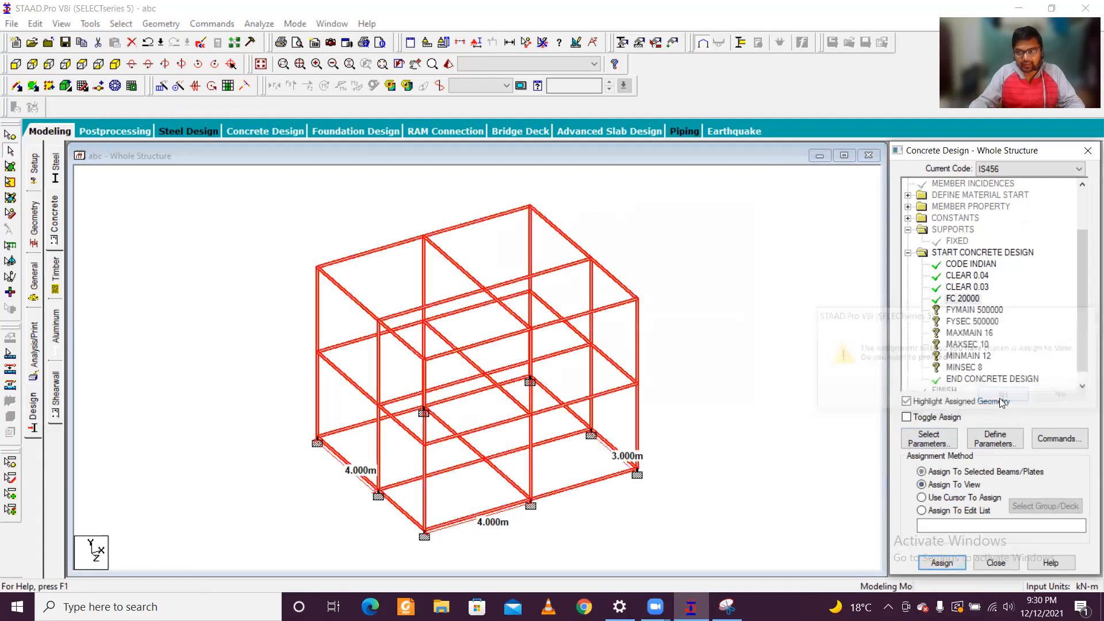
Step: Assign the FYMAIN 500000 and FYSEC 500000 parameters to every member in the view
click(975, 311)
click(956, 485)
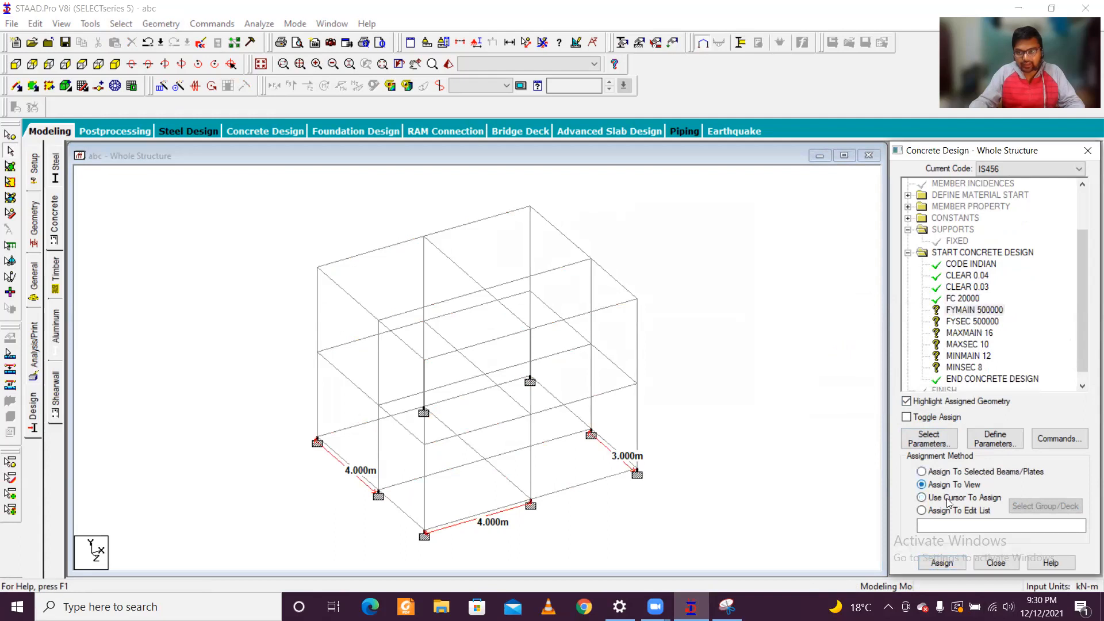
click(942, 561)
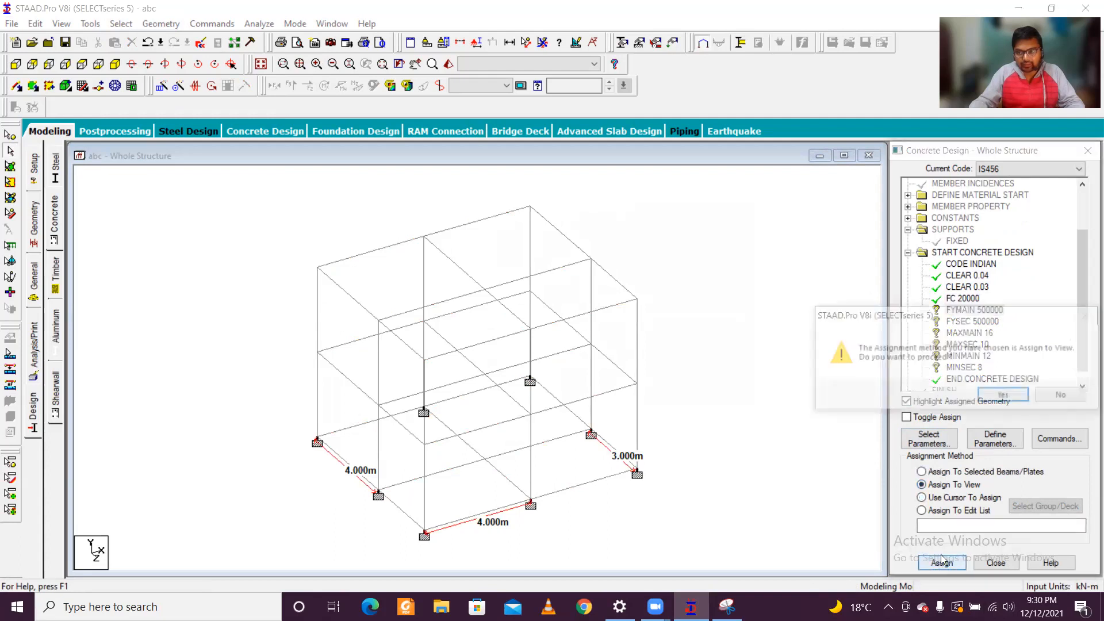
click(1006, 397)
click(981, 324)
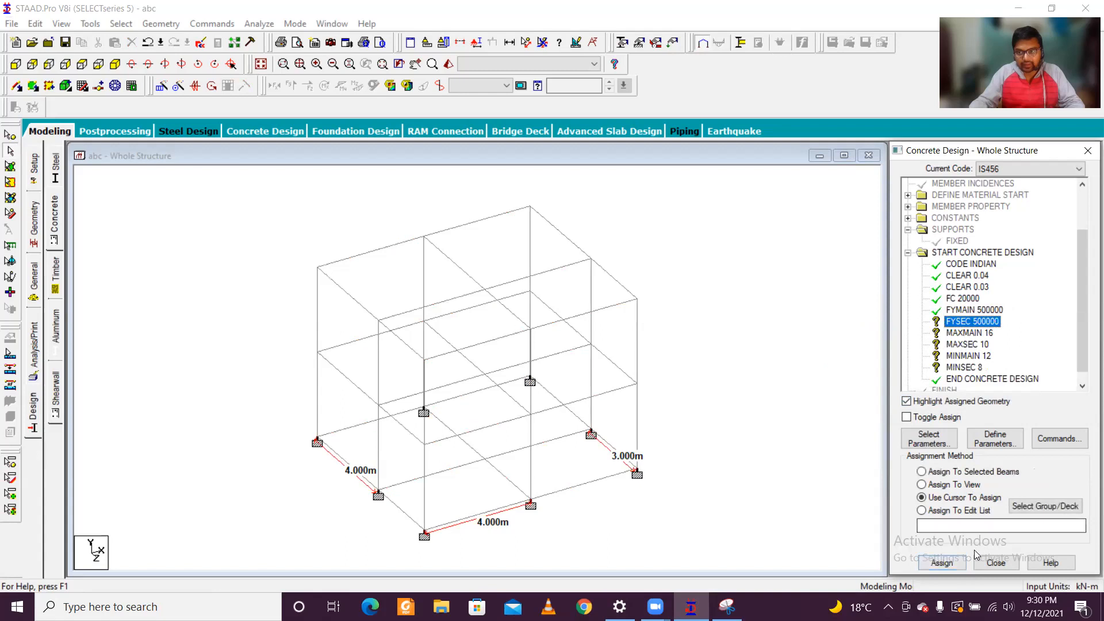
click(959, 487)
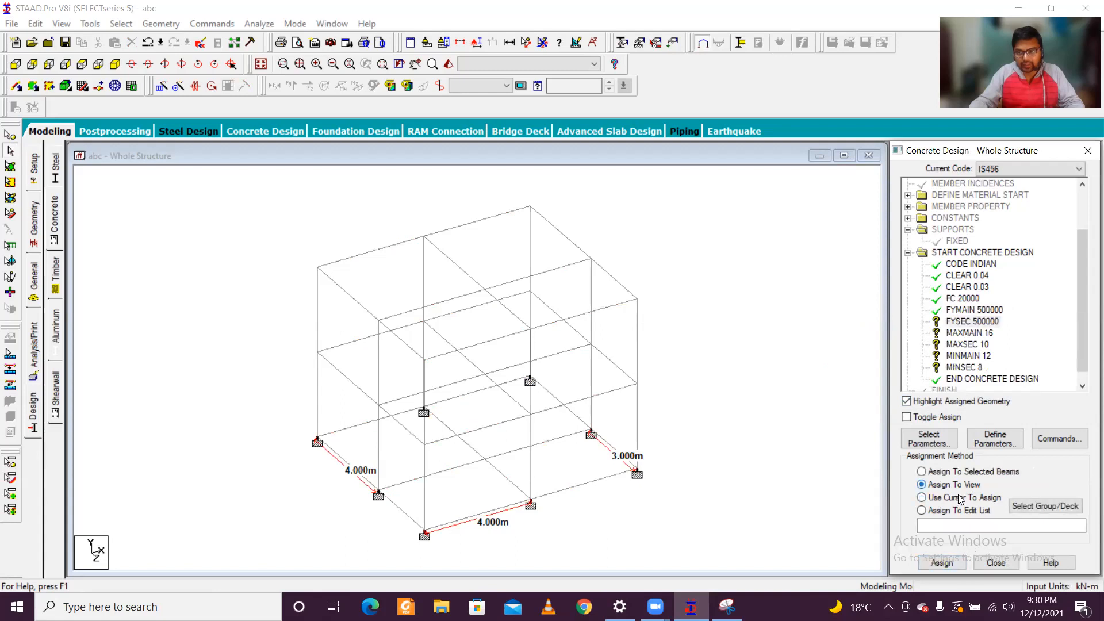
key(Return)
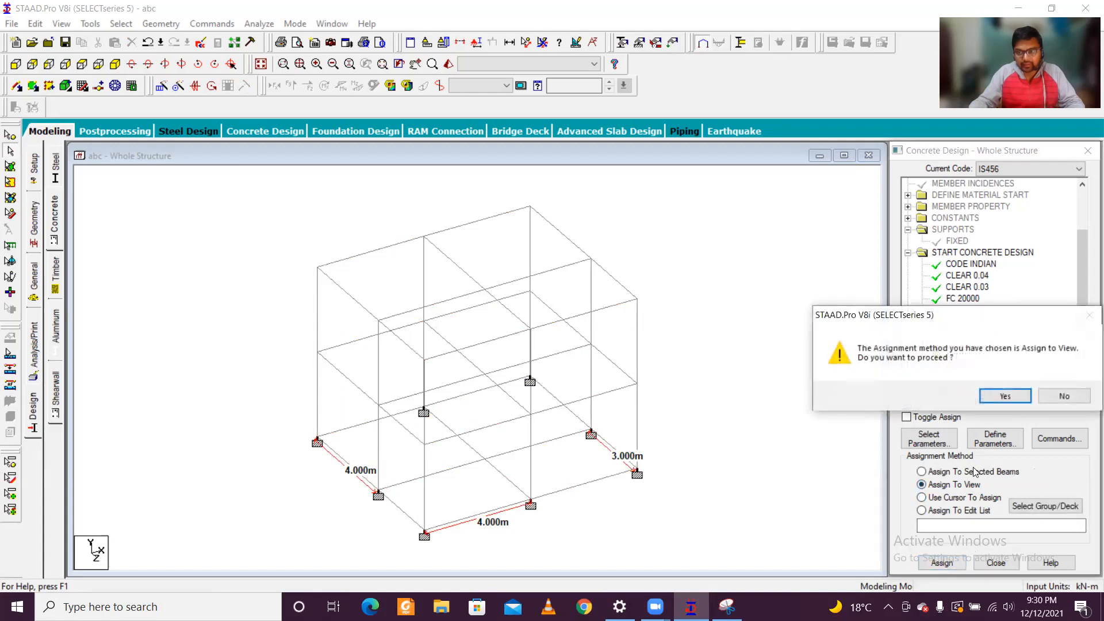
click(1005, 396)
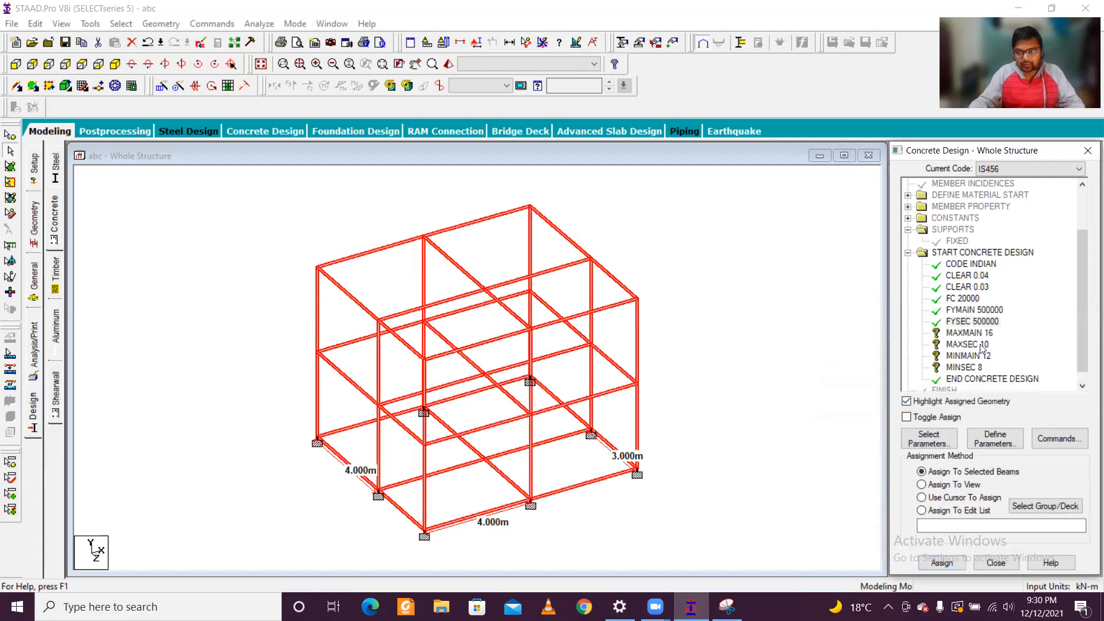
Step: Assign the MAXMAIN 16 and MAXSEC 10 parameters to every member in the view
click(982, 345)
click(940, 486)
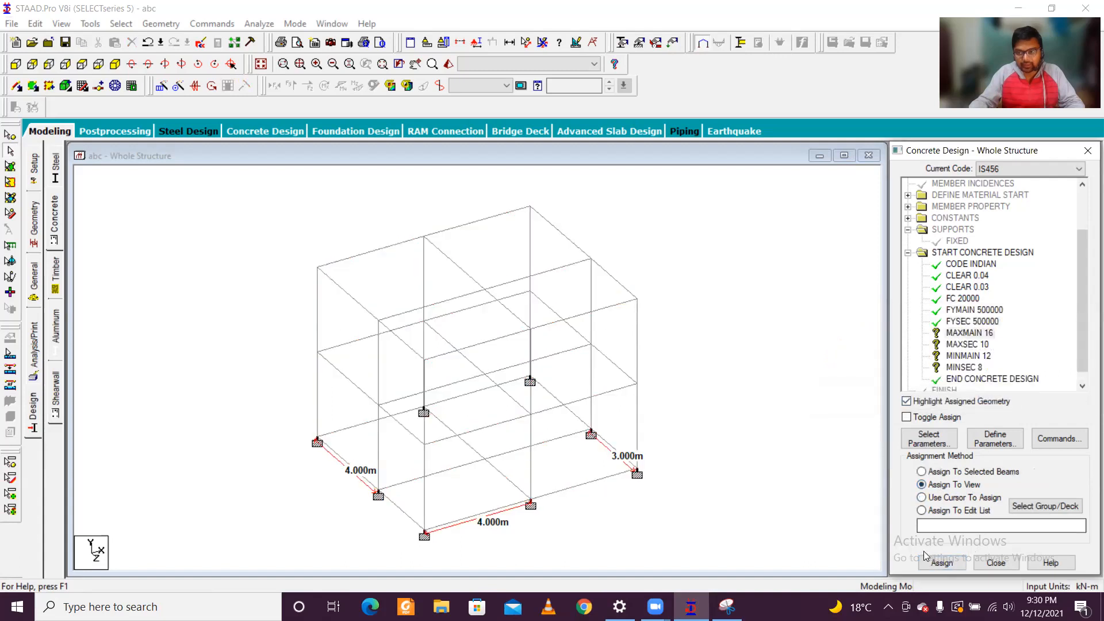
click(927, 559)
click(1005, 395)
click(984, 346)
click(955, 485)
click(943, 560)
click(1004, 399)
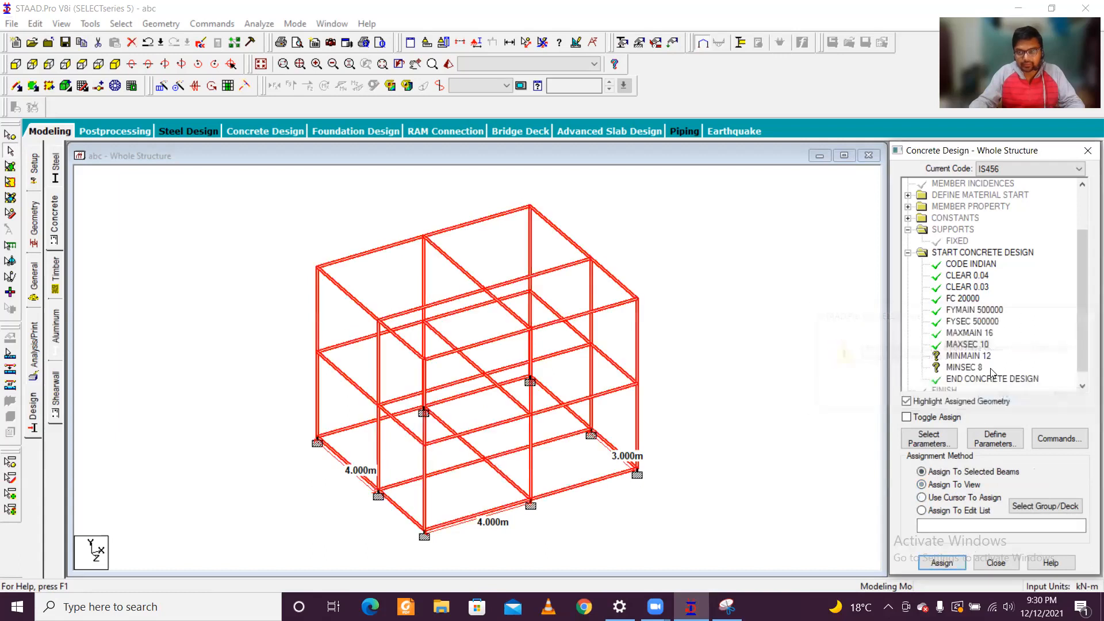
Step: Assign the MINMAIN 12 parameter to every member in the view
click(969, 356)
click(956, 498)
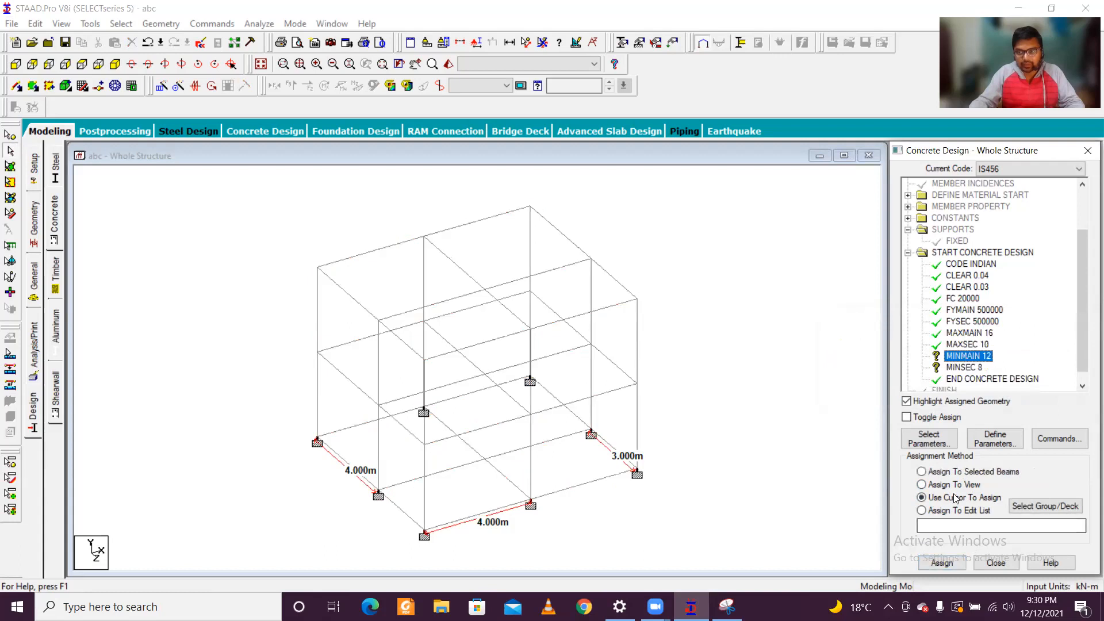
click(954, 485)
click(942, 561)
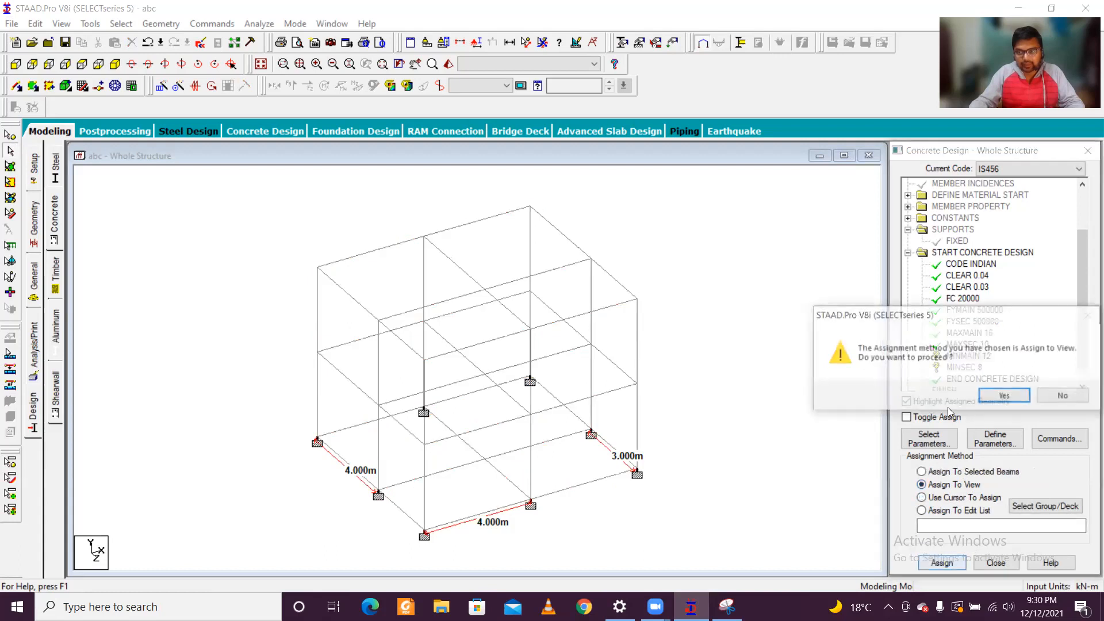
click(999, 395)
Step: Assign the MINSEC 8 parameter to every member in the view
click(964, 367)
click(952, 497)
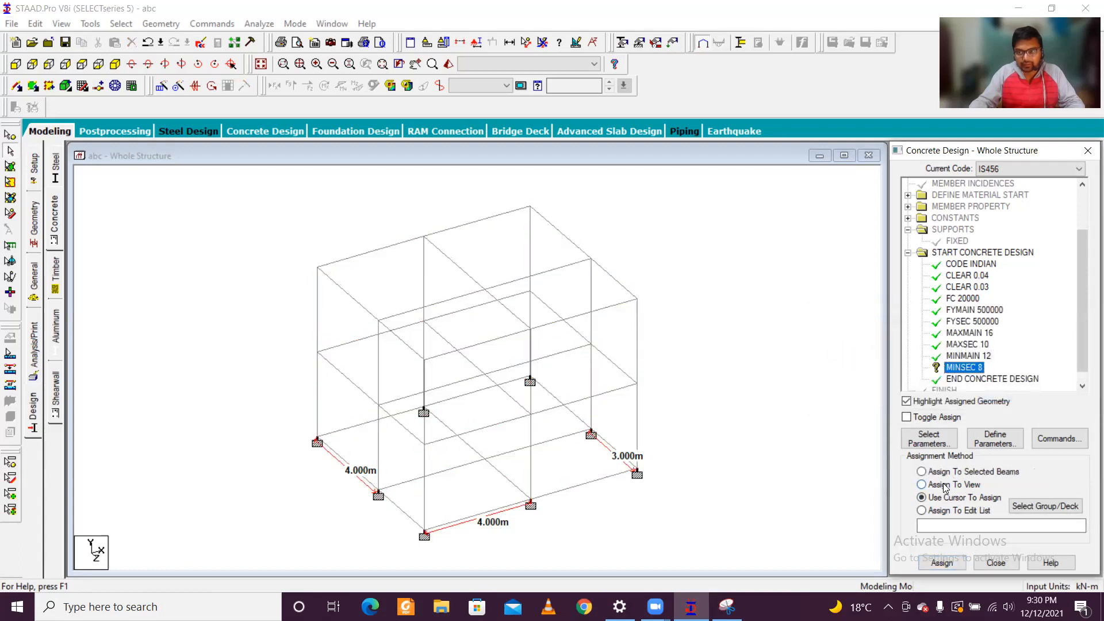
click(946, 486)
click(1006, 397)
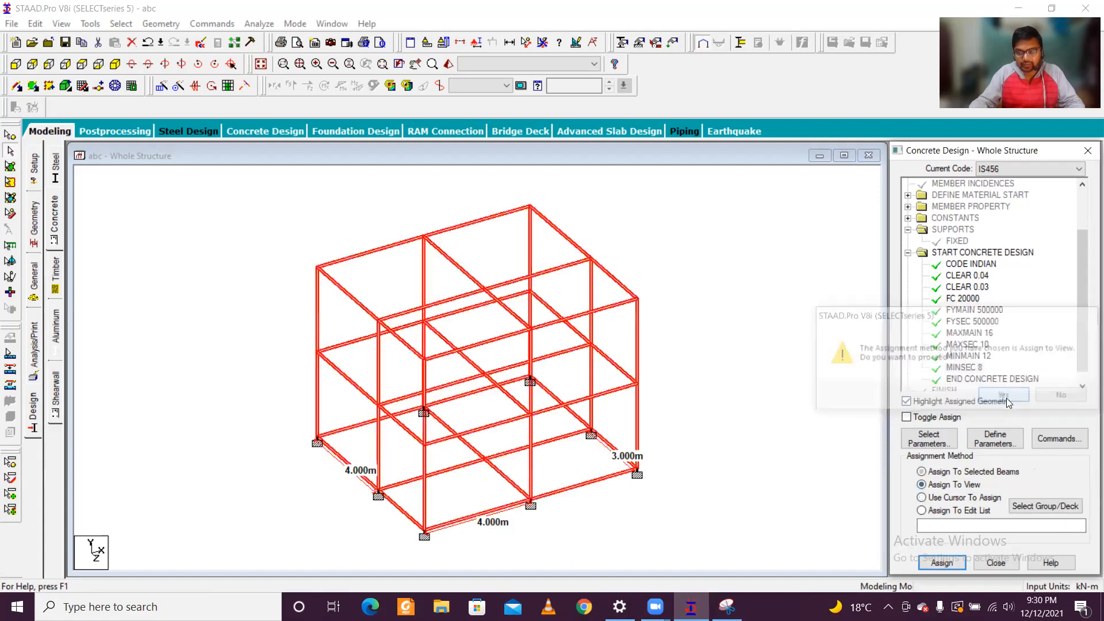
click(921, 497)
Step: Add a DESIGN BEAM command to the concrete design commands
click(1059, 438)
click(898, 477)
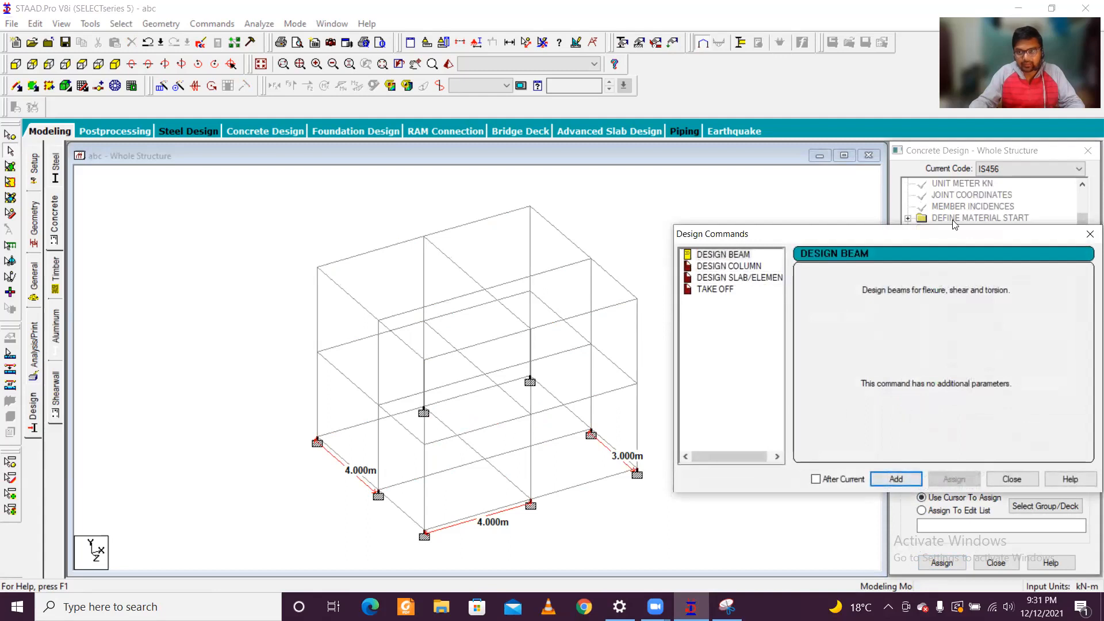
drag(938, 235, 569, 254)
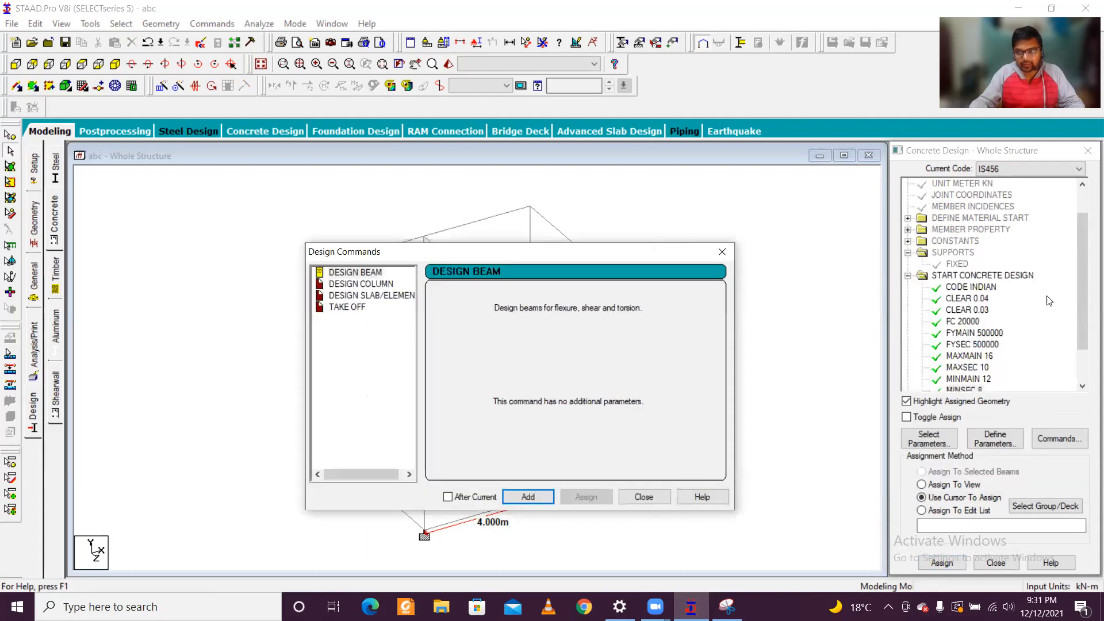
click(616, 319)
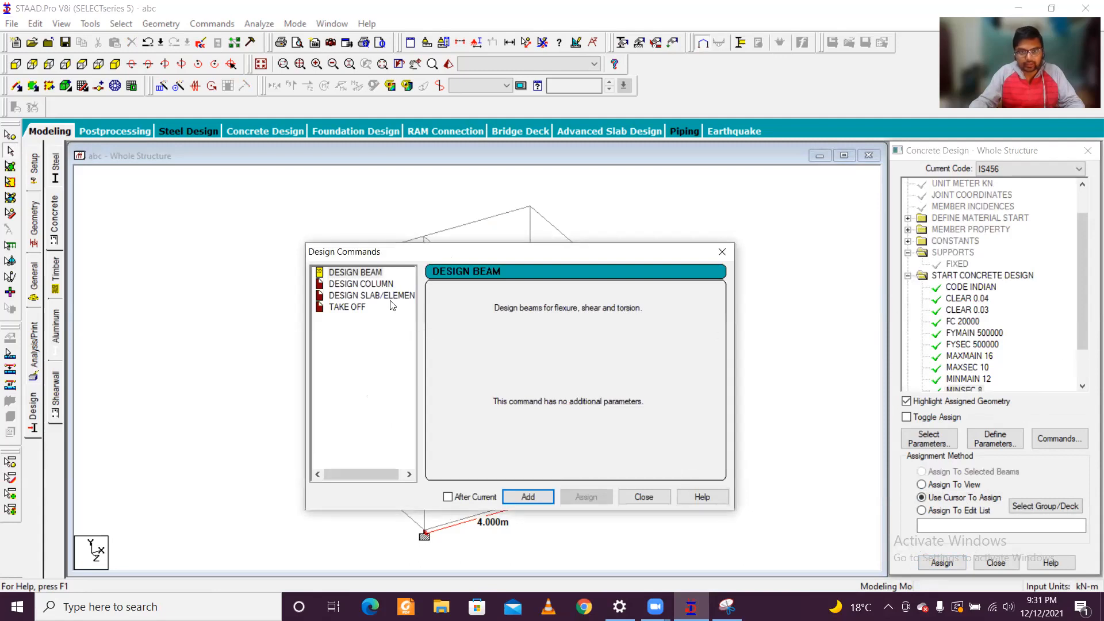
click(722, 251)
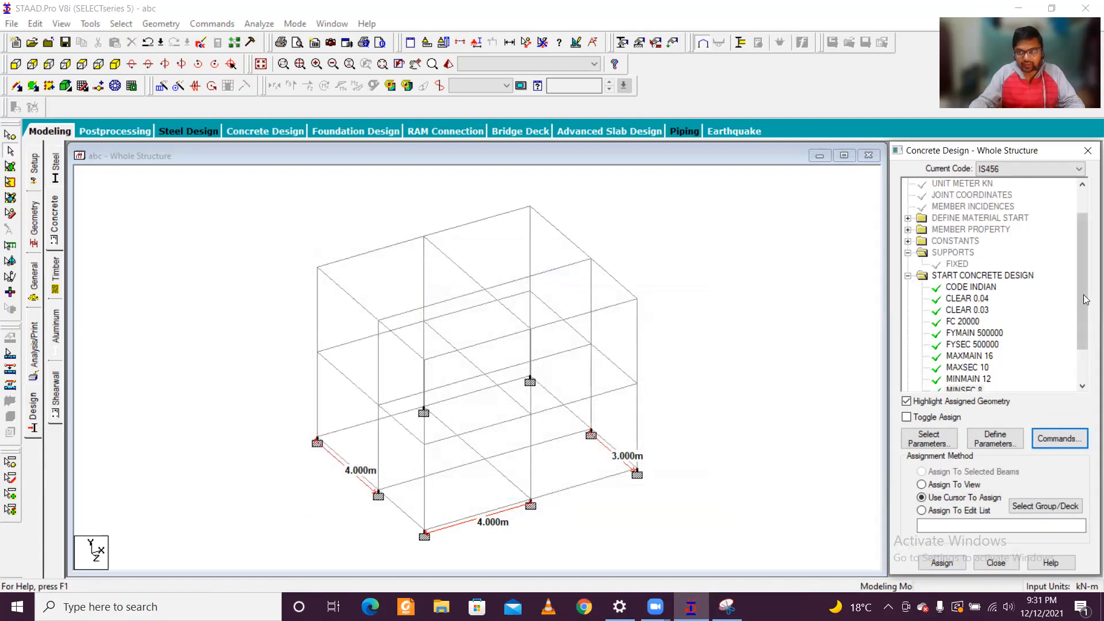
Step: Add the DESIGN COLUMN and TAKE OFF commands to the concrete design
click(1040, 437)
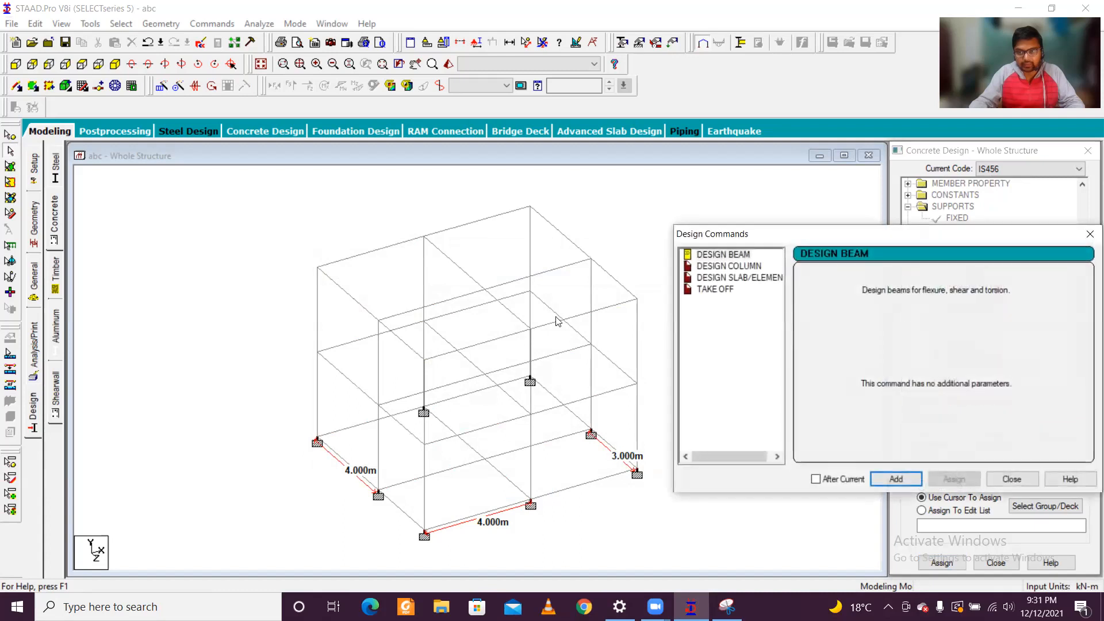
drag(807, 241, 340, 210)
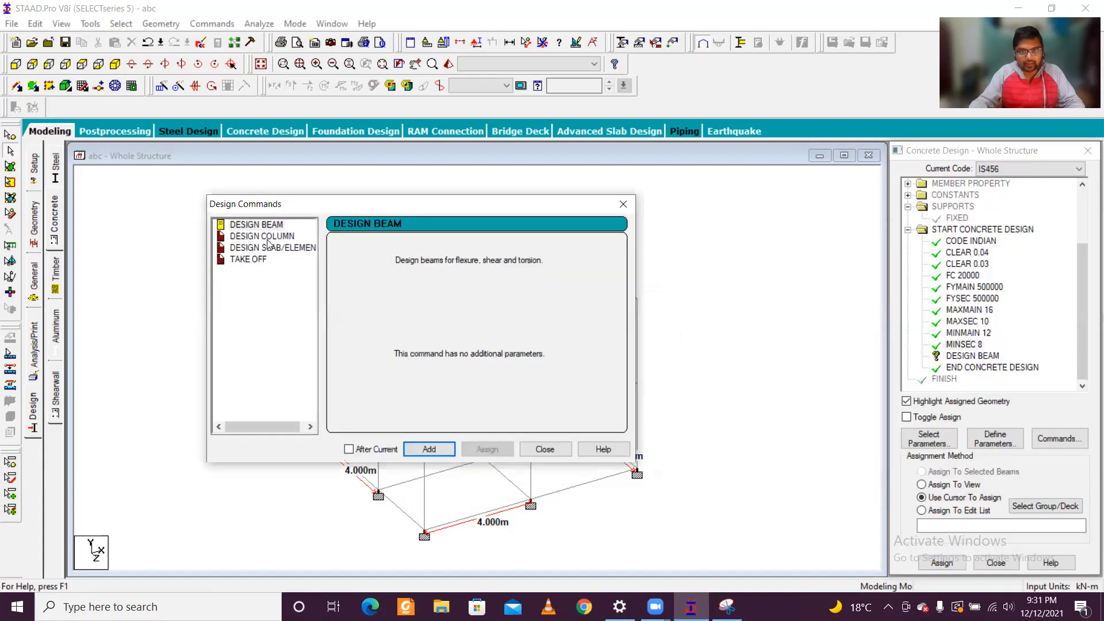
click(267, 237)
click(436, 448)
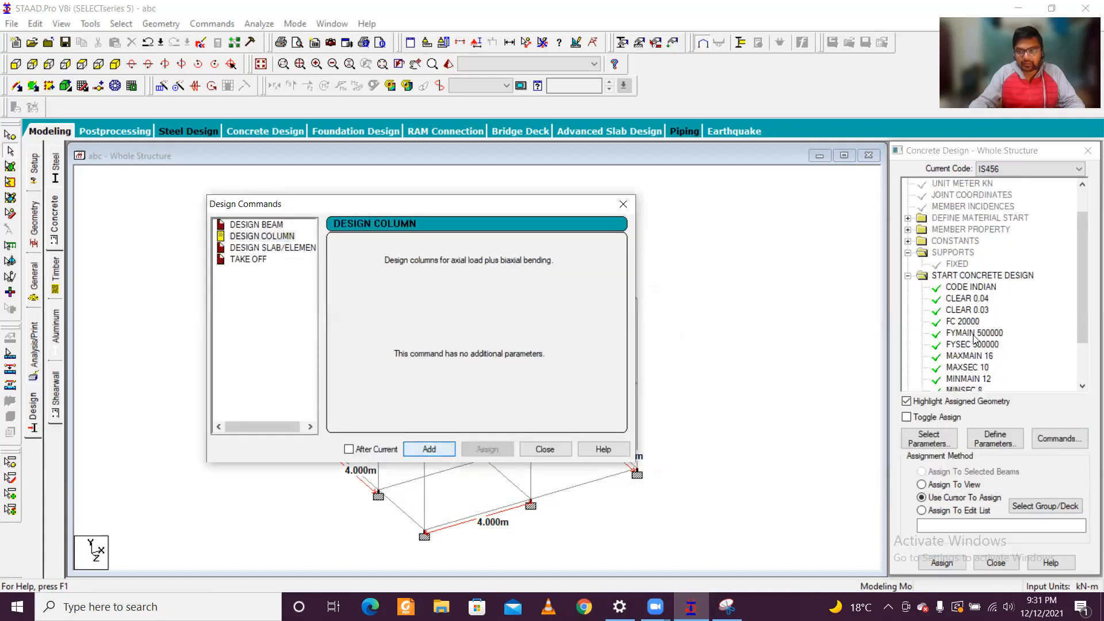
click(286, 260)
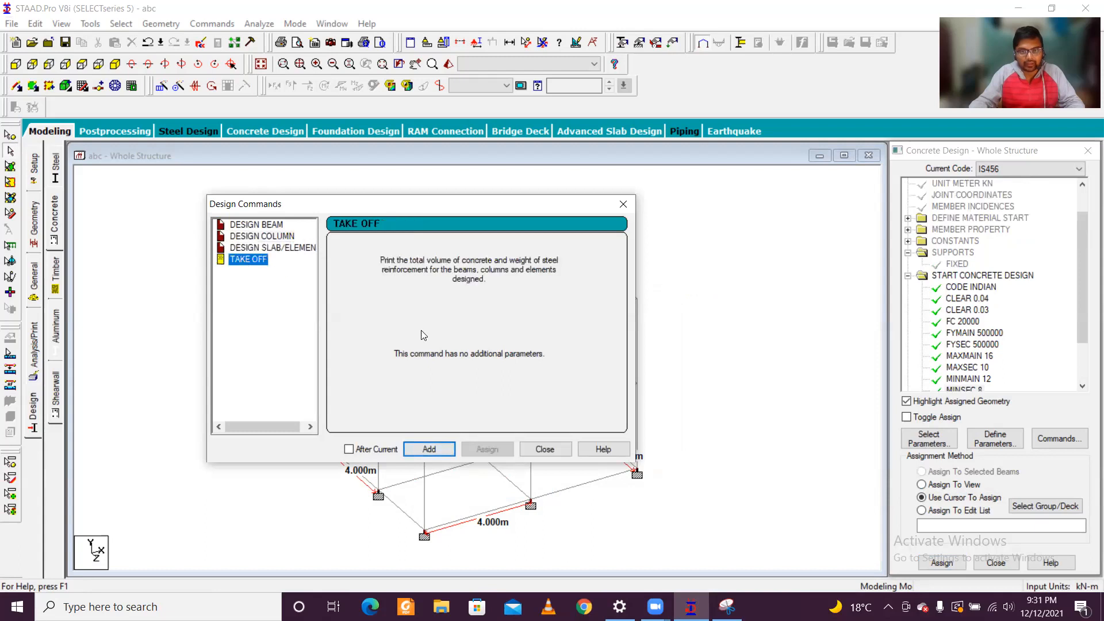
click(436, 448)
click(546, 449)
Step: Assign the DESIGN BEAM command to all members parallel to the X and Z axes
drag(1083, 265, 1083, 362)
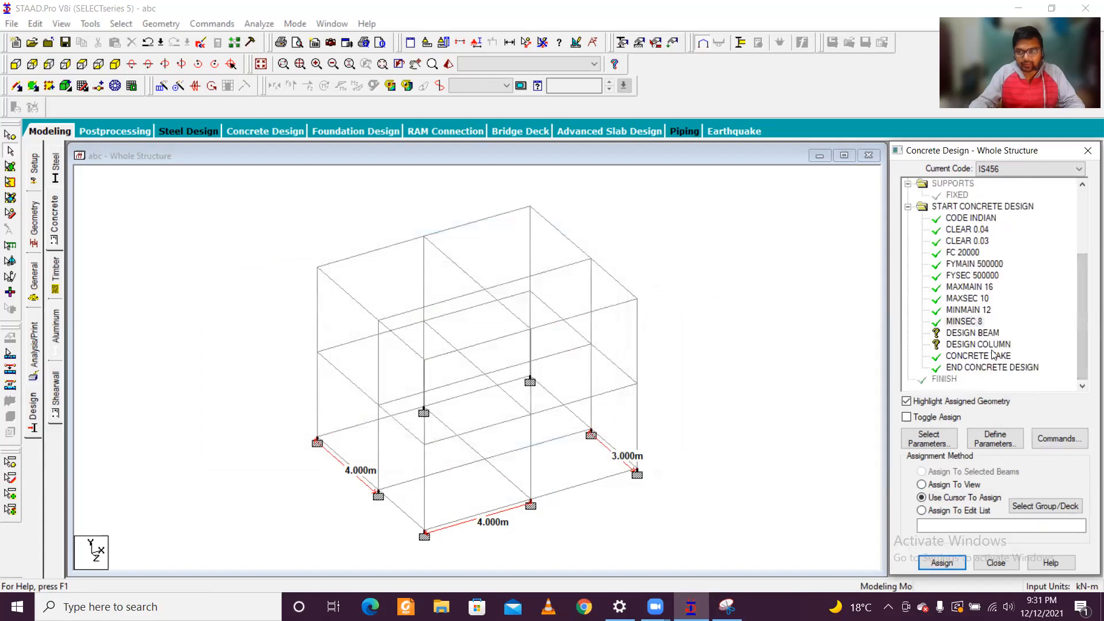
click(972, 333)
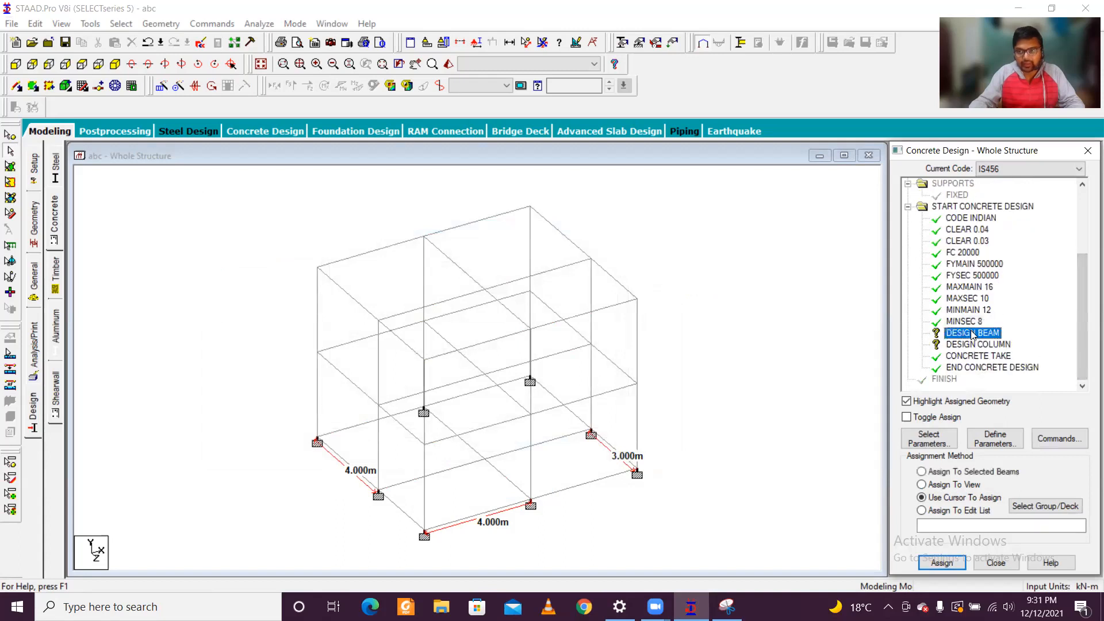
click(122, 24)
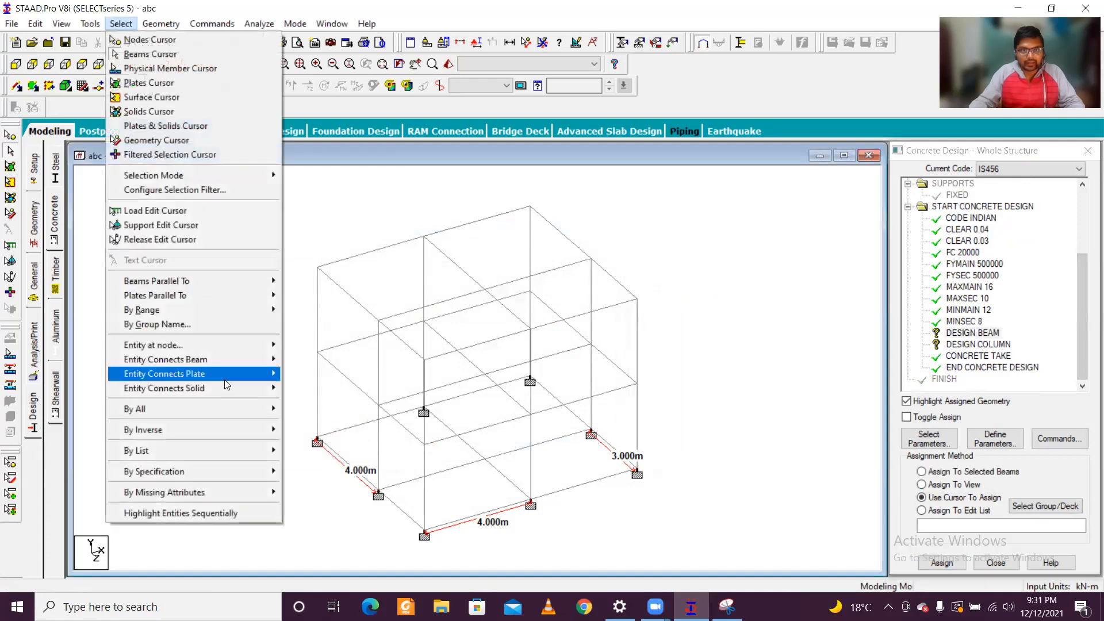
mouse_move(253, 281)
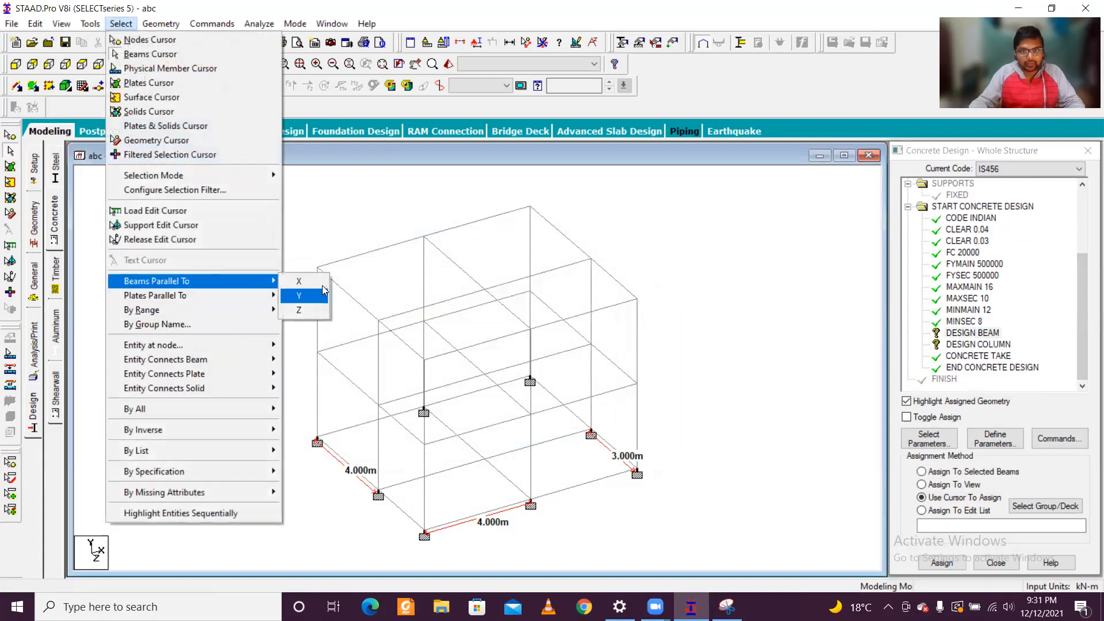
click(299, 281)
click(120, 23)
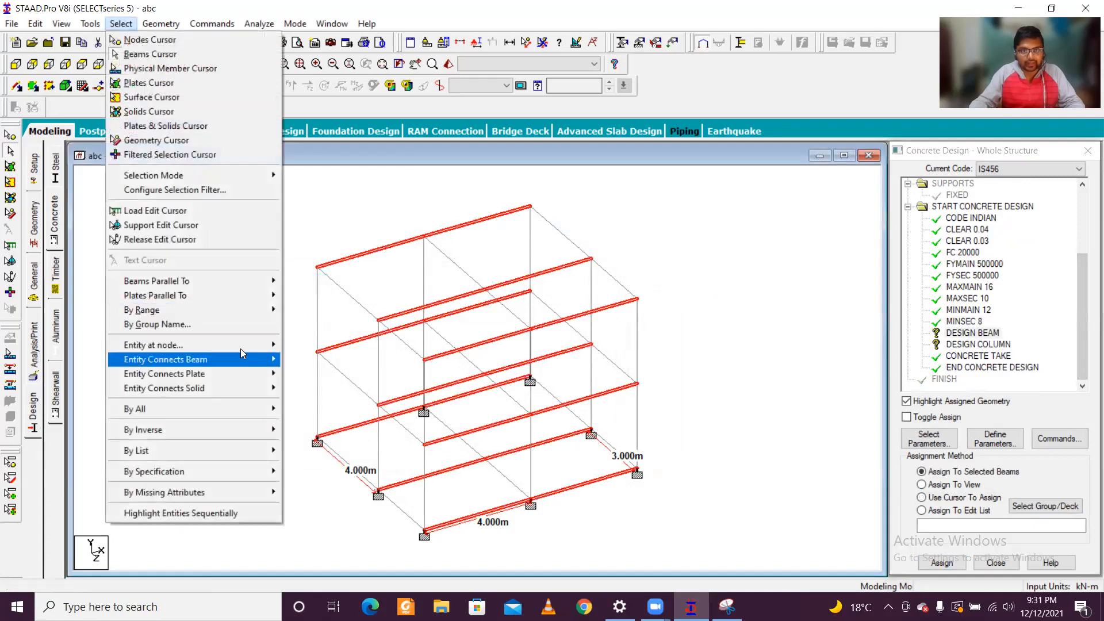
mouse_move(242, 281)
click(322, 312)
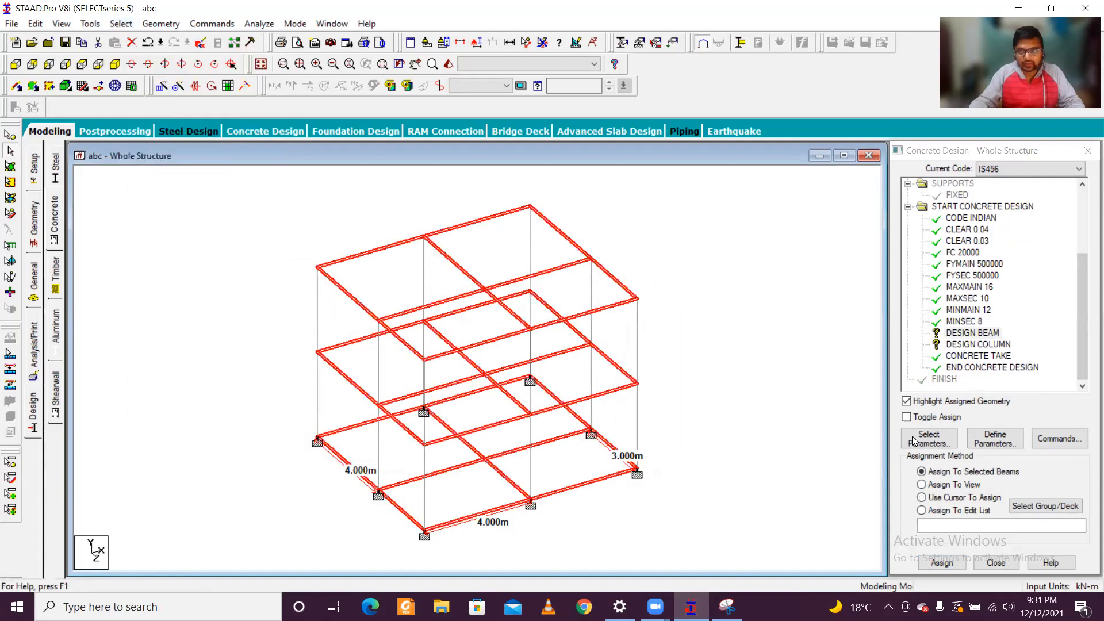
click(942, 562)
click(1006, 400)
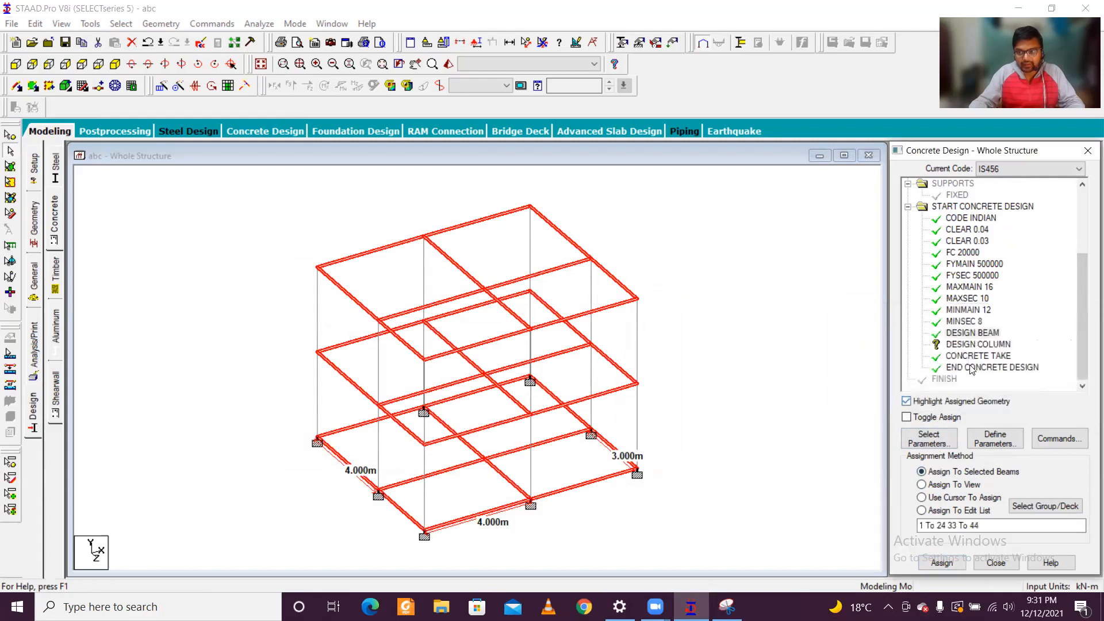
Step: Assign the DESIGN COLUMN command to all members parallel to the Y axis, and clear the selection
click(978, 344)
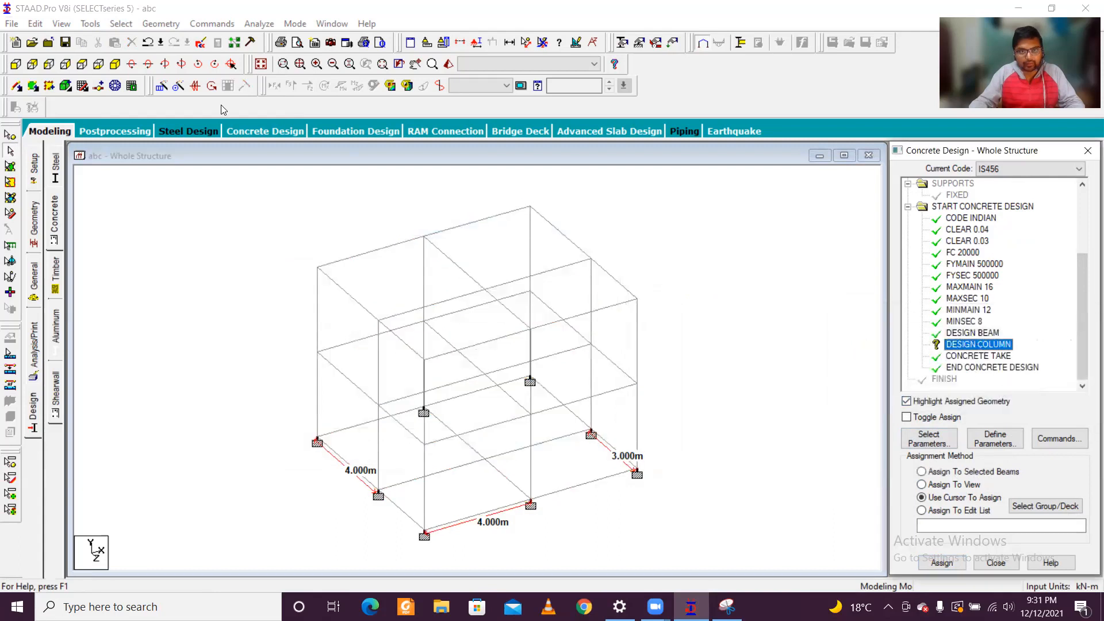
click(121, 23)
mouse_move(256, 281)
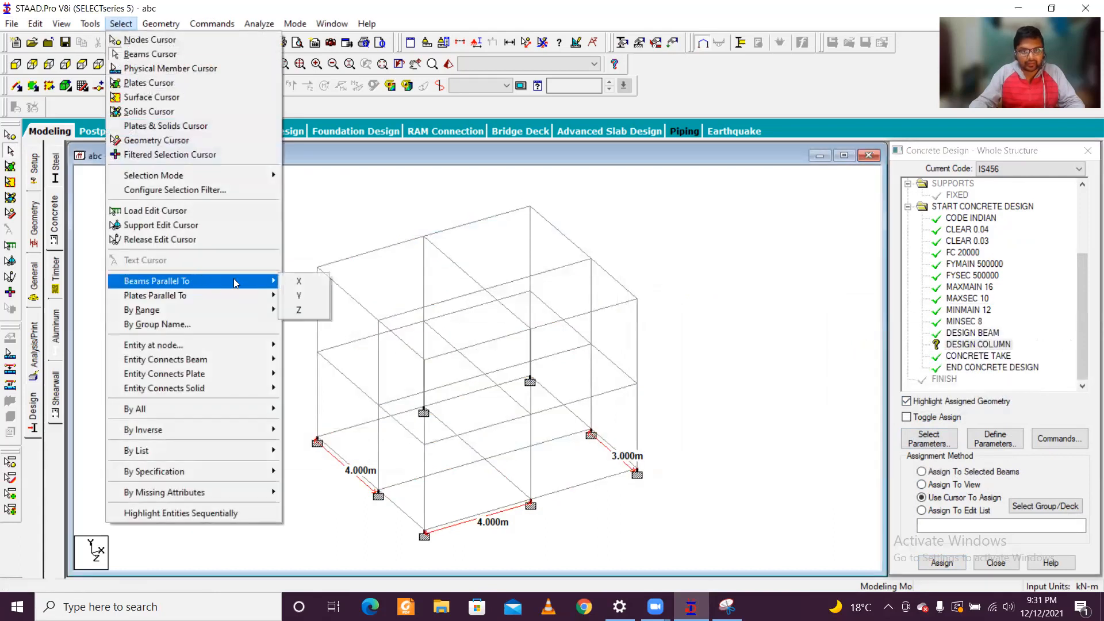
click(298, 295)
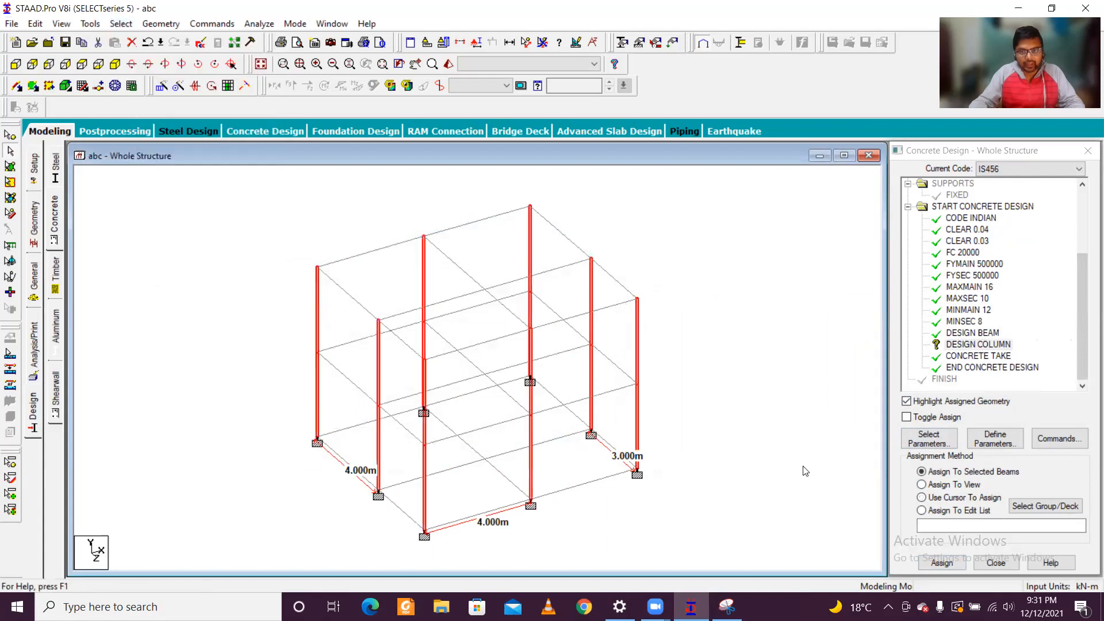
click(942, 563)
click(1010, 401)
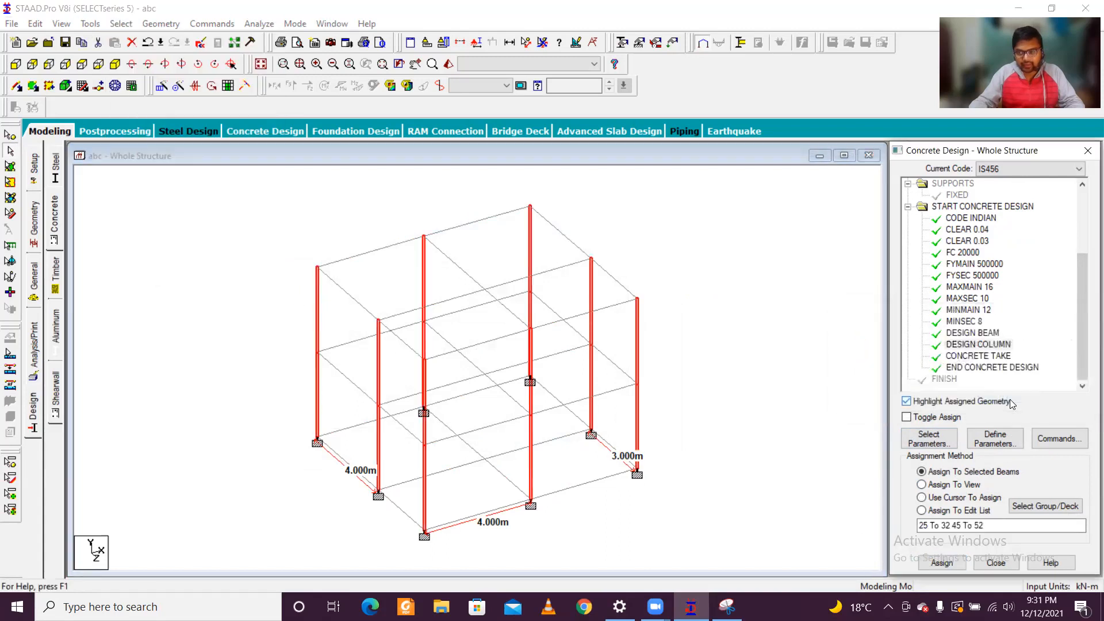
click(699, 406)
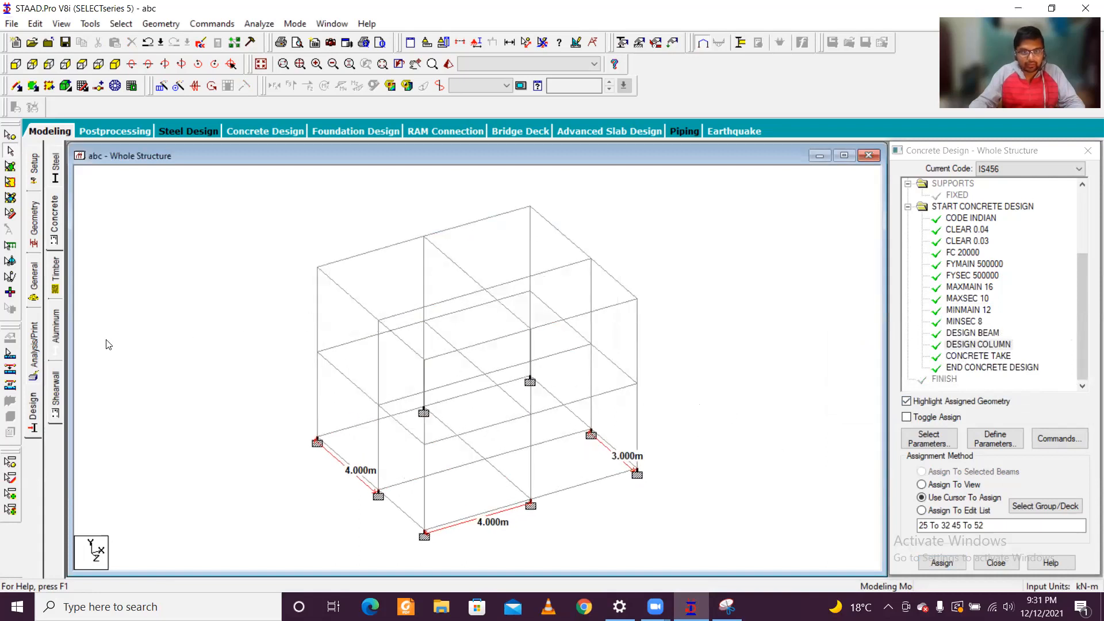
Step: Add a Perform Analysis command with the No Print option
click(33, 353)
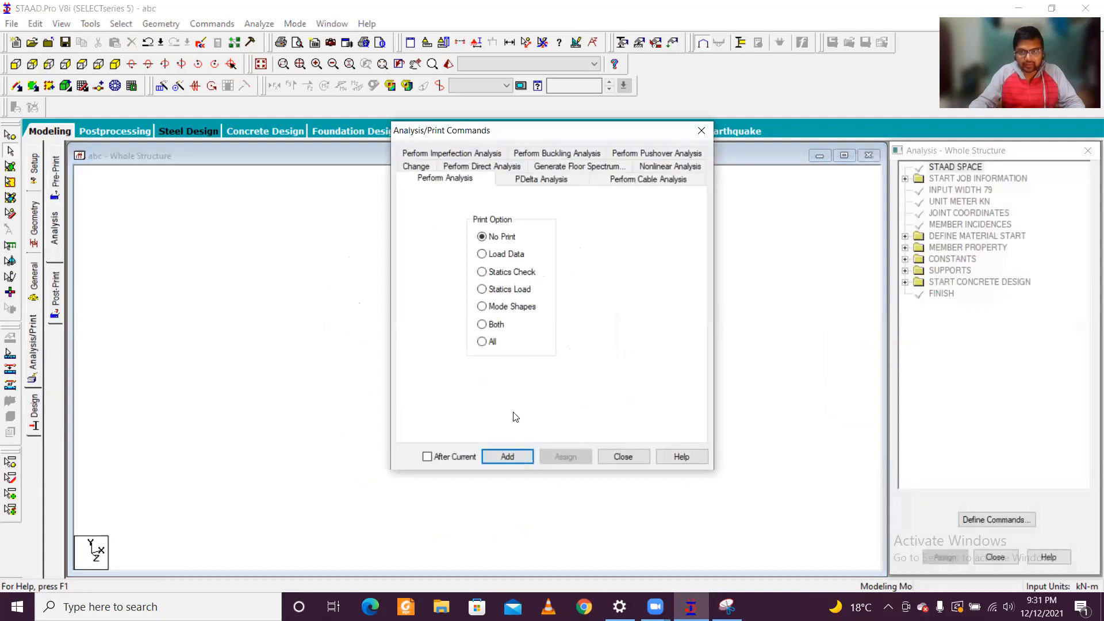
click(508, 457)
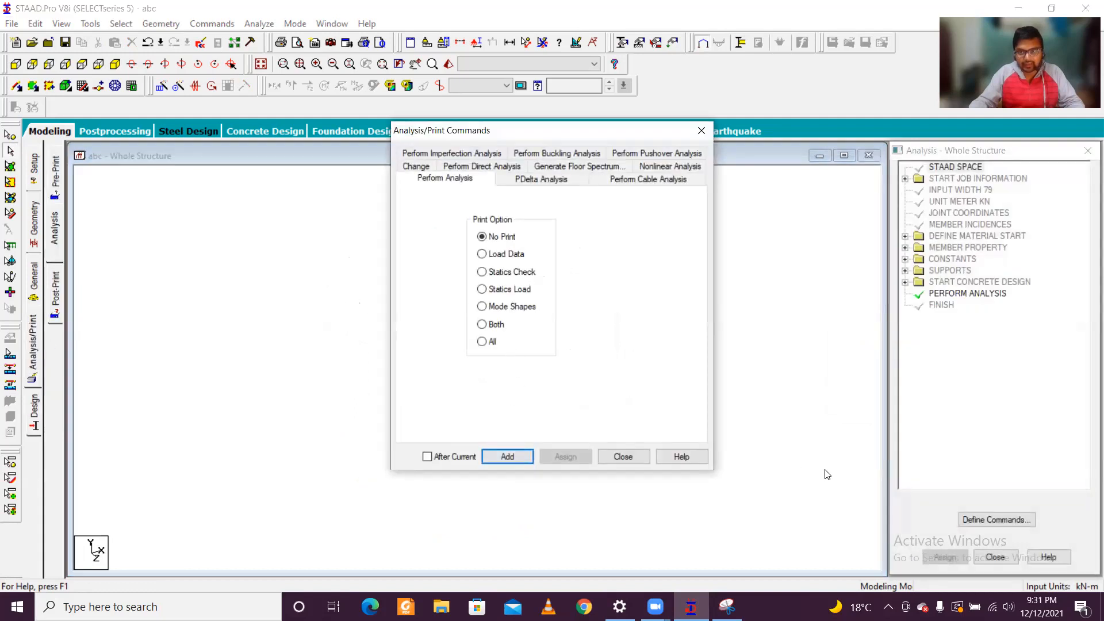
click(618, 456)
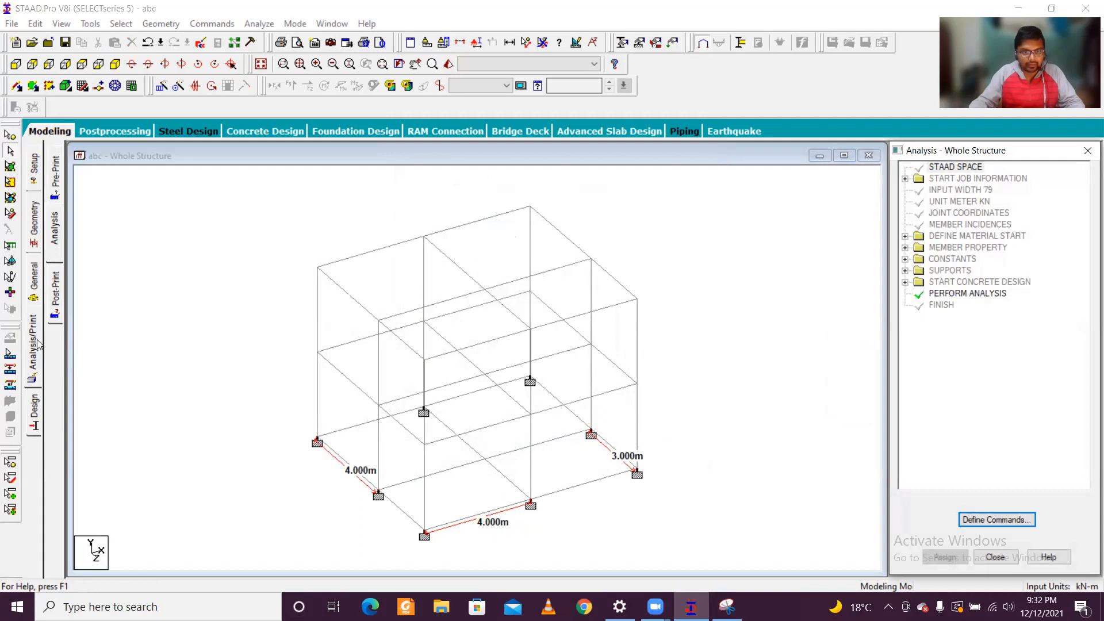
Step: Create primary load case 1 with the Dead loading type and the title DL
click(35, 285)
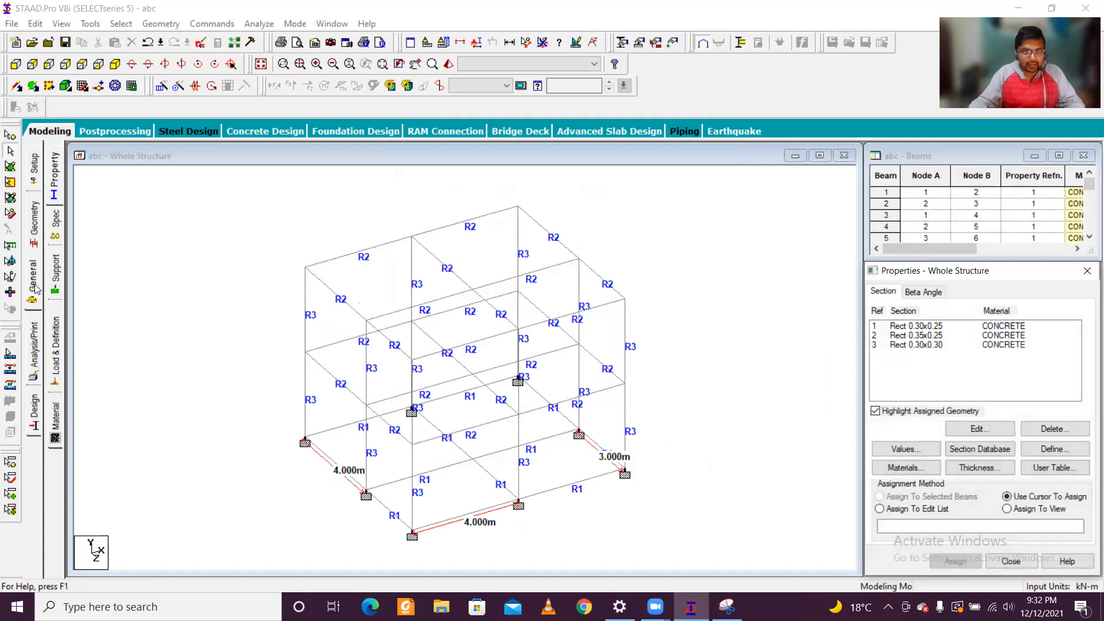
click(55, 368)
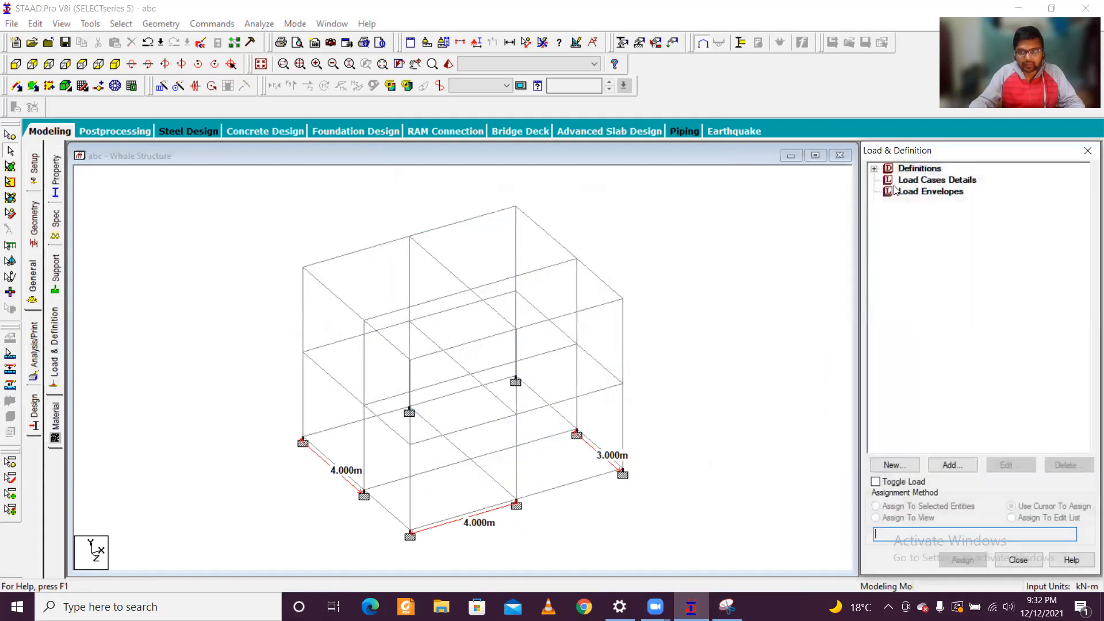
click(875, 168)
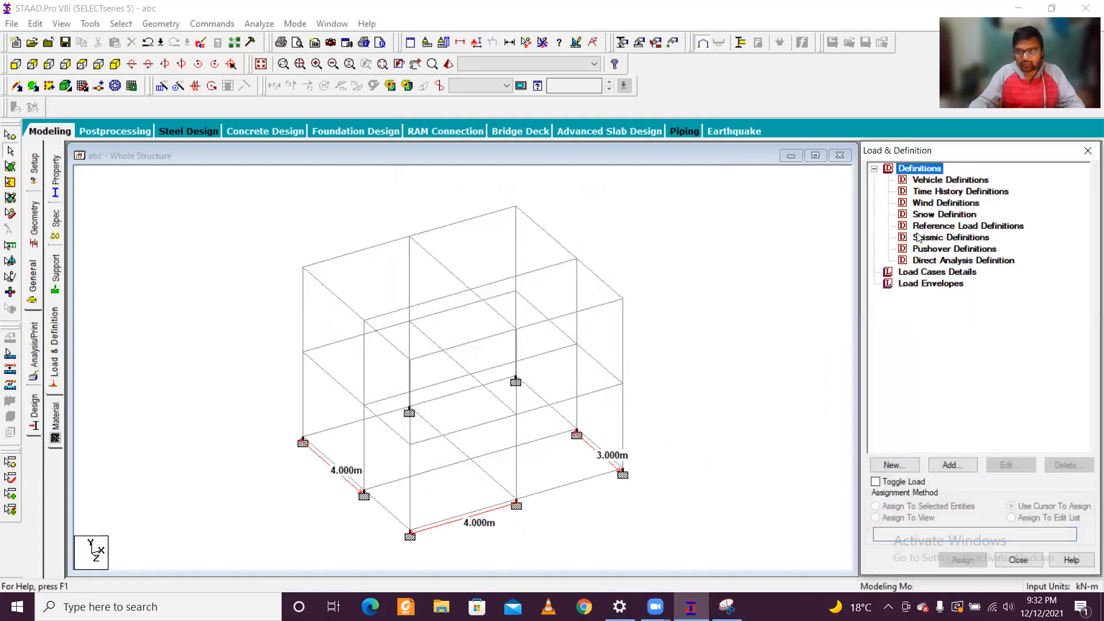
click(908, 275)
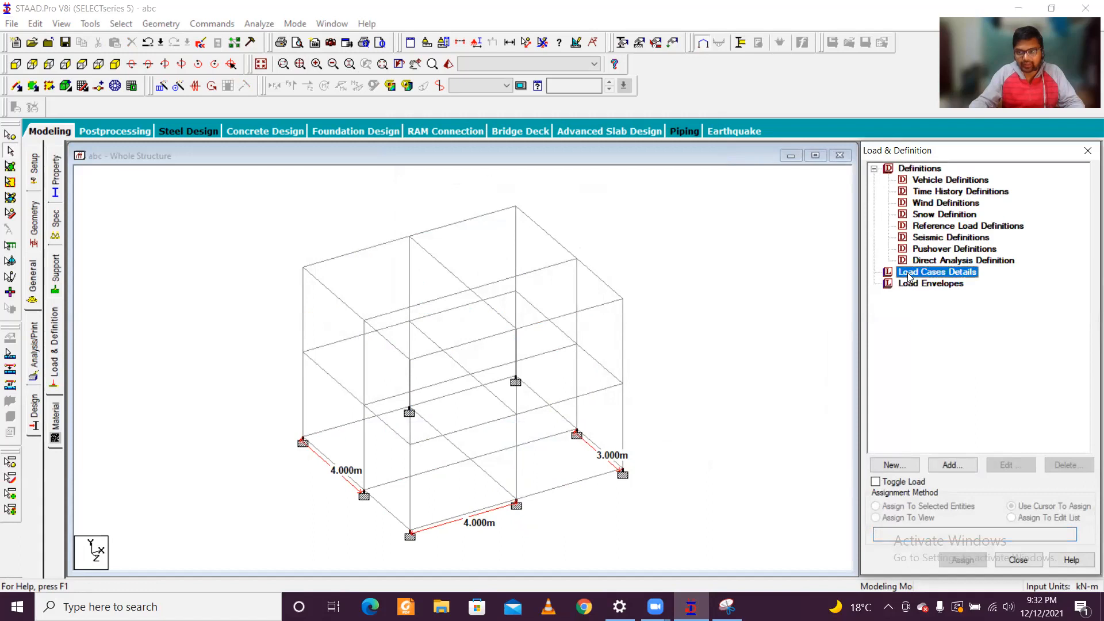
click(952, 465)
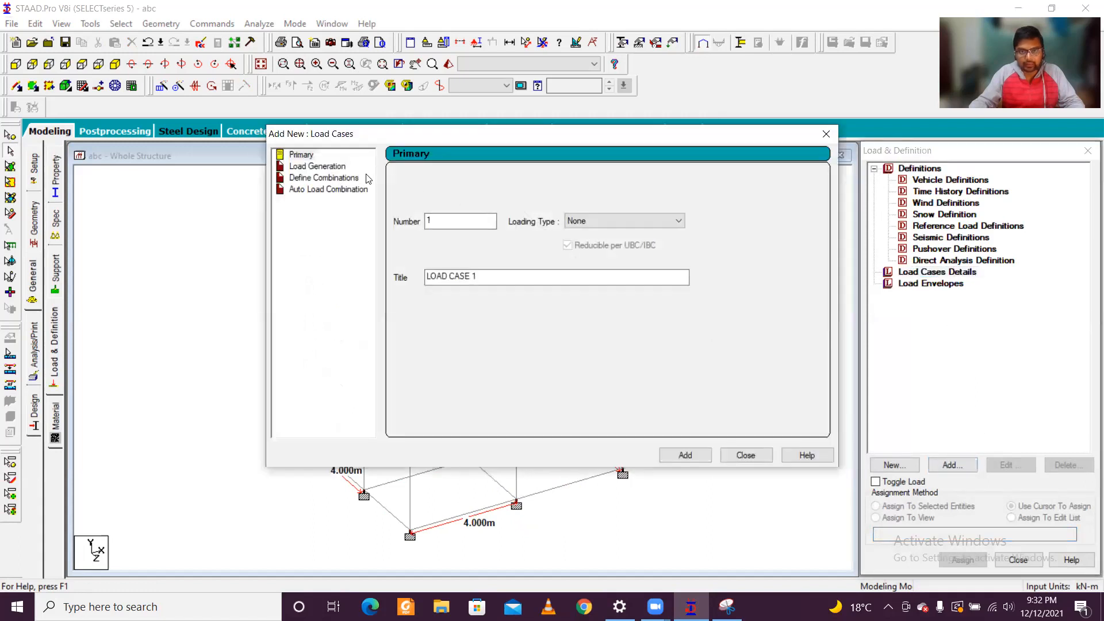
click(605, 223)
click(598, 232)
drag(517, 282, 426, 278)
text(DL)
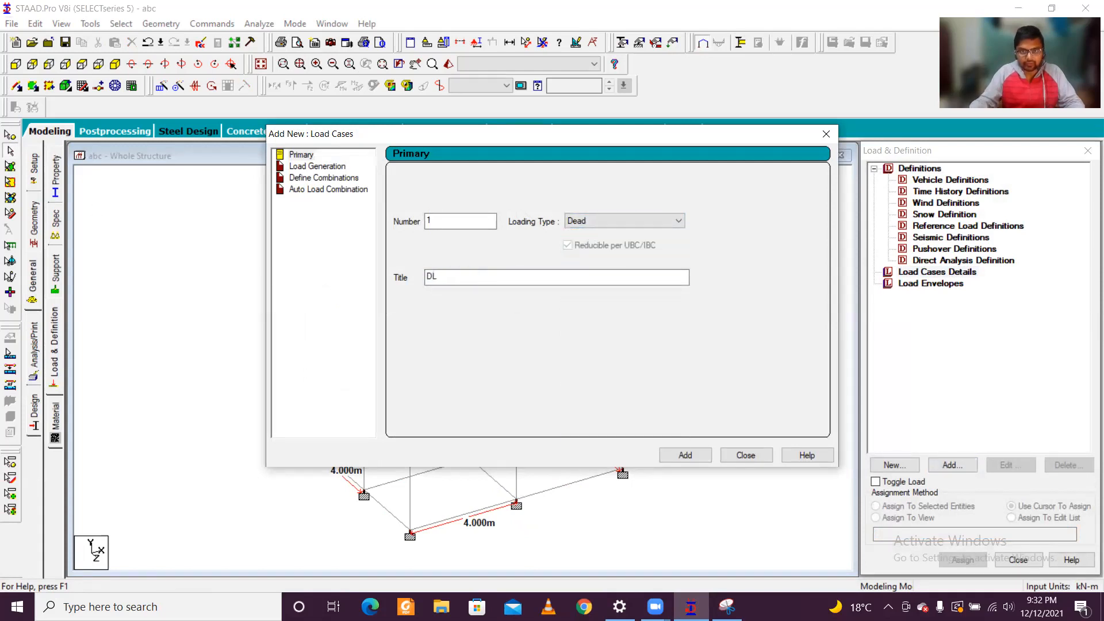
click(673, 456)
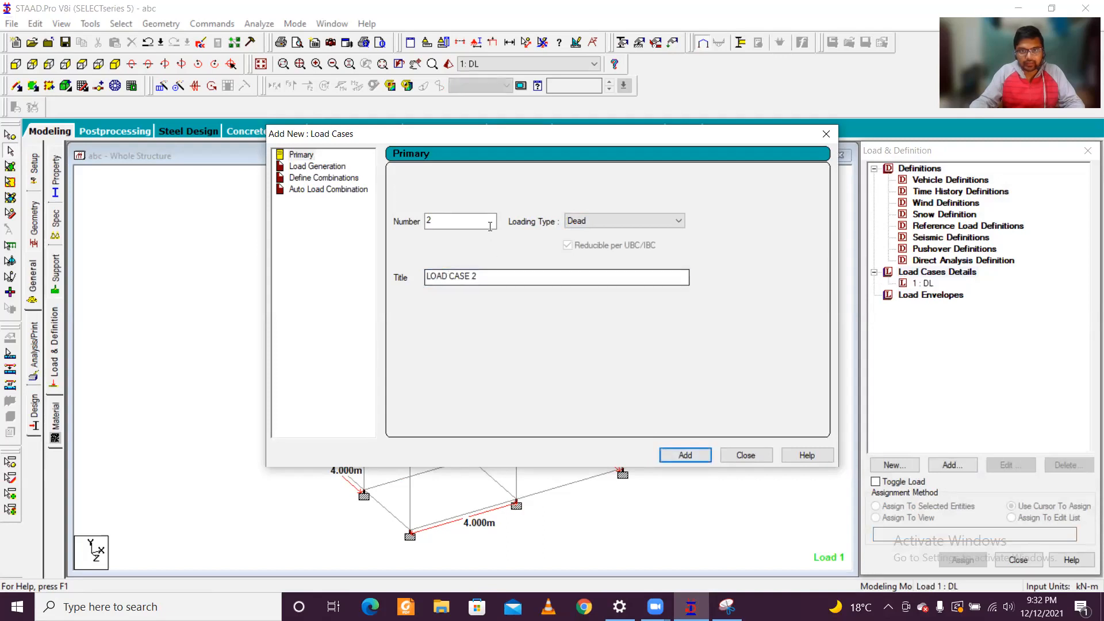
Step: Create primary load case 2 with the Live loading type and the title LL
click(644, 222)
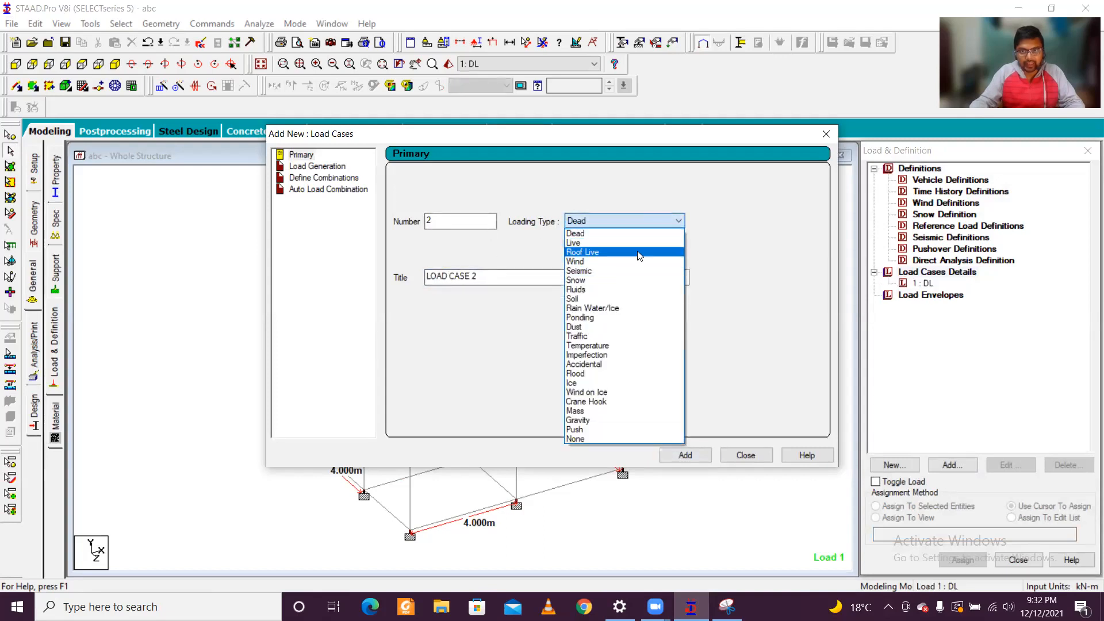
click(645, 241)
drag(501, 281, 426, 277)
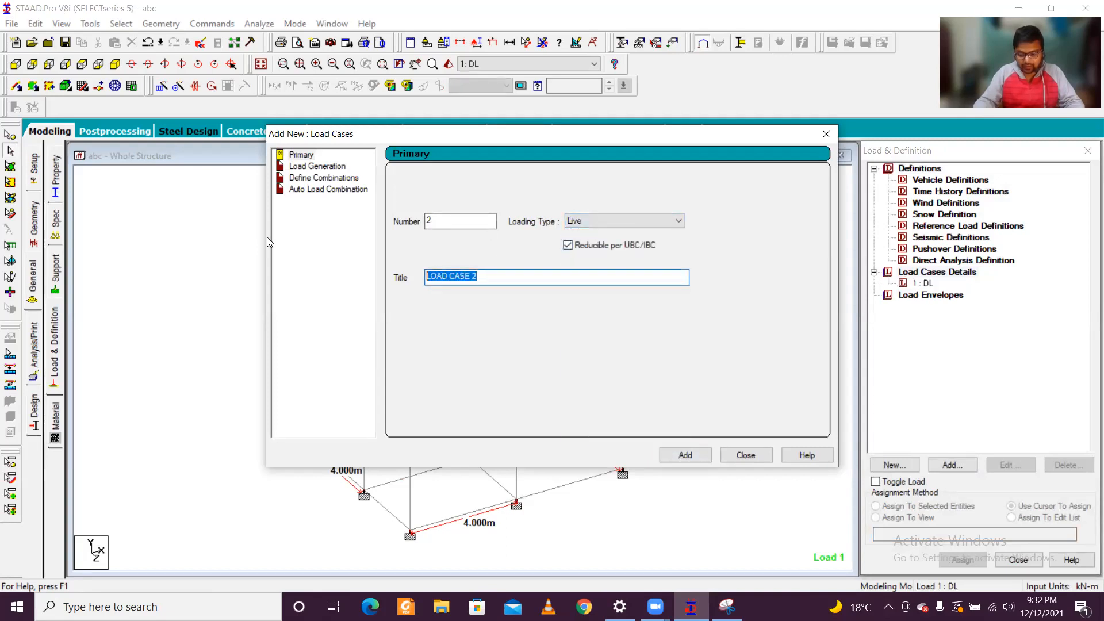
text(LL)
click(699, 459)
click(757, 460)
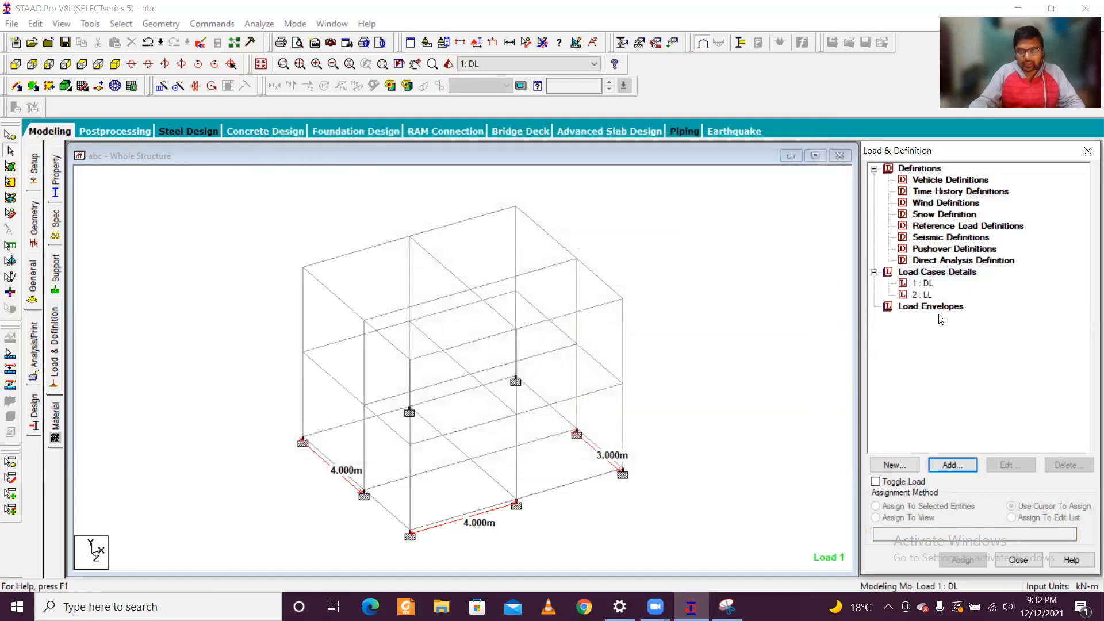
Step: Check the wall load in the Snipping Tool sketch and add a uniform member force of -11 kN/m in GY to the DL load case
click(924, 283)
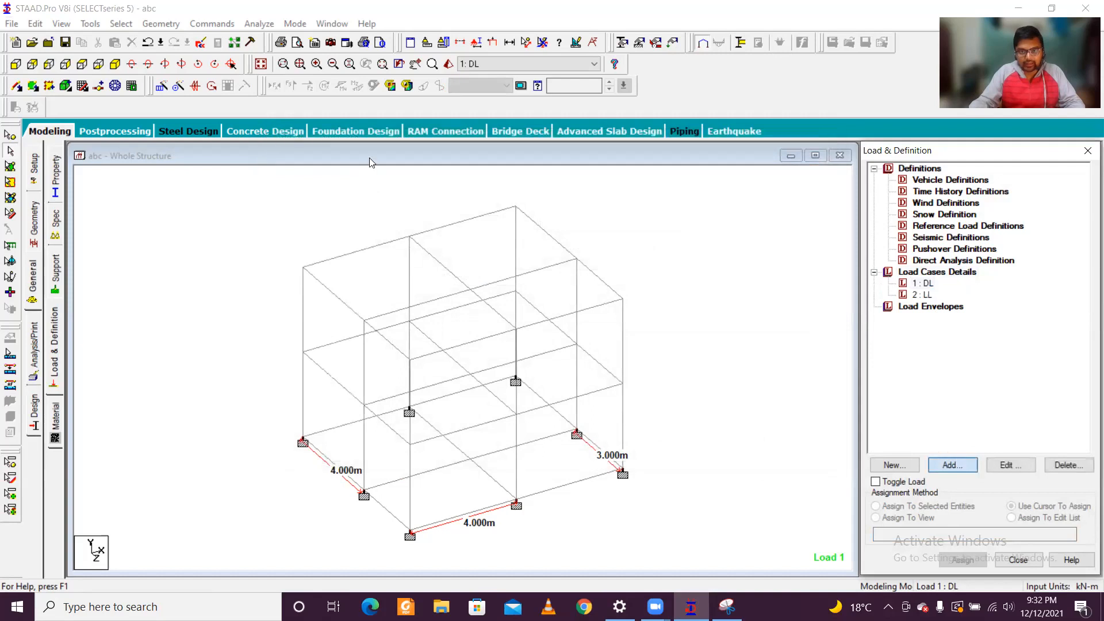
click(953, 465)
click(727, 607)
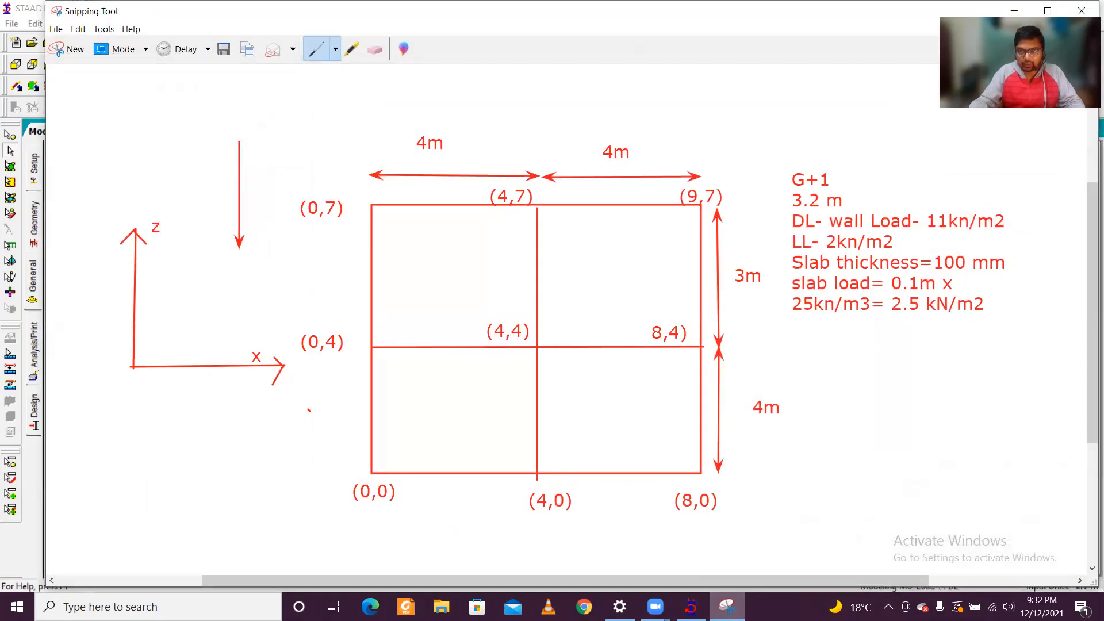
click(727, 607)
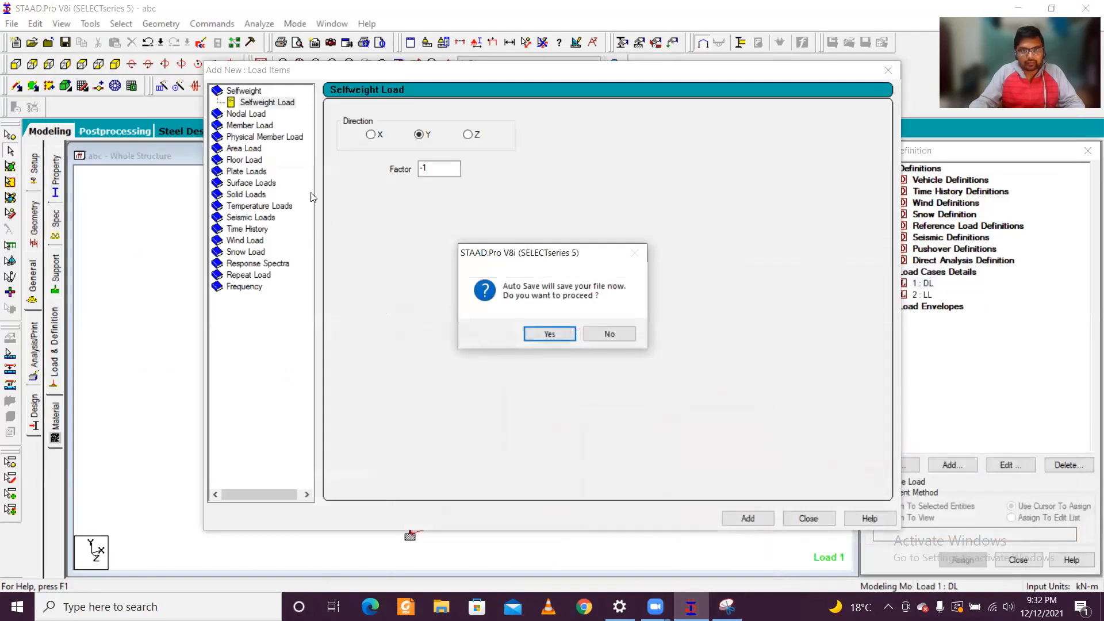
click(618, 335)
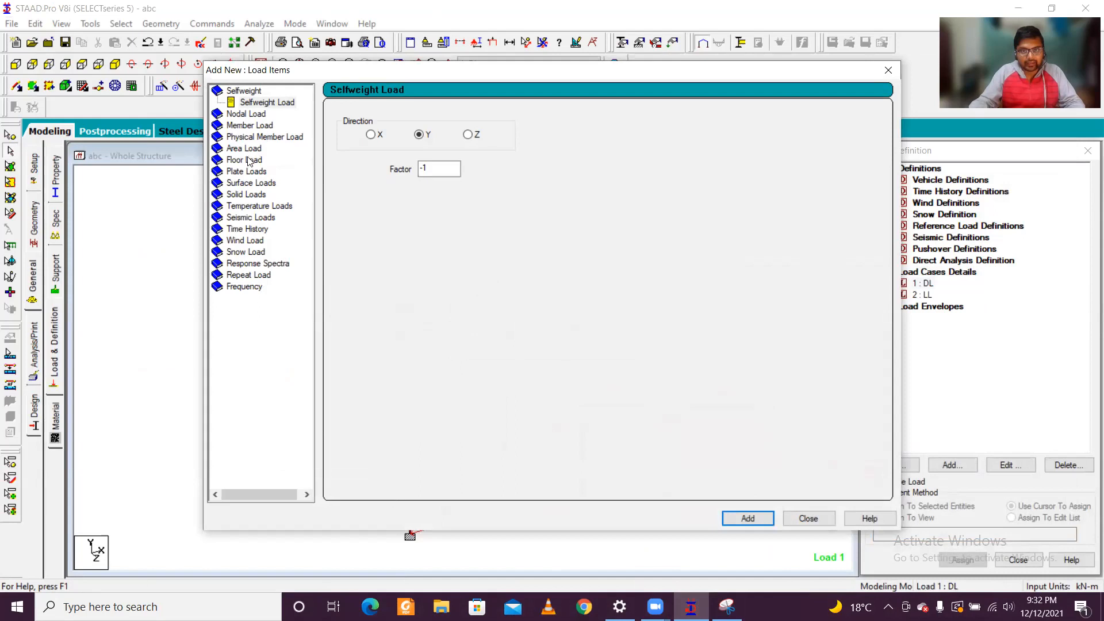
click(247, 127)
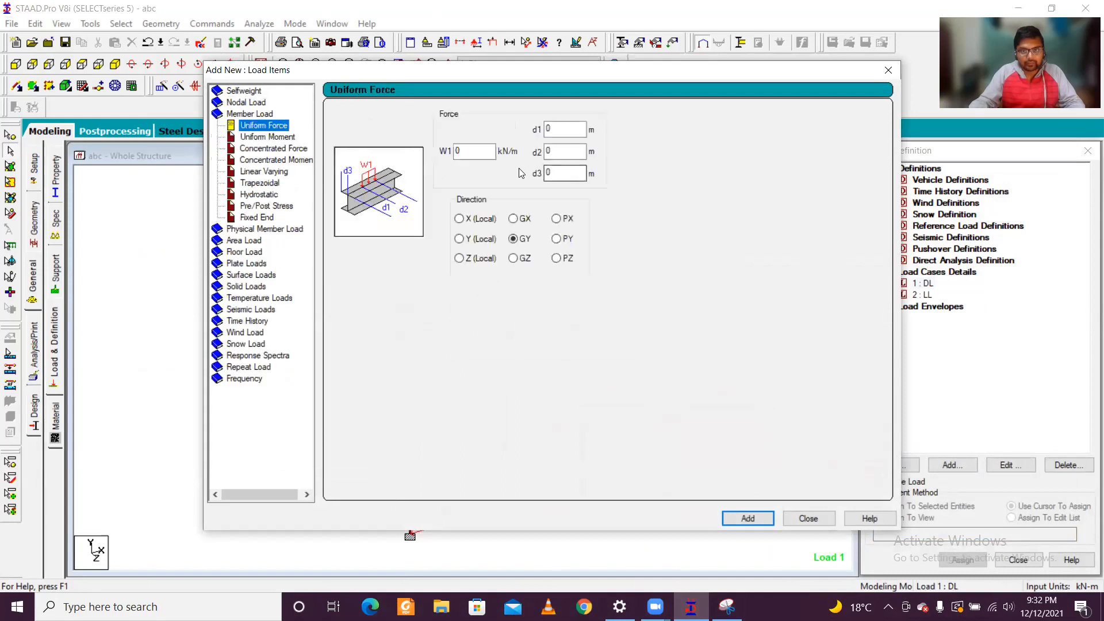
text(-11)
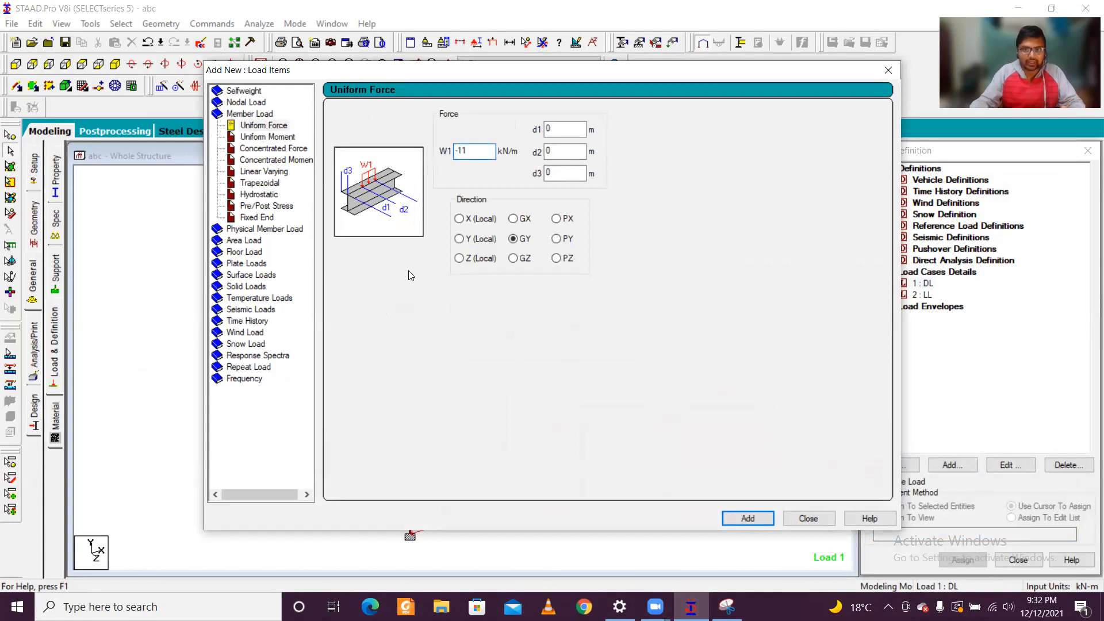
click(748, 519)
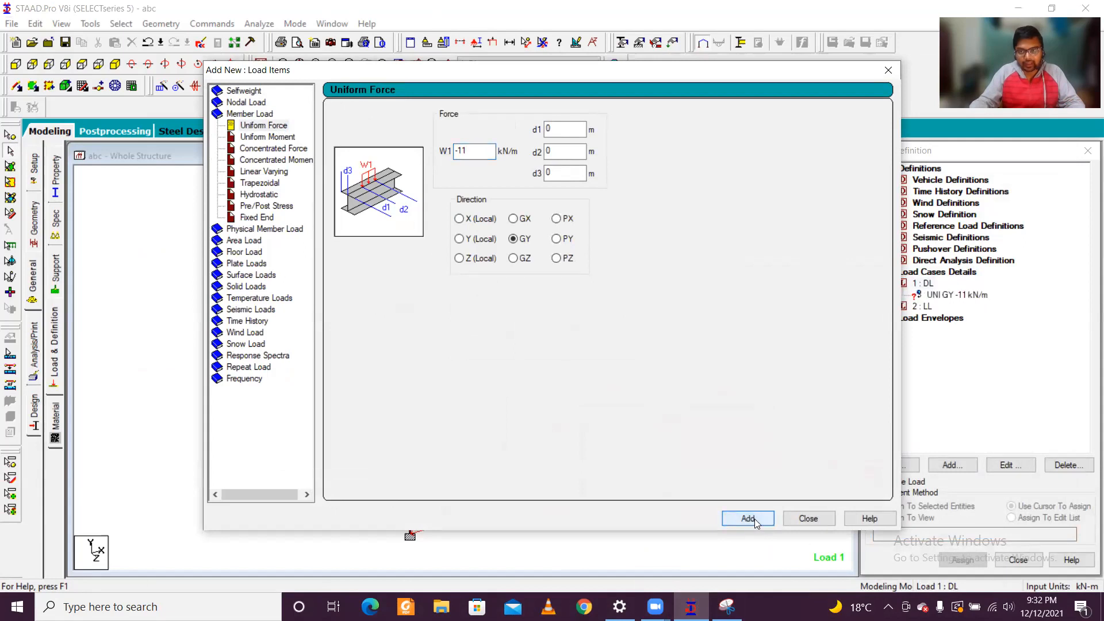
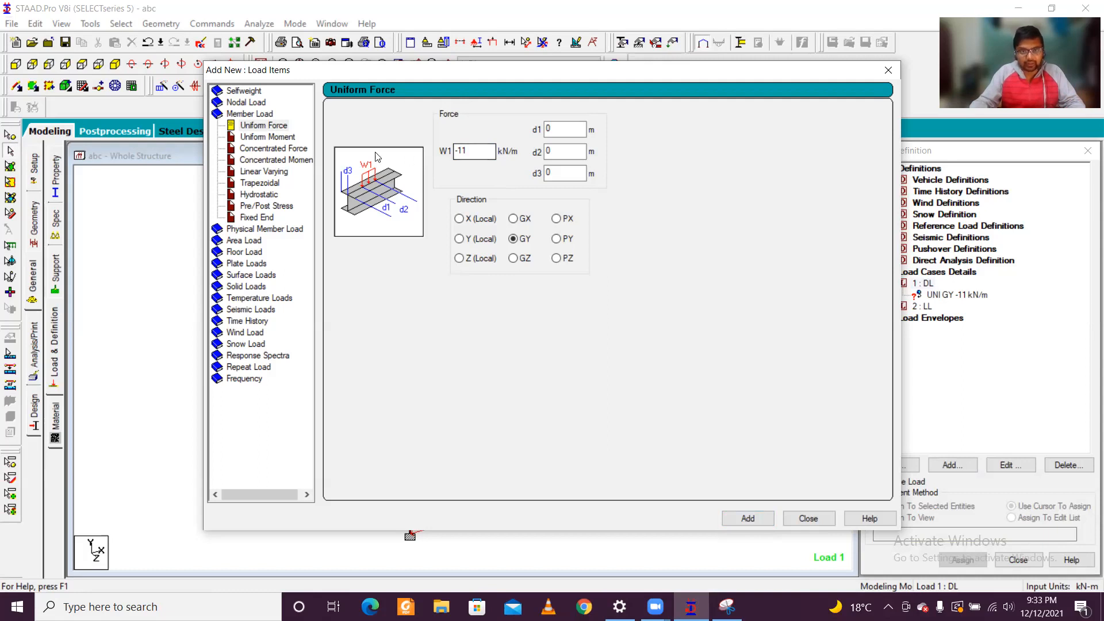
Step: Add to the DL case a selfweight of factor -1 in Y and a -2.5 kN/m2 Global Y floor load over Y range 3 to 6.6 m
click(246, 91)
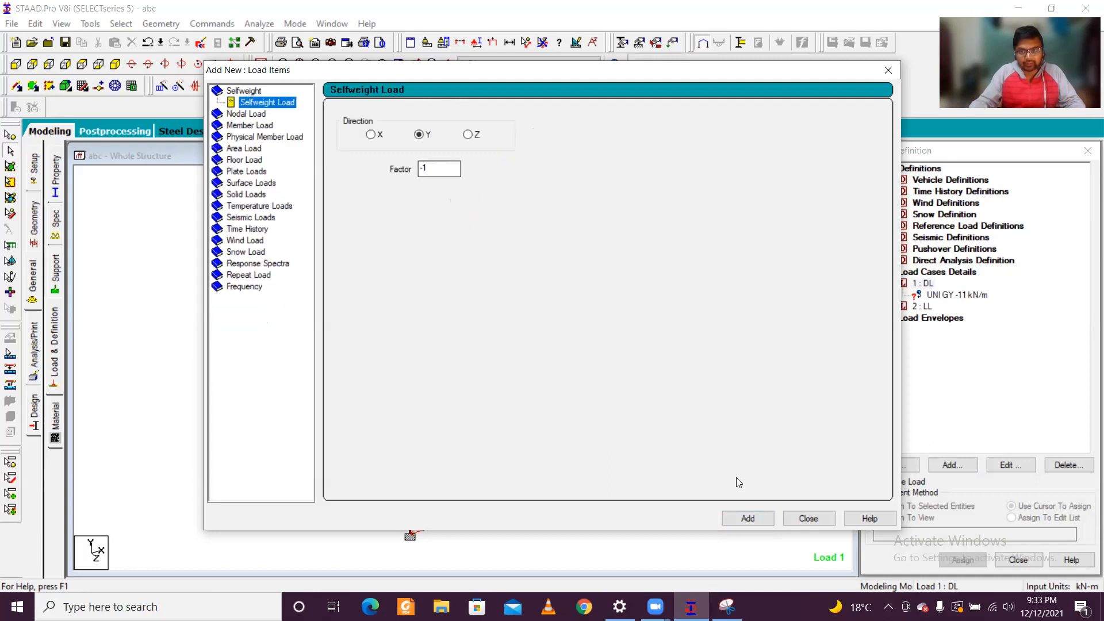
click(758, 520)
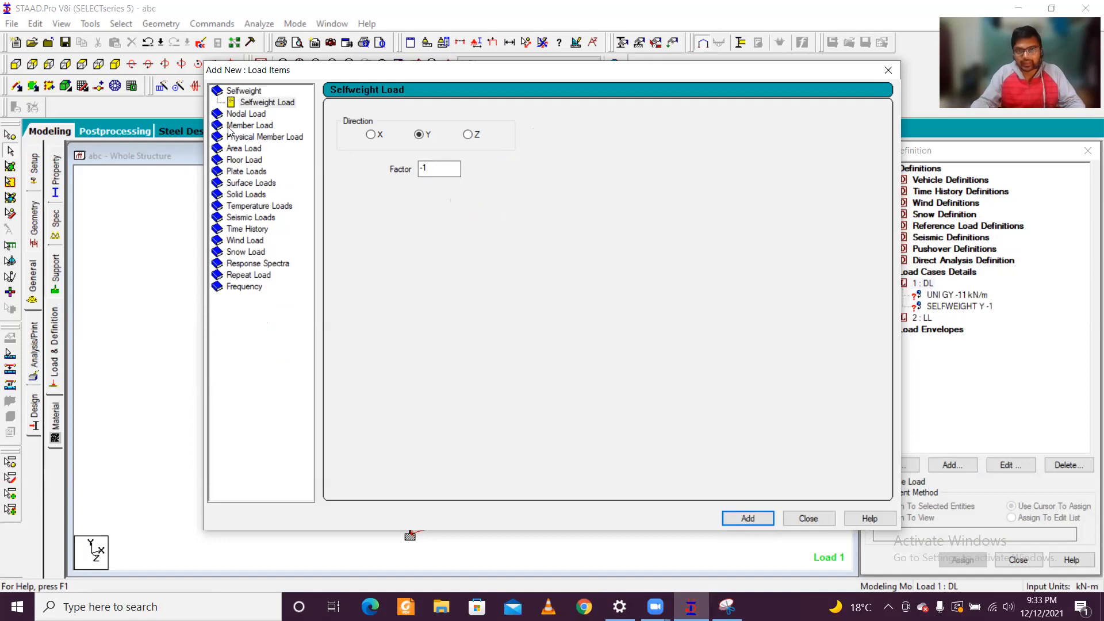
click(254, 162)
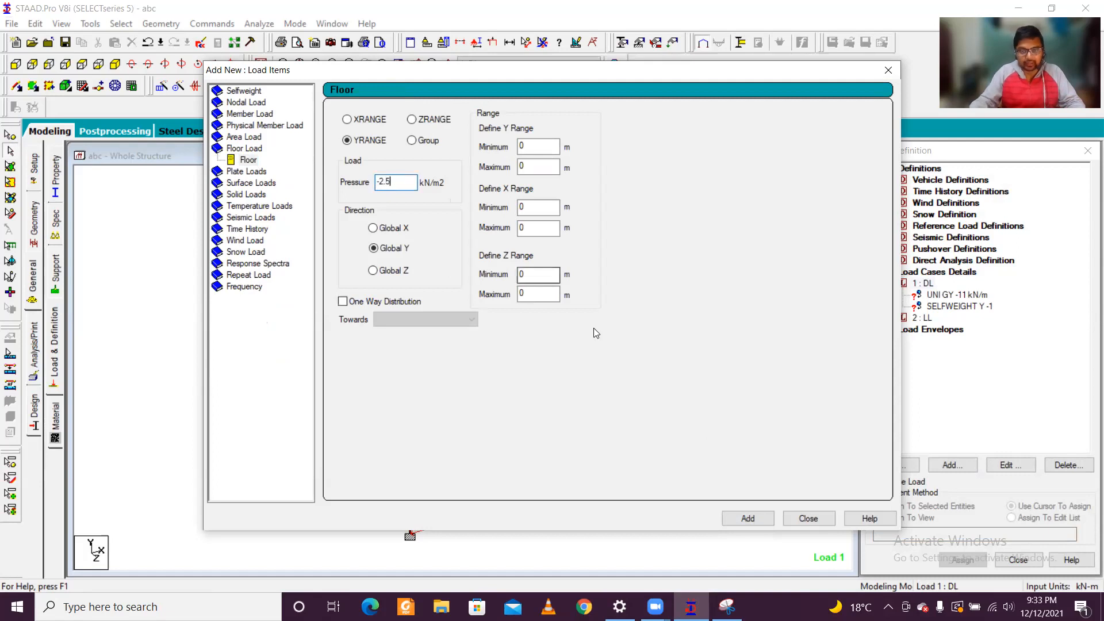
double_click(532, 148)
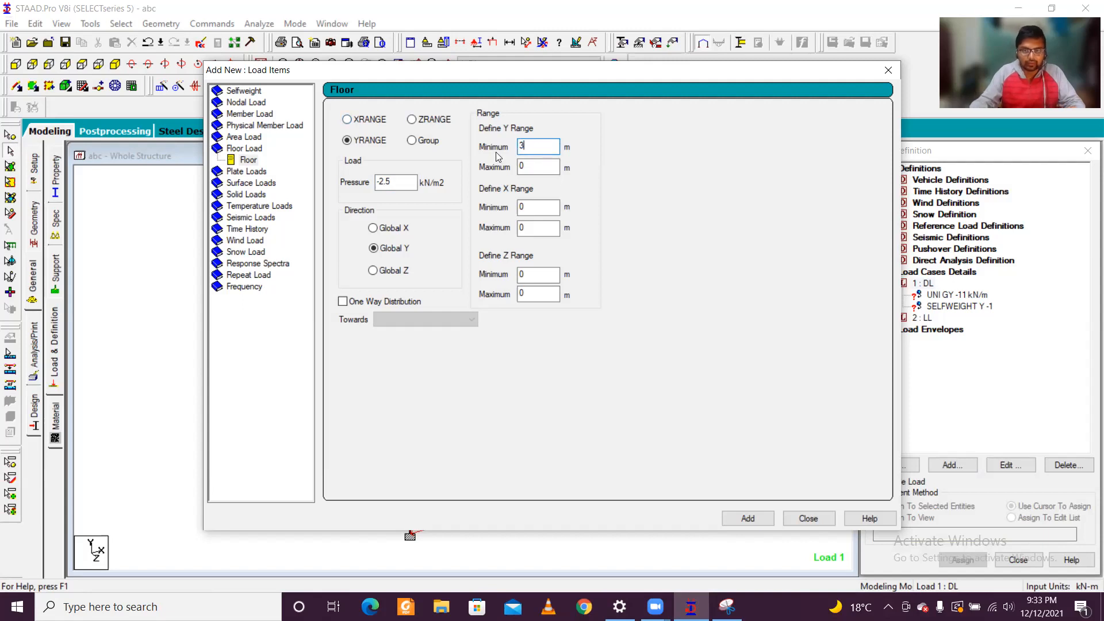
double_click(535, 167)
text(6.6)
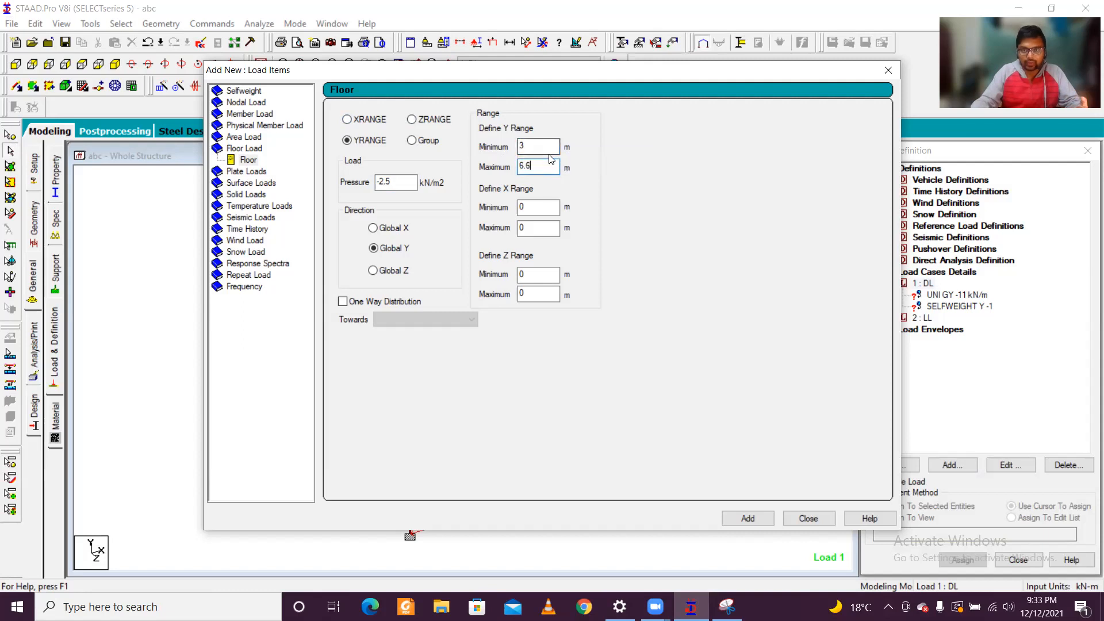
click(761, 522)
click(808, 518)
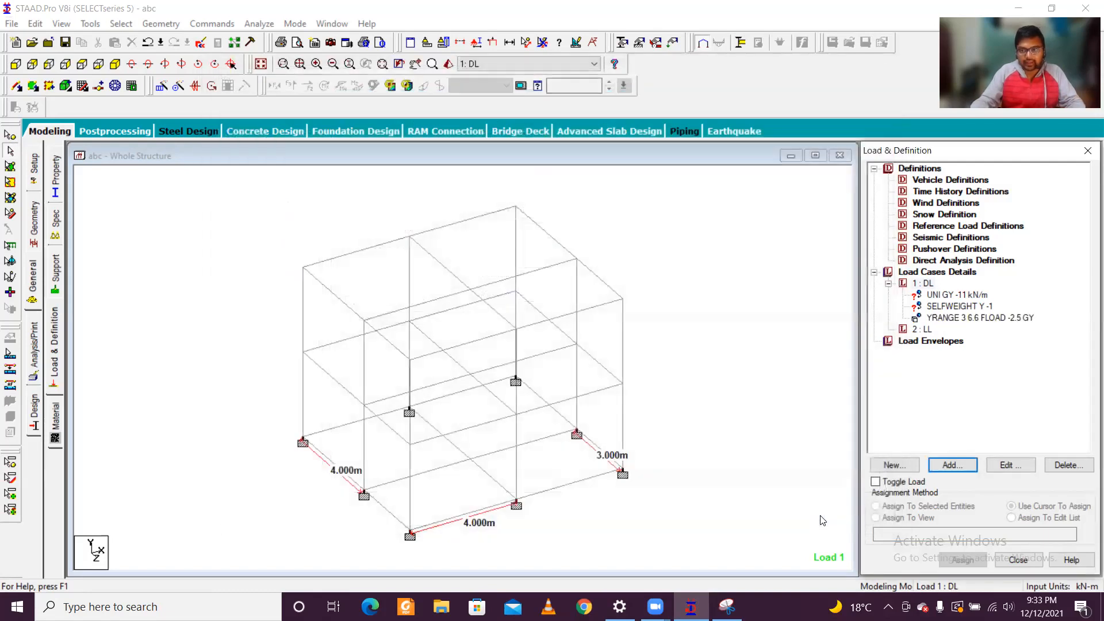
click(964, 318)
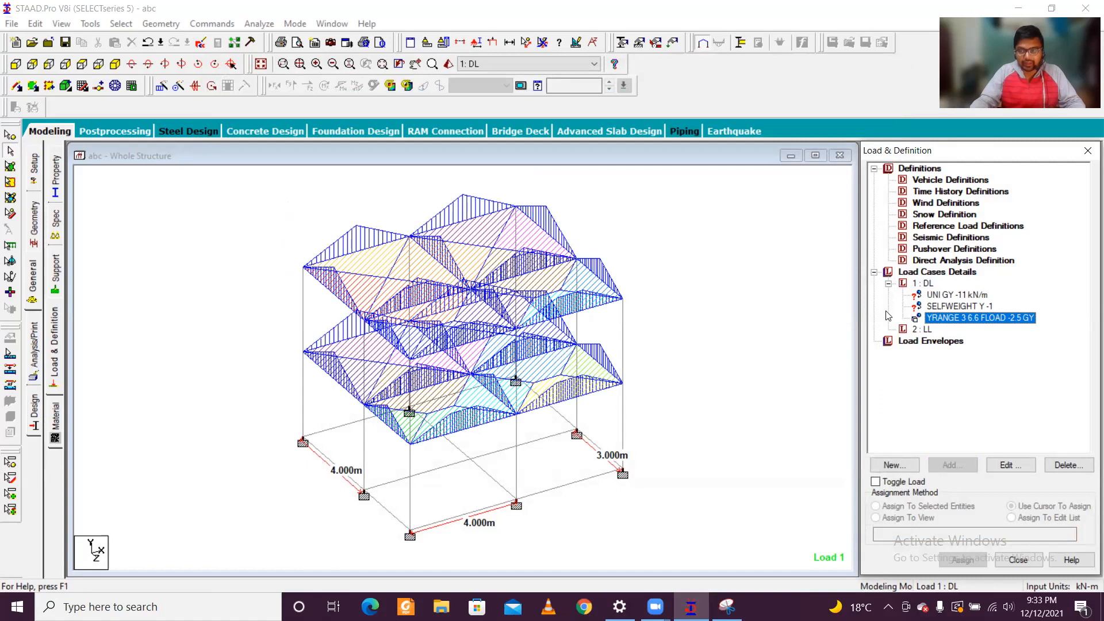
Step: Assign the selfweight load to the whole structure using Assign To View, and clear the member selection
click(985, 306)
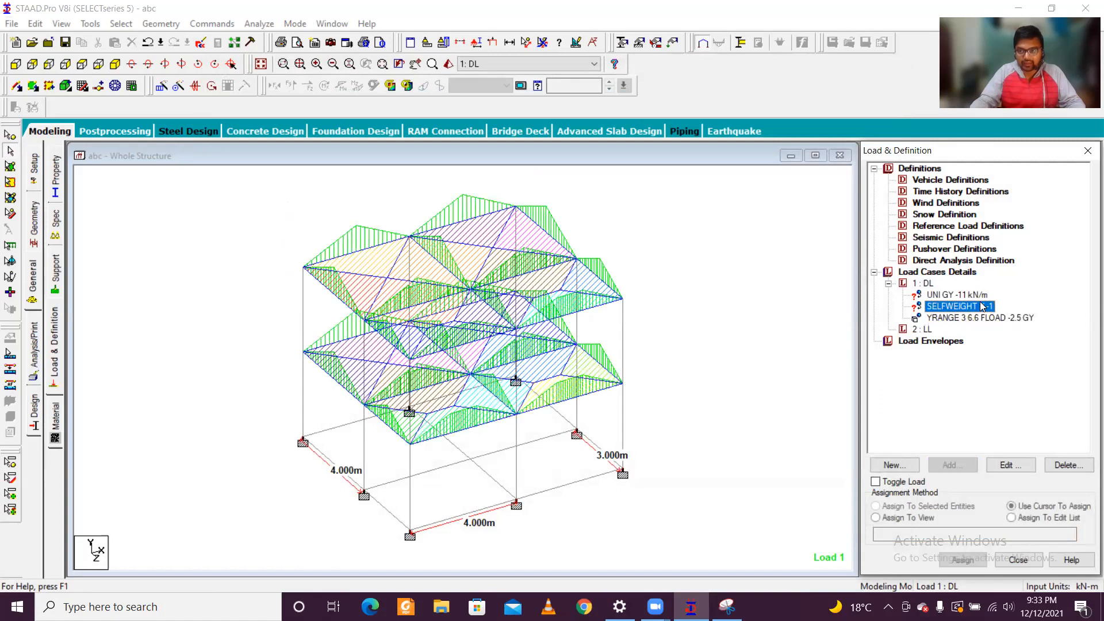
click(920, 517)
click(964, 560)
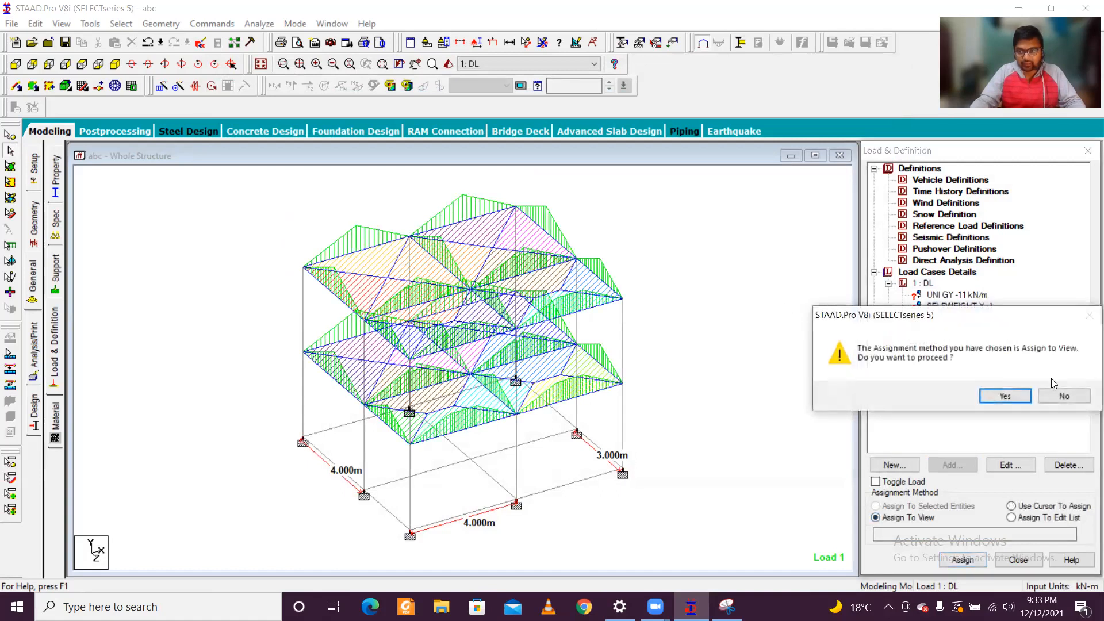
click(1006, 396)
click(971, 297)
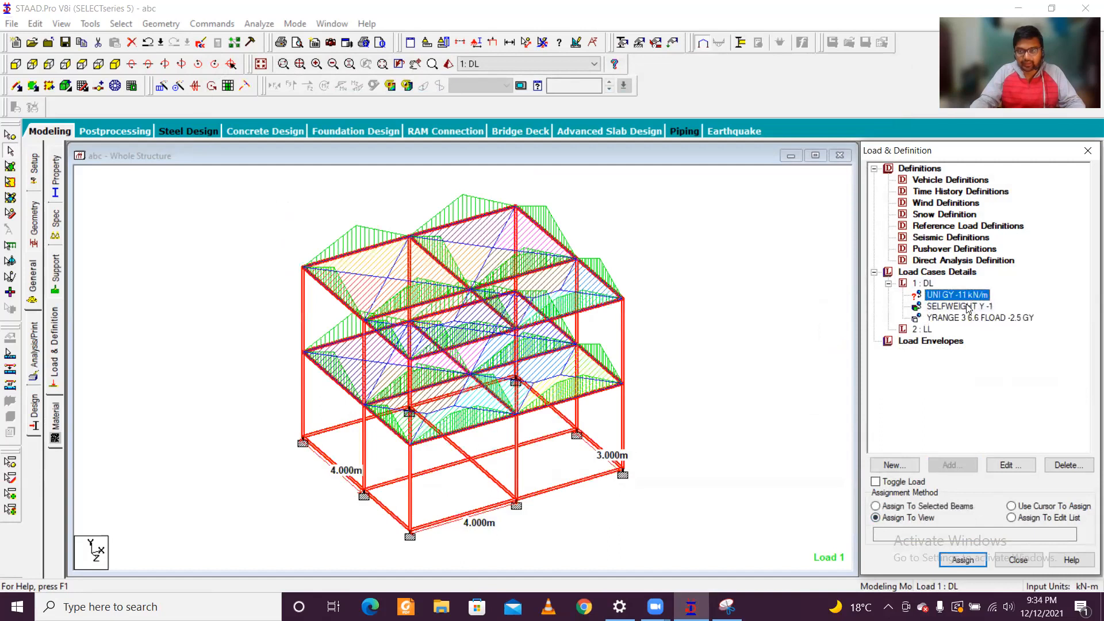
click(749, 382)
Step: Add a second uniform member force of -5.5 kN/m in GY to the DL load case
click(983, 295)
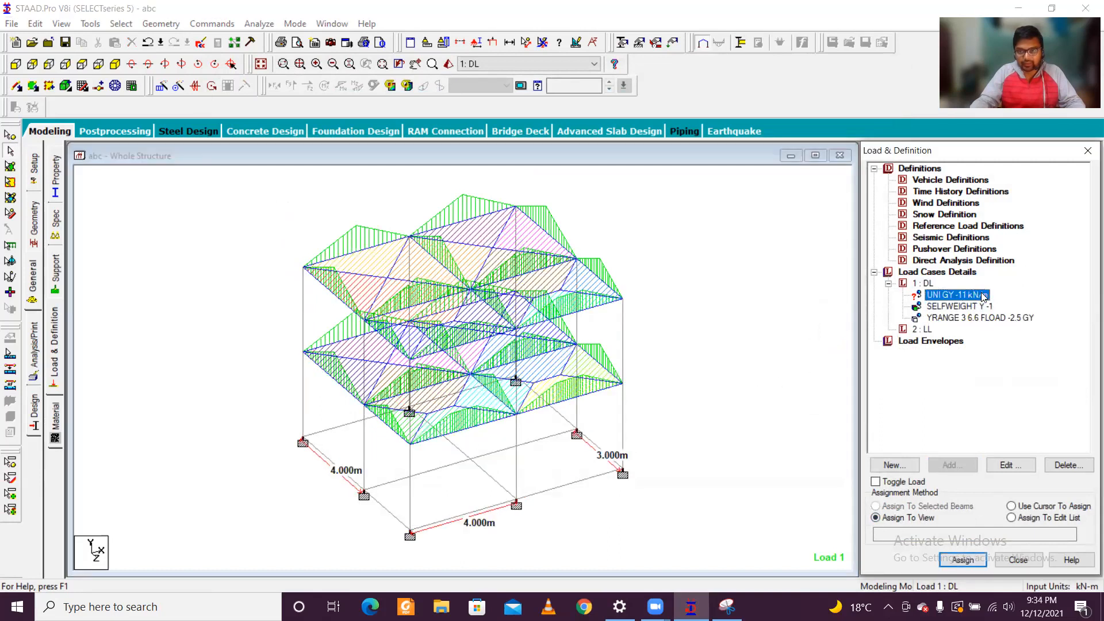
click(926, 284)
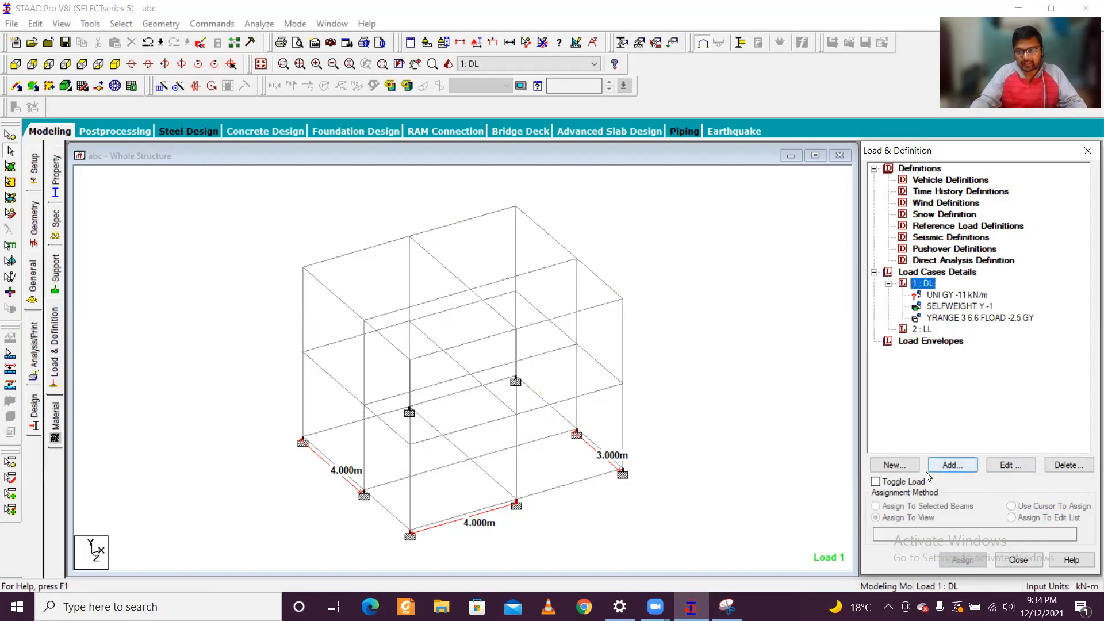
click(952, 467)
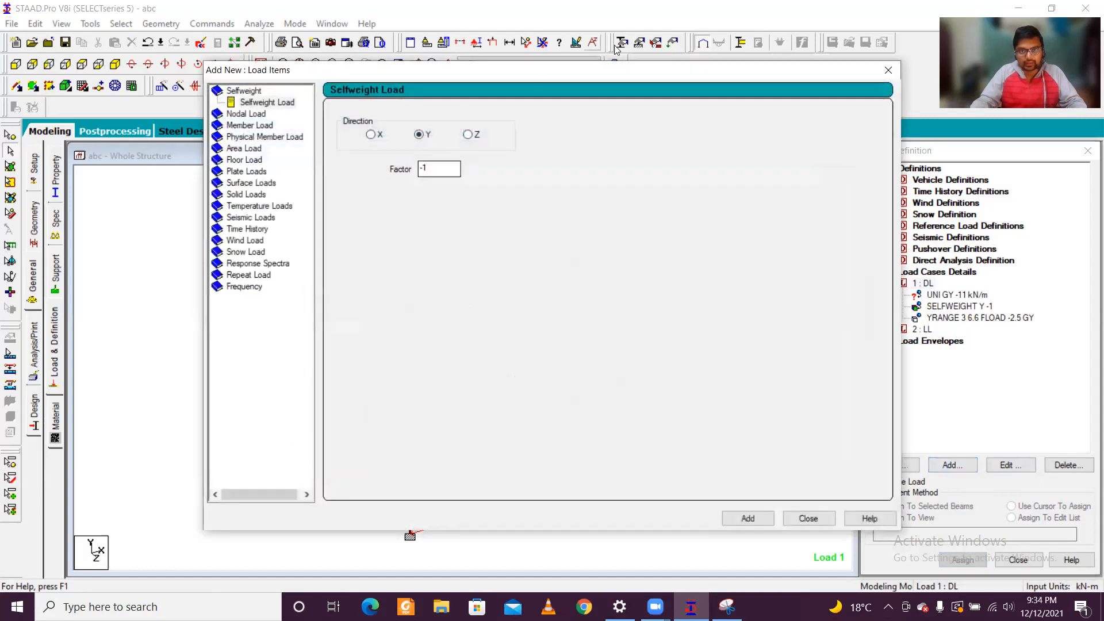
click(250, 126)
key(Tab)
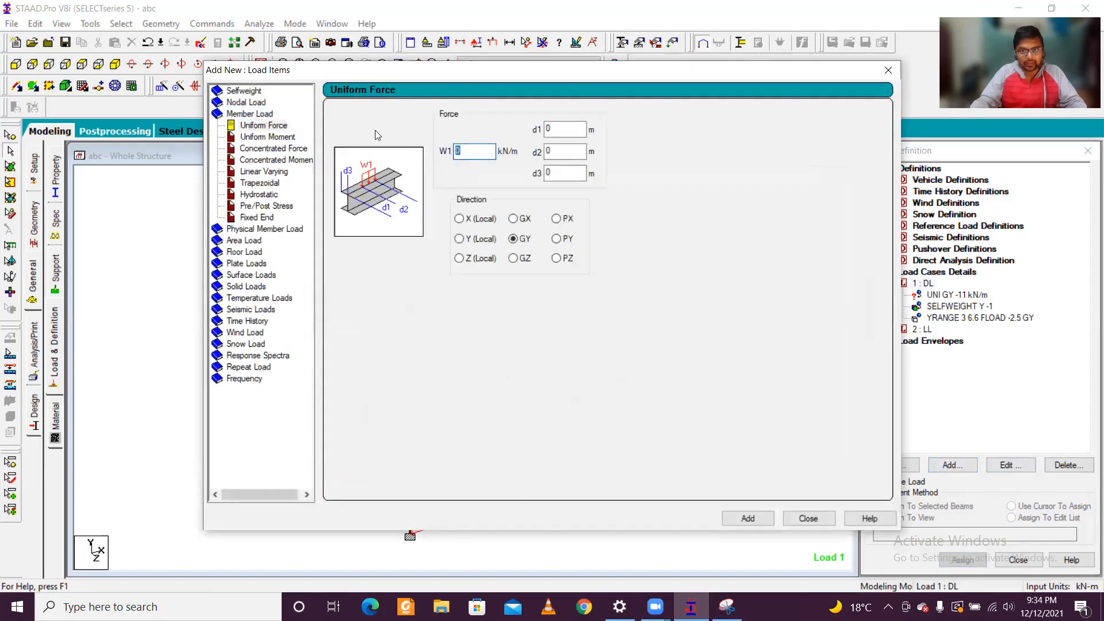
text(-5.5)
click(750, 523)
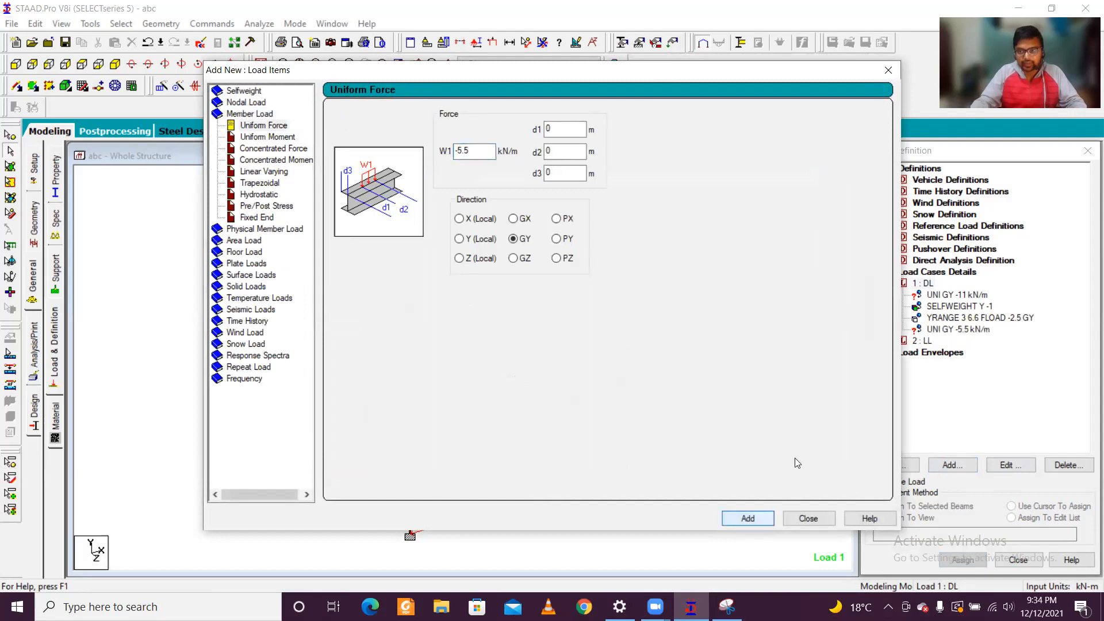
click(892, 67)
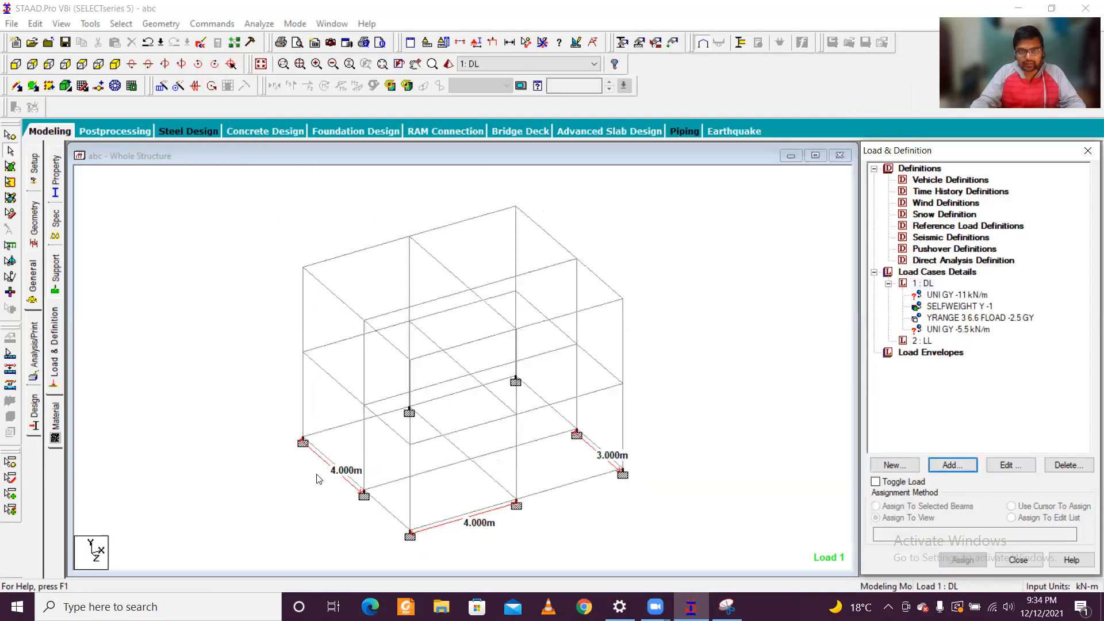
Step: Assign the -5.5 kN/m uniform load to the interior cross beams at the base and first-floor levels
scroll(477, 549, up, 1)
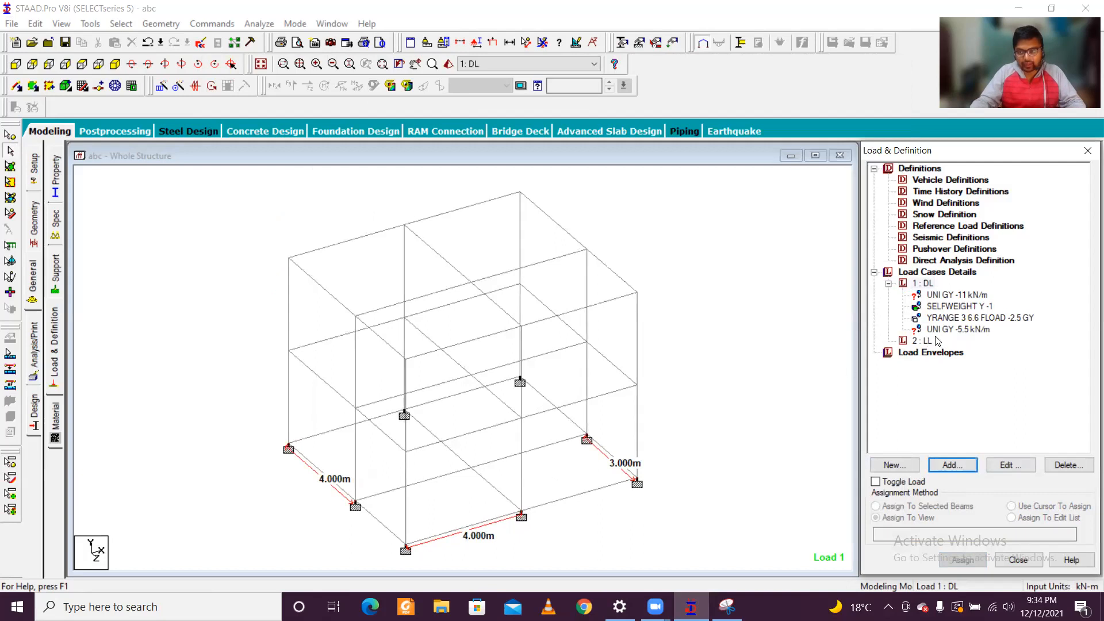
click(961, 330)
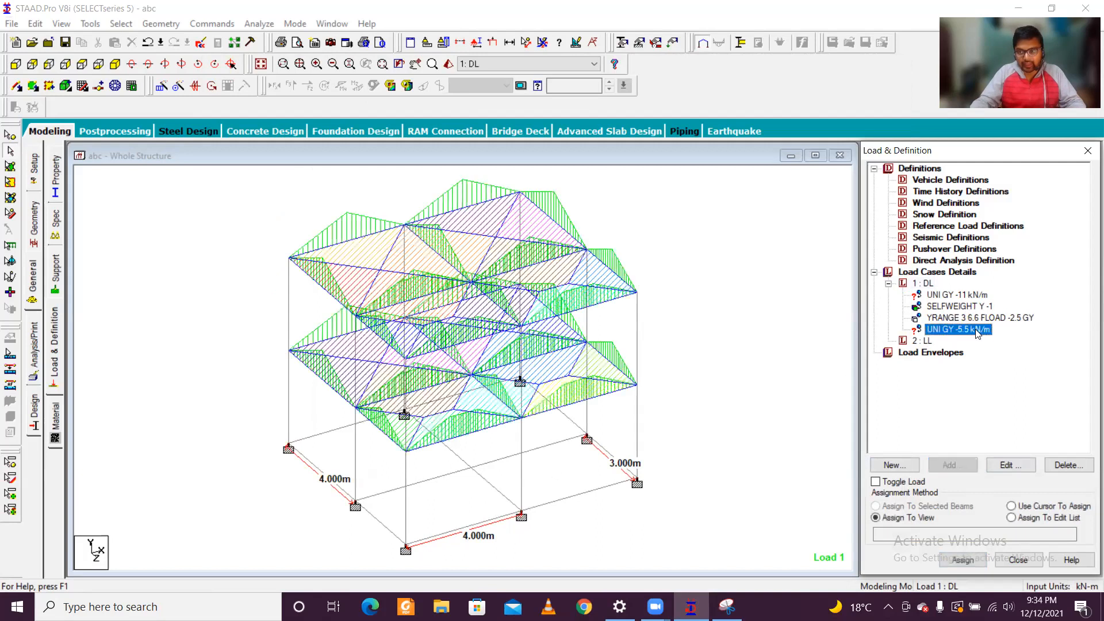
click(448, 476)
ctrl+click(494, 490)
ctrl+click(442, 446)
ctrl+click(512, 459)
ctrl+click(454, 382)
ctrl+click(457, 364)
ctrl+click(493, 395)
ctrl+click(498, 368)
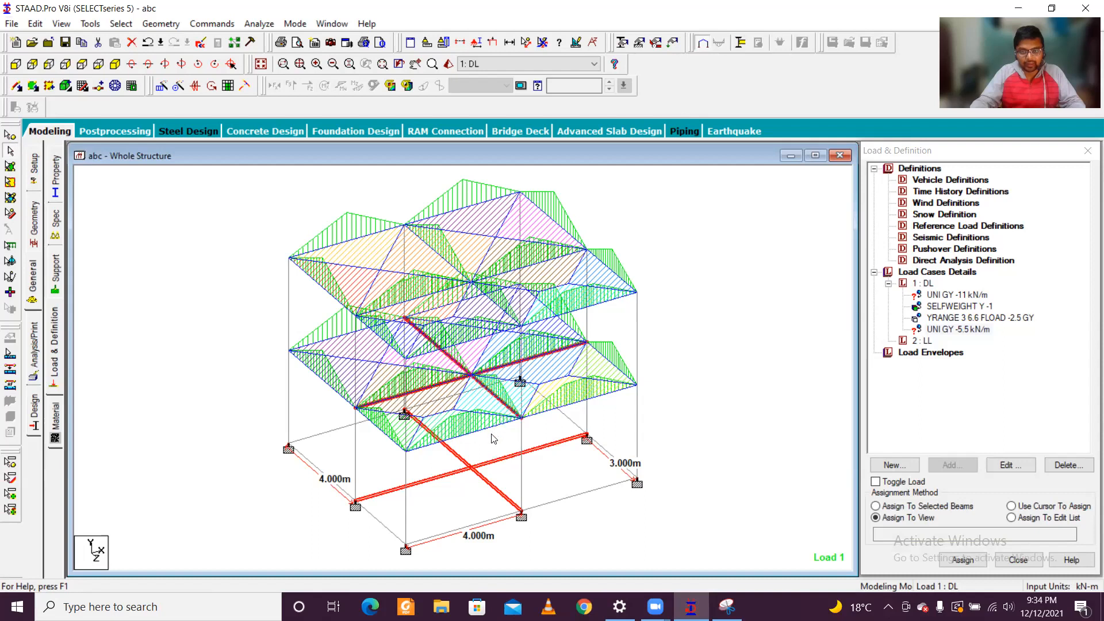
click(952, 507)
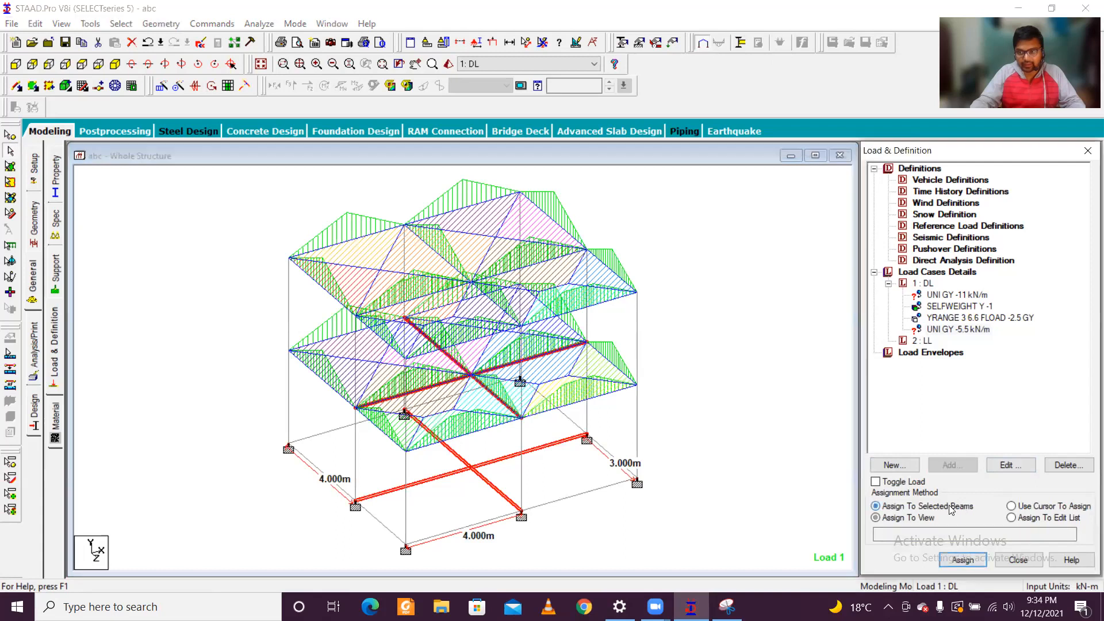
click(964, 559)
click(1004, 397)
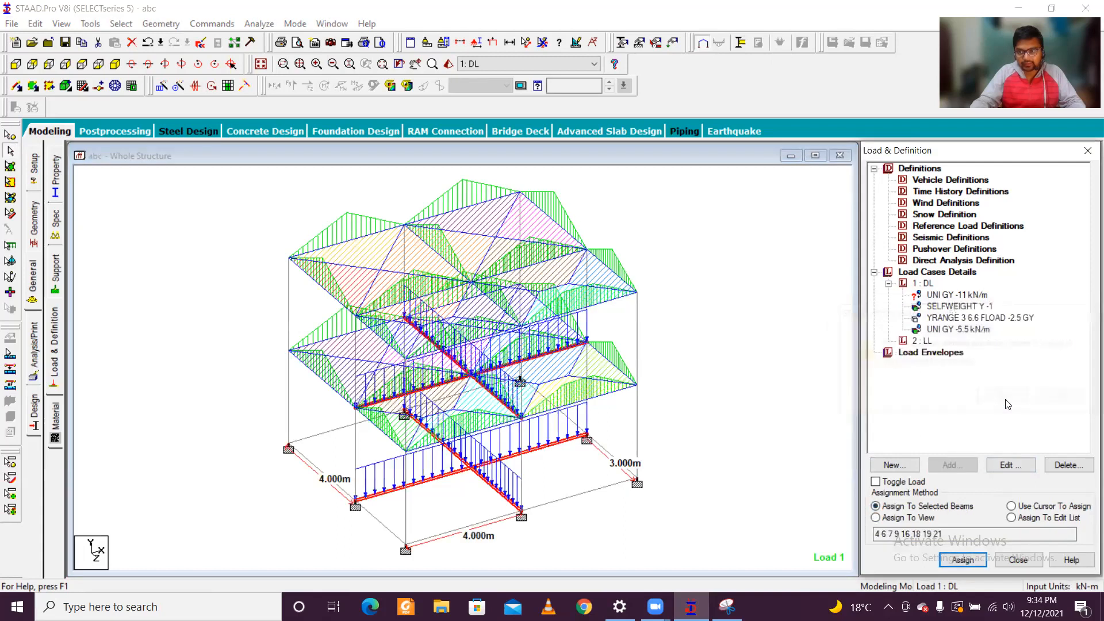
Step: Assign the -11 kN/m uniform load to all perimeter beams at the first-floor and base levels
click(973, 297)
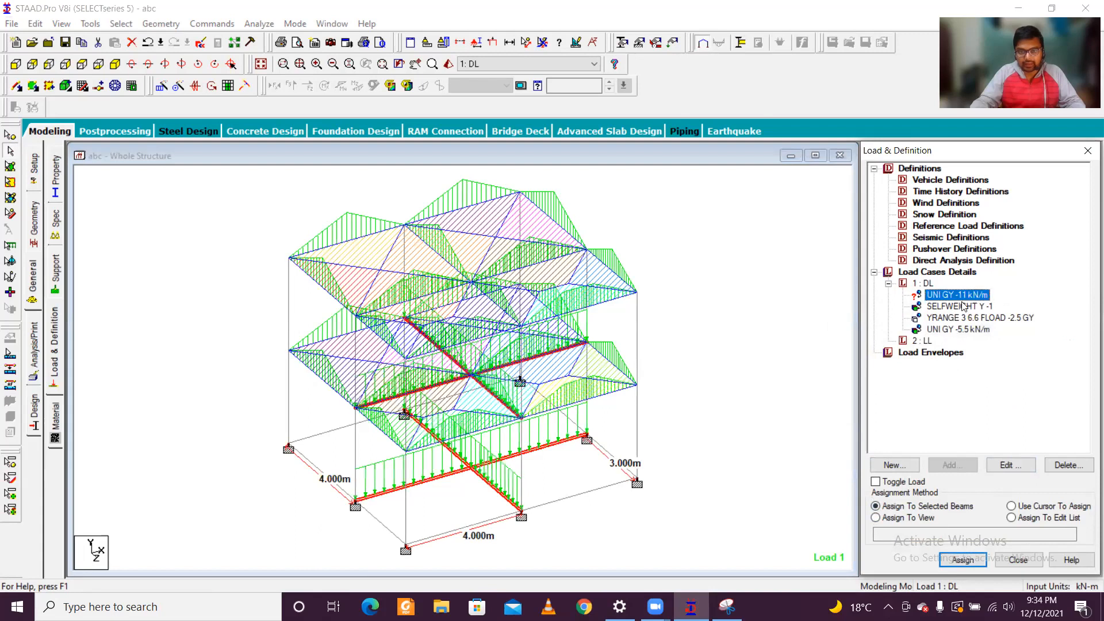
click(321, 380)
ctrl+click(335, 337)
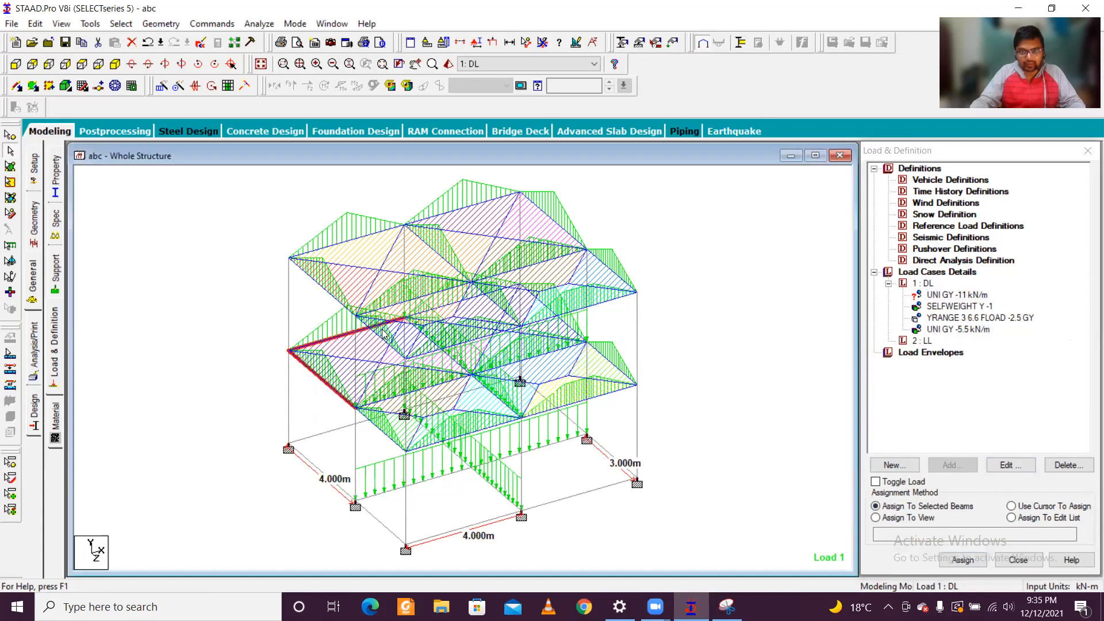
ctrl+click(469, 300)
ctrl+click(556, 315)
ctrl+click(605, 355)
ctrl+click(604, 394)
ctrl+click(433, 439)
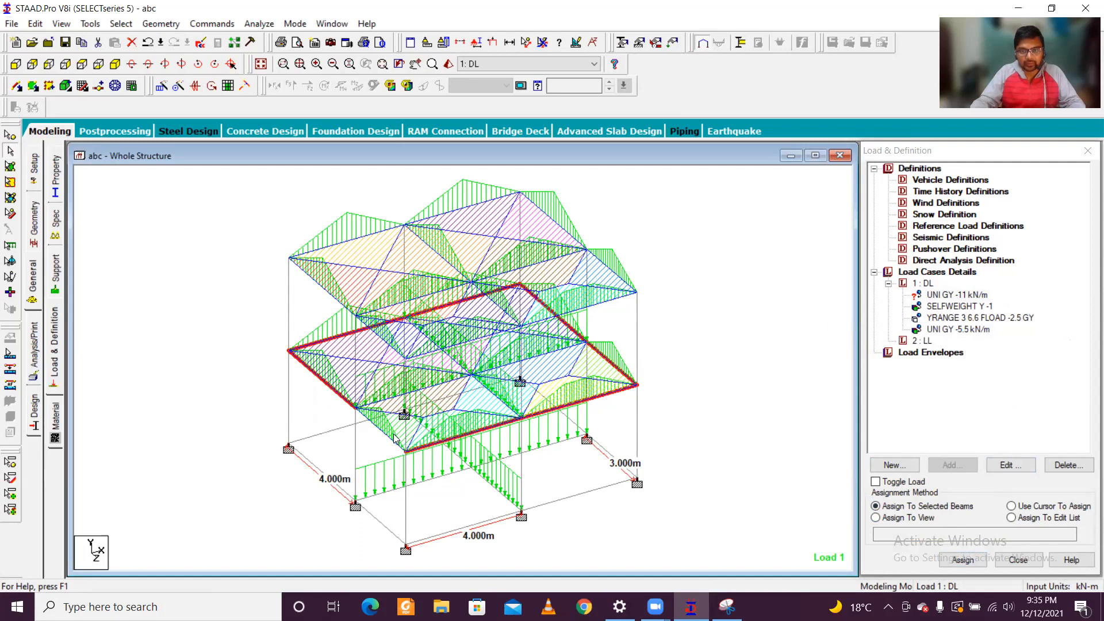
ctrl+click(316, 473)
ctrl+click(355, 429)
ctrl+click(444, 402)
ctrl+click(547, 404)
ctrl+click(597, 450)
ctrl+click(597, 495)
ctrl+click(480, 527)
ctrl+click(390, 534)
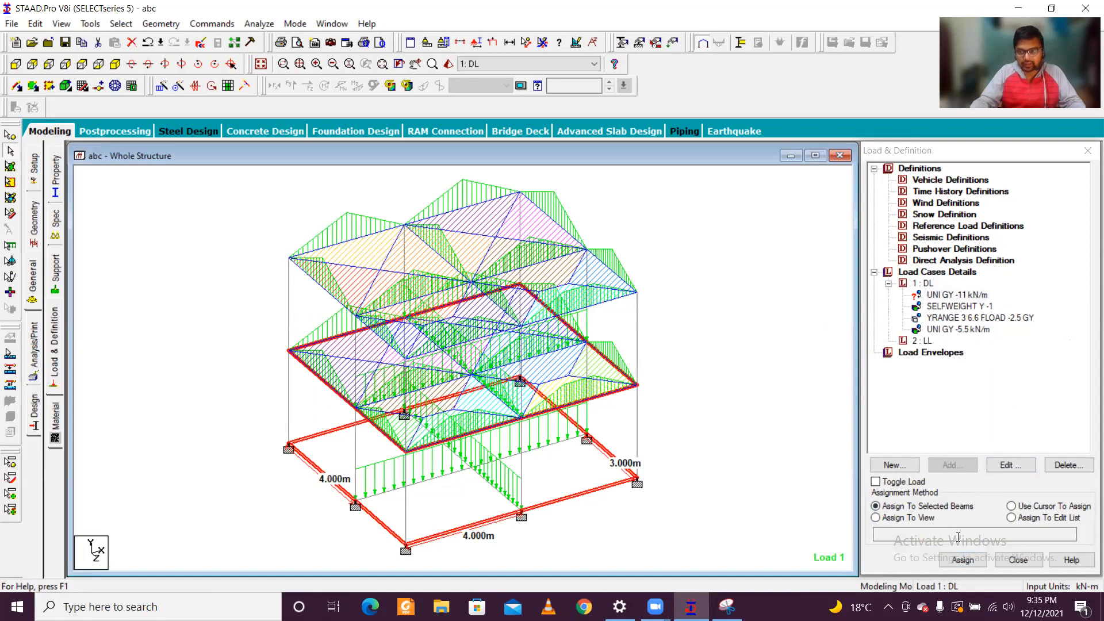
click(964, 560)
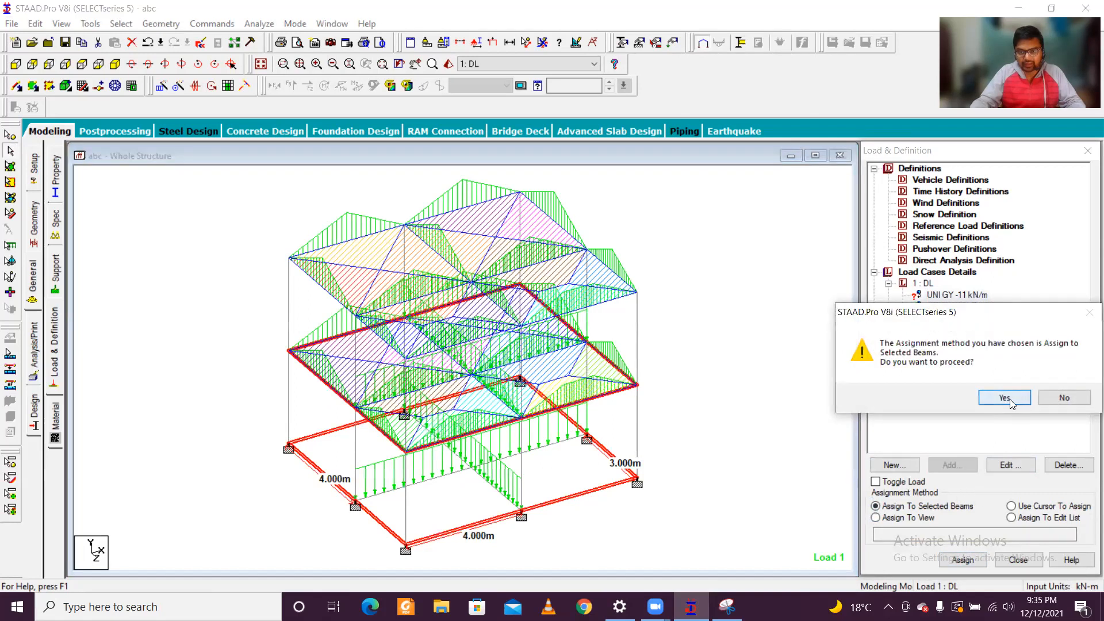
click(1007, 398)
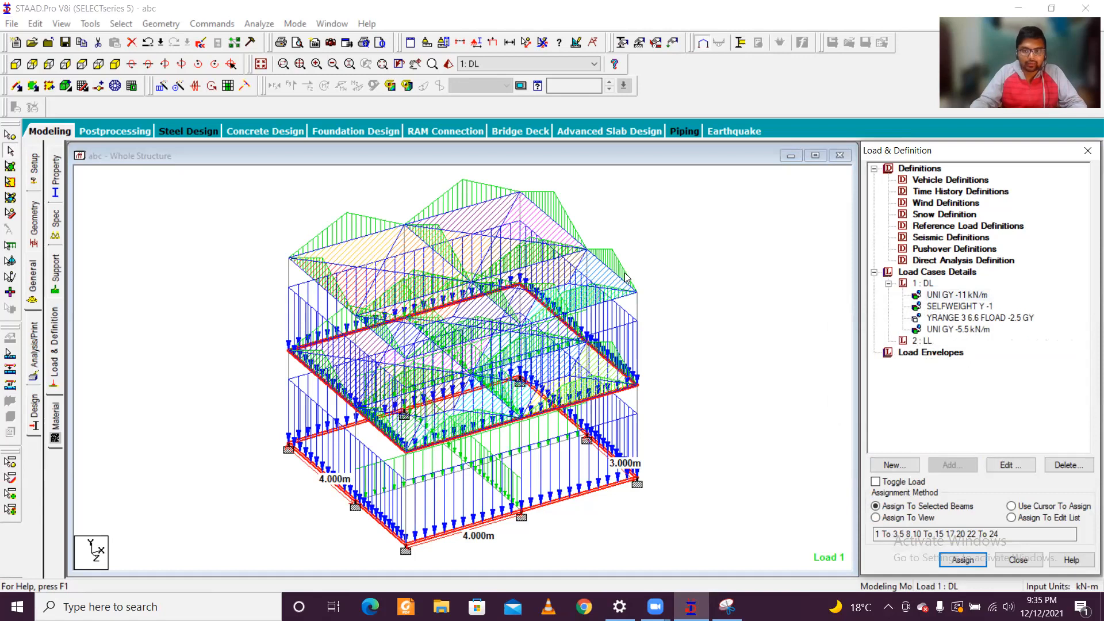
Step: Add a Global Y floor load of -2 kN/m2 over Y range 3 to 6.6 m to the LL case and display it
click(924, 341)
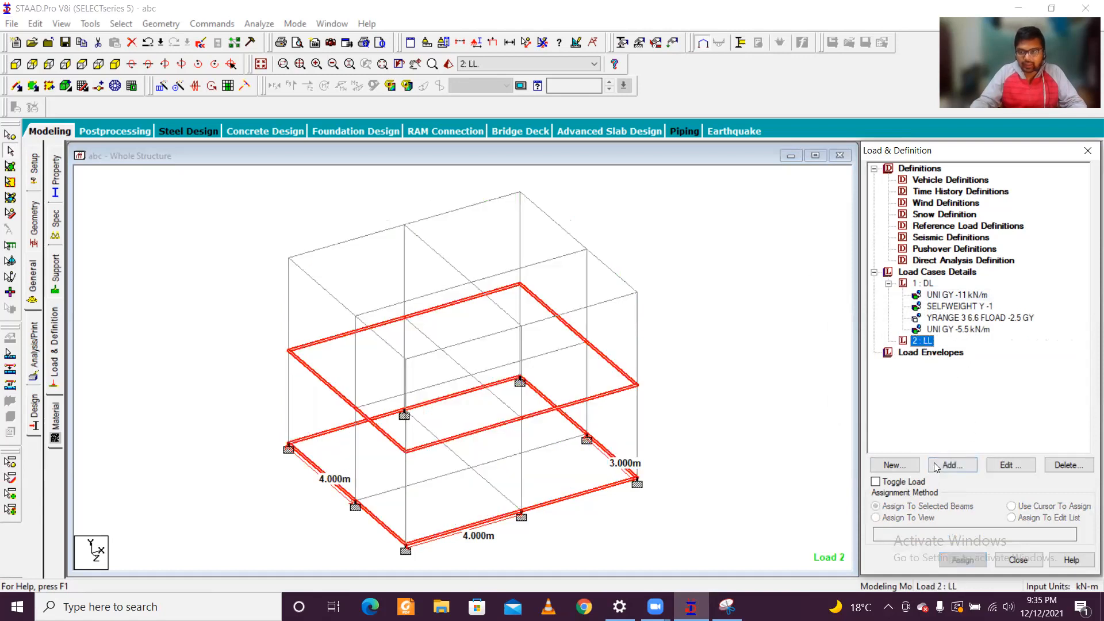
click(952, 466)
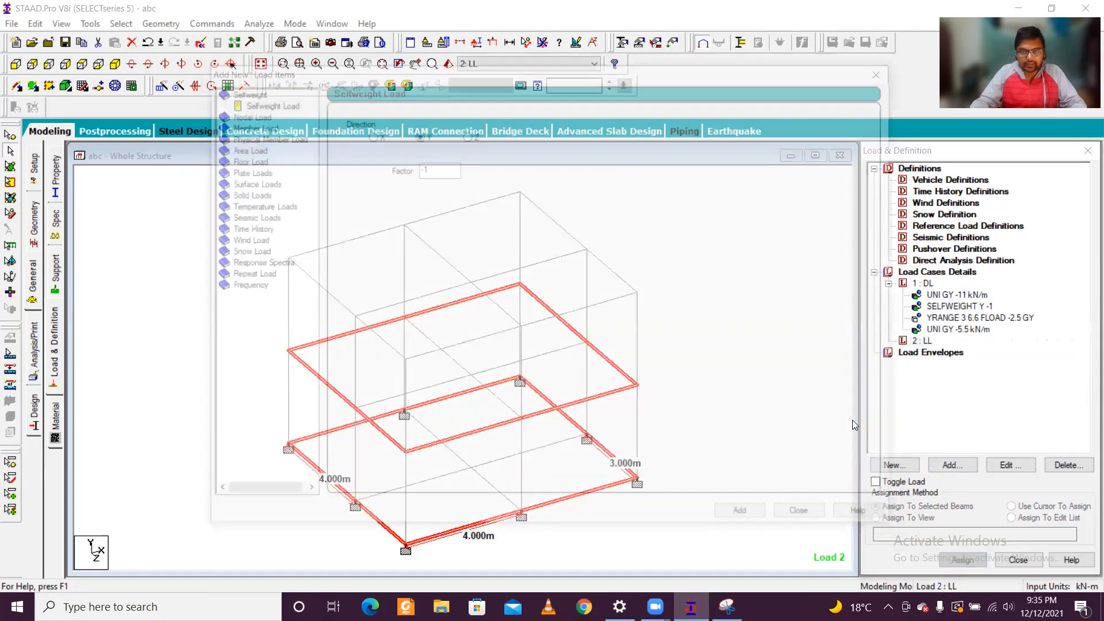
click(246, 160)
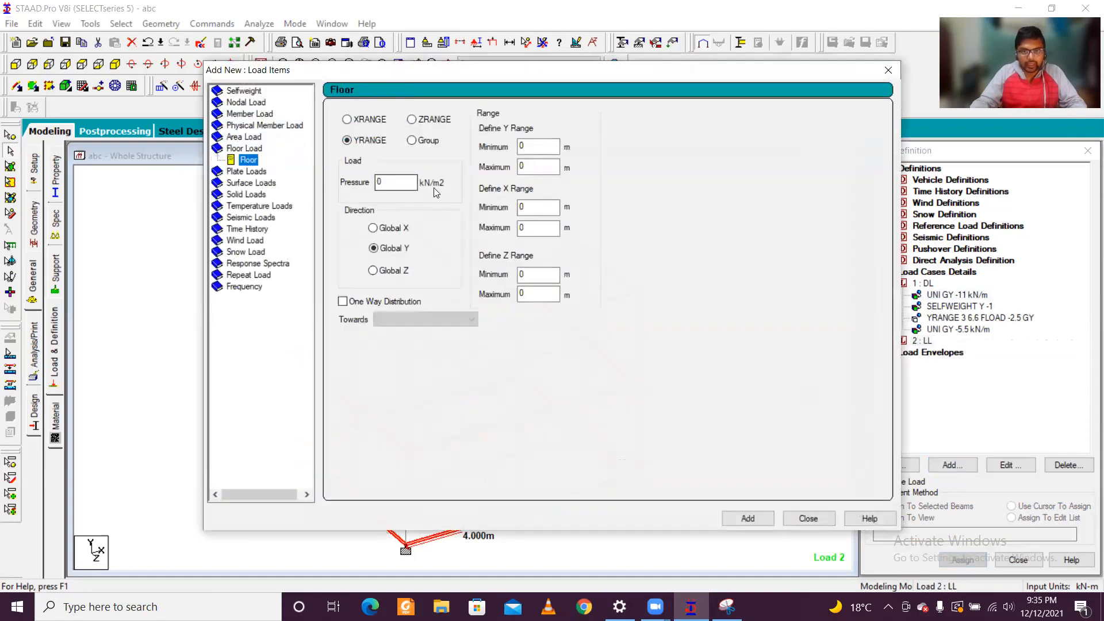
text(-2)
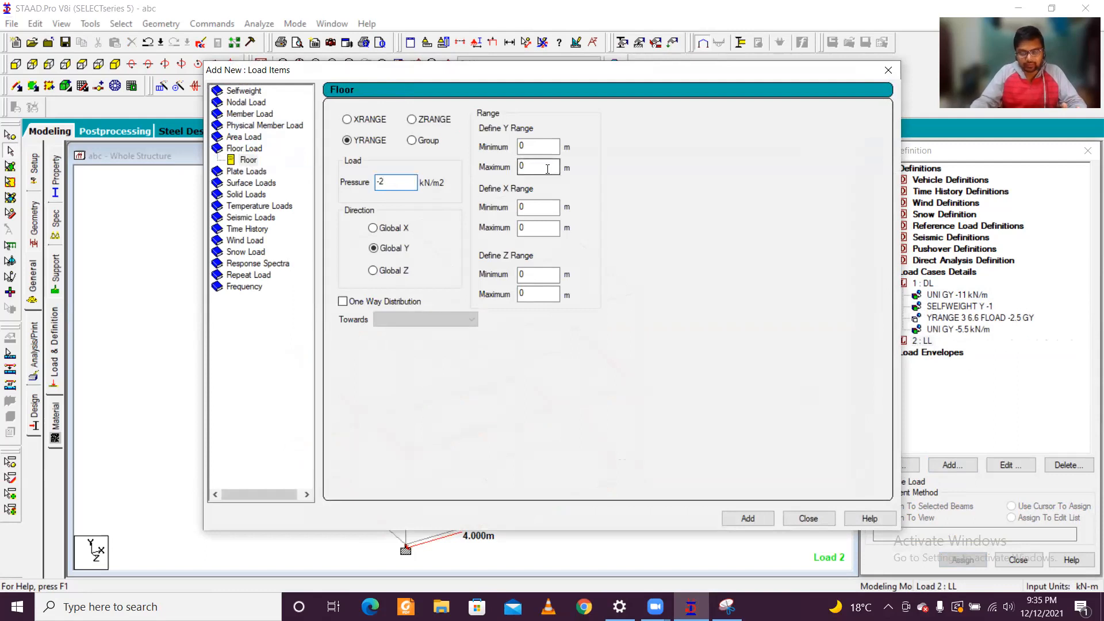
drag(537, 165, 383, 133)
text(3)
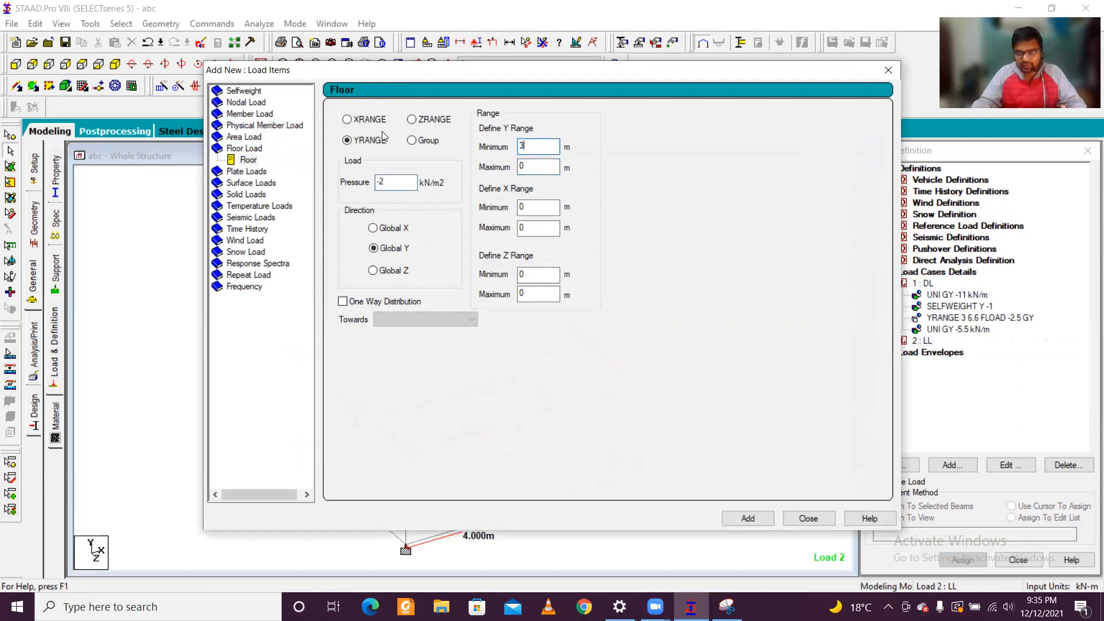
key(Tab)
text(6.6)
click(728, 513)
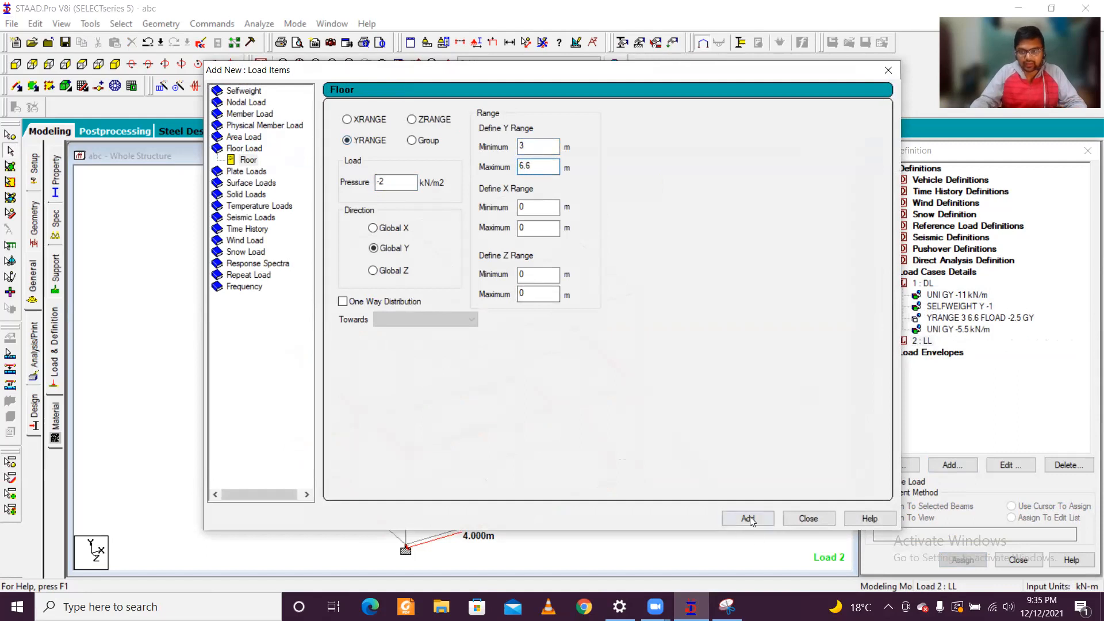
click(826, 514)
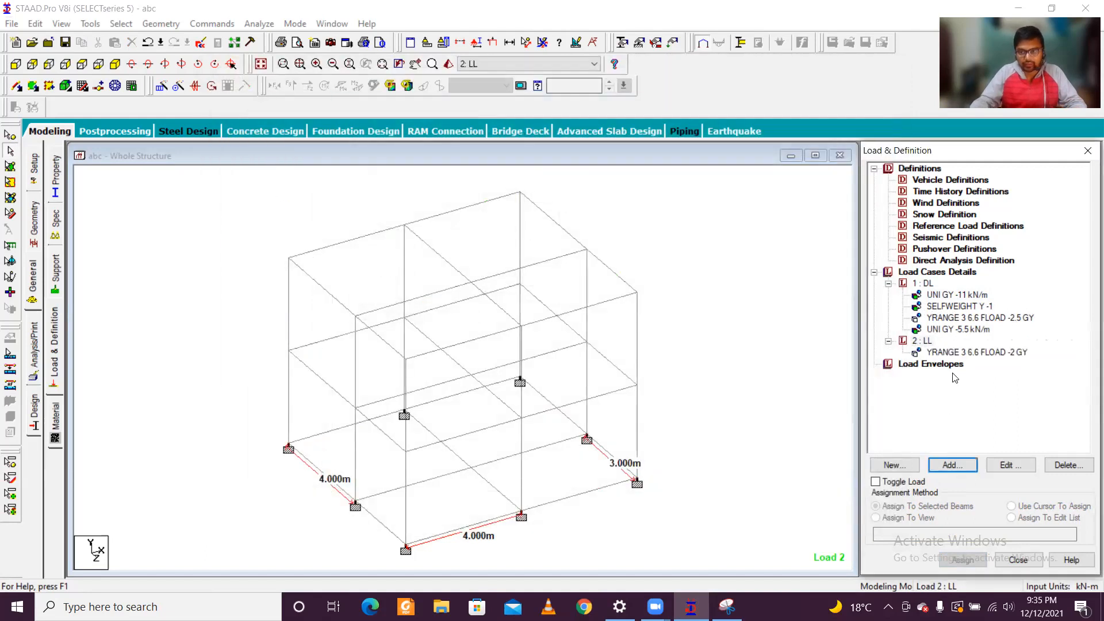
click(990, 353)
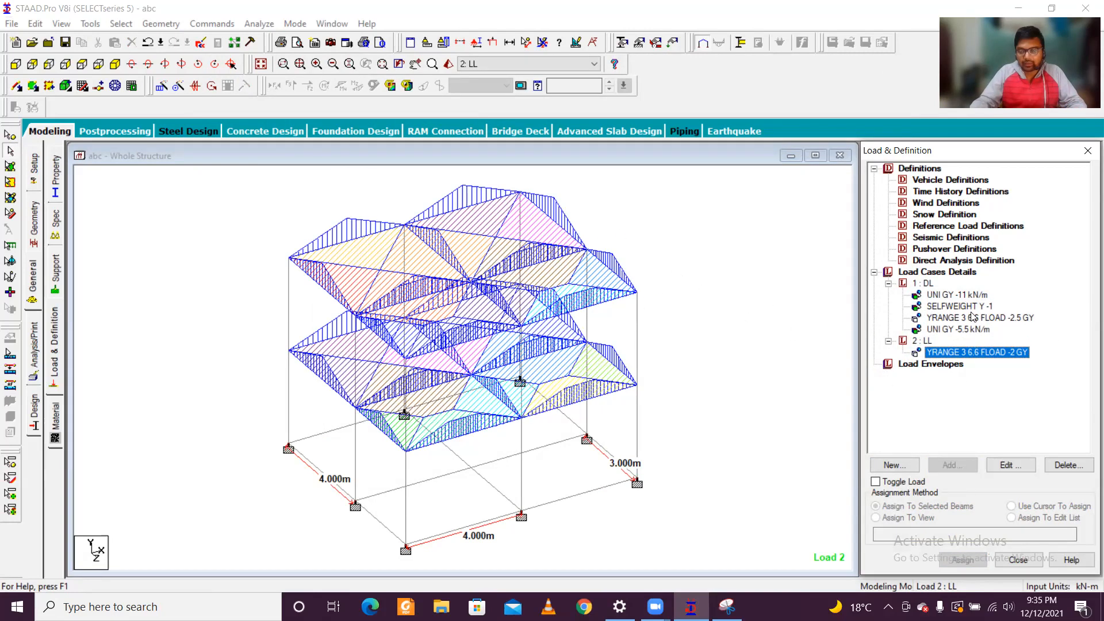
Step: Generate automatic load combinations with the Indian Code for the Genral_Structures category and add them to the load cases
click(943, 273)
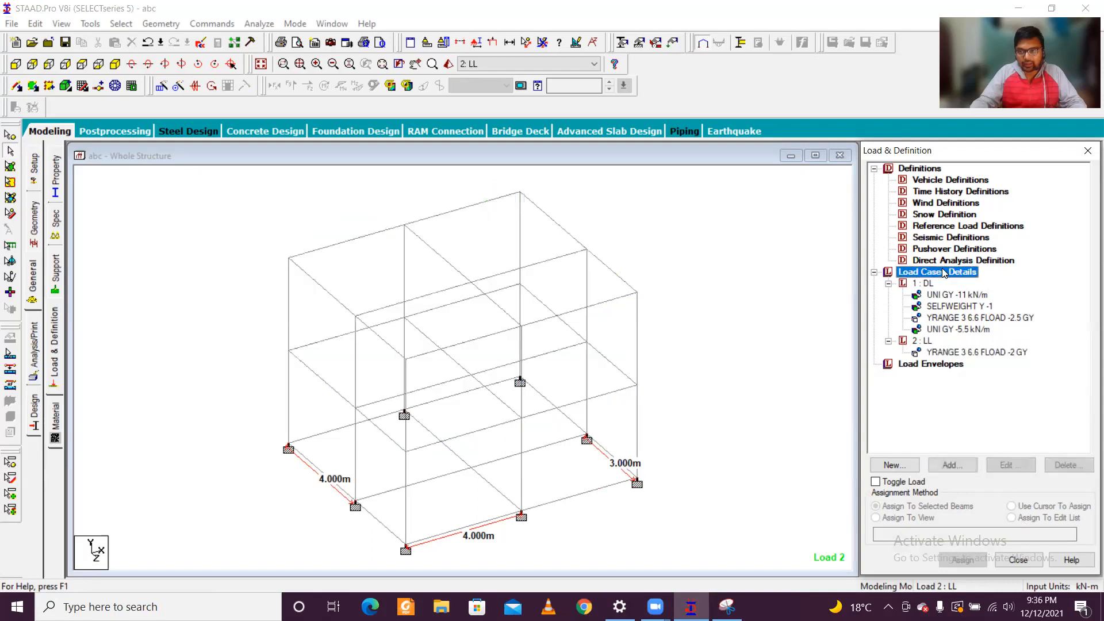
click(944, 466)
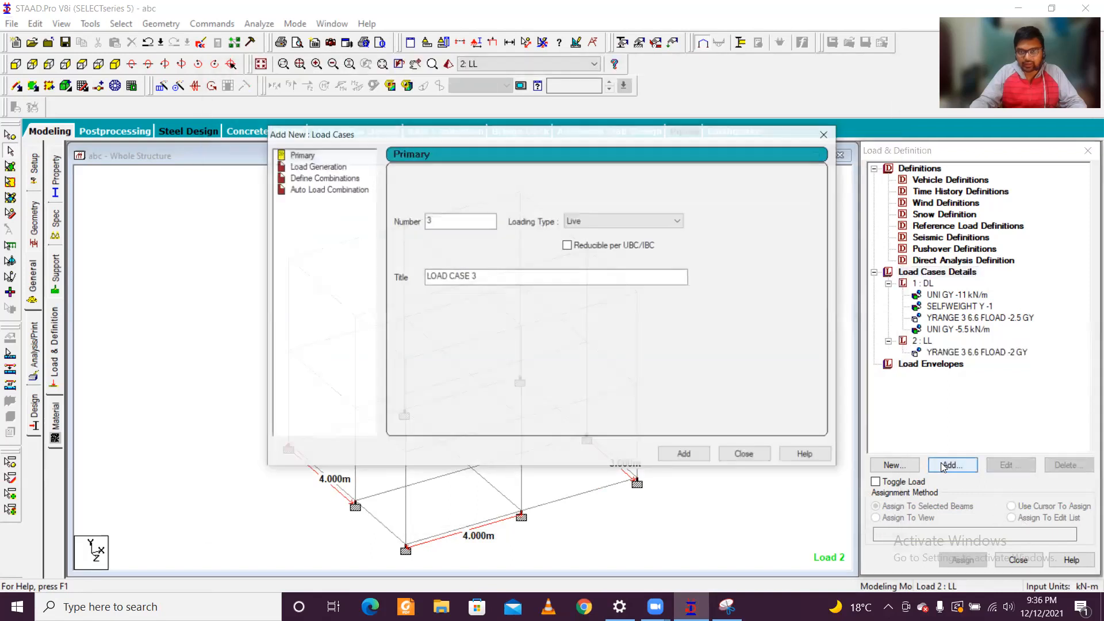
click(328, 189)
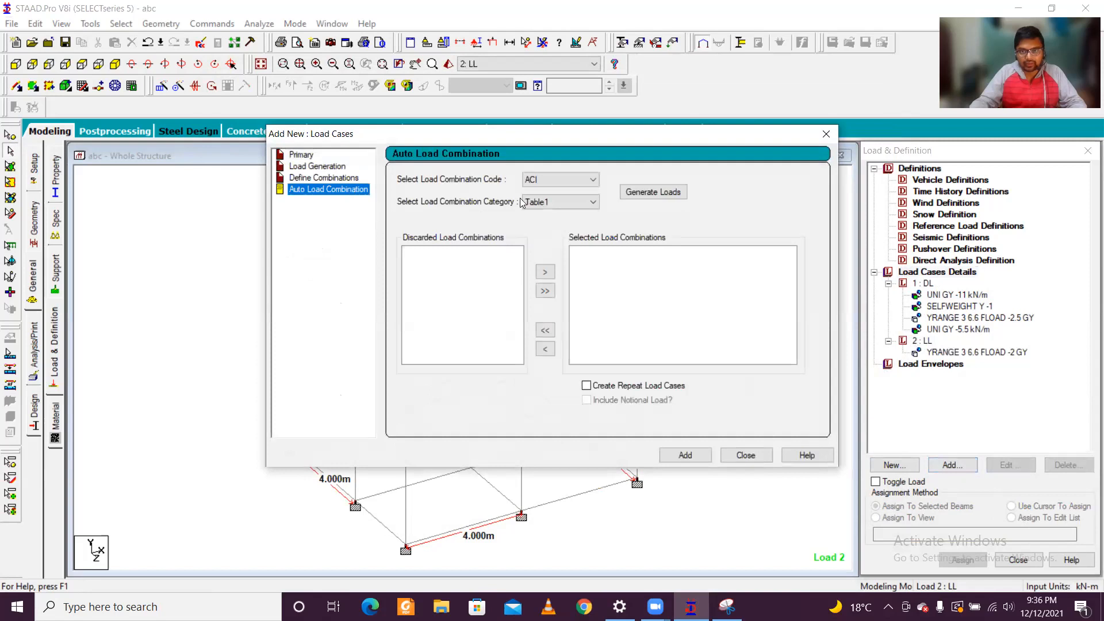
click(593, 179)
click(557, 256)
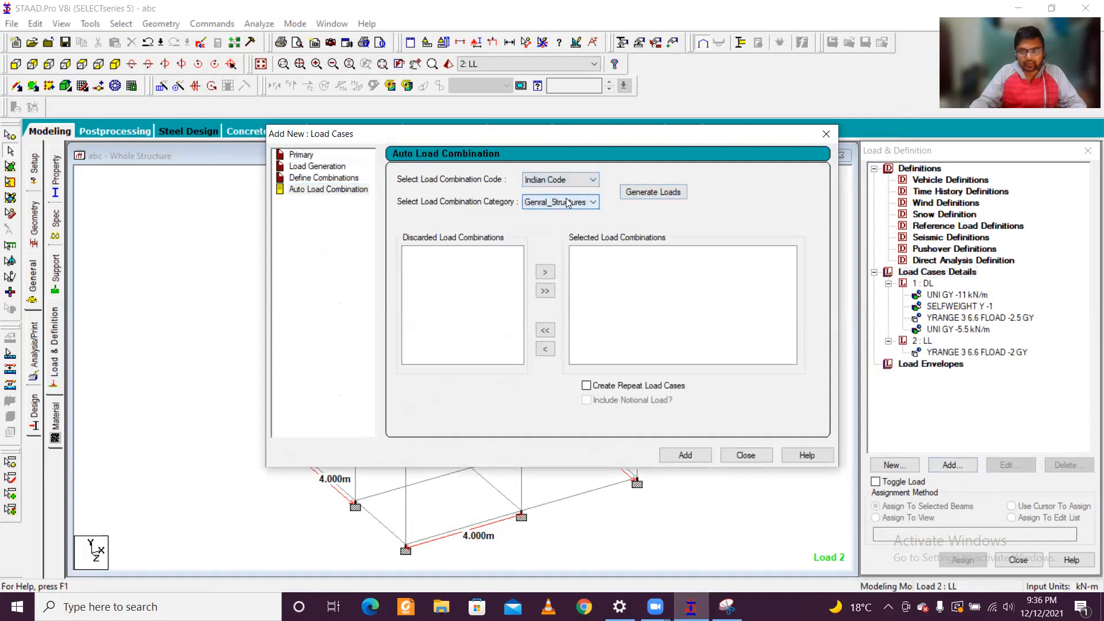
click(640, 191)
click(703, 456)
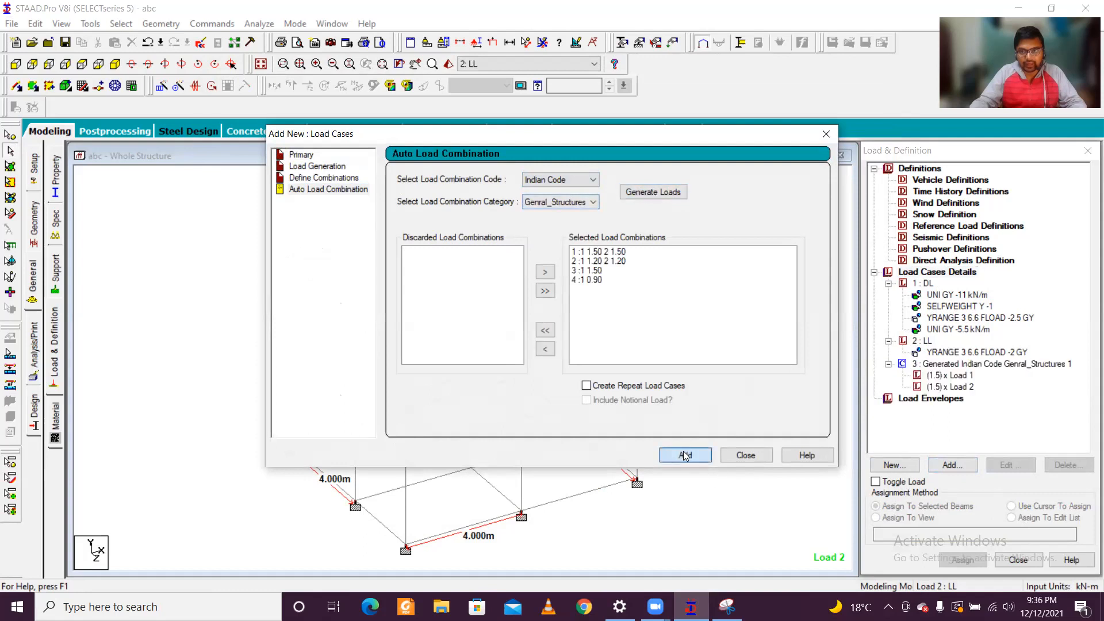
click(745, 455)
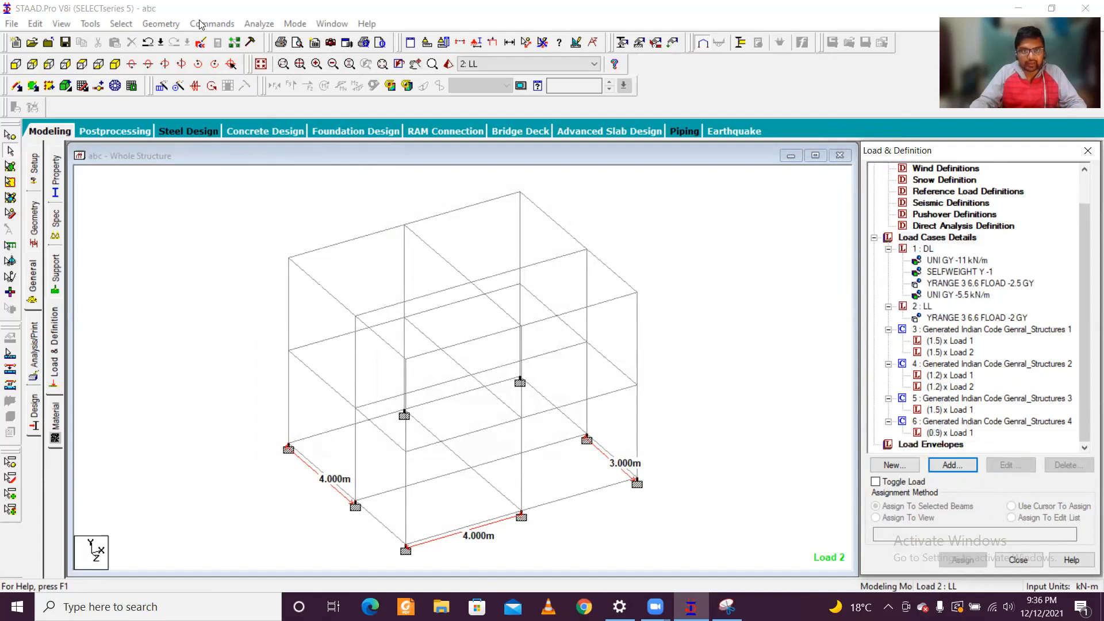
Step: Save the modified structure and run the analysis, checking the error and warning summary line
click(259, 24)
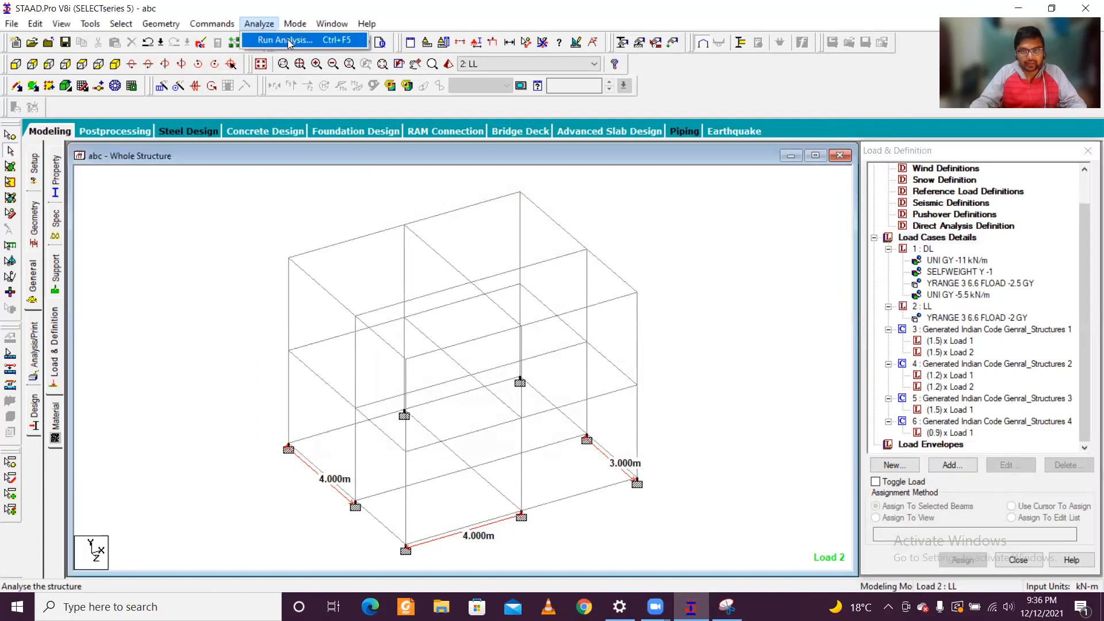
click(290, 40)
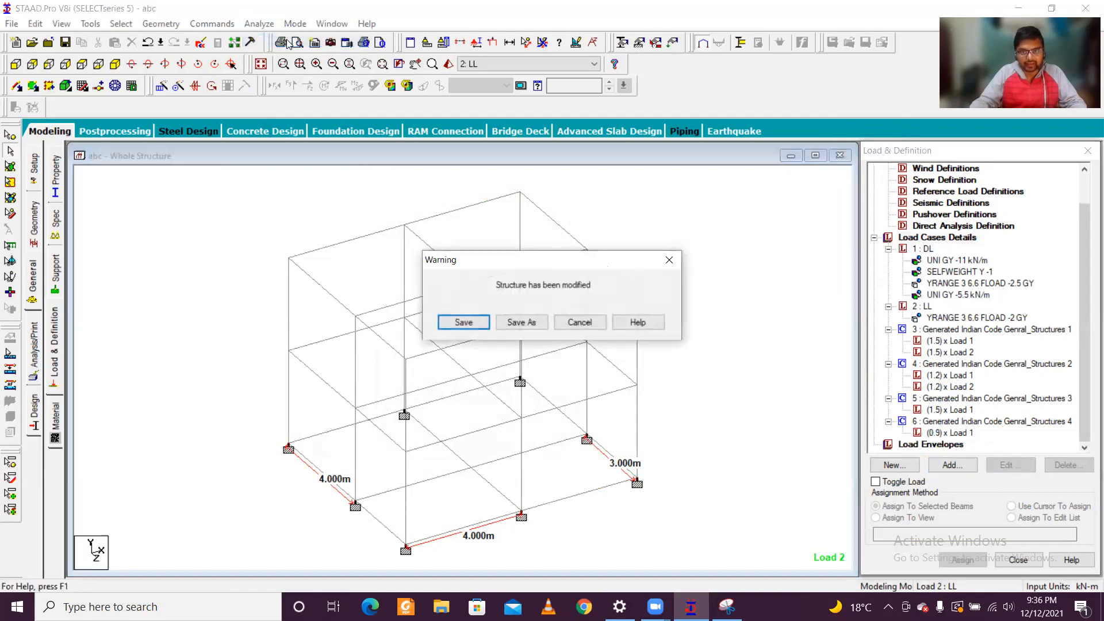
click(464, 323)
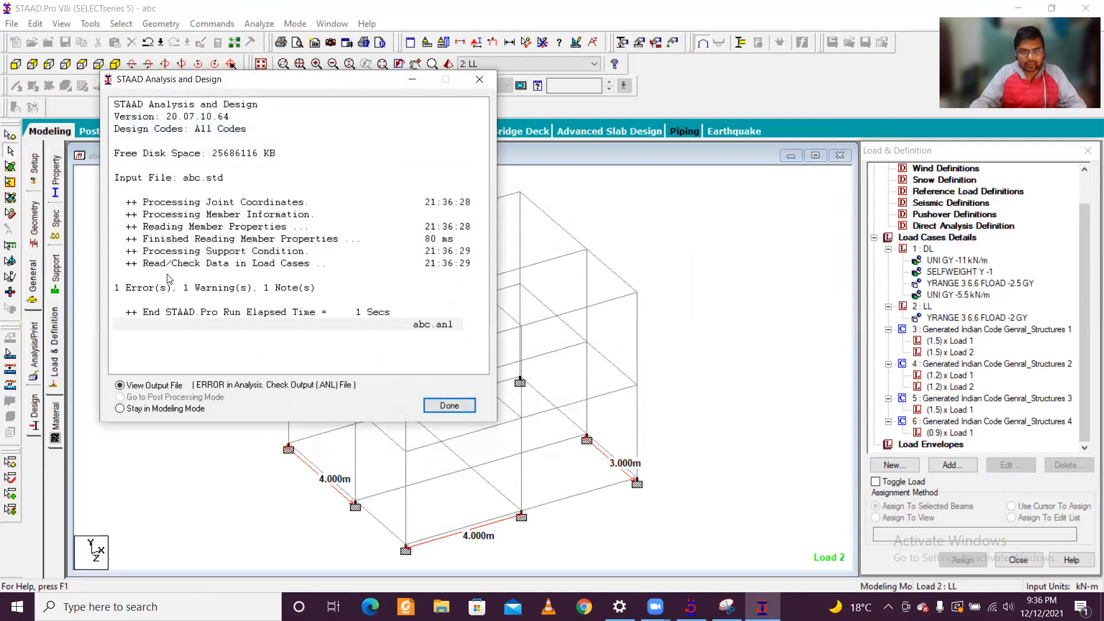
click(201, 293)
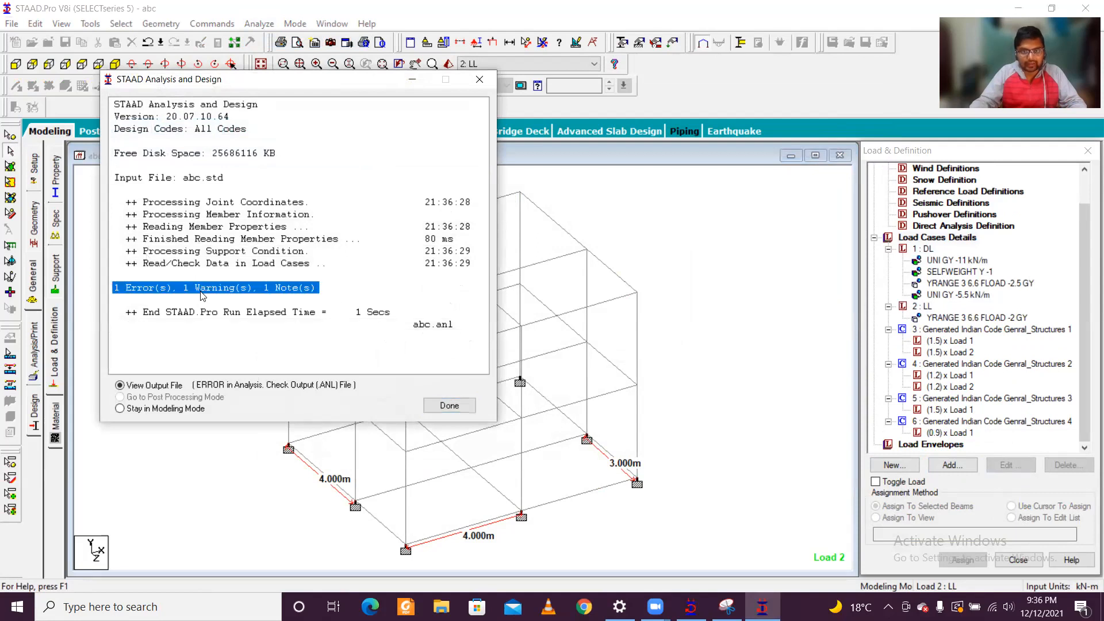
Step: Open the analysis output file, examine the reported error entry and the lines around it, and close the file
click(459, 406)
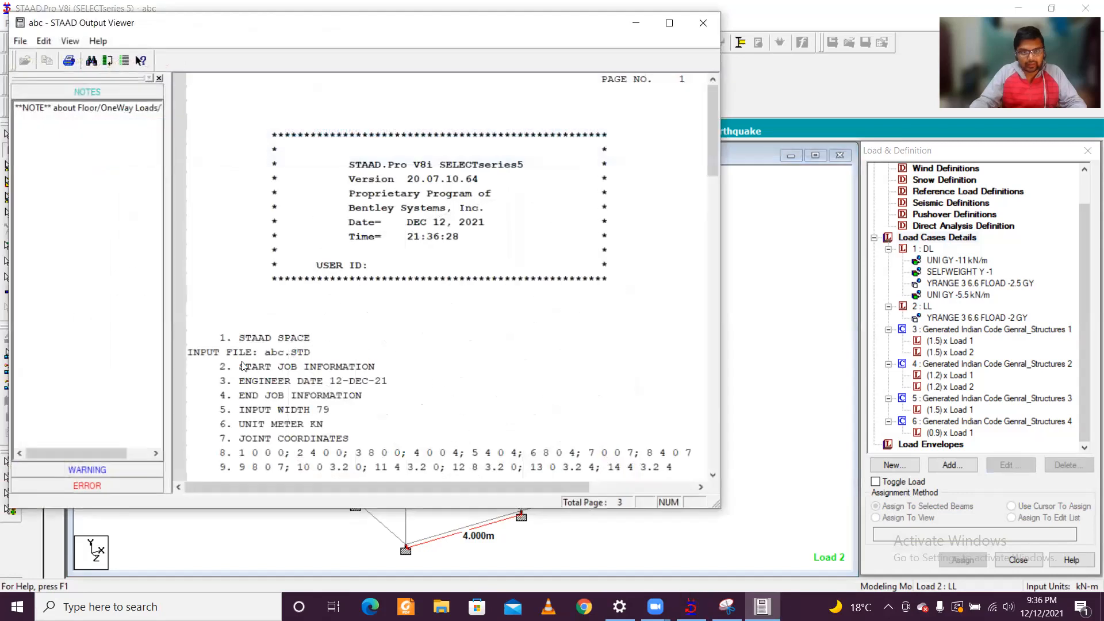
click(107, 482)
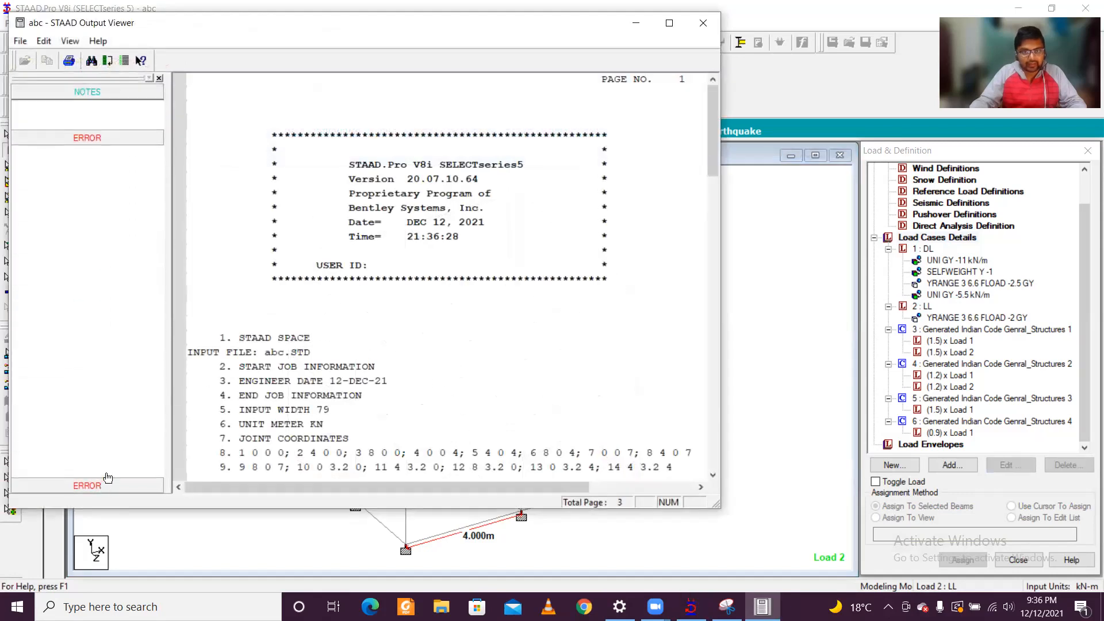
click(96, 140)
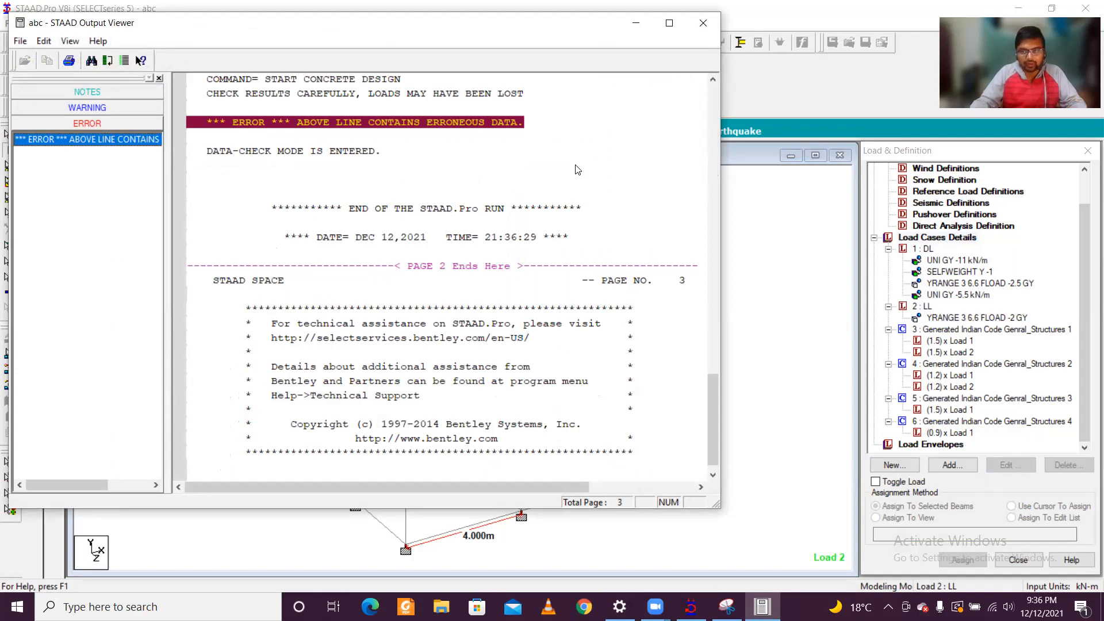
click(702, 23)
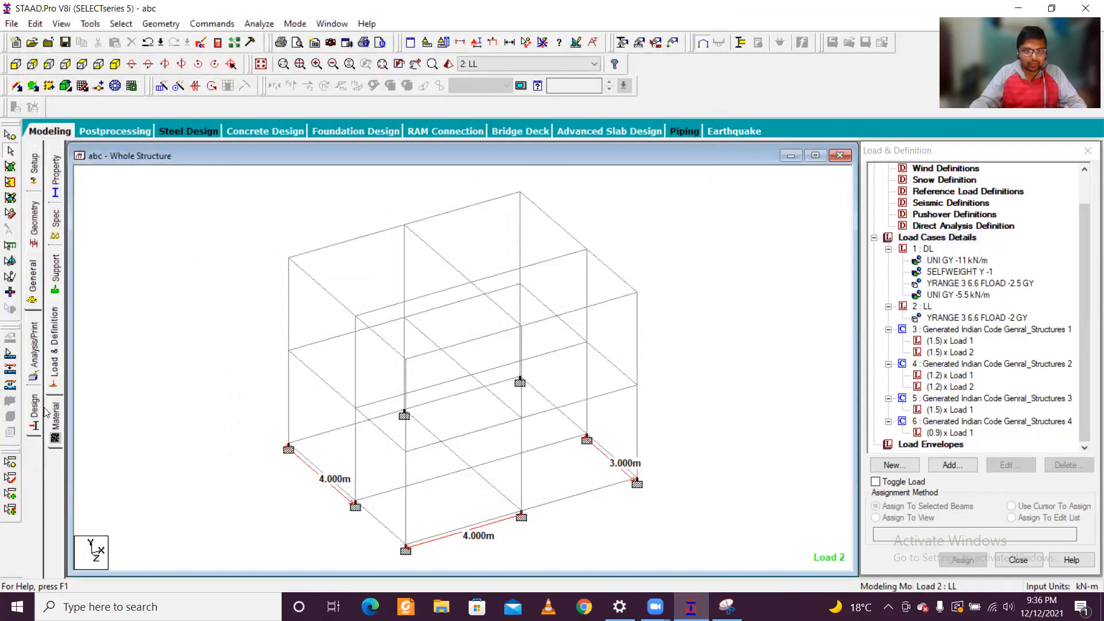
Step: Add a Perform Analysis command with the No Print option ahead of the concrete design block
click(36, 362)
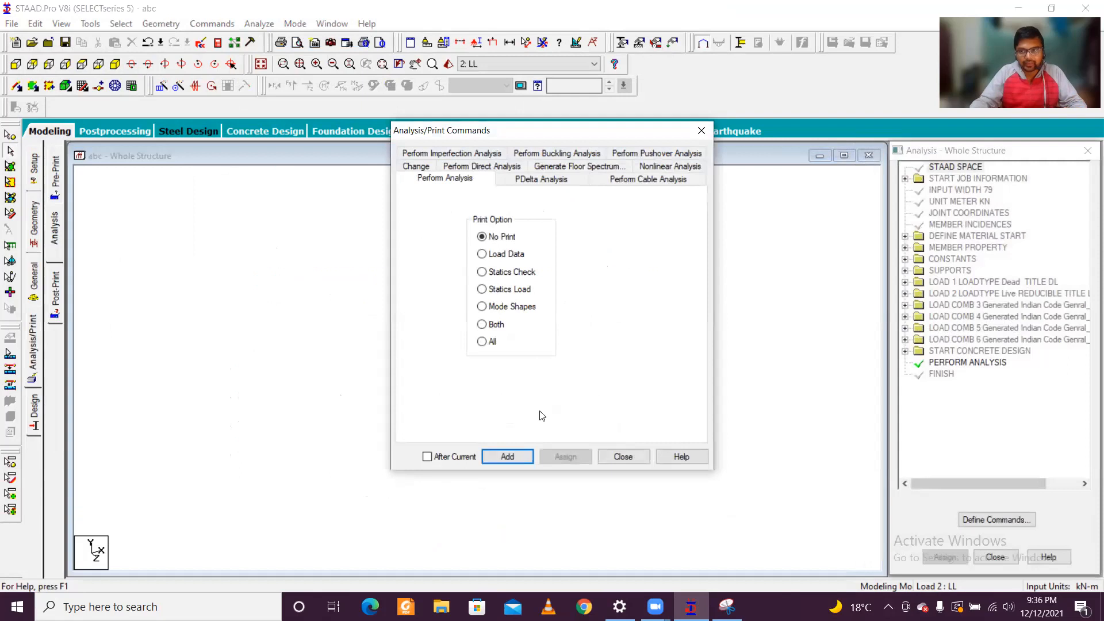
click(507, 456)
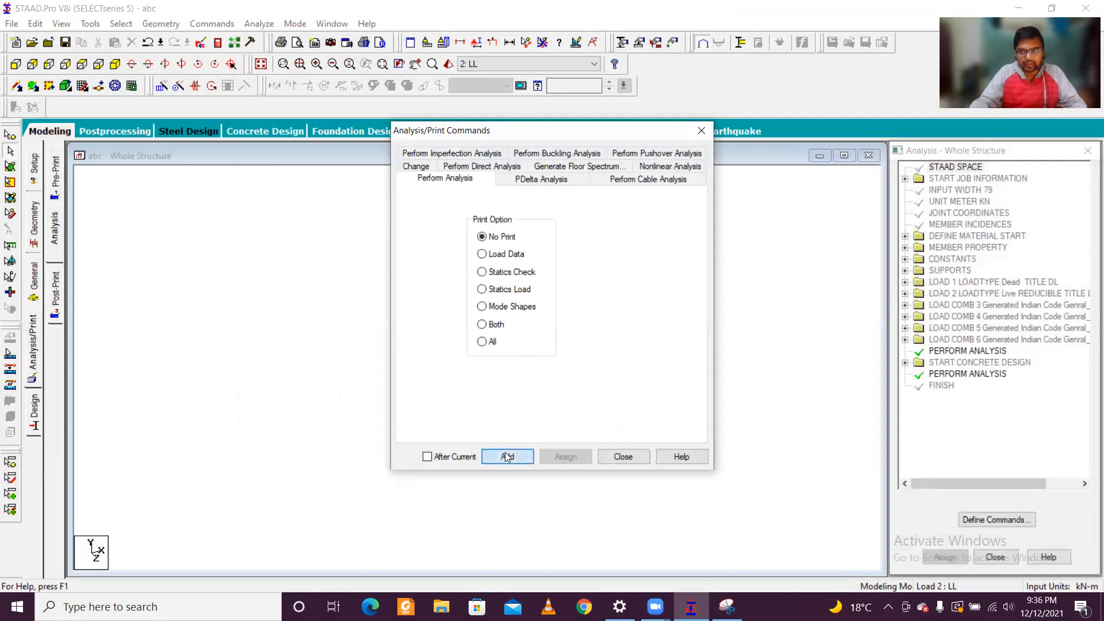
click(631, 457)
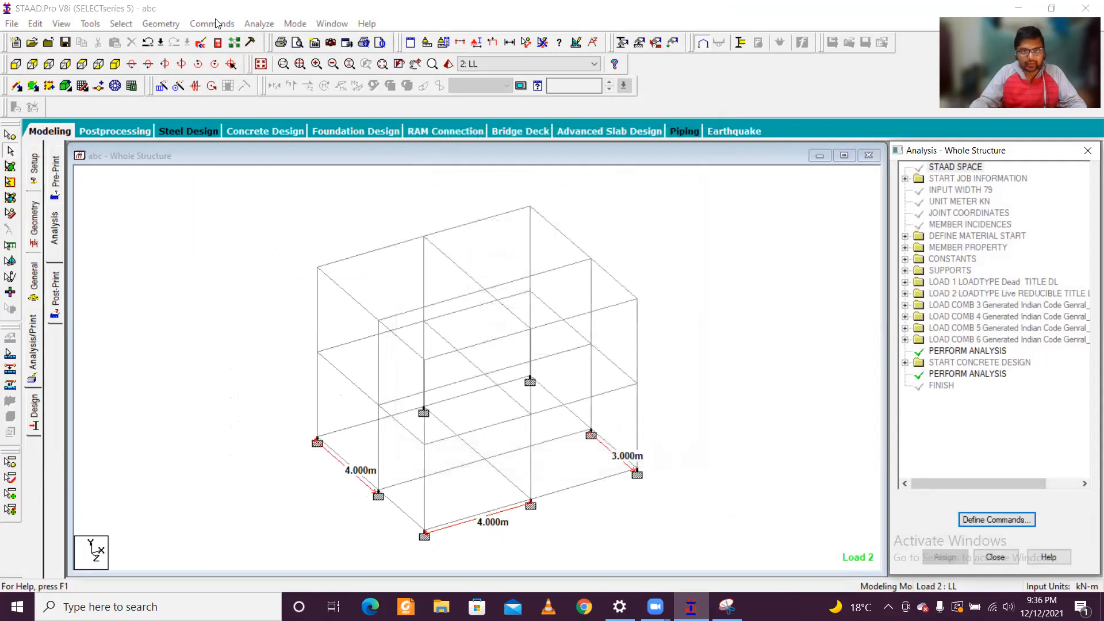
Step: Save the structure, rerun the analysis and stay in modeling mode when it finishes
click(258, 24)
click(269, 40)
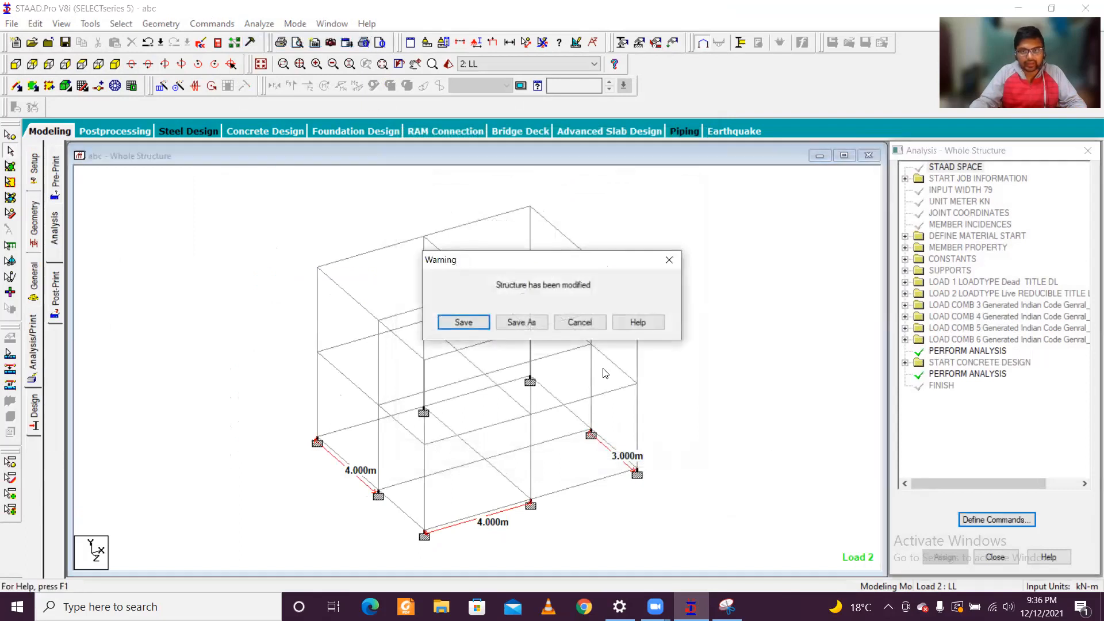
click(463, 322)
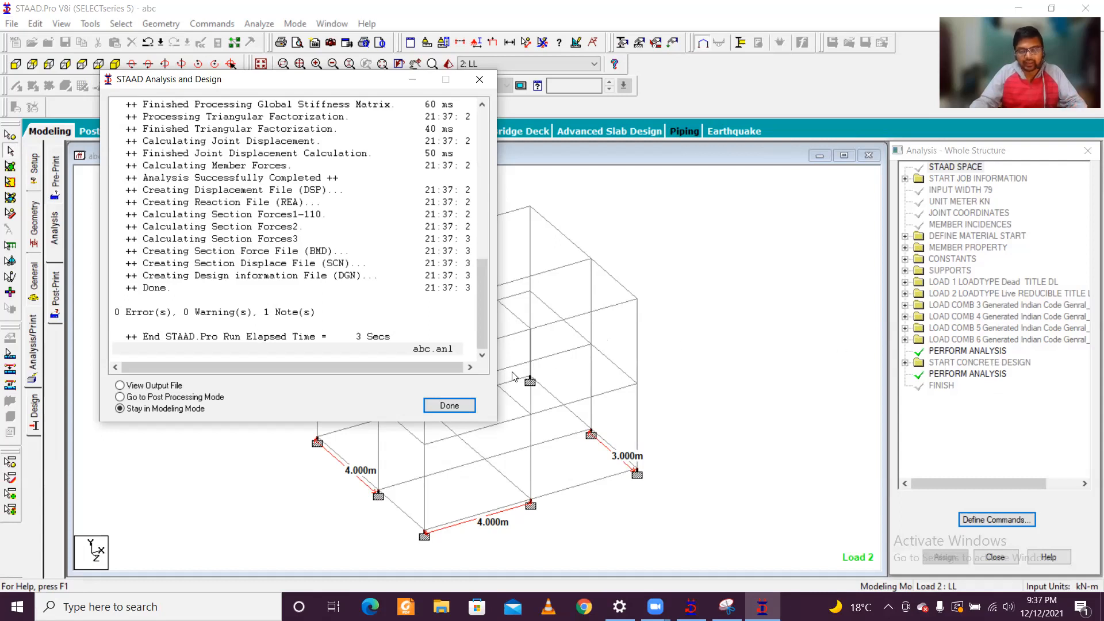
click(442, 406)
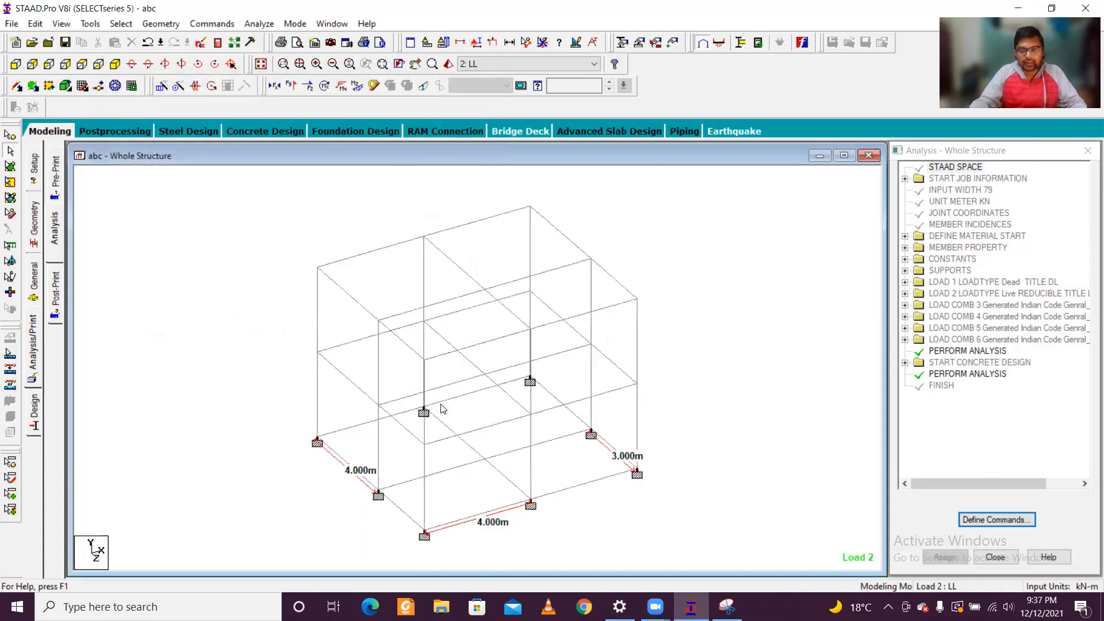
Step: Examine the concrete design results of the ground-storey corner column beside the 3 m bay, and close its properties
scroll(619, 408, up, 2)
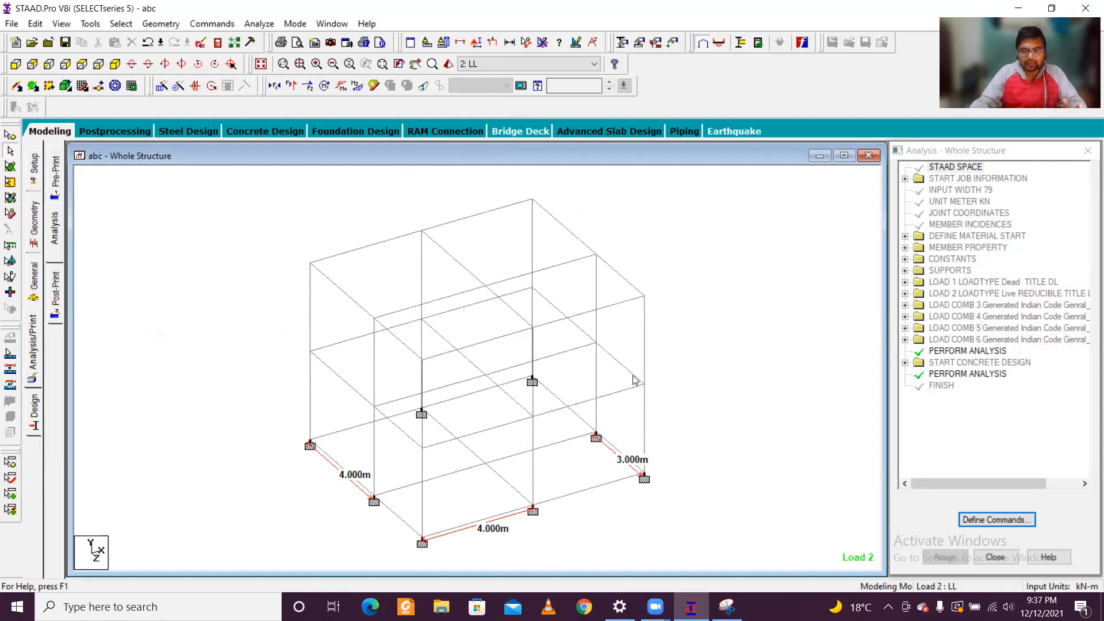
click(634, 378)
click(645, 356)
click(643, 415)
double_click(645, 415)
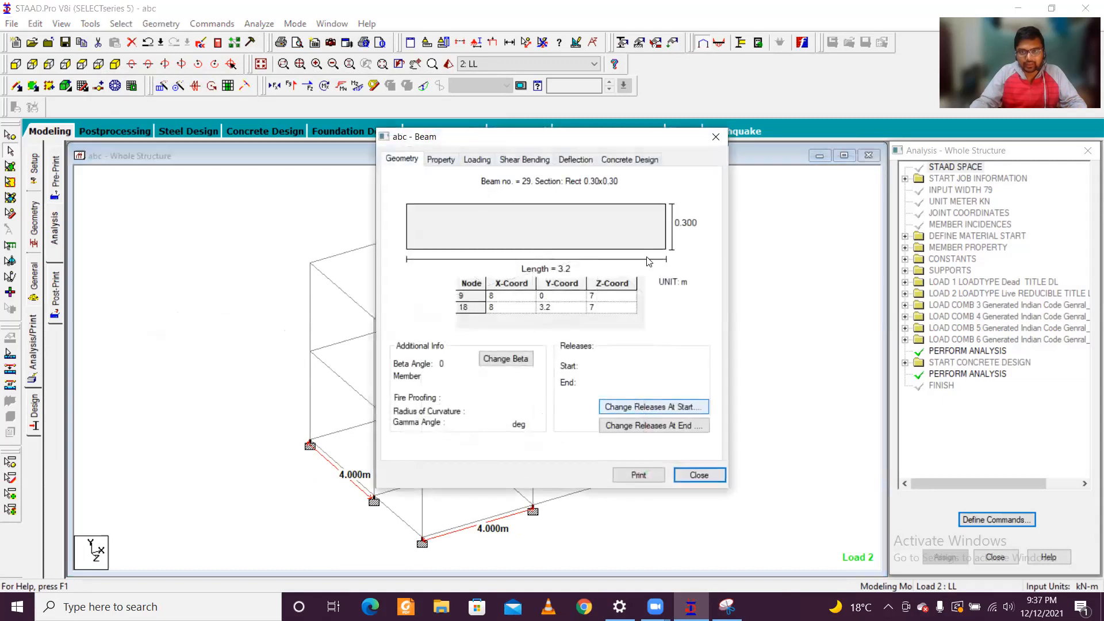
click(623, 162)
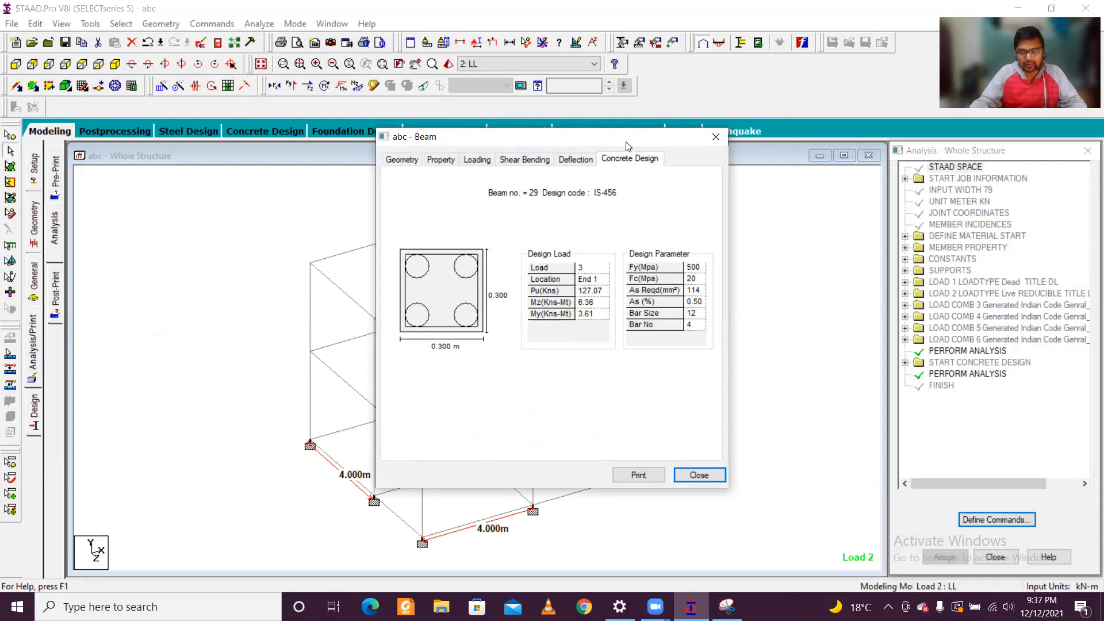
drag(627, 146, 912, 135)
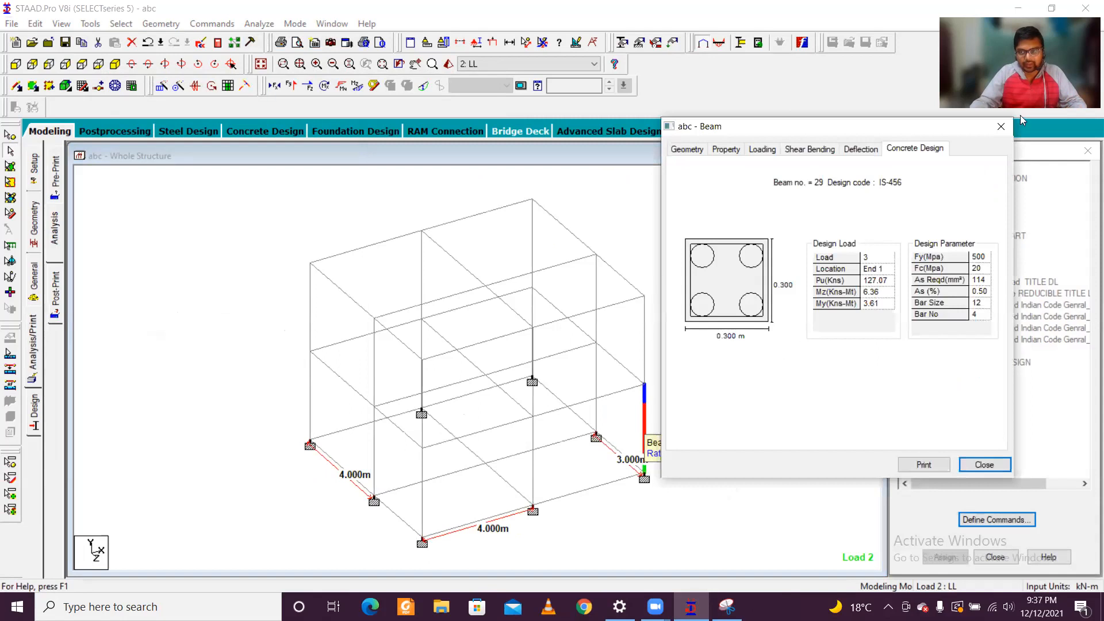
click(1001, 126)
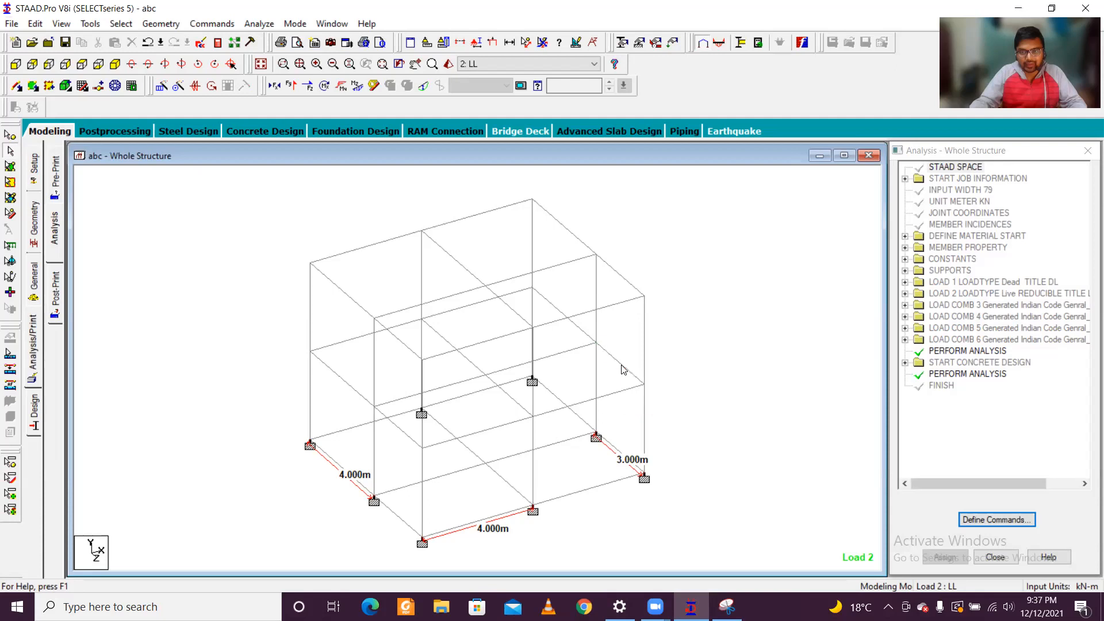
Step: Examine the concrete design reinforcement of the 4 m first-floor perimeter beam joining that corner column, and close its properties
double_click(624, 397)
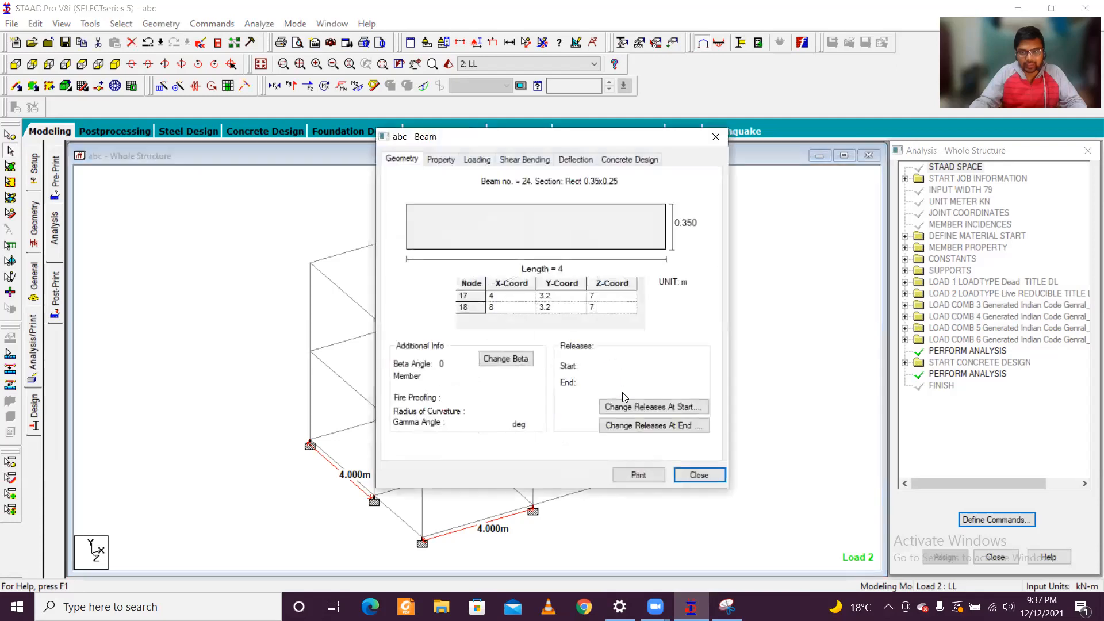
click(627, 161)
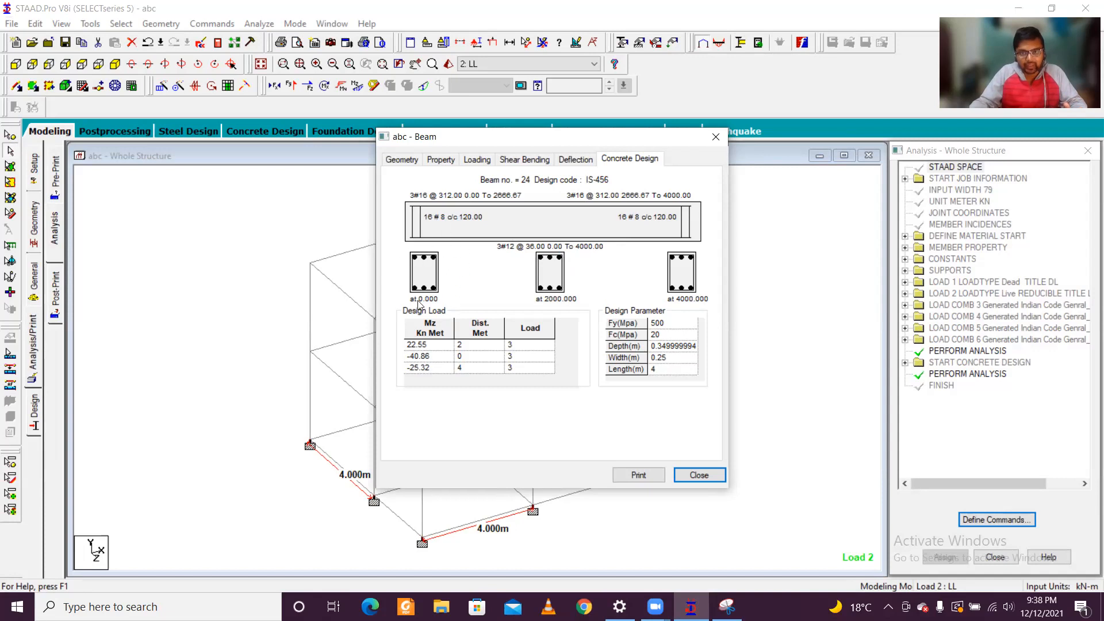
click(701, 475)
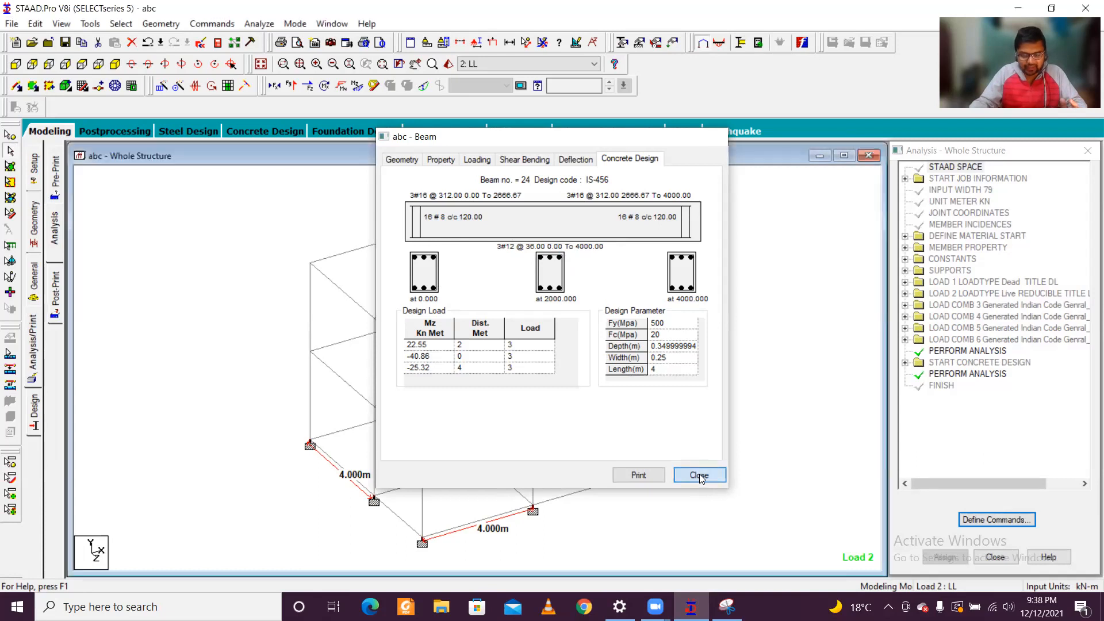
click(707, 376)
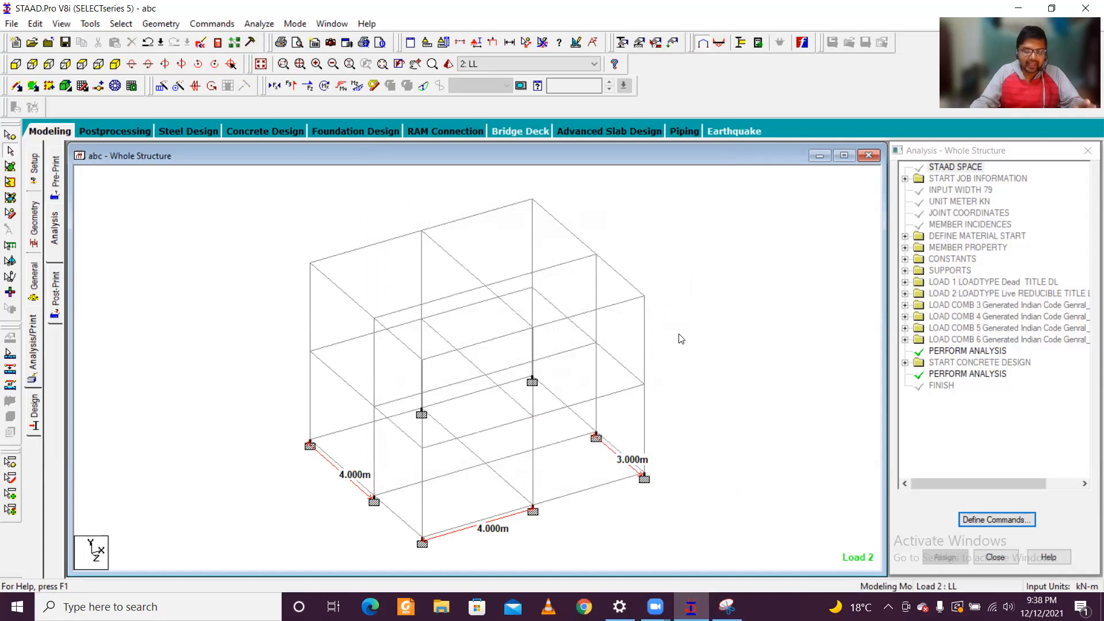
scroll(690, 373, down, 3)
scroll(690, 374, up, 3)
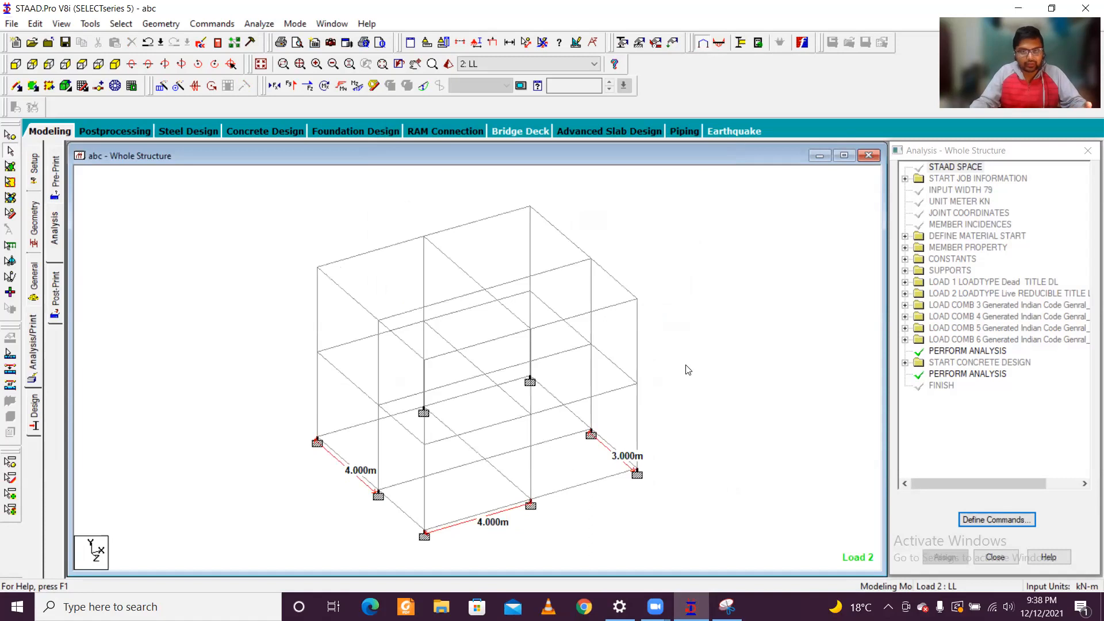
middle_drag(700, 393, 723, 352)
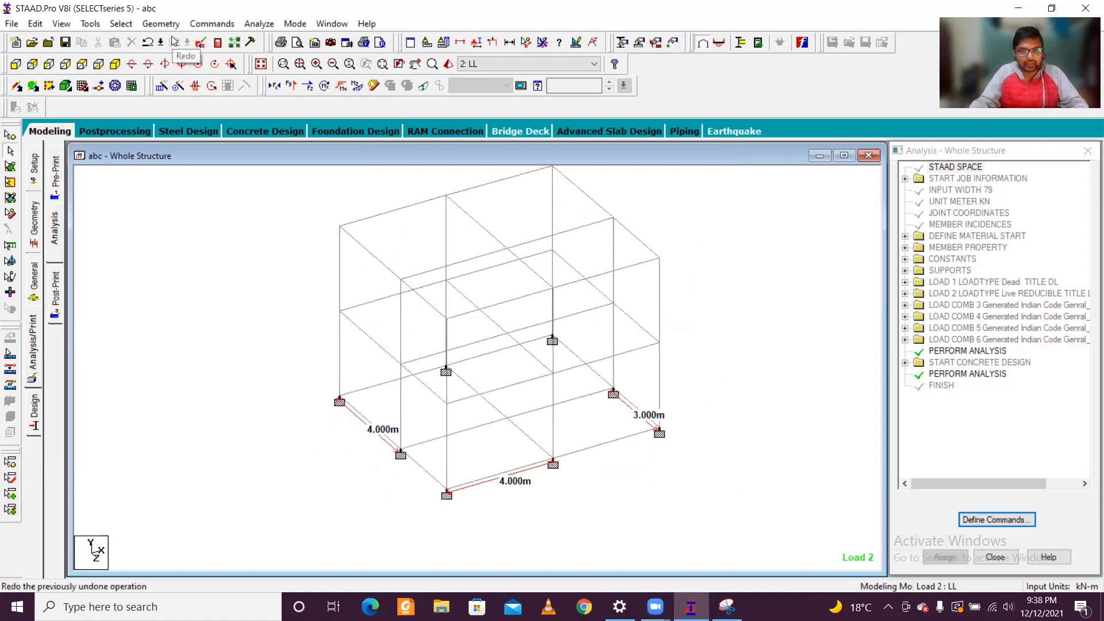
Step: Run the analysis once more and open the resulting output file for viewing
click(251, 26)
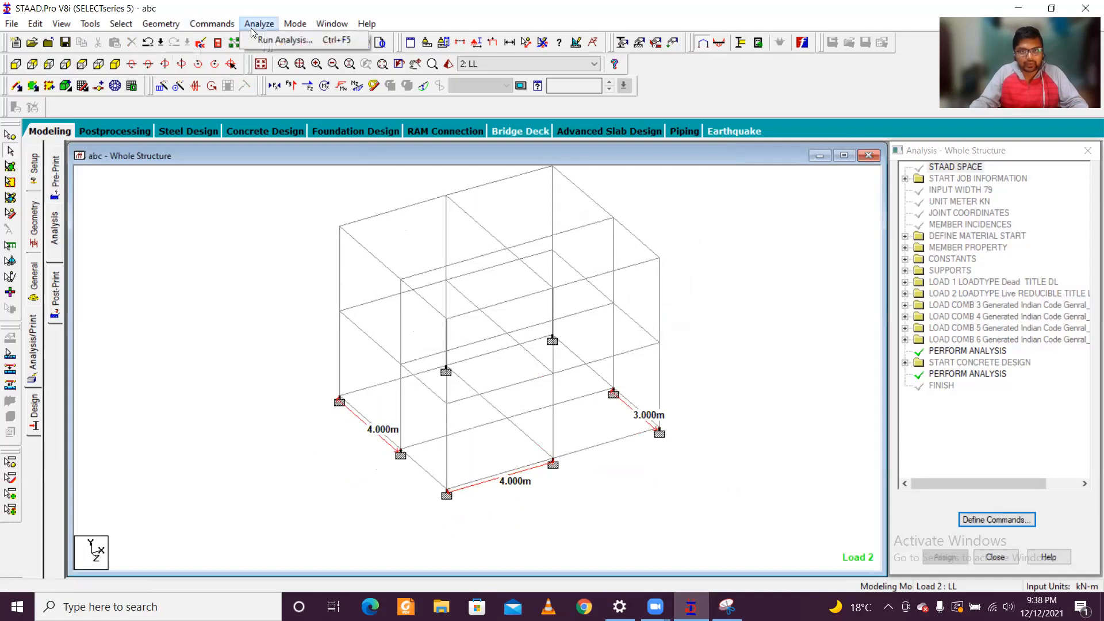
click(264, 40)
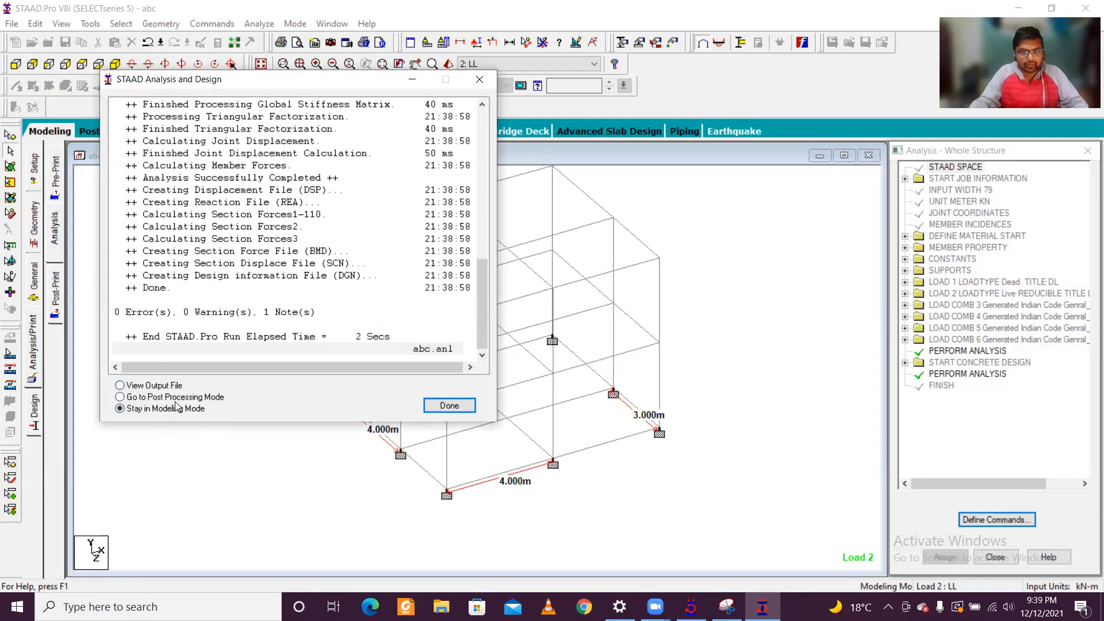
click(160, 391)
click(448, 405)
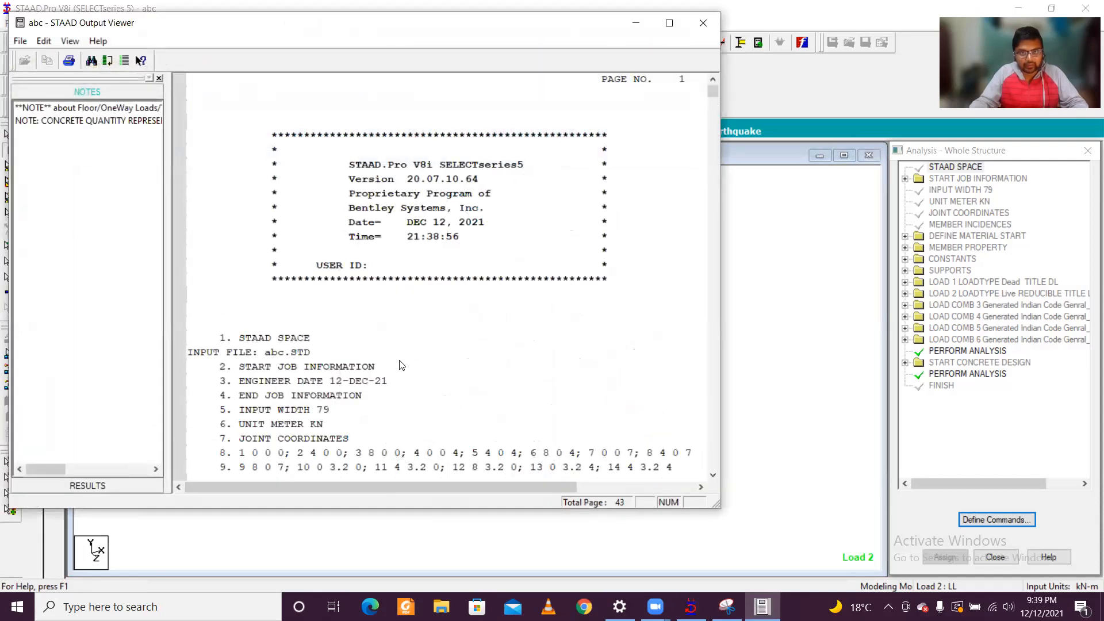
click(405, 142)
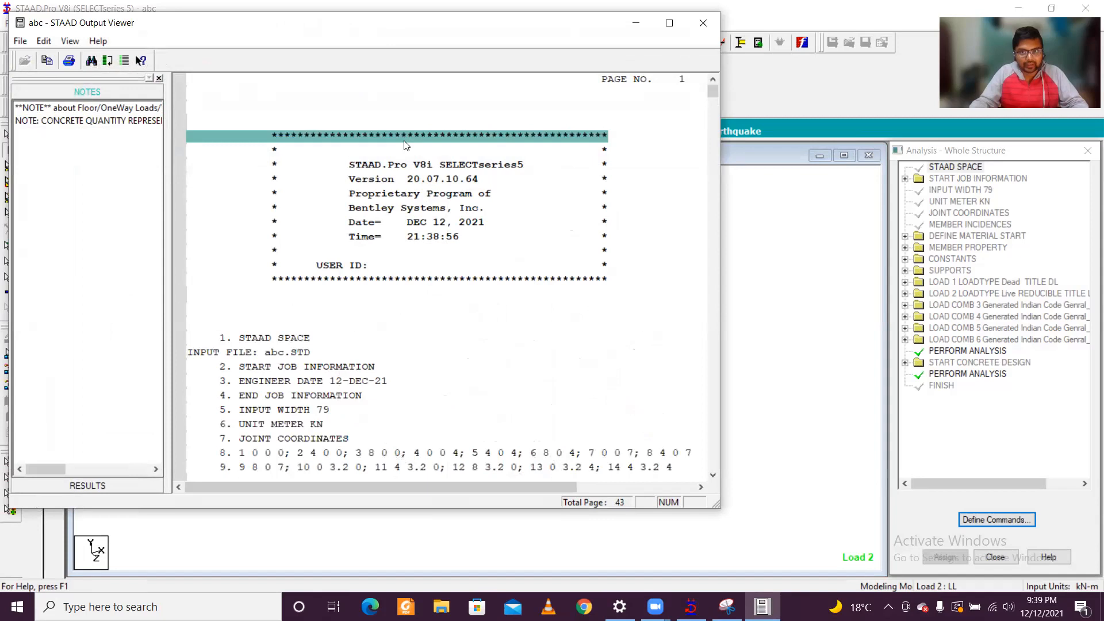
Step: Maximize the output viewer and print all pages of the analysis output with Microsoft Print to PDF
click(669, 22)
click(11, 24)
click(35, 61)
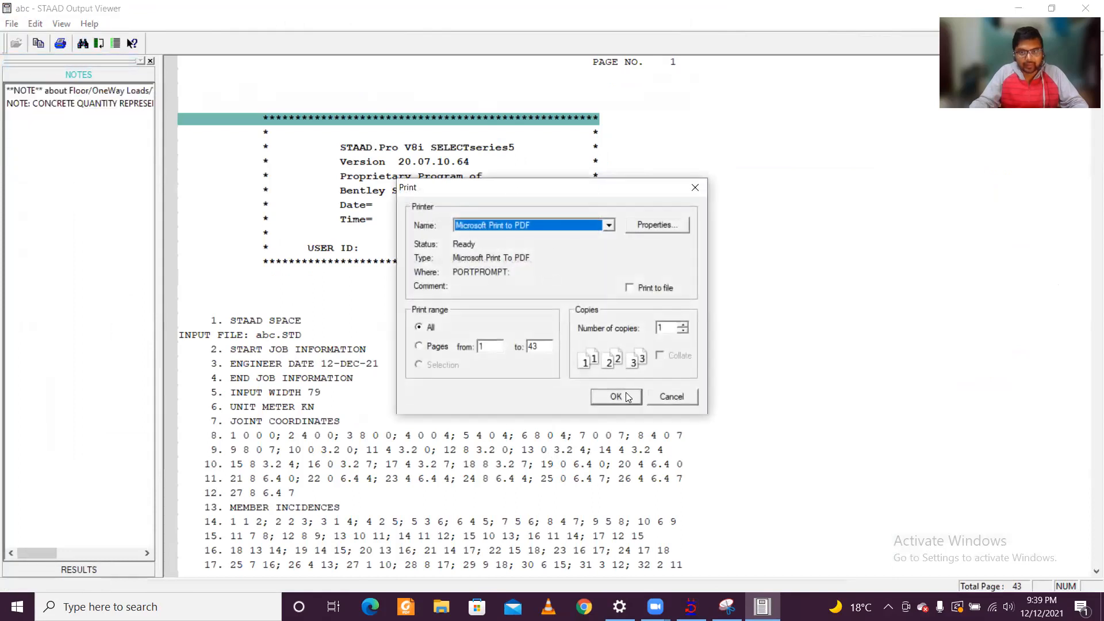
click(596, 226)
click(585, 226)
click(602, 398)
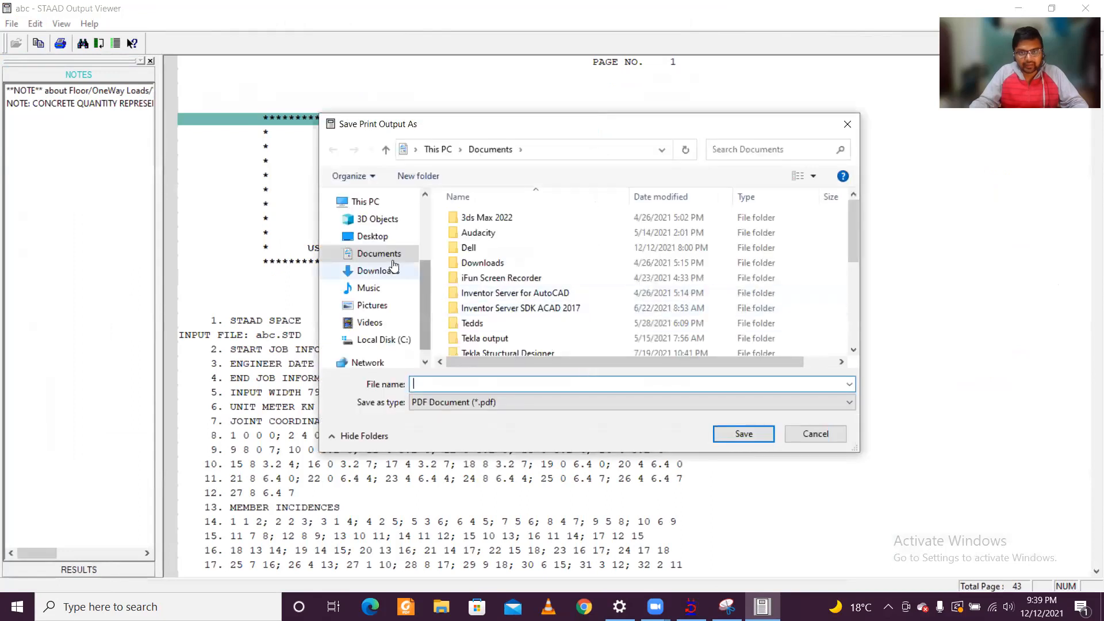
Step: Save the printed output as a PDF named report in the Desktop's New folder
click(371, 236)
click(650, 244)
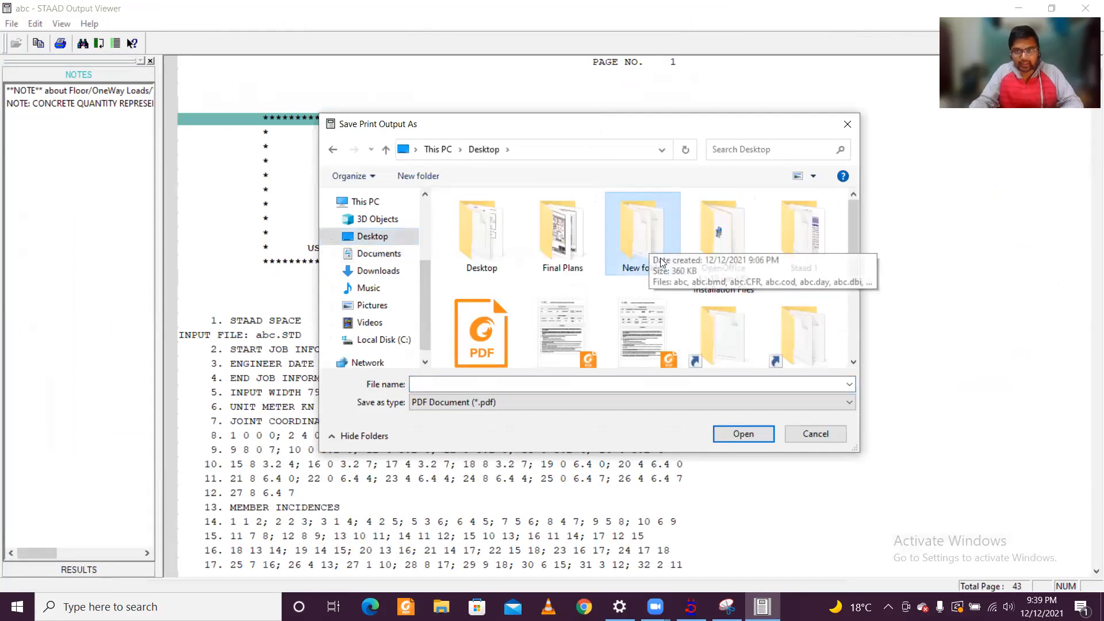
double_click(650, 244)
click(656, 383)
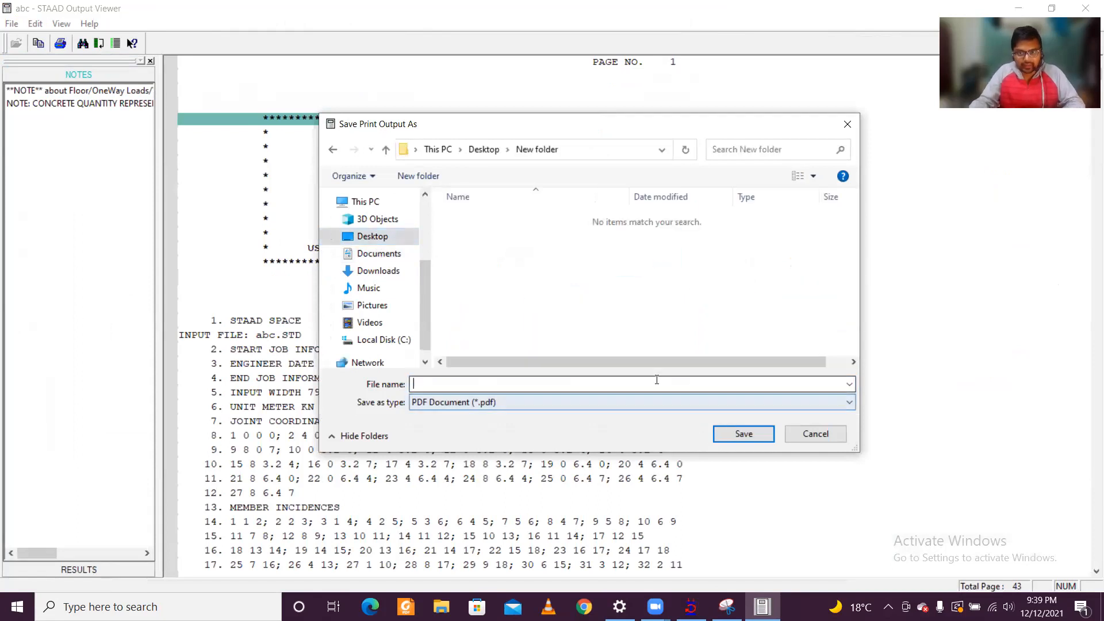
text(report)
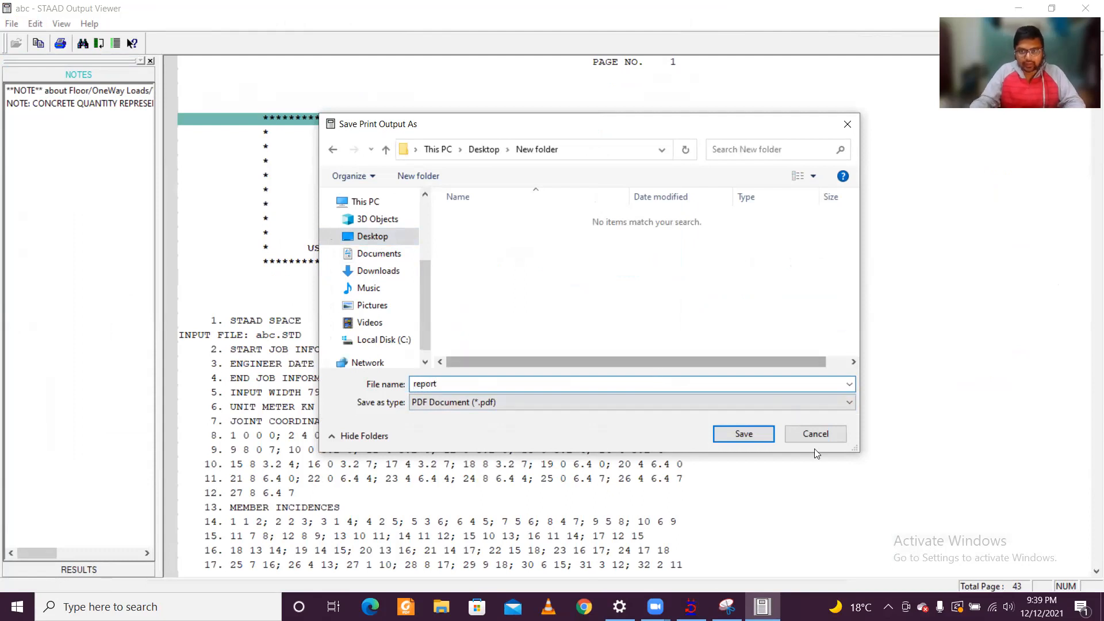
click(762, 440)
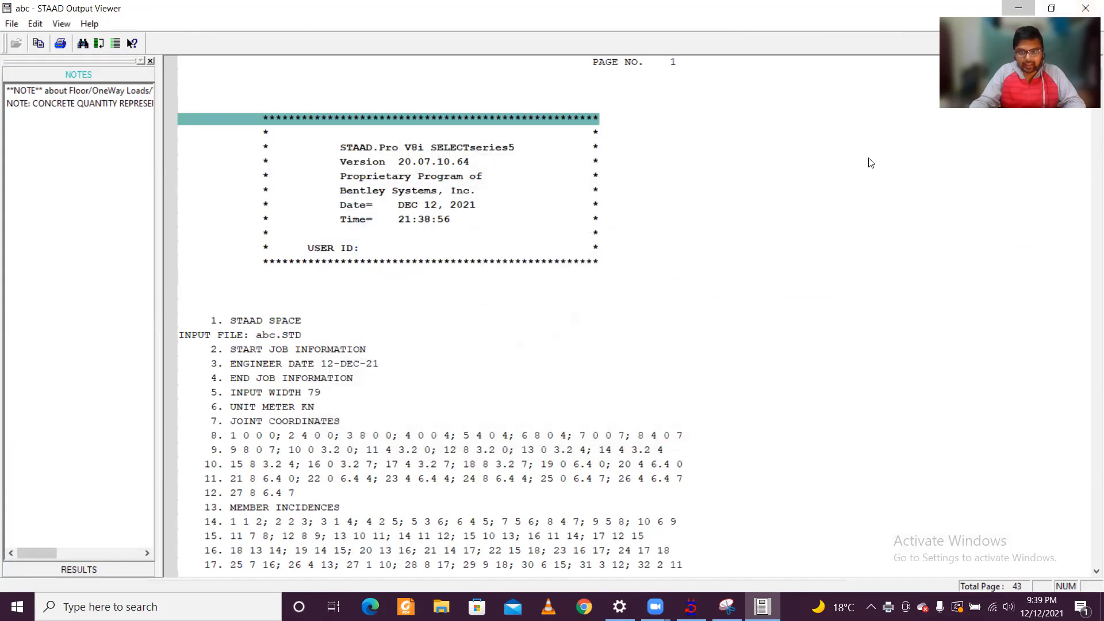
Step: Switch to File Explorer, open the report PDF from the Desktop's New folder, and skim through to the beam design results
click(442, 607)
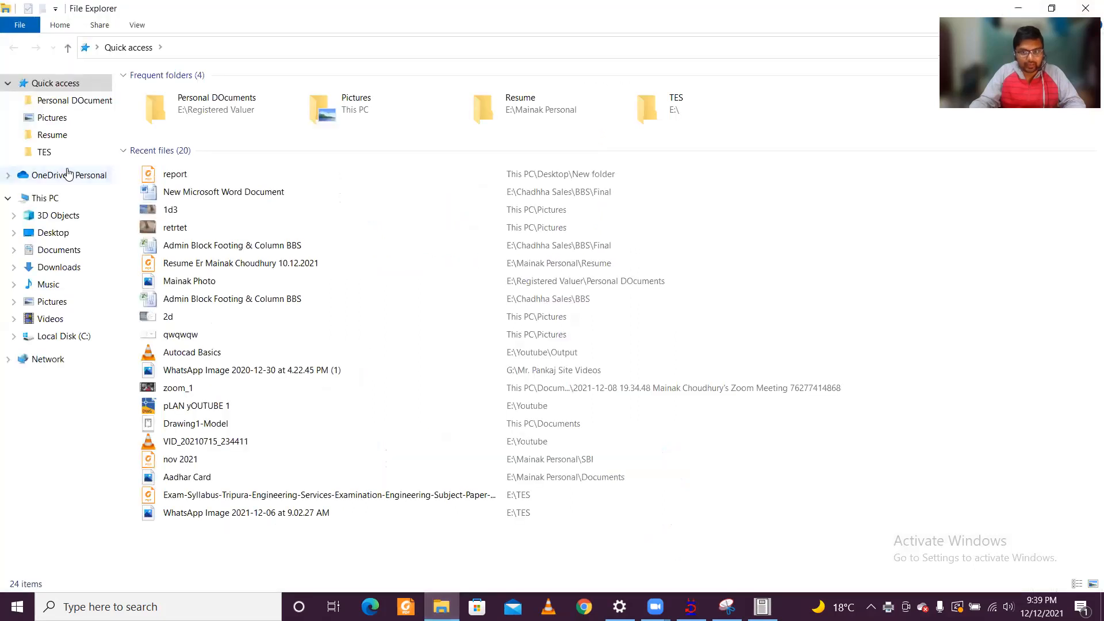
click(763, 607)
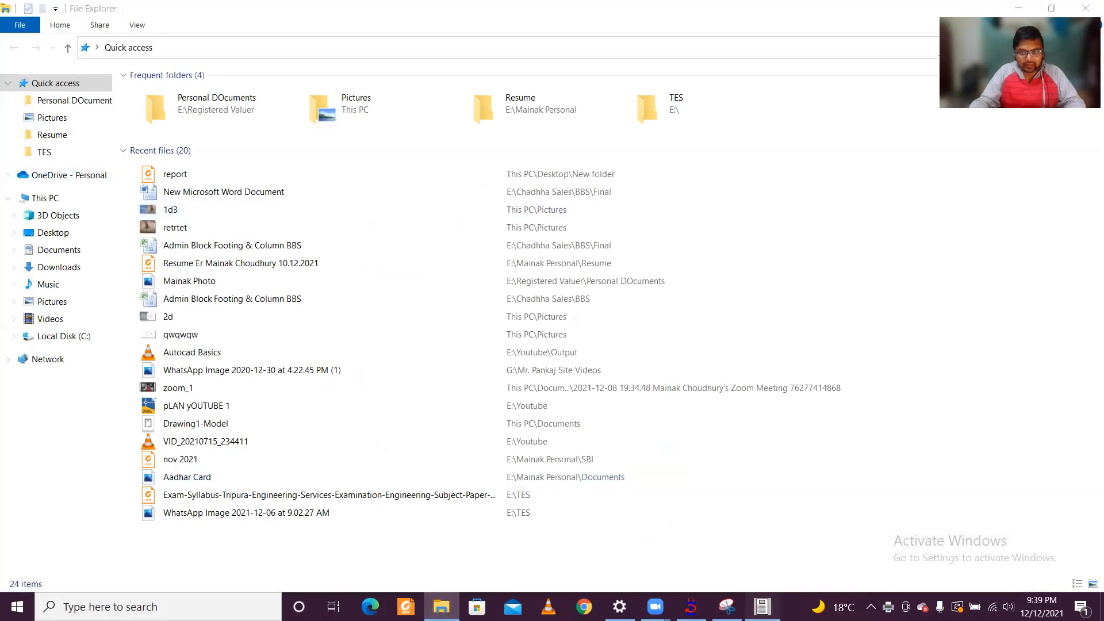
click(73, 235)
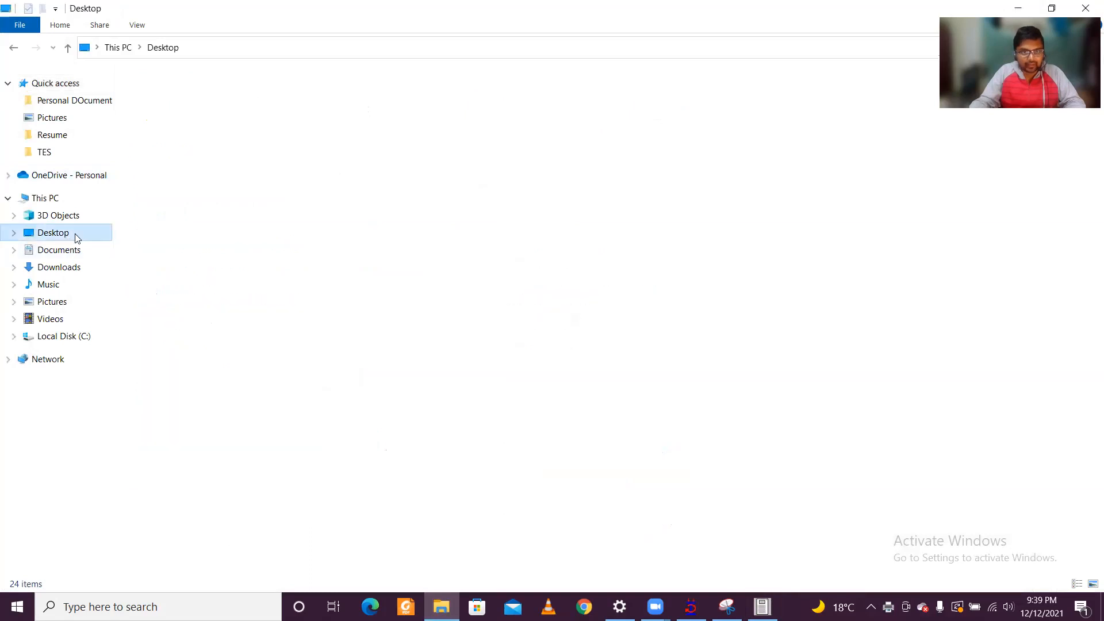
double_click(326, 115)
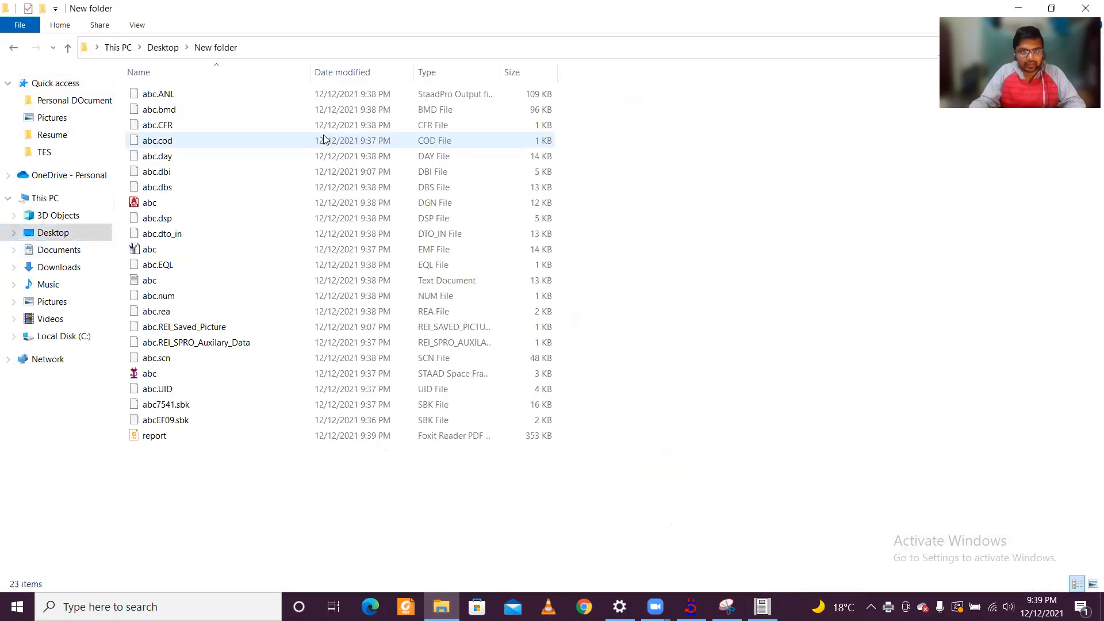
double_click(274, 438)
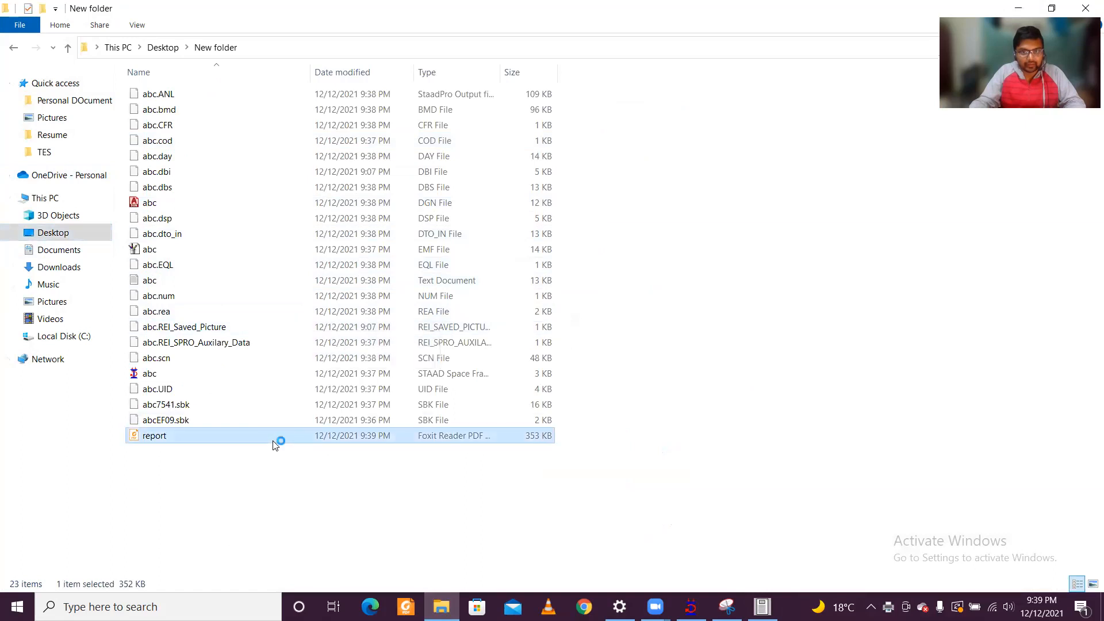
scroll(468, 282, down, 10)
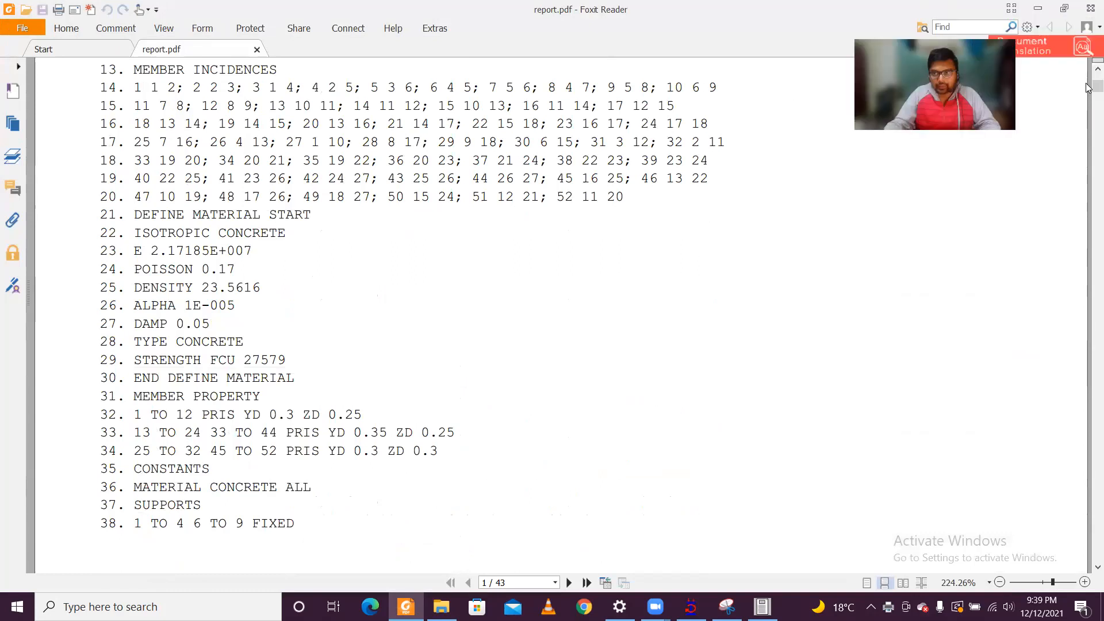
drag(1088, 84, 1088, 366)
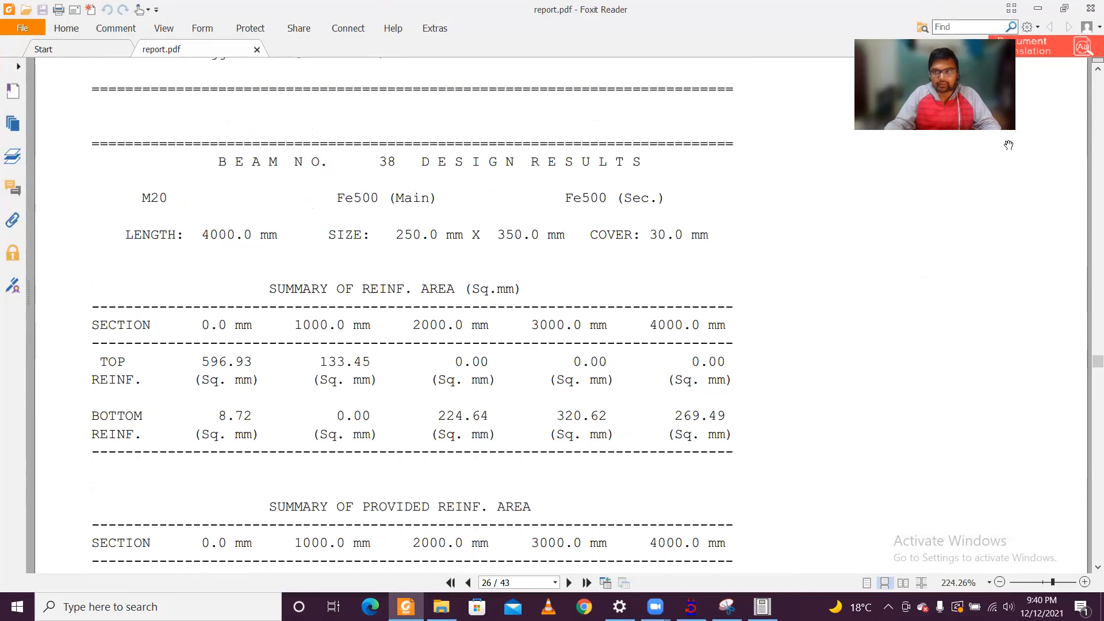
Step: Search the report for "take" and advance to the match in the concrete take-off heading
click(958, 27)
text(take)
key(Return)
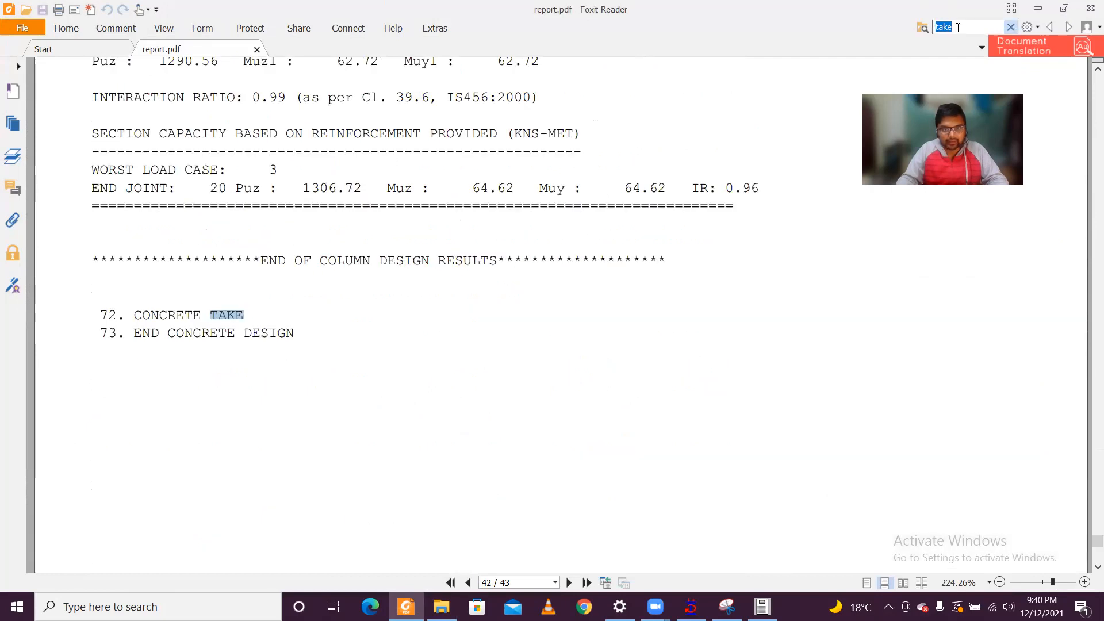
key(Left)
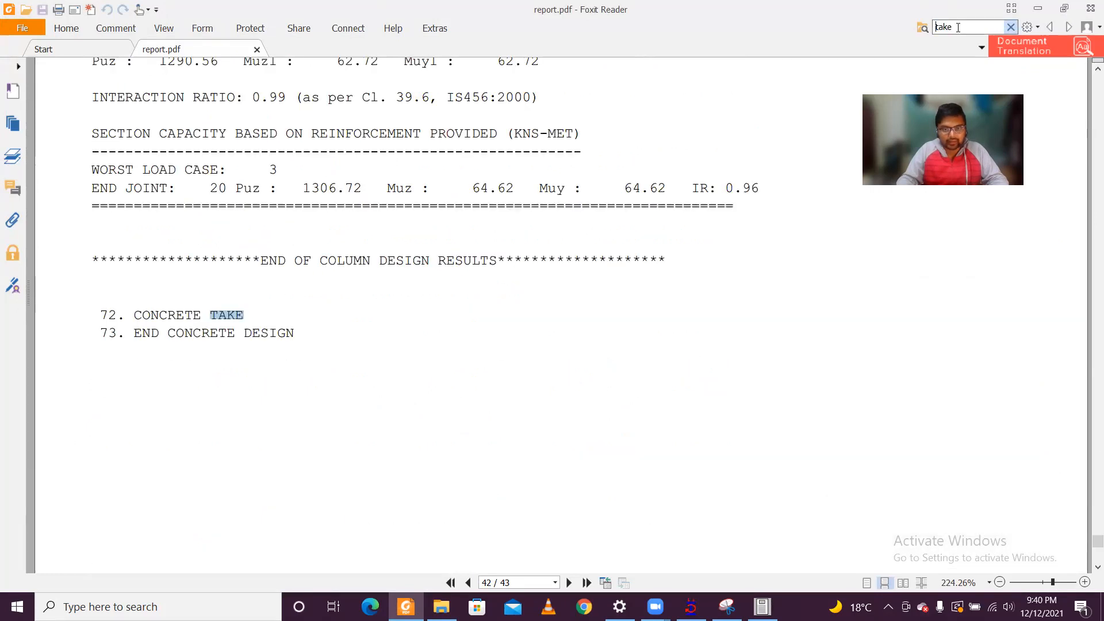
key(Return)
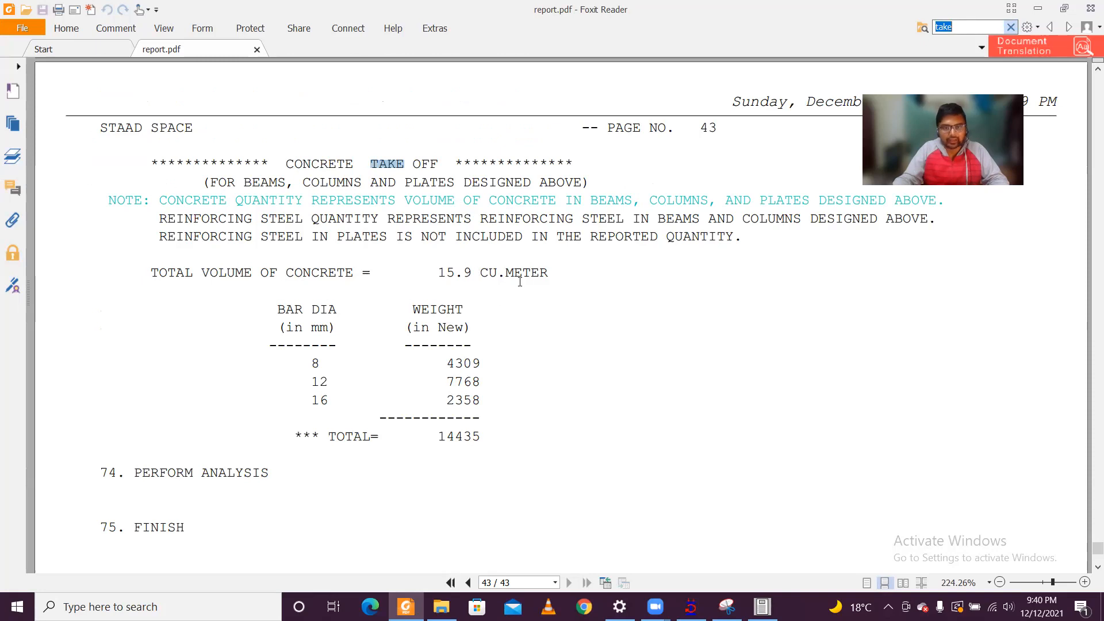
Step: Examine the concrete take-off's total concrete volume and the reinforcement weights by bar diameter
scroll(518, 282, down, 1)
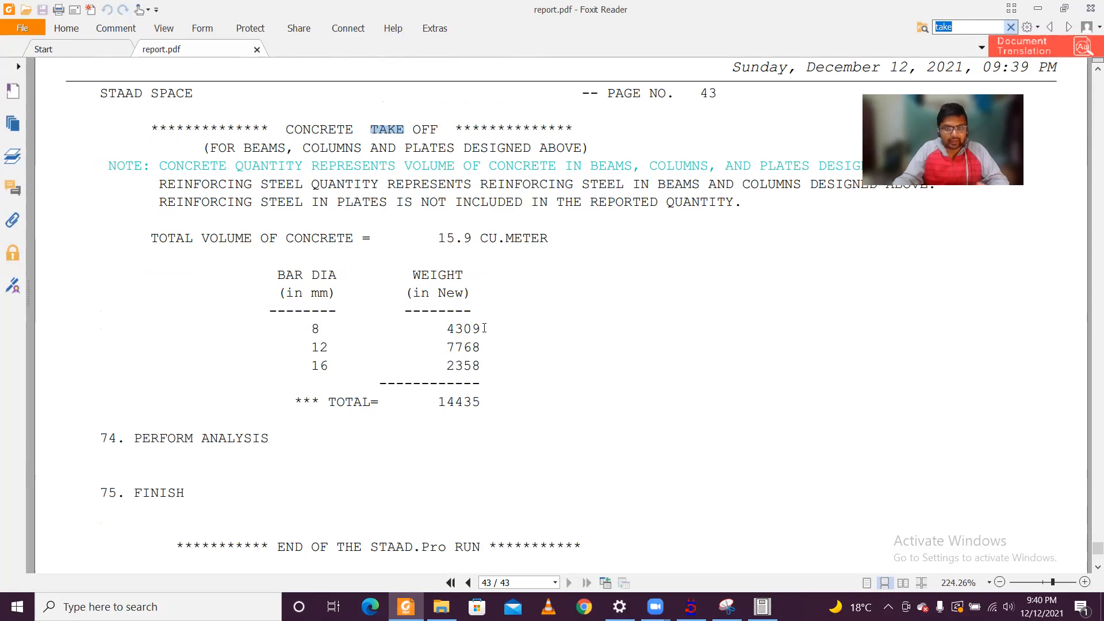
scroll(484, 322, down, 2)
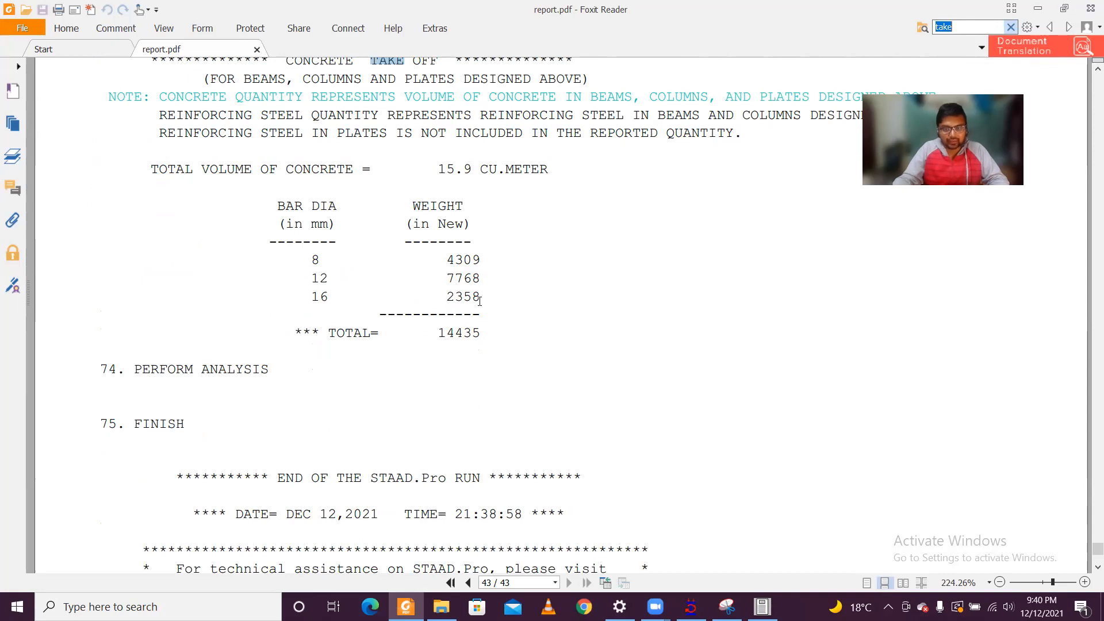
scroll(481, 299, down, 2)
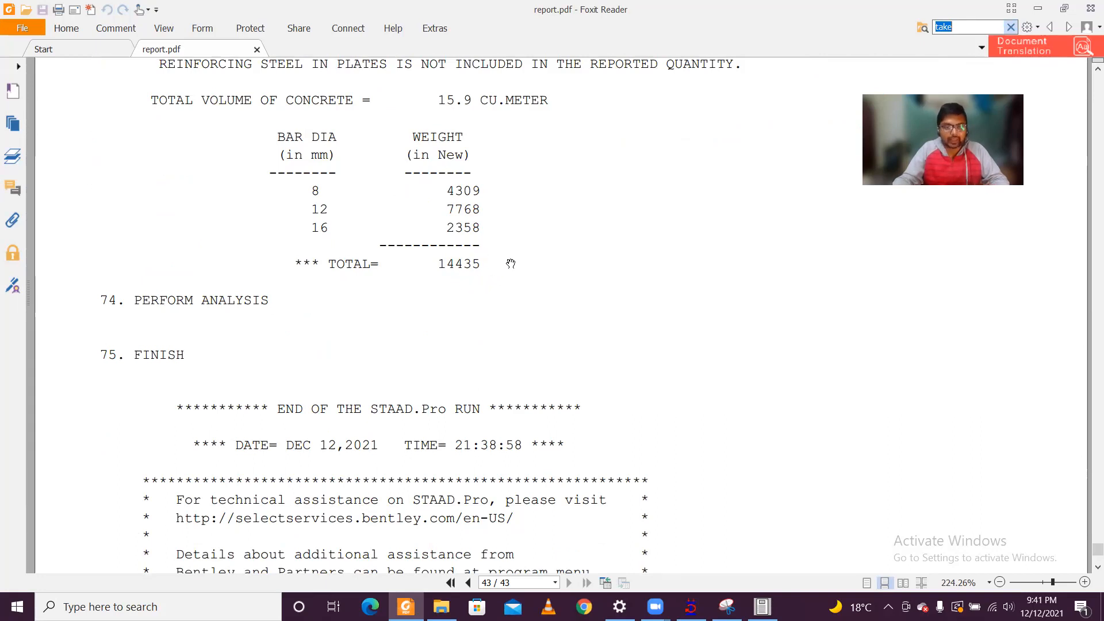
scroll(510, 263, up, 1)
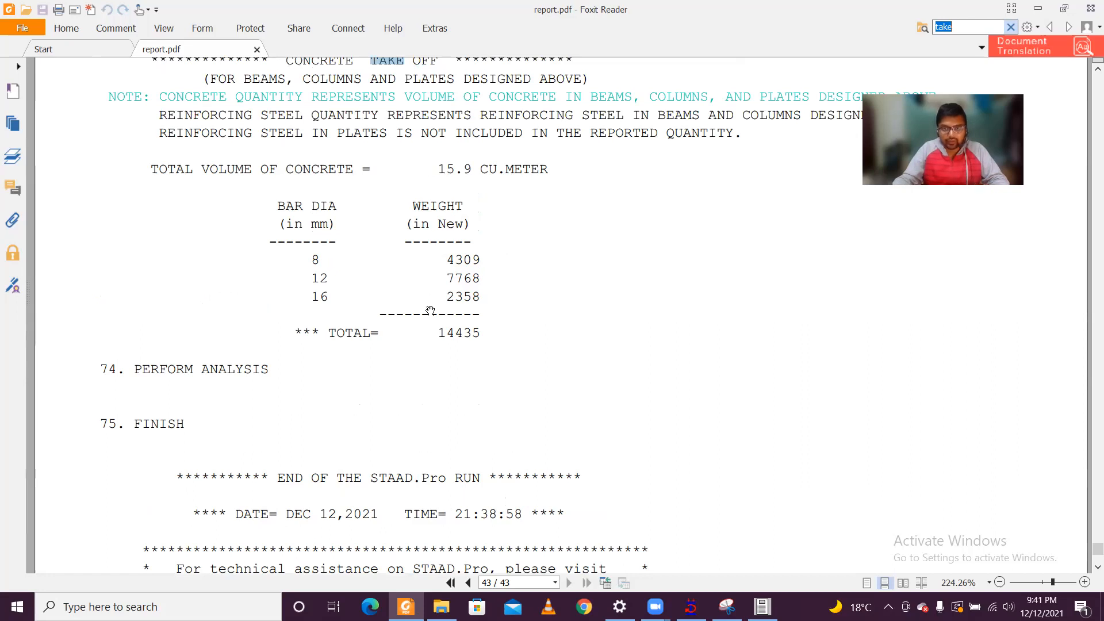
scroll(456, 312, up, 1)
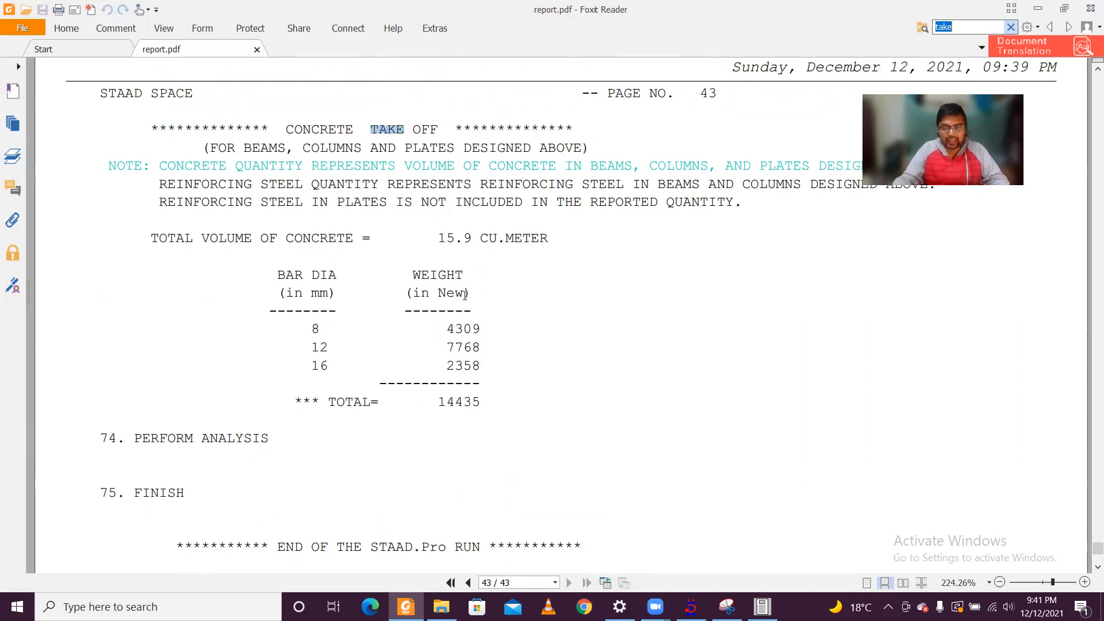
scroll(460, 300, down, 2)
scroll(460, 298, up, 4)
Step: Go back through the column design results to the beam design results and review the provided reinforcement summary
scroll(460, 298, up, 15)
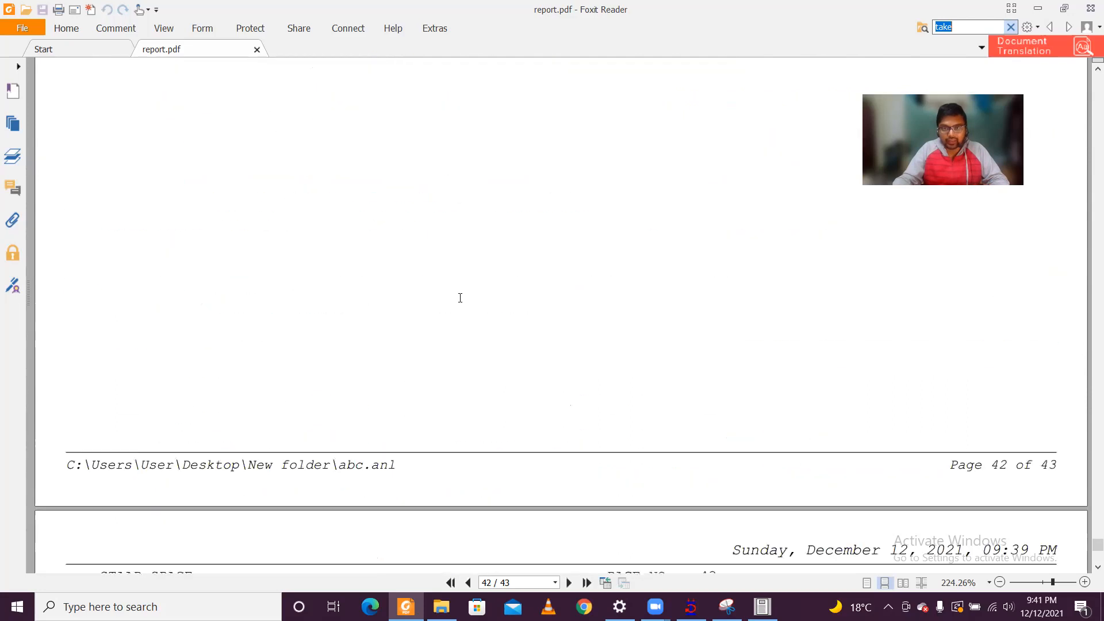
scroll(461, 297, up, 8)
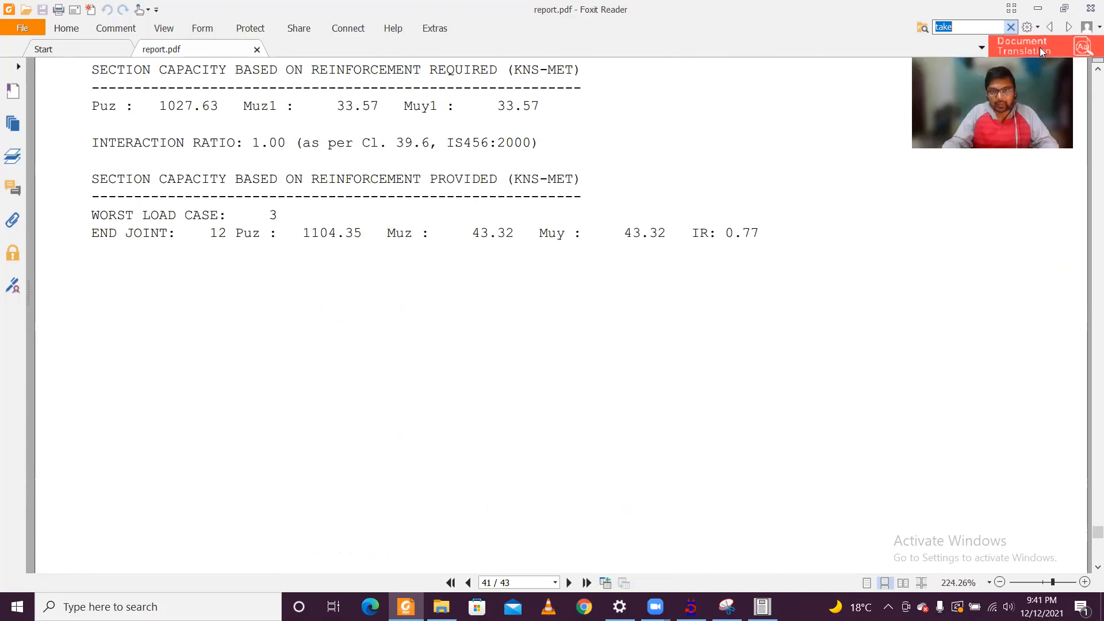
drag(1098, 532, 1087, 184)
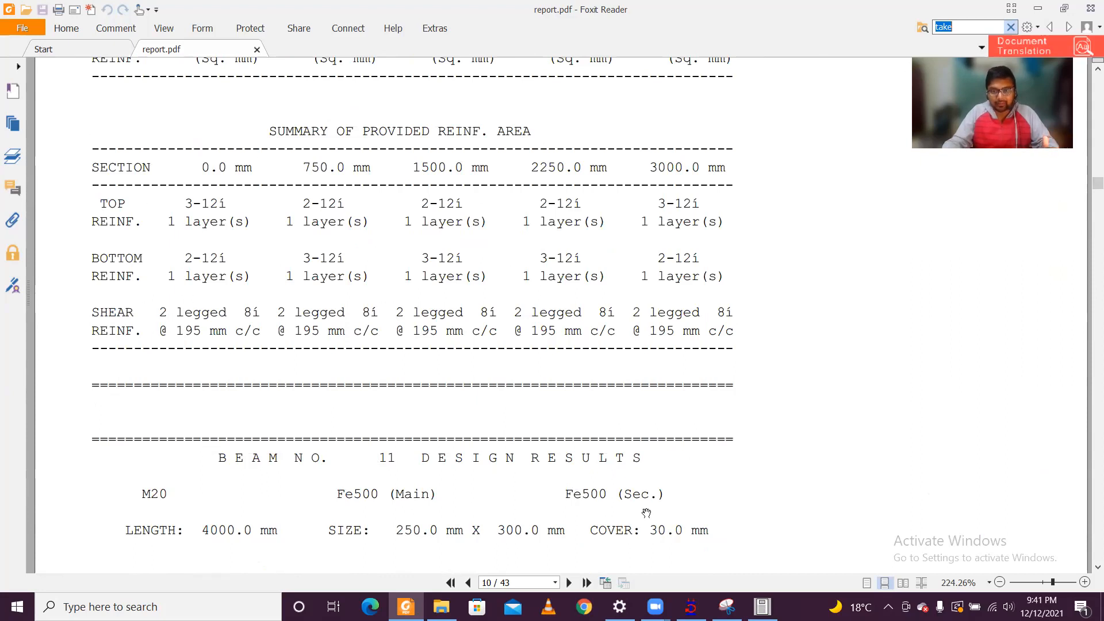
key(alt+Tab)
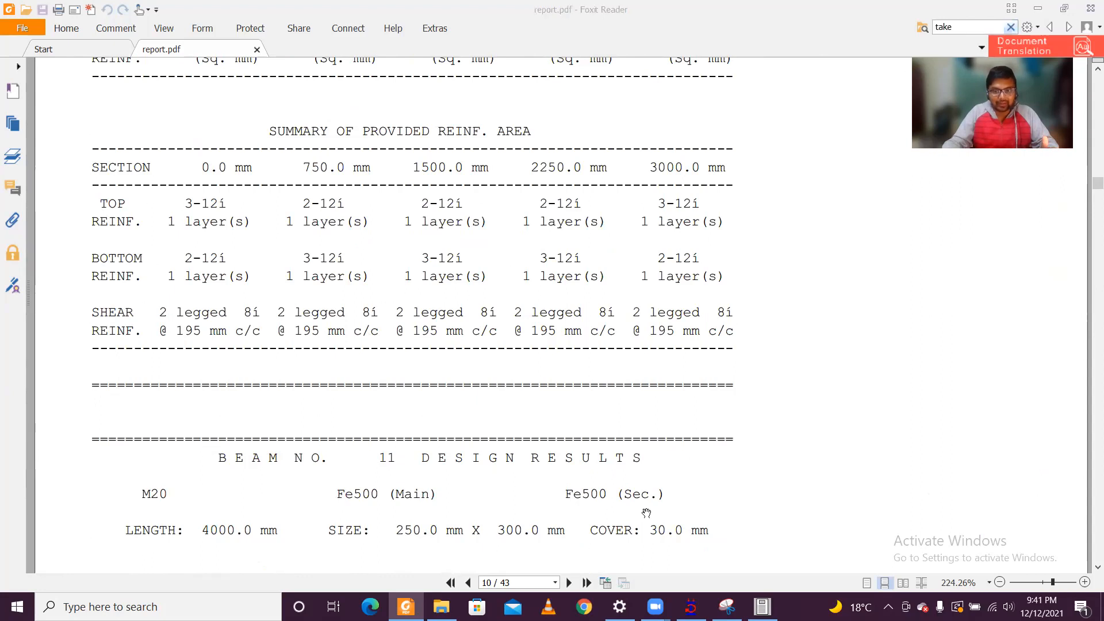